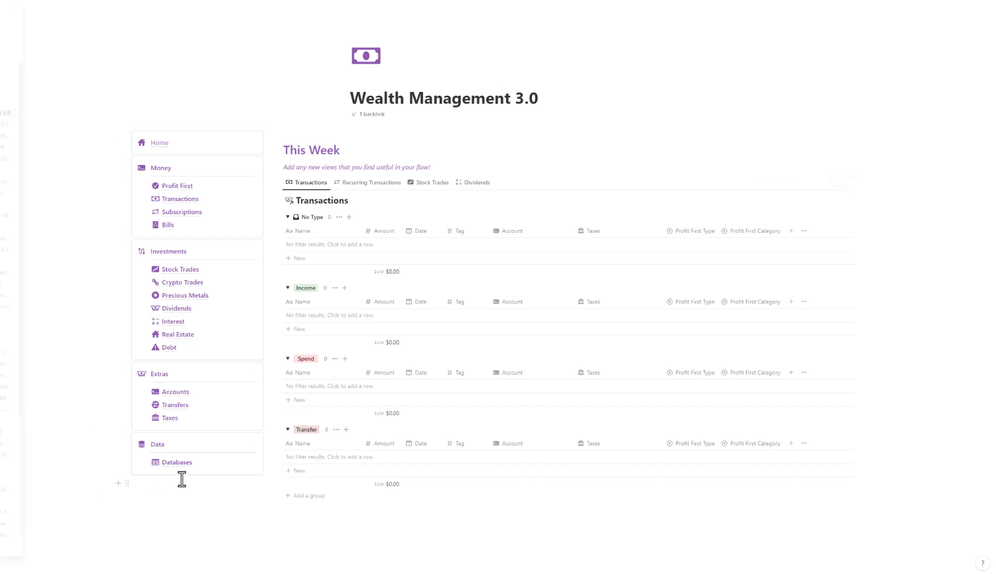
- Open the Databases page, look over its list of linked databases, and return to the Wealth Management 3.0 home page
{"action": "left_click", "coordinate": [175, 463]}
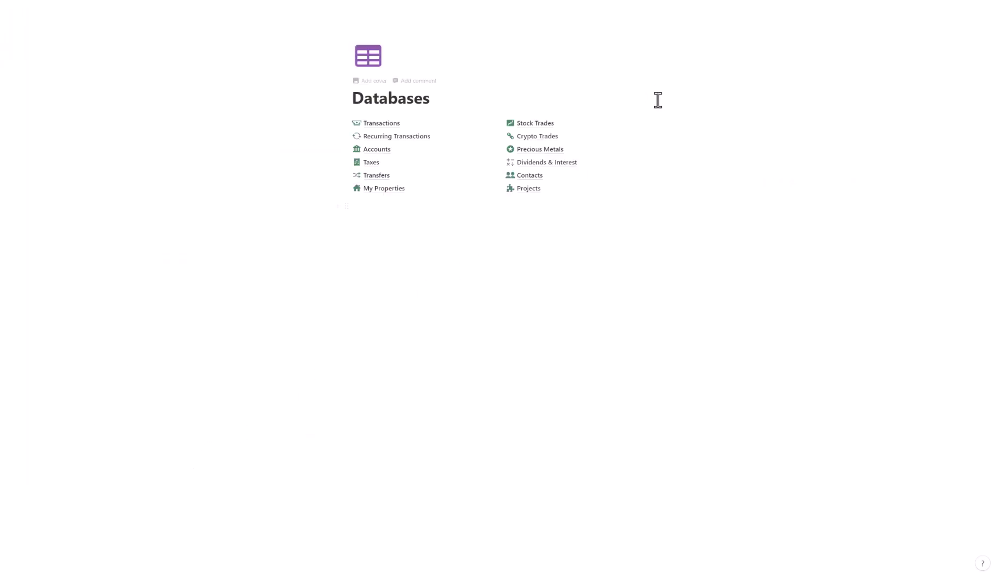
{"action": "left_click_drag", "start_coordinate": [616, 249], "coordinate": [387, 128]}
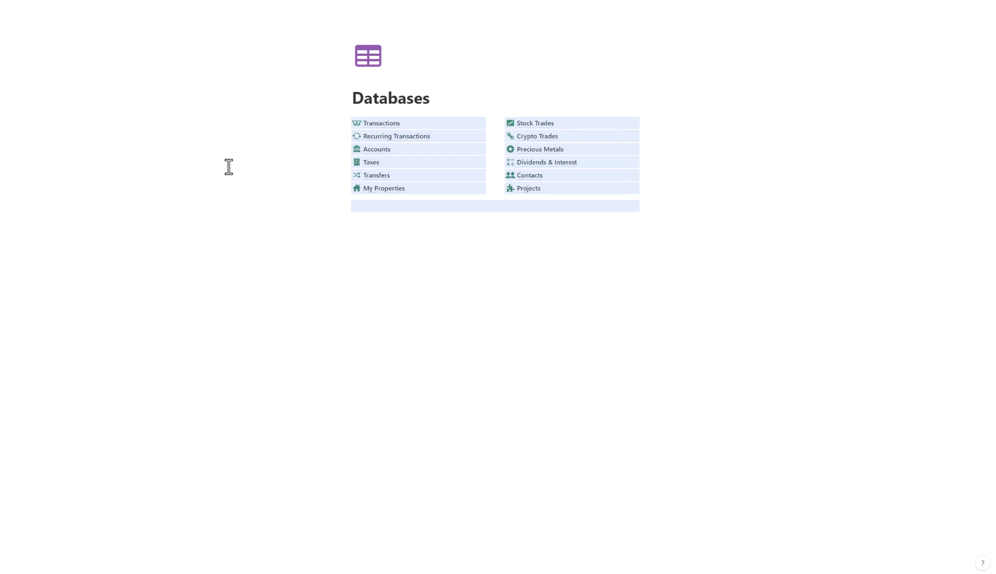
{"action": "left_click", "coordinate": [229, 167]}
{"action": "left_click", "coordinate": [103, 5]}
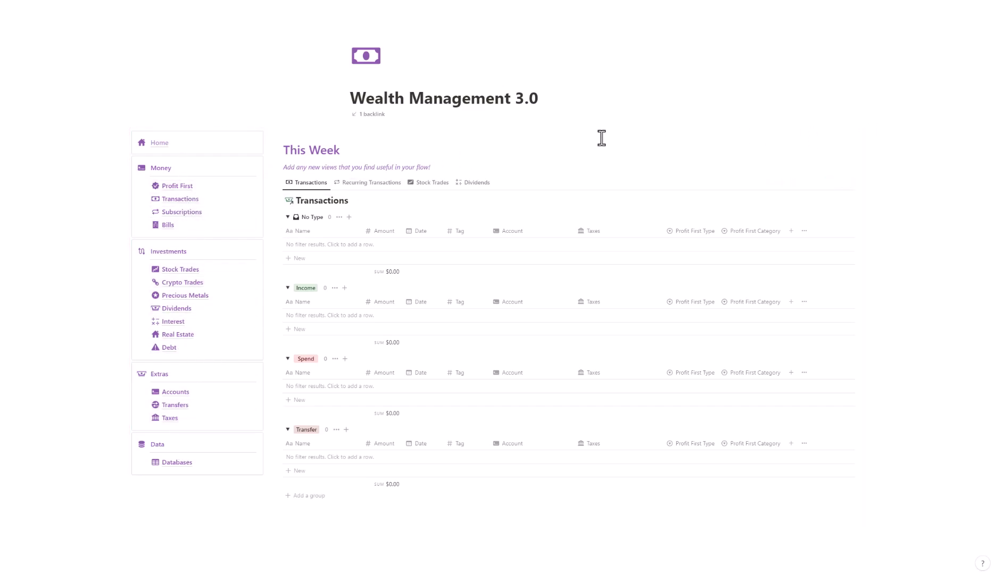
- Open the Transactions page, view All Transactions, and return to the Spend view
{"action": "left_click", "coordinate": [189, 203]}
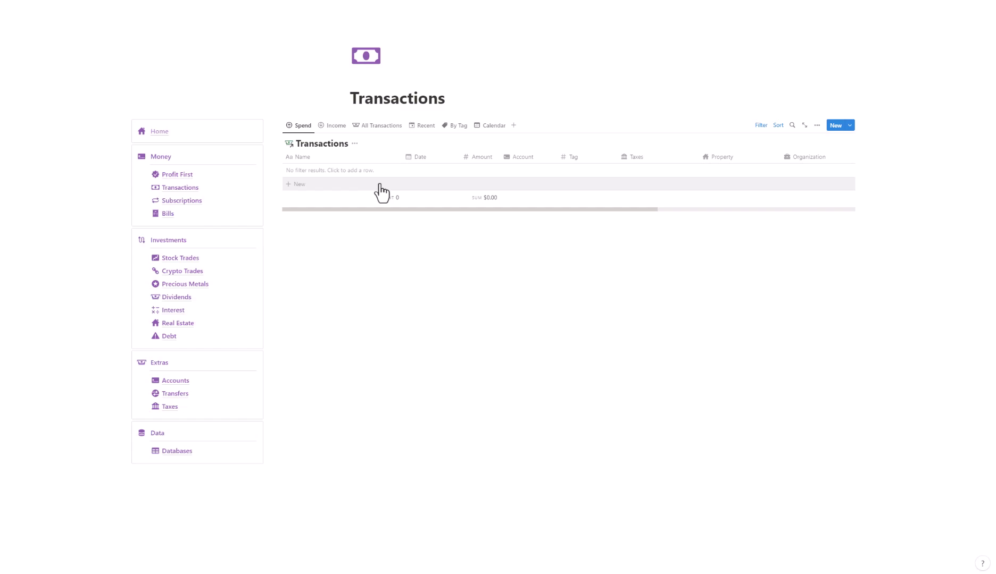
{"action": "left_click", "coordinate": [390, 127]}
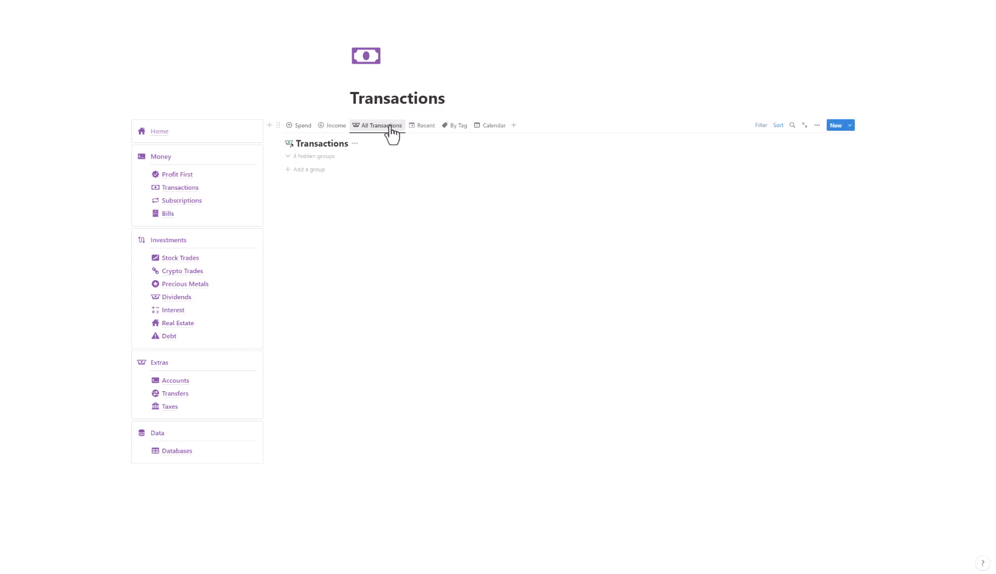
{"action": "left_click", "coordinate": [302, 126]}
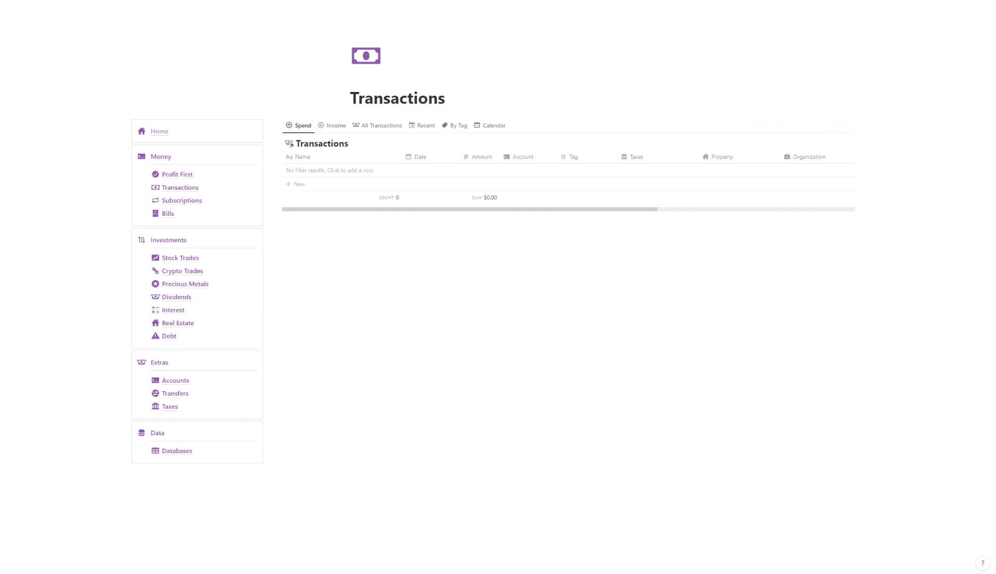
- Add a spend transaction named New Jacket, dated 01/11/2023, with an amount of -250
{"action": "left_click", "coordinate": [412, 173]}
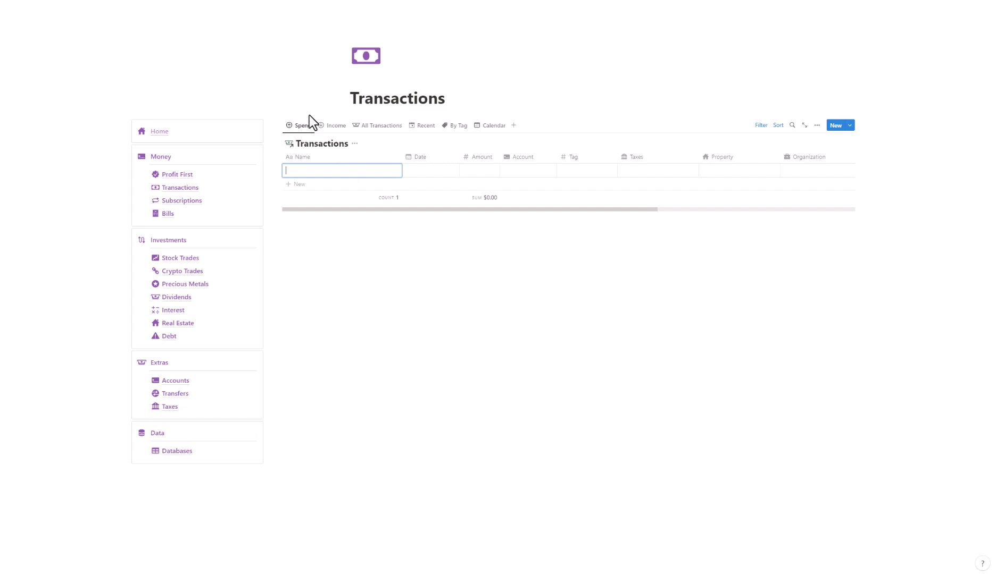
{"action": "type", "text": "New Jacket"}
{"action": "left_click", "coordinate": [444, 172]}
{"action": "left_click", "coordinate": [443, 172]}
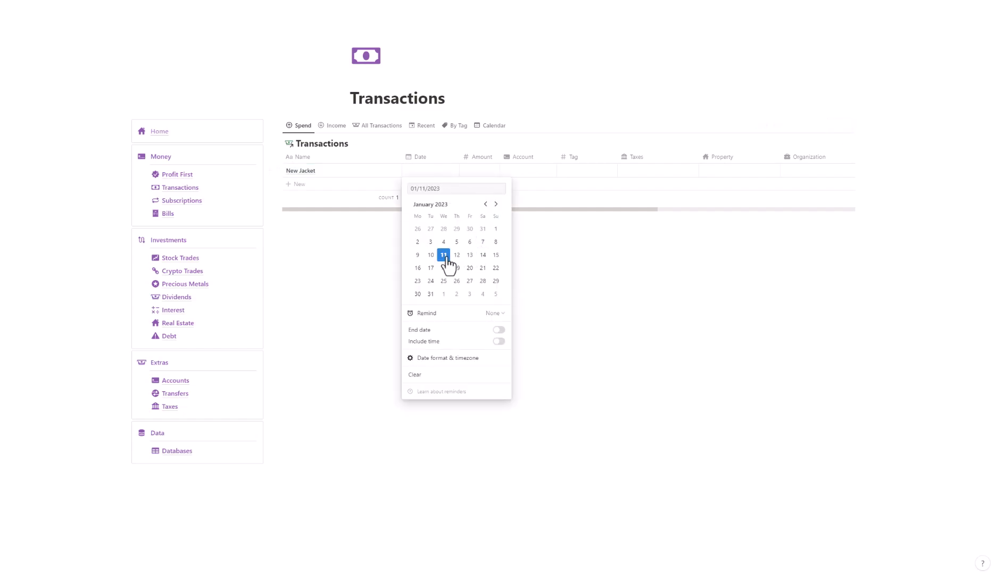
{"action": "left_click", "coordinate": [542, 175]}
{"action": "left_click", "coordinate": [489, 170]}
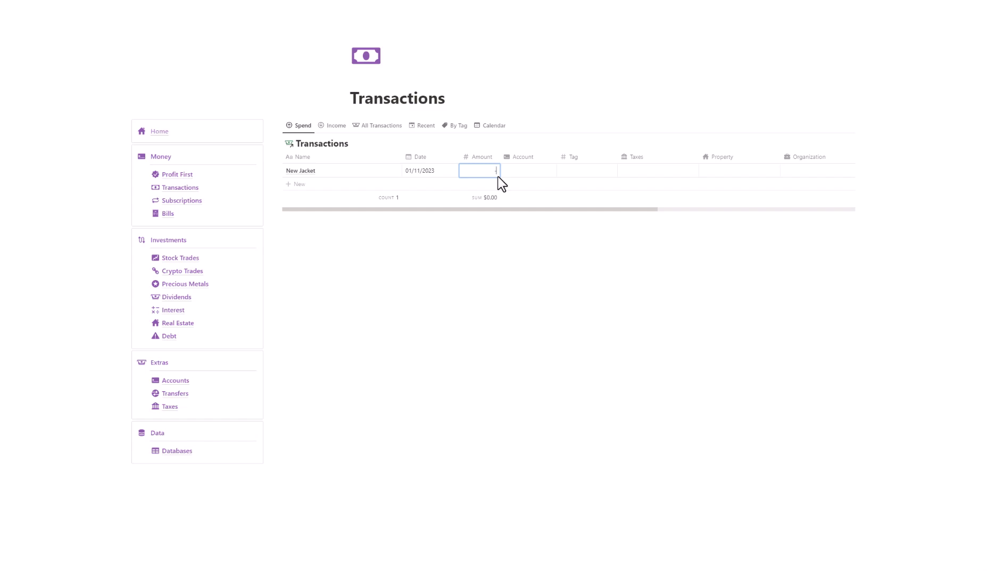
{"action": "type", "text": "-250"}
{"action": "key", "text": "Return"}
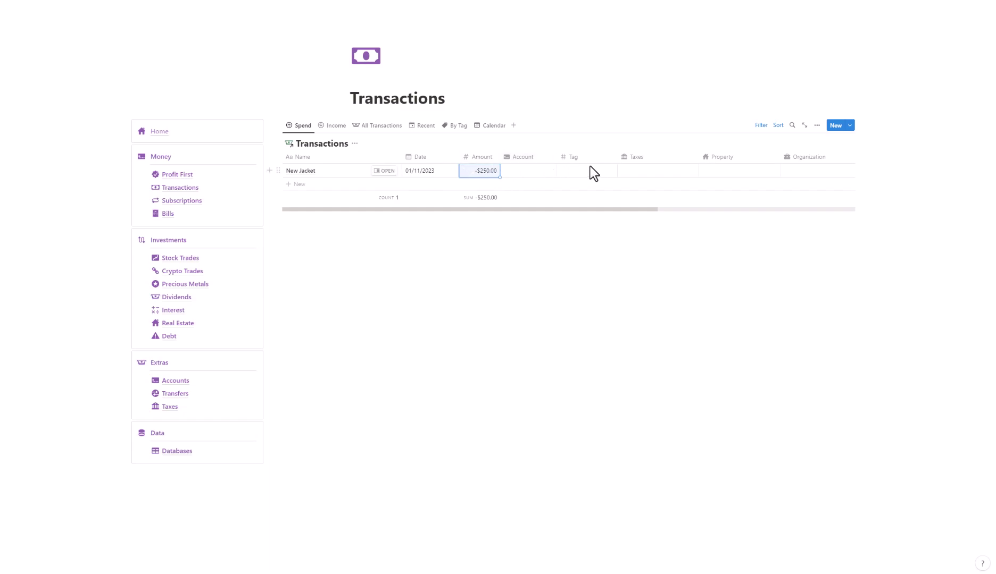
- Tag the New Jacket transaction as Personal
{"action": "left_click", "coordinate": [575, 168]}
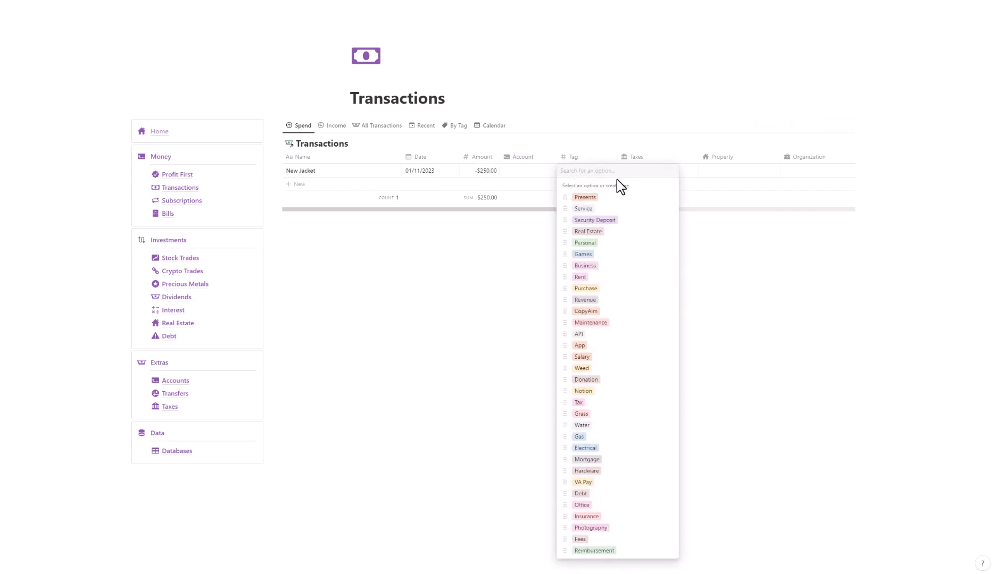
{"action": "type", "text": "Person"}
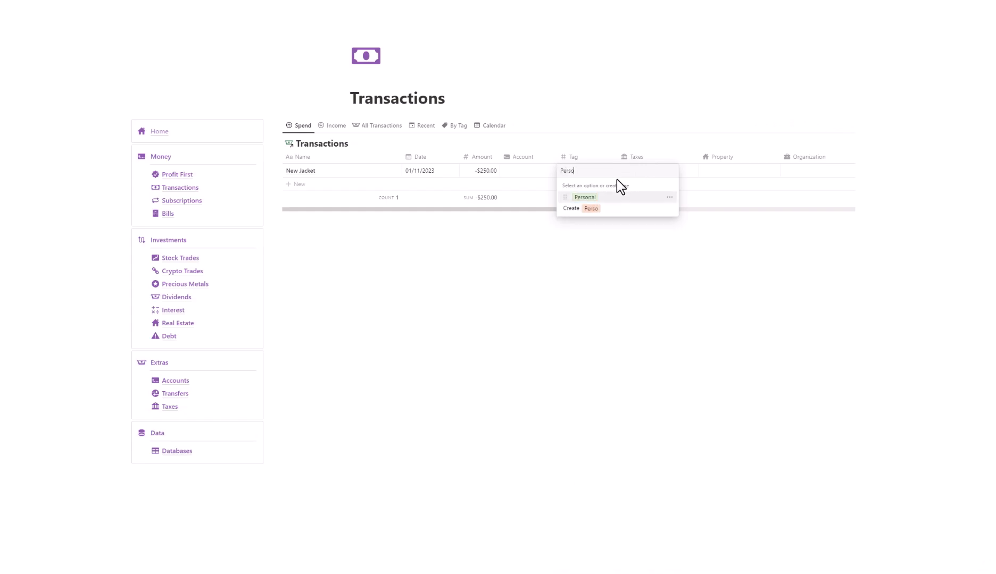
{"action": "left_click", "coordinate": [586, 197]}
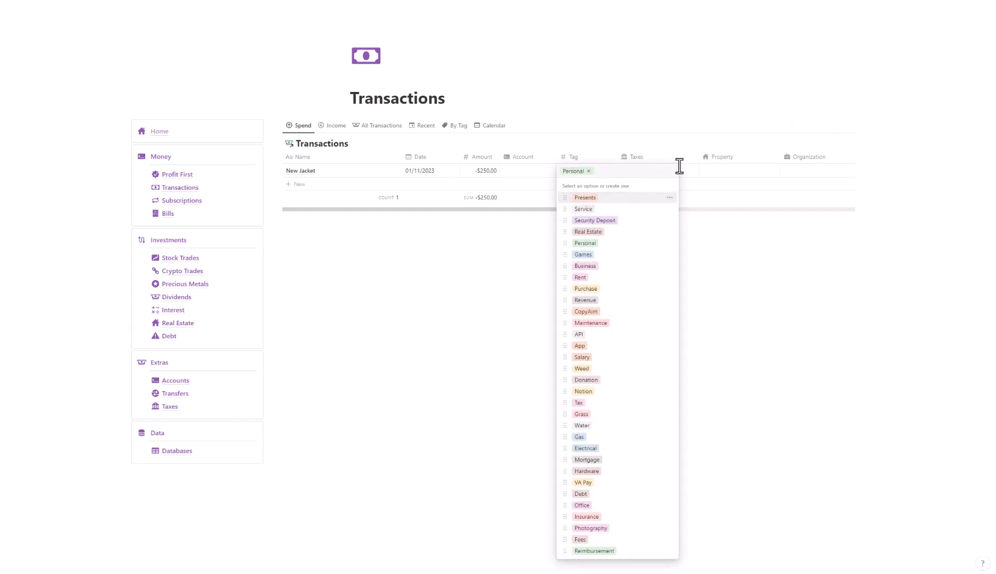
{"action": "key", "text": "Escape"}
- Create H&M as a new contact and link it to the New Jacket transaction
{"action": "left_click_drag", "start_coordinate": [614, 207], "coordinate": [792, 211]}
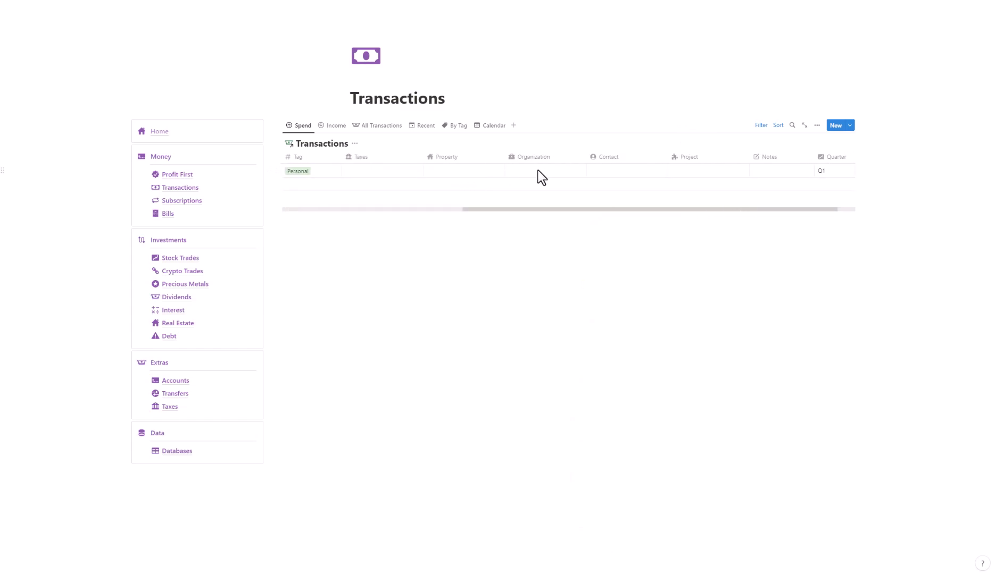
{"action": "left_click", "coordinate": [625, 169]}
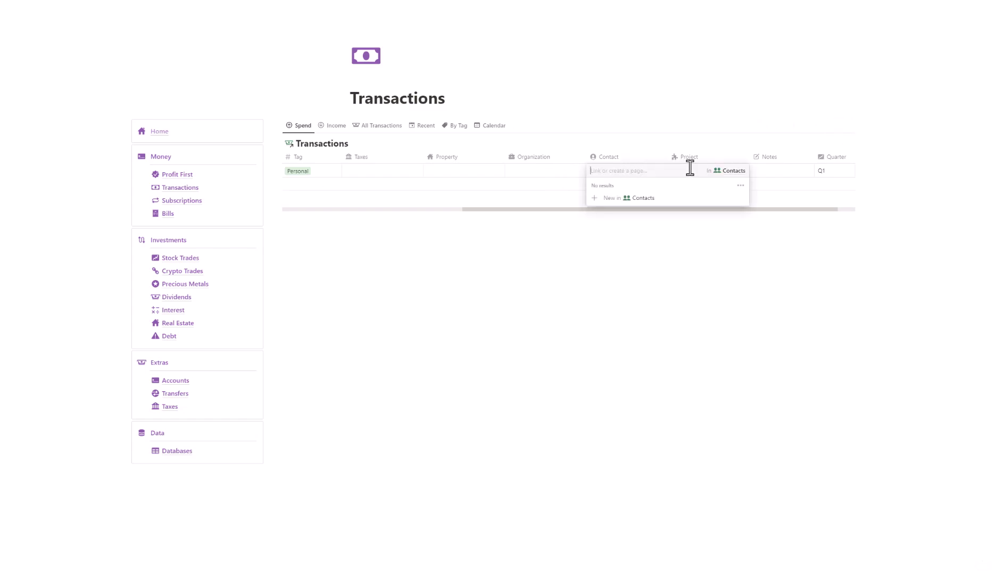
{"action": "type", "text": "H&M"}
{"action": "key", "text": "Return"}
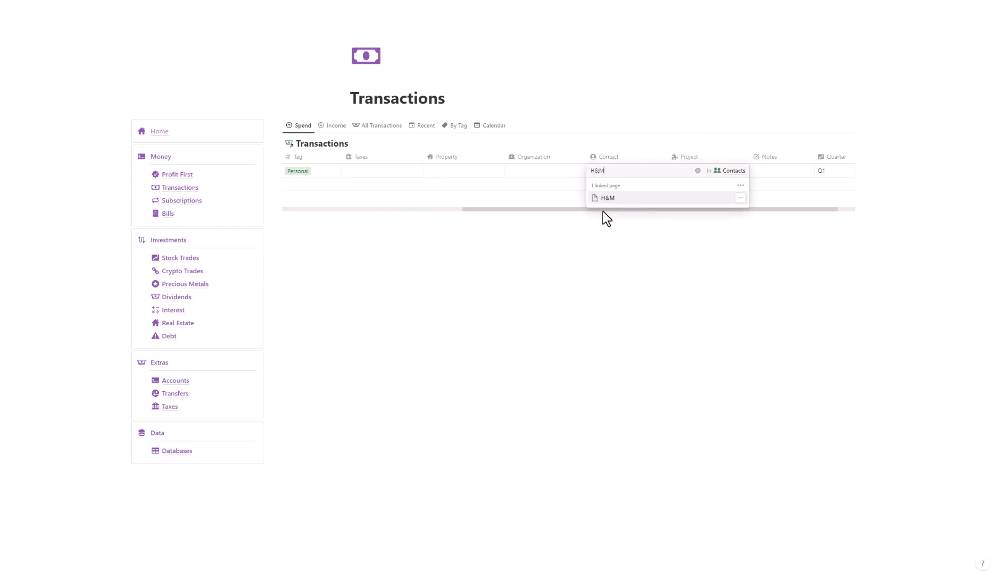
{"action": "key", "text": "Escape"}
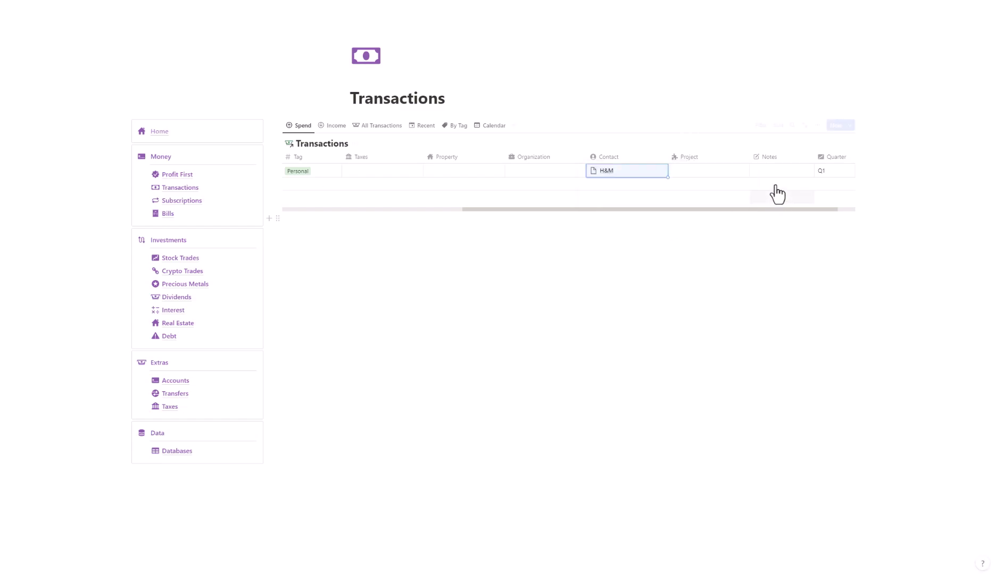
- Look over the New Jacket row's remaining columns, from Project through Quarter
{"action": "left_click", "coordinate": [697, 173]}
{"action": "left_click", "coordinate": [661, 245]}
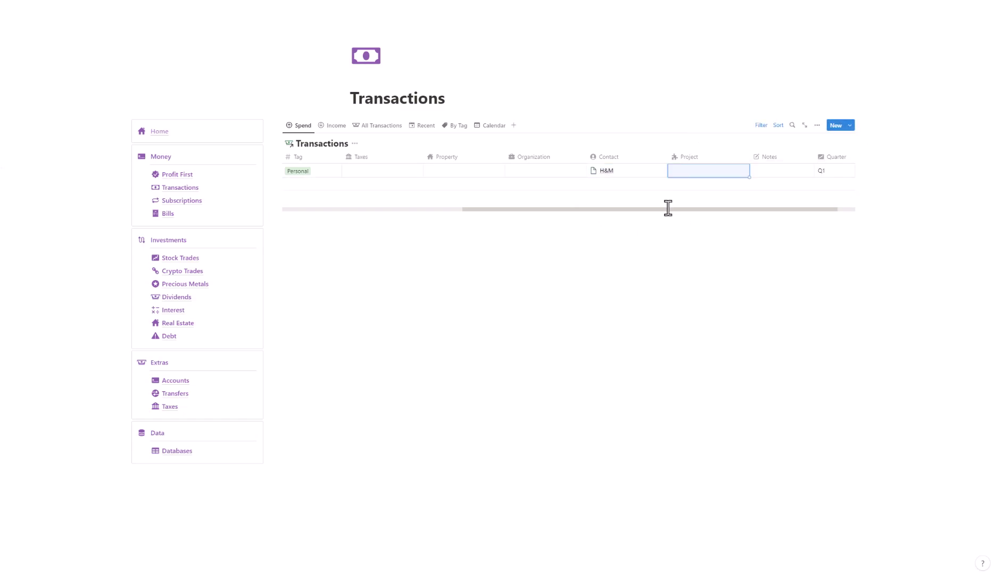
{"action": "scroll", "coordinate": [672, 209], "scroll_direction": "right", "scroll_amount": 2}
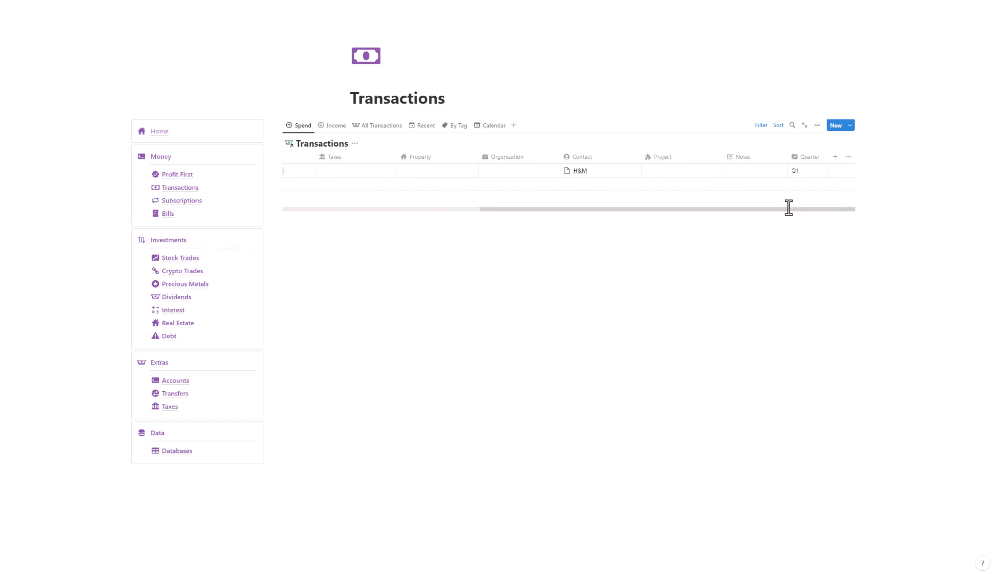
{"action": "left_click_drag", "start_coordinate": [787, 209], "coordinate": [431, 207]}
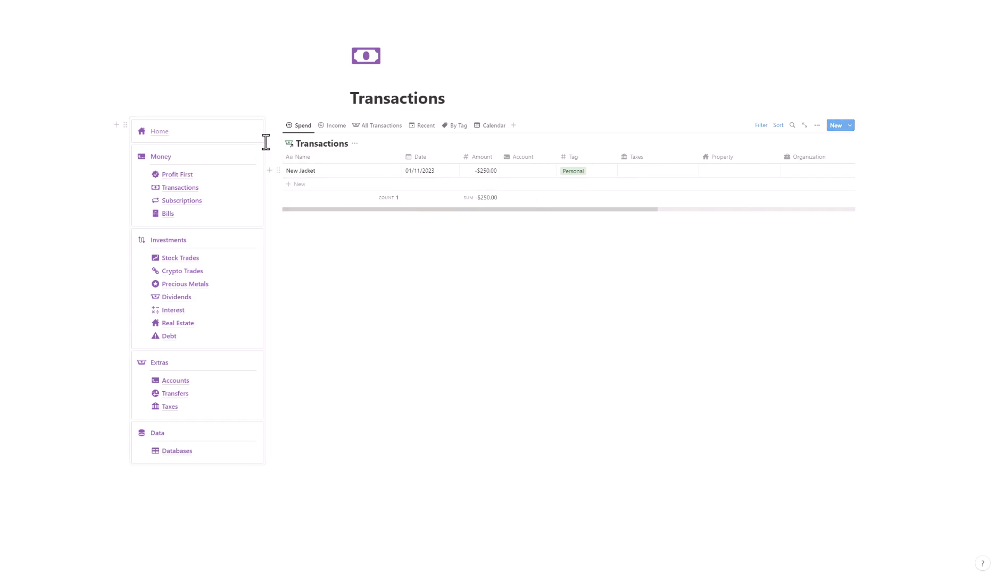
- Add a spend transaction named Business equipment, dated 01/03/2023, with an amount of -$2.88
{"action": "left_click", "coordinate": [310, 186]}
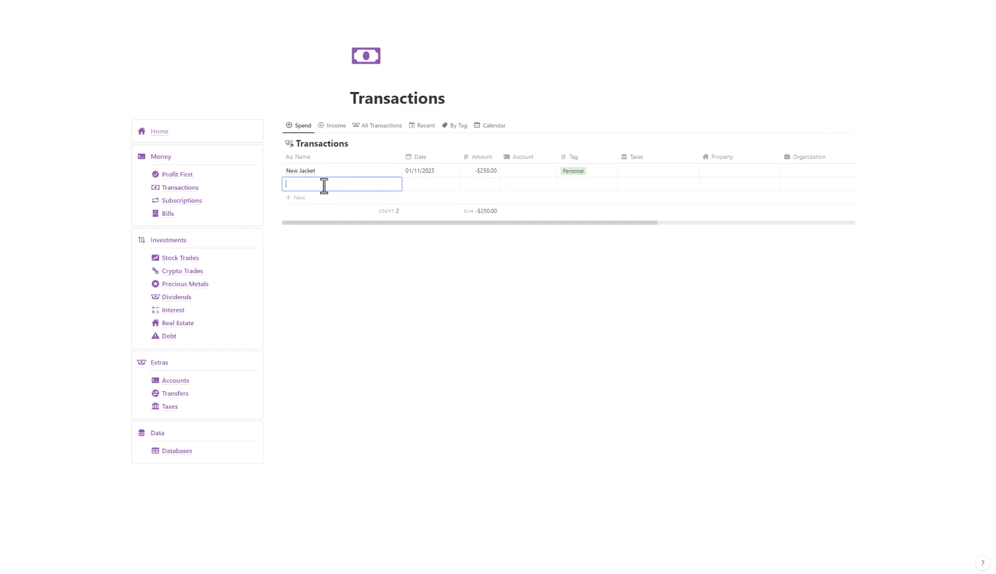
{"action": "type", "text": "Business equipment"}
{"action": "left_click", "coordinate": [447, 189]}
{"action": "left_click_drag", "start_coordinate": [441, 177], "coordinate": [442, 182]}
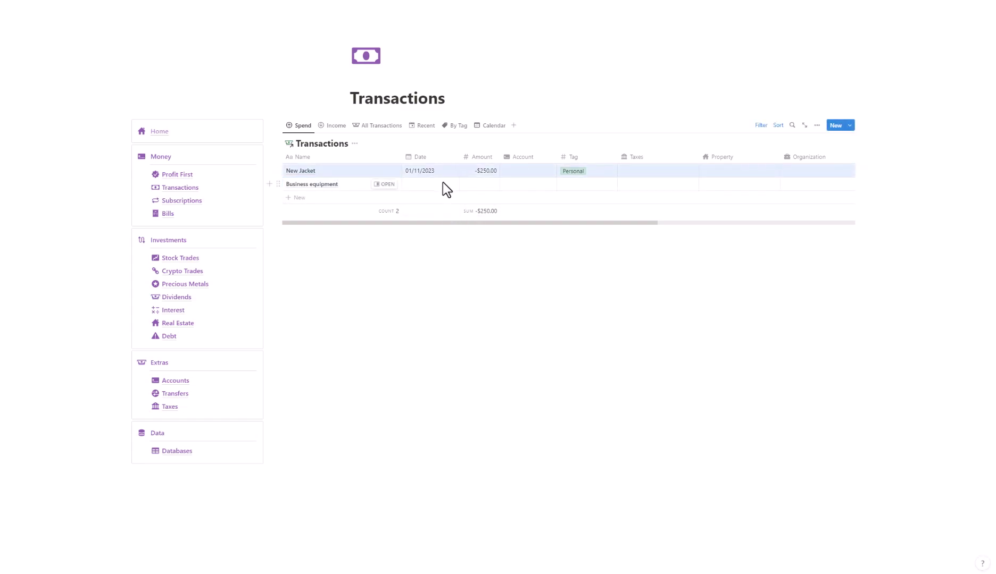
{"action": "left_click", "coordinate": [443, 183]}
{"action": "left_click", "coordinate": [428, 255]}
{"action": "left_click", "coordinate": [486, 186]}
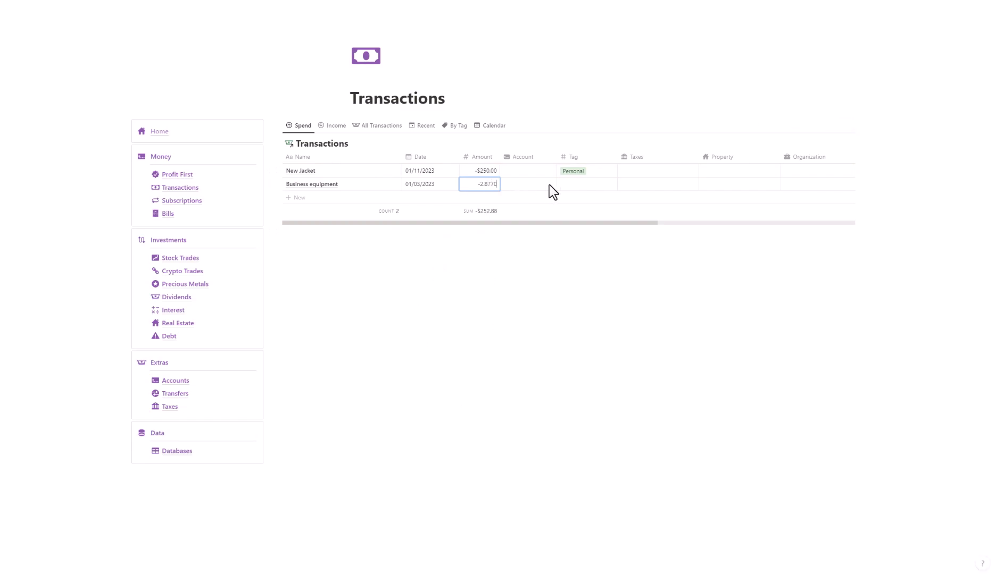
{"action": "key", "text": "Escape"}
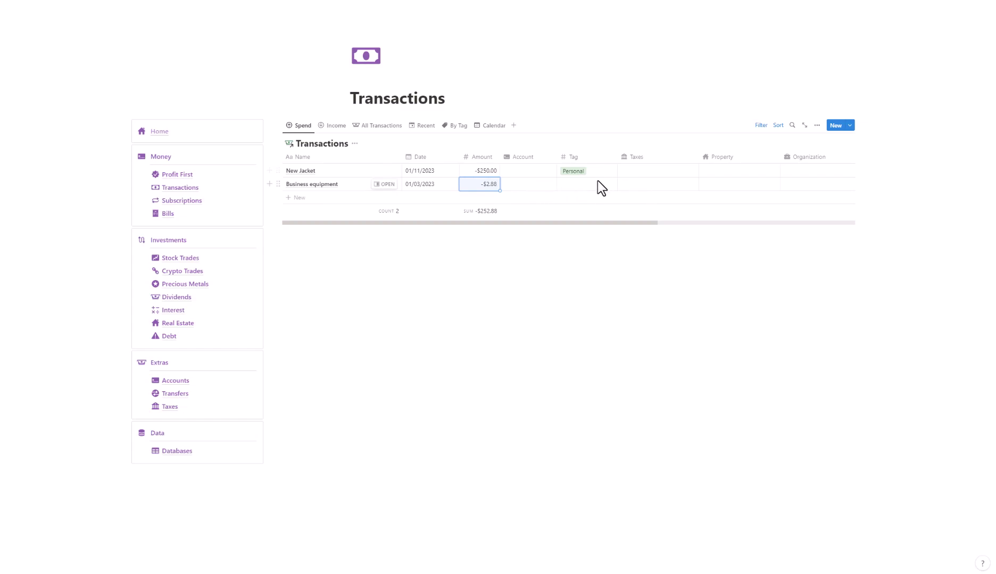
- Tag the Business equipment transaction as Business
{"action": "left_click", "coordinate": [592, 184]}
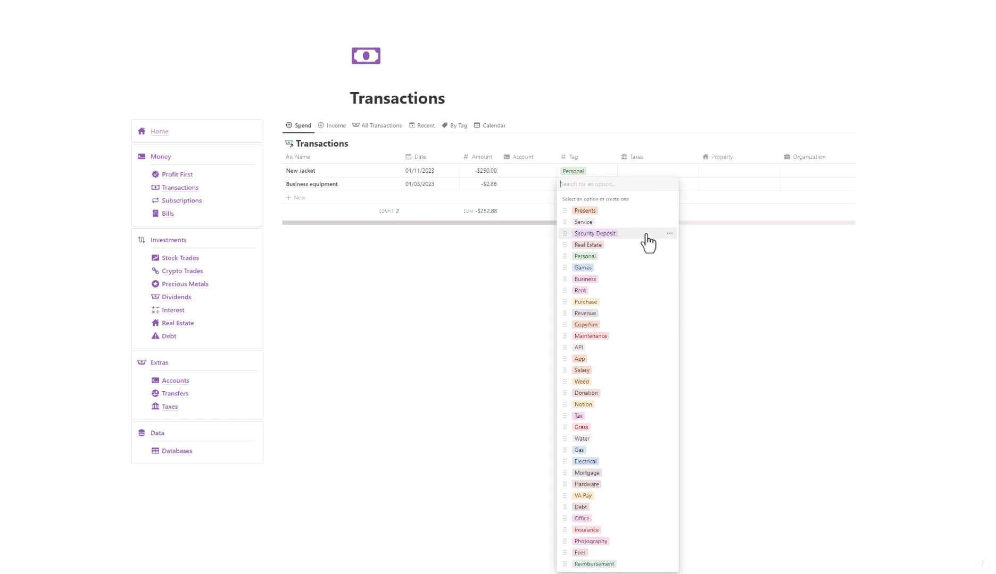
{"action": "type", "text": "Bui"}
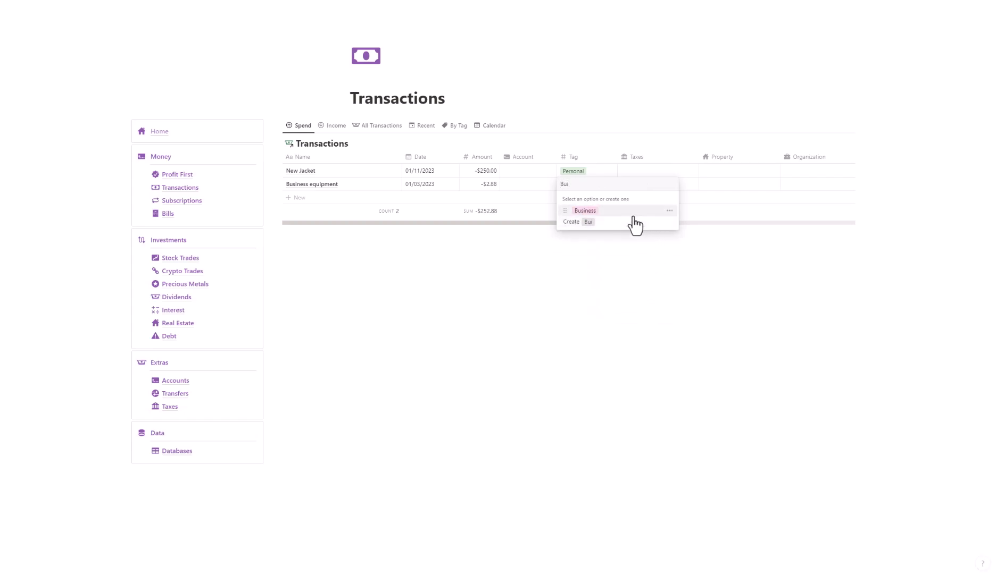
{"action": "left_click", "coordinate": [634, 214]}
{"action": "key", "text": "Escape"}
- Inspect the Property and Organization fields of the Business equipment transaction without filling them in
{"action": "left_click", "coordinate": [737, 186]}
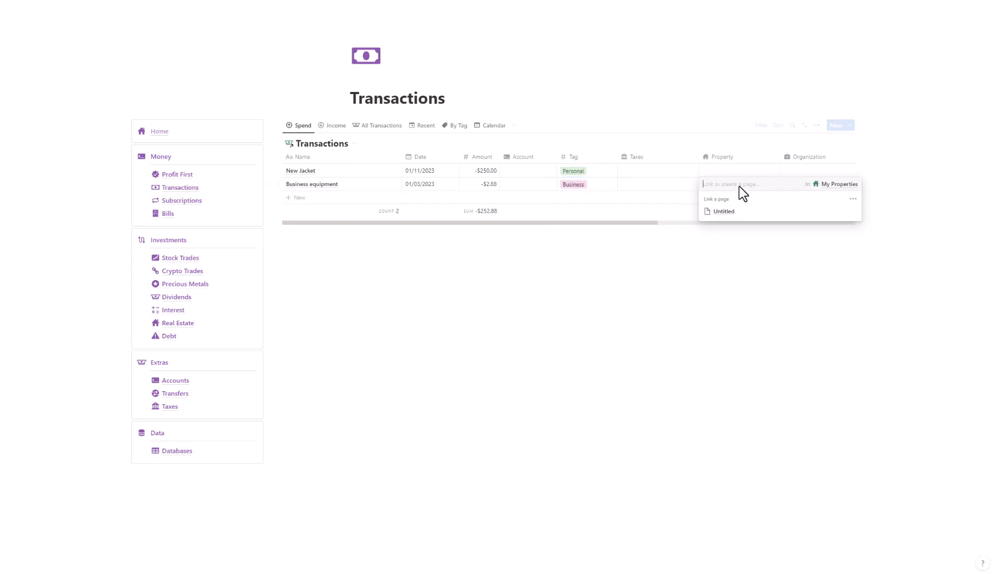
{"action": "key", "text": "Escape"}
{"action": "left_click_drag", "start_coordinate": [656, 224], "coordinate": [782, 220]}
{"action": "left_click", "coordinate": [621, 185]}
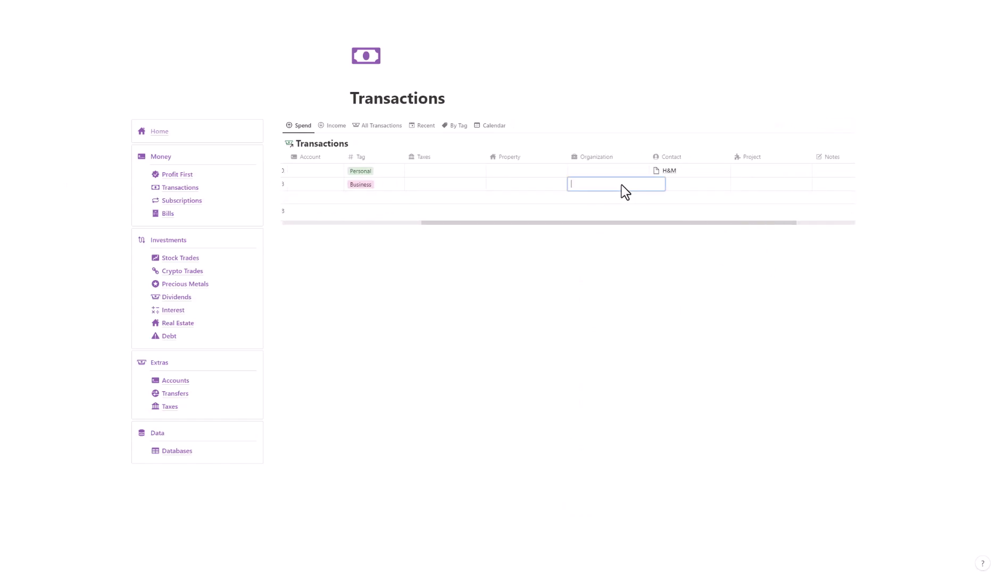
{"action": "left_click_drag", "start_coordinate": [671, 224], "coordinate": [515, 228]}
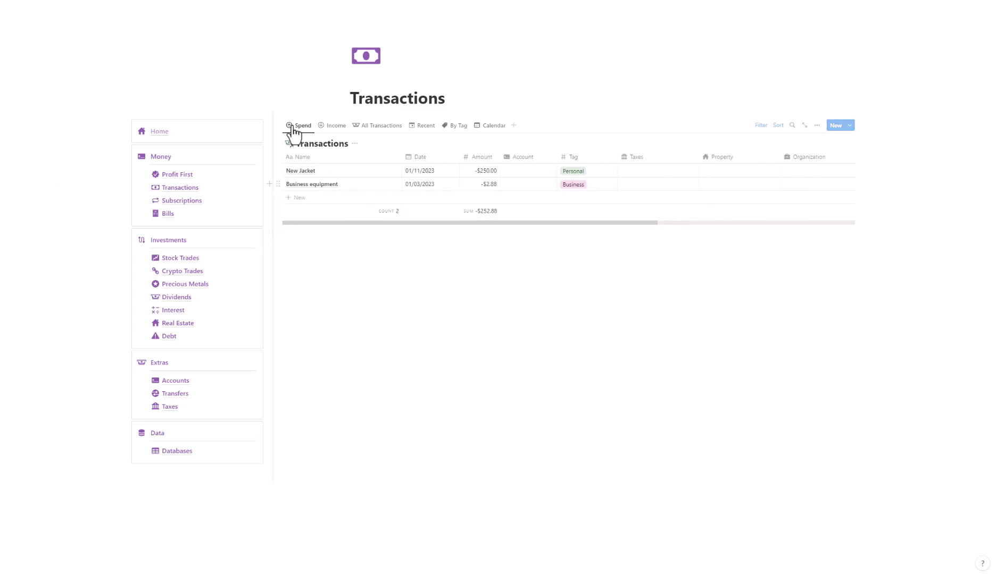
- In the Income view, add a transaction named Salary, dated 01/01/2023, with an amount of 3000
{"action": "left_click", "coordinate": [341, 127]}
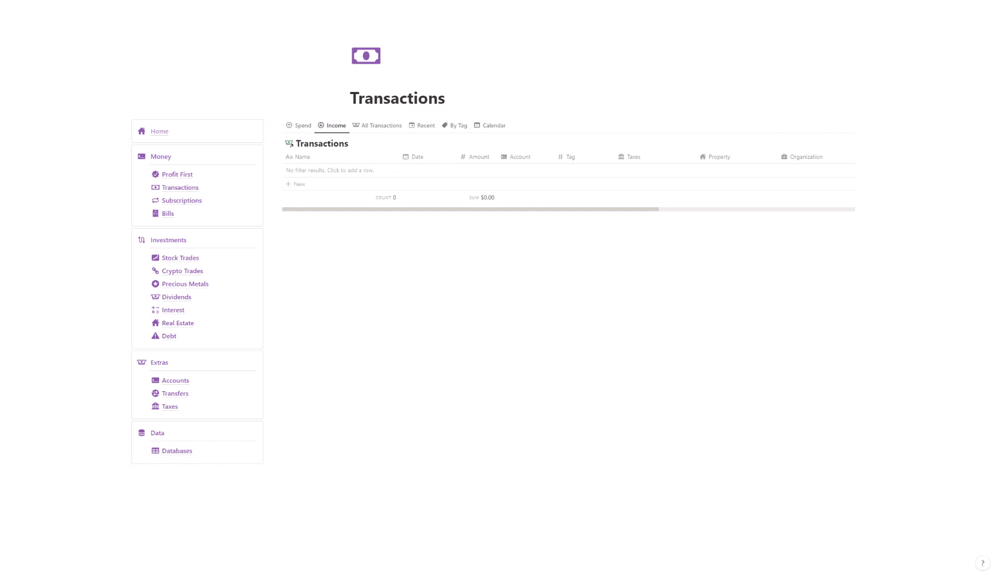
{"action": "left_click", "coordinate": [350, 171]}
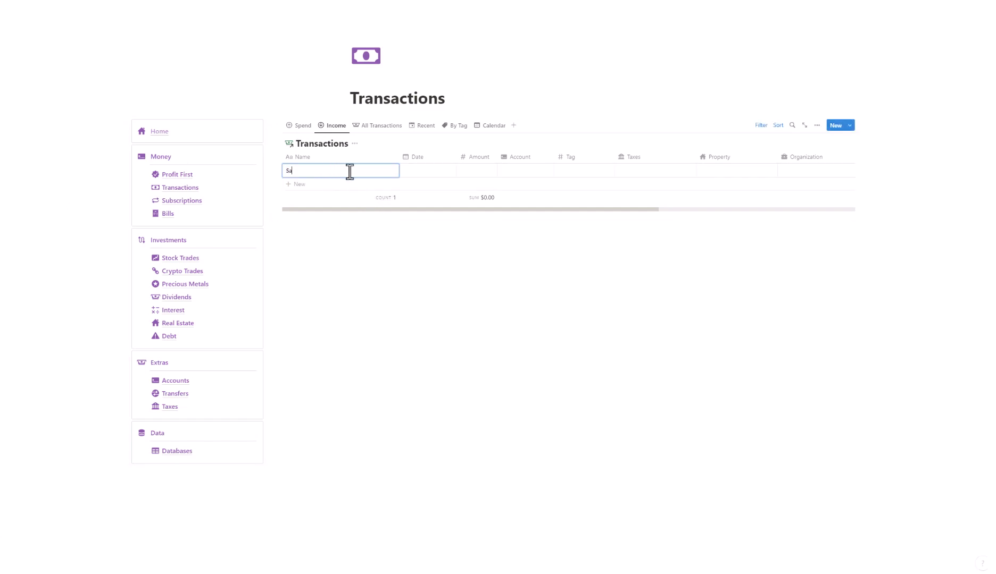
{"action": "left_click", "coordinate": [431, 171]}
{"action": "left_click", "coordinate": [493, 229]}
{"action": "left_click", "coordinate": [484, 170]}
{"action": "left_click", "coordinate": [484, 170]}
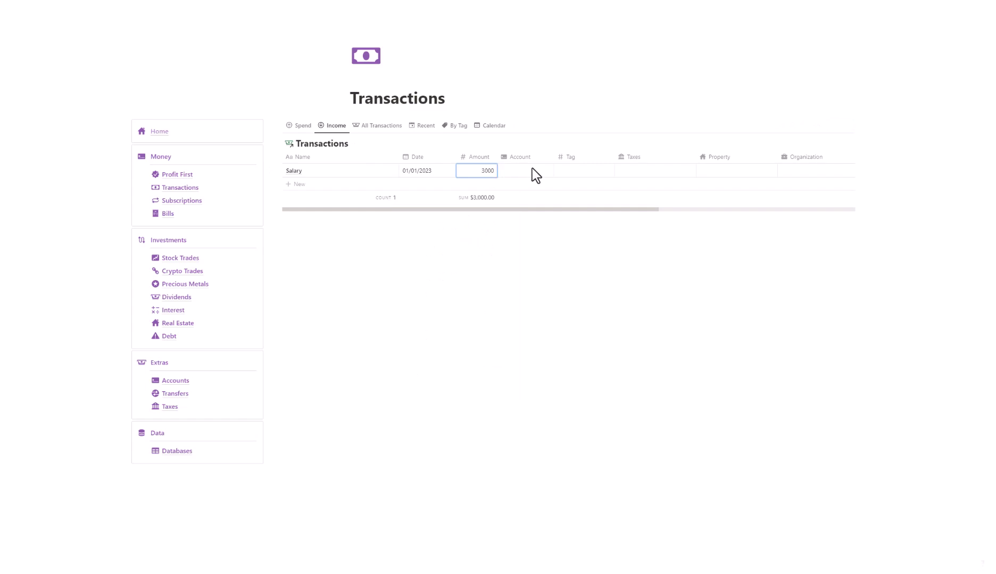
- Assign the Salary tag to the new income transaction
{"action": "left_click", "coordinate": [576, 171]}
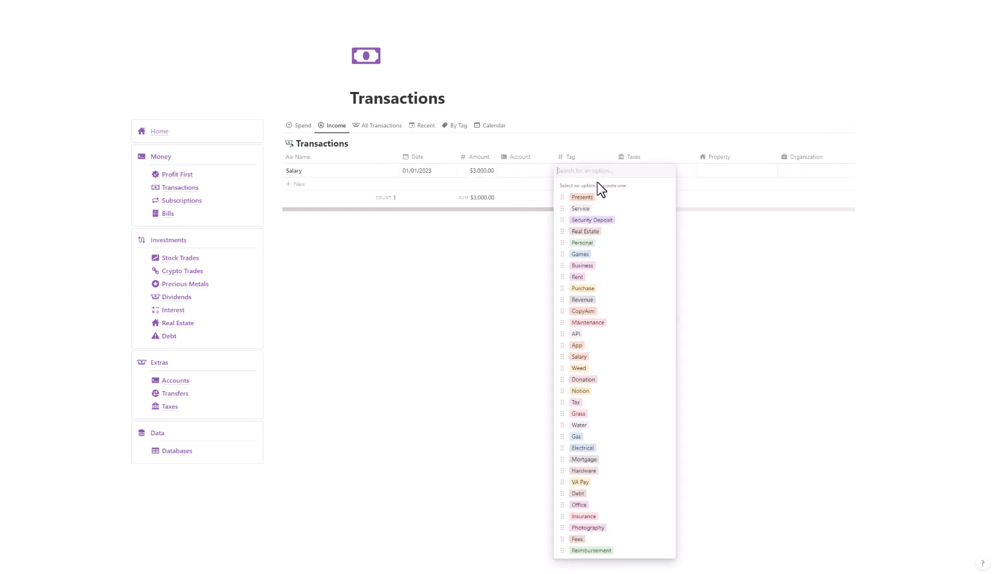
{"action": "type", "text": "Sa"}
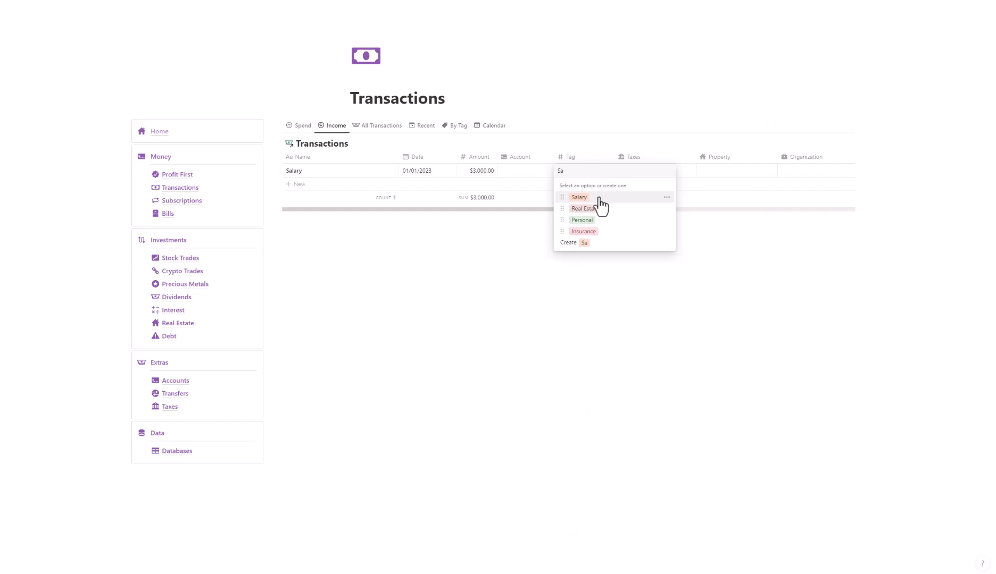
{"action": "left_click", "coordinate": [600, 198]}
{"action": "left_click", "coordinate": [622, 134]}
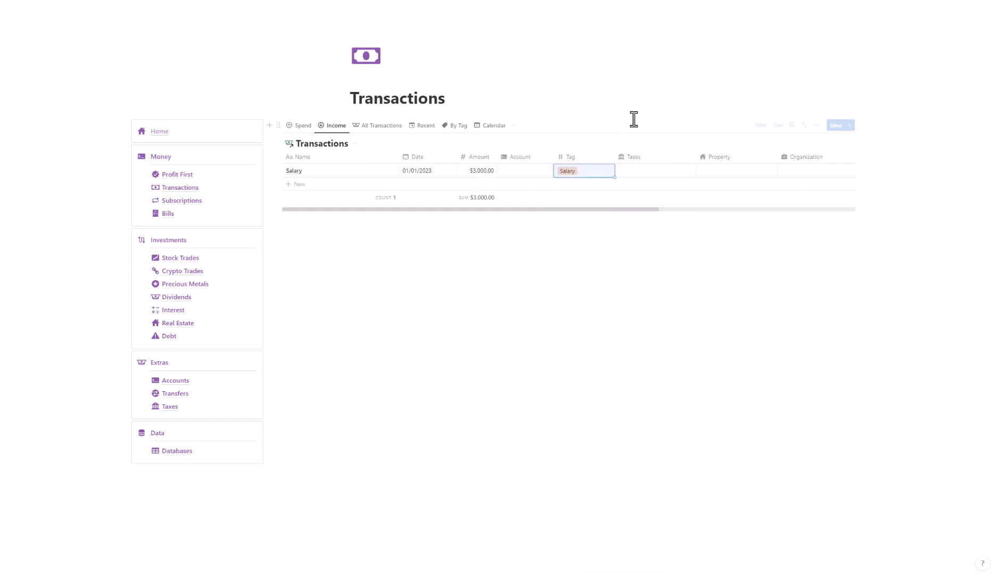
- In the Income view, add a transaction named Amazon Revenue, dated 01/10/2023, with an amount of 600
{"action": "left_click_drag", "start_coordinate": [574, 209], "coordinate": [405, 194]}
{"action": "left_click", "coordinate": [296, 184]}
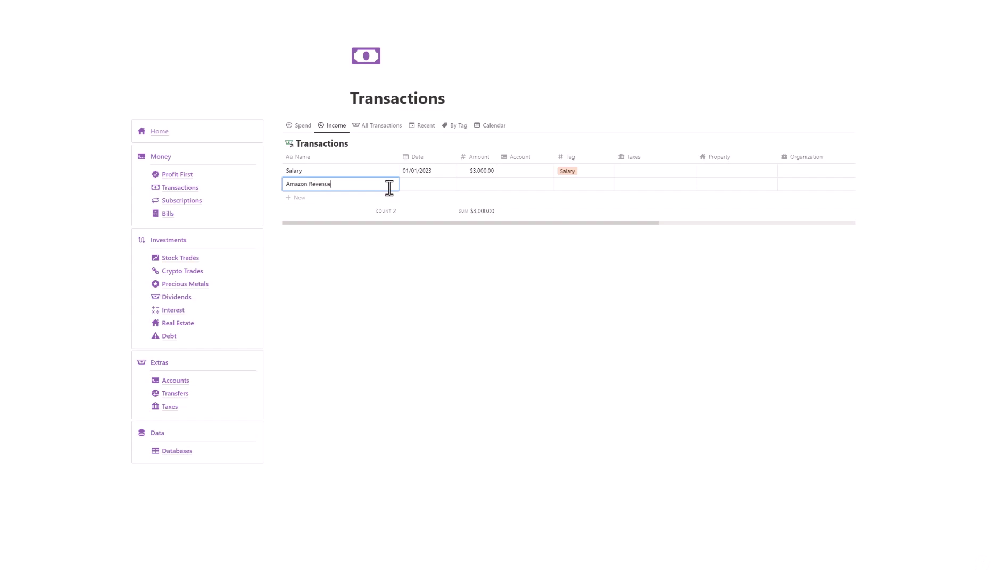
{"action": "type", "text": "Amazon Revenue"}
{"action": "left_click", "coordinate": [435, 183]}
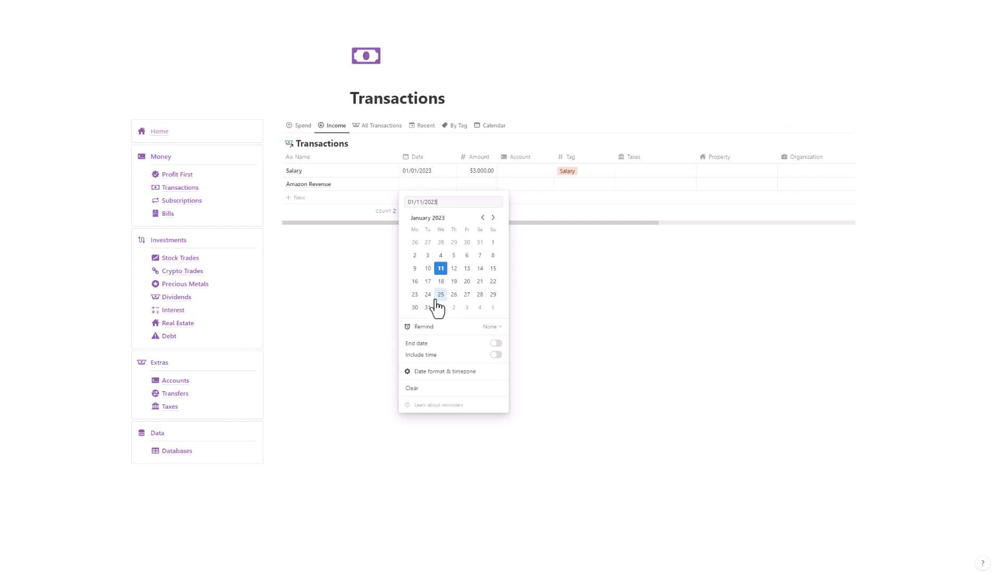
{"action": "left_click", "coordinate": [427, 268]}
{"action": "left_click", "coordinate": [481, 172]}
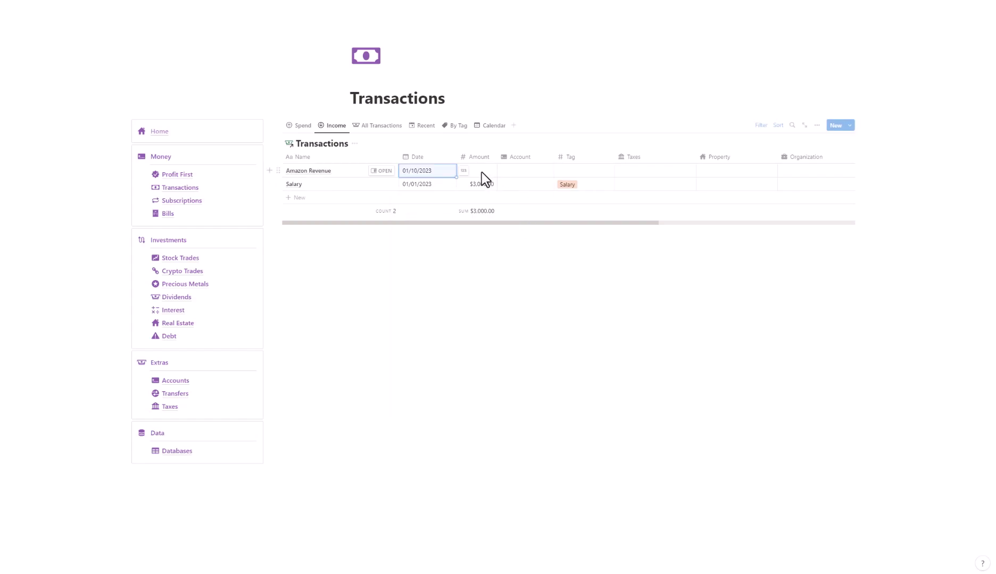
{"action": "type", "text": "600"}
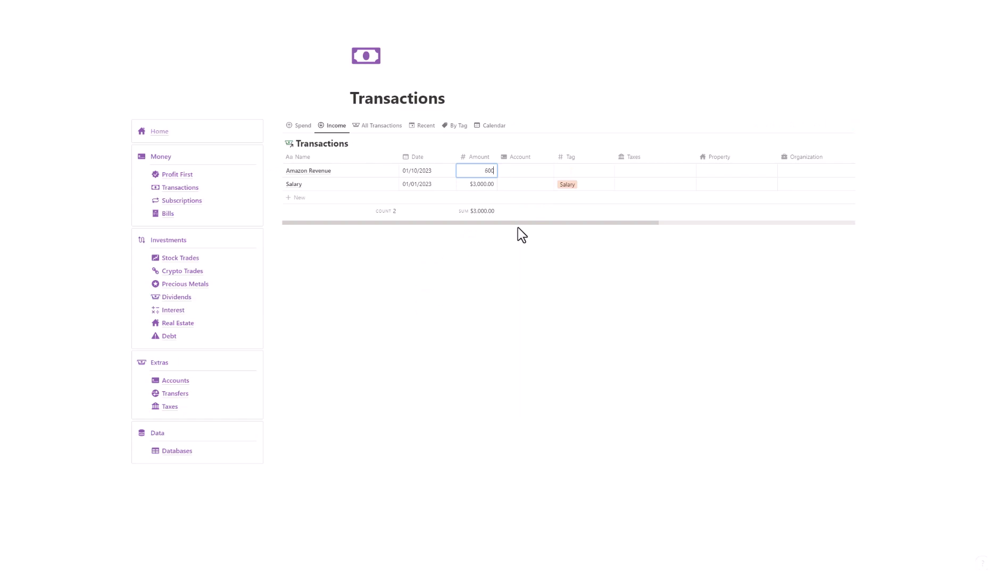
- Tag the Amazon Revenue transaction as Business
{"action": "left_click", "coordinate": [591, 173]}
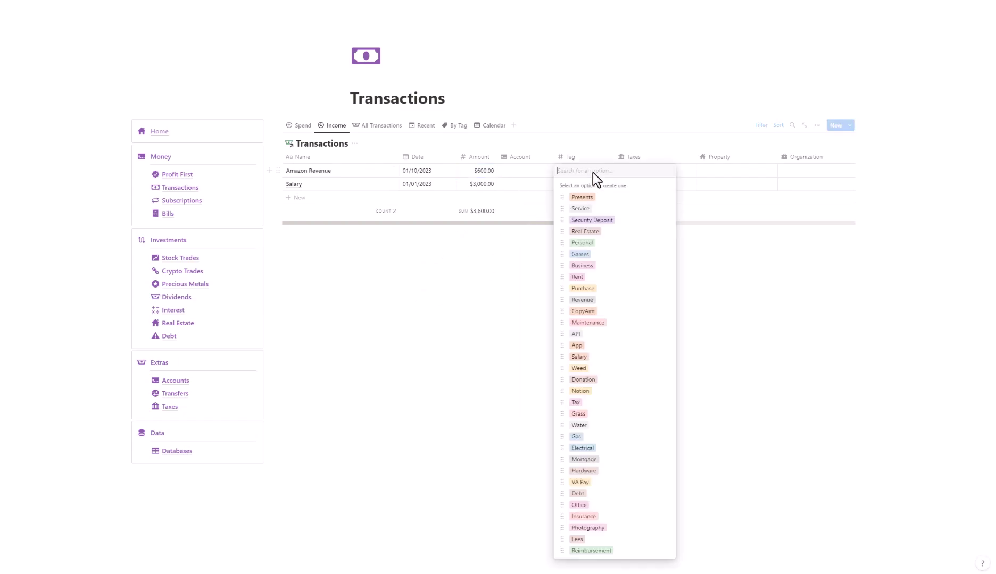
{"action": "left_click", "coordinate": [582, 266]}
{"action": "key", "text": "Escape"}
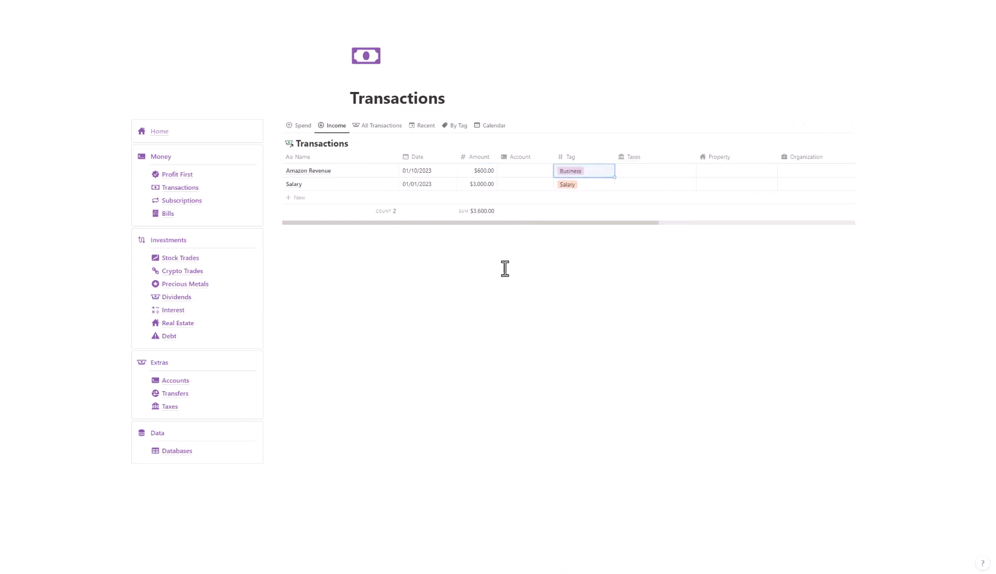
- Create an Amazon contact and link it to the Amazon Revenue transaction
{"action": "left_click_drag", "start_coordinate": [647, 223], "coordinate": [876, 211]}
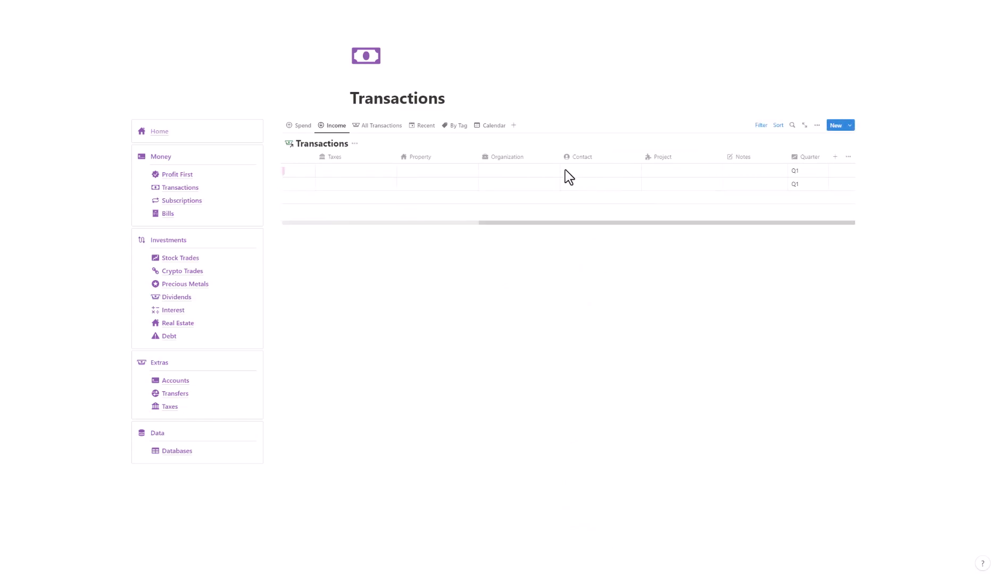
{"action": "left_click", "coordinate": [529, 172]}
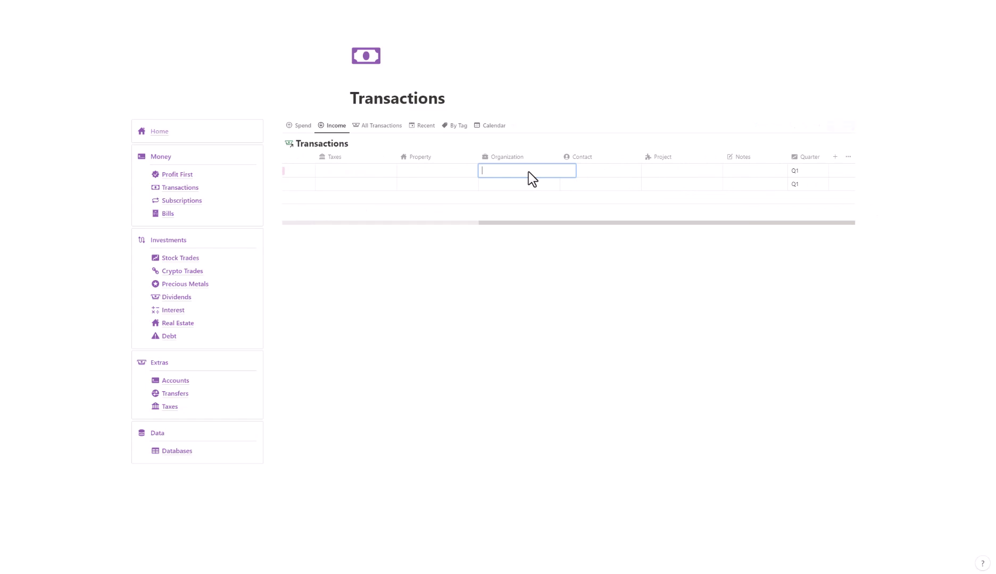
{"action": "left_click", "coordinate": [627, 171]}
{"action": "type", "text": "Amazon"}
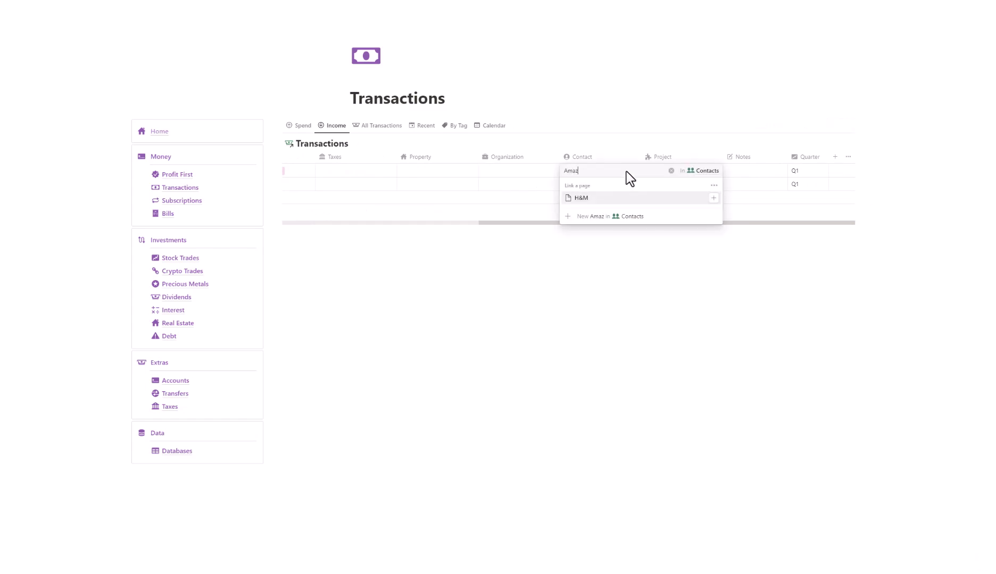
{"action": "key", "text": "Return"}
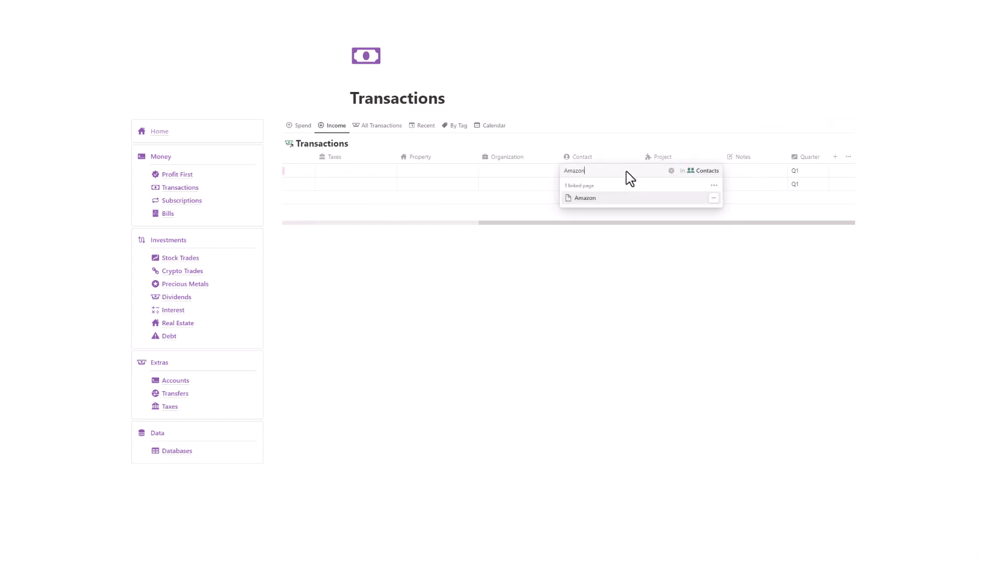
{"action": "left_click", "coordinate": [686, 105]}
- Link the Salary transaction to the H&M contact and to a new contact named My Work
{"action": "left_click", "coordinate": [607, 186]}
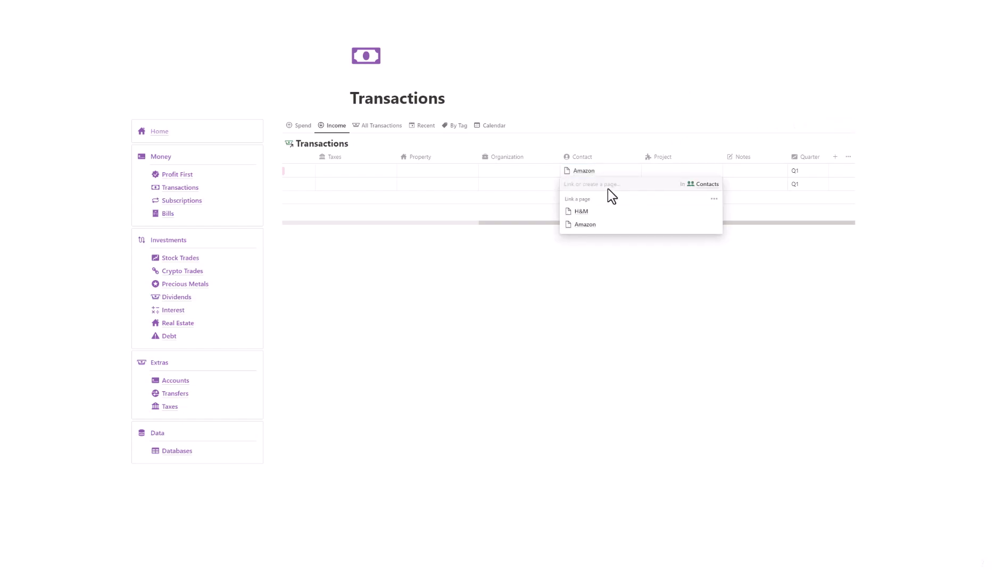
{"action": "type", "text": "My Work"}
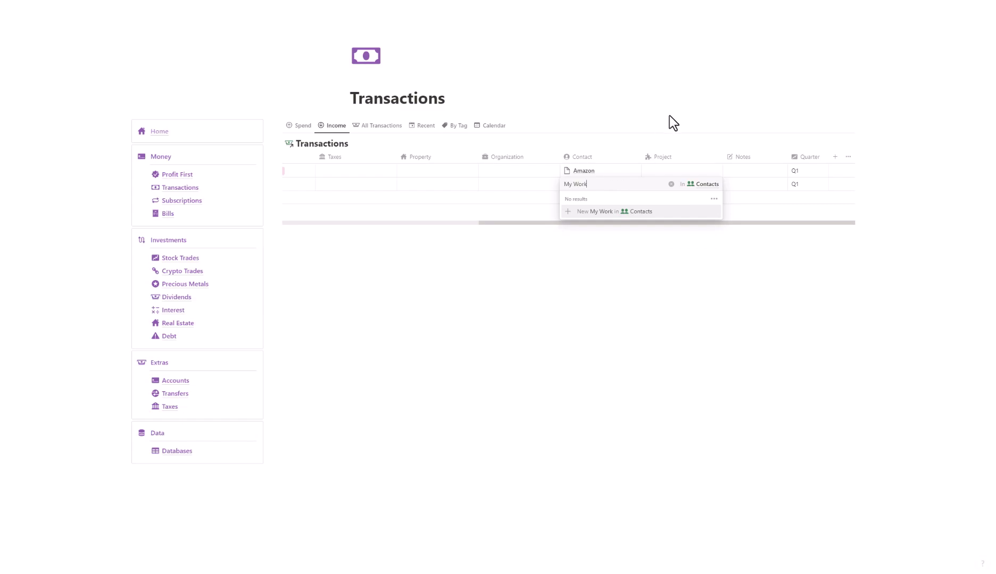
{"action": "key", "text": "Escape"}
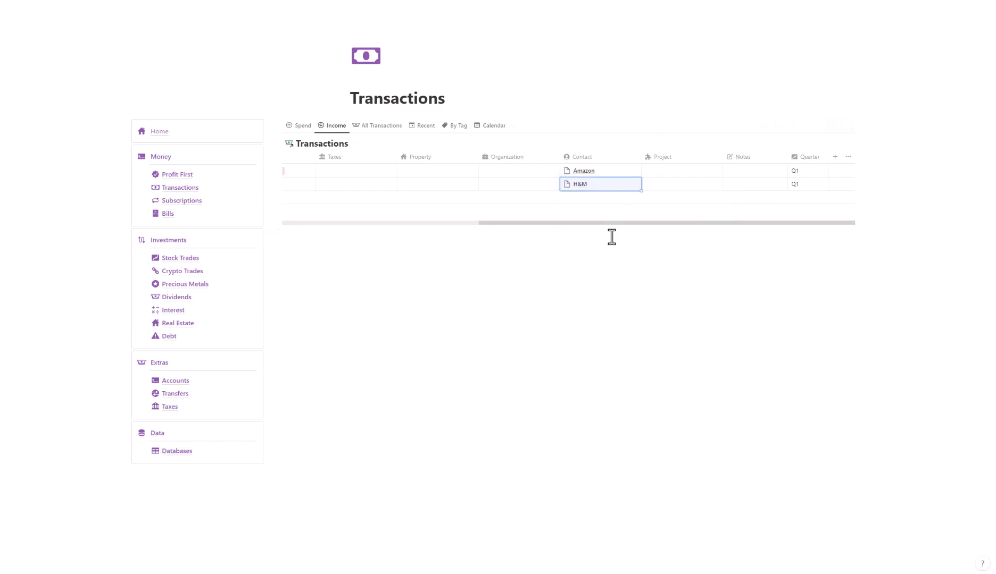
{"action": "left_click", "coordinate": [609, 186]}
{"action": "key", "text": "Escape"}
{"action": "left_click_drag", "start_coordinate": [511, 223], "coordinate": [573, 218]}
{"action": "left_click", "coordinate": [598, 186]}
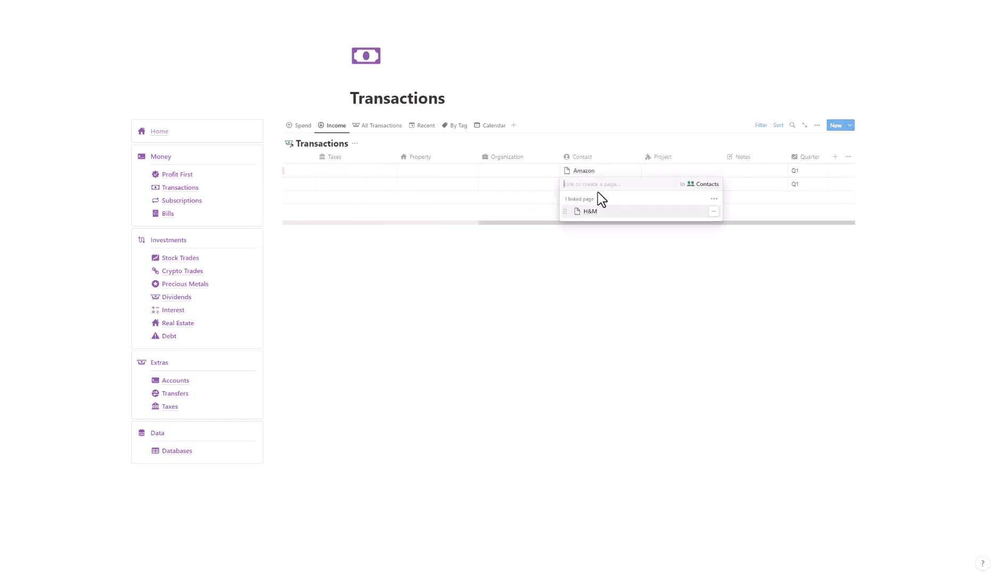
{"action": "type", "text": "My Work"}
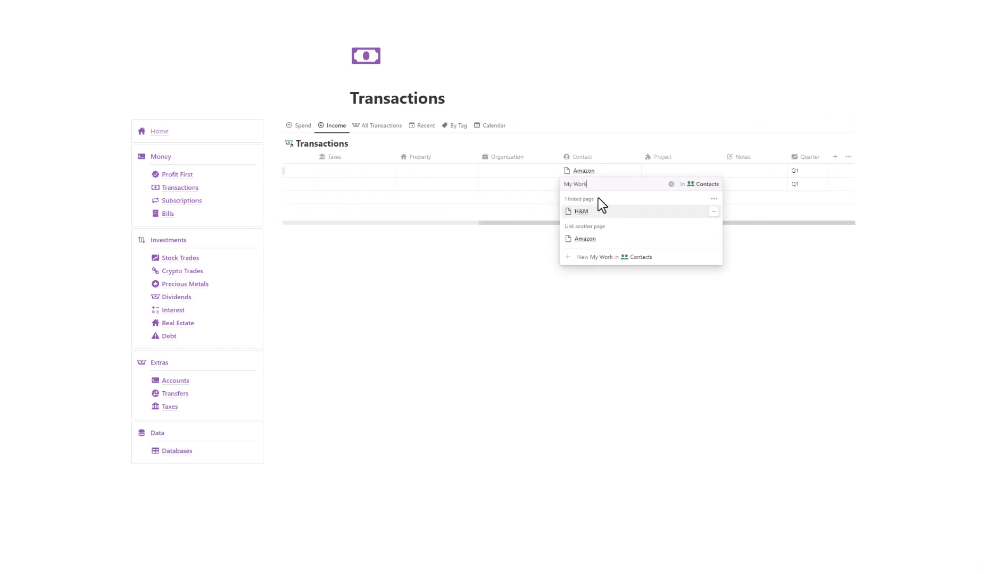
{"action": "left_click", "coordinate": [610, 210]}
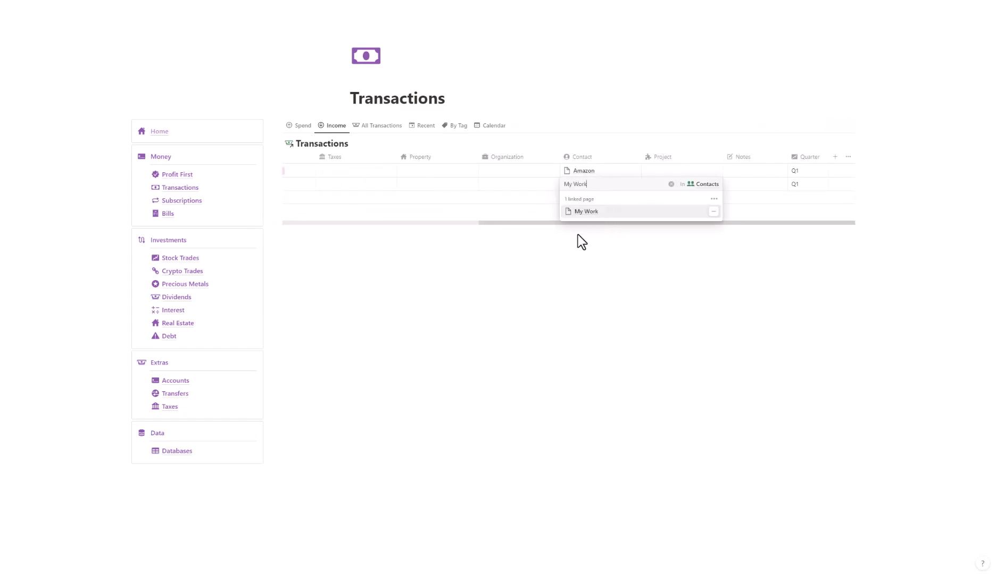
{"action": "key", "text": "Escape"}
{"action": "key", "text": "Escape"}
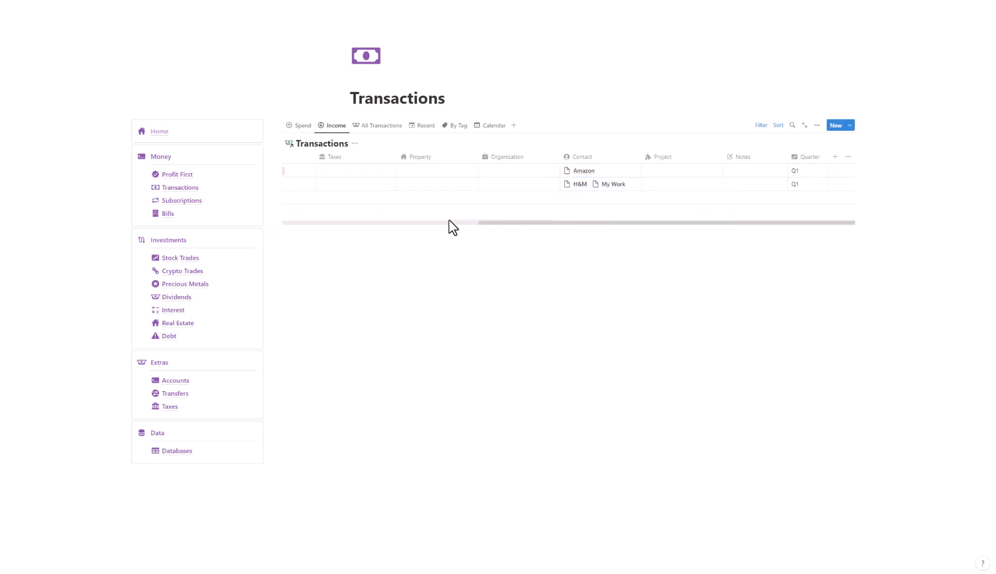
- Review the recorded transactions in the All Transactions, Recent and By Tag views
{"action": "left_click", "coordinate": [374, 128]}
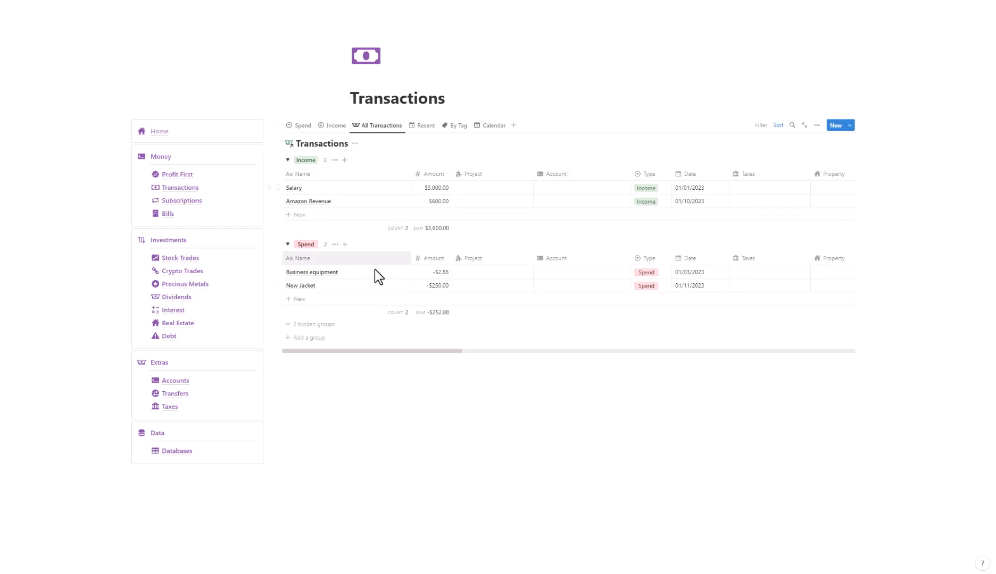
{"action": "left_click", "coordinate": [424, 127]}
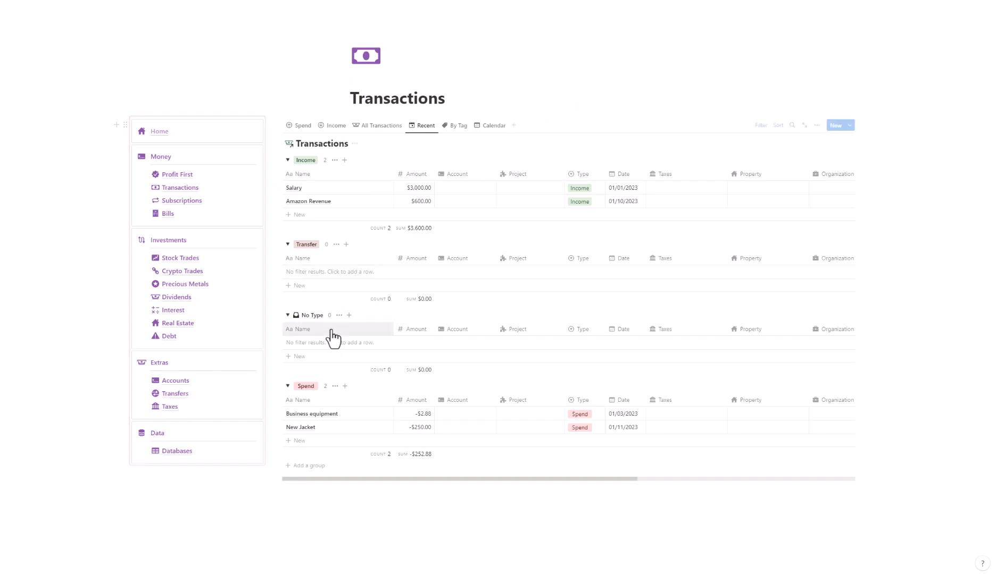
{"action": "left_click", "coordinate": [458, 126]}
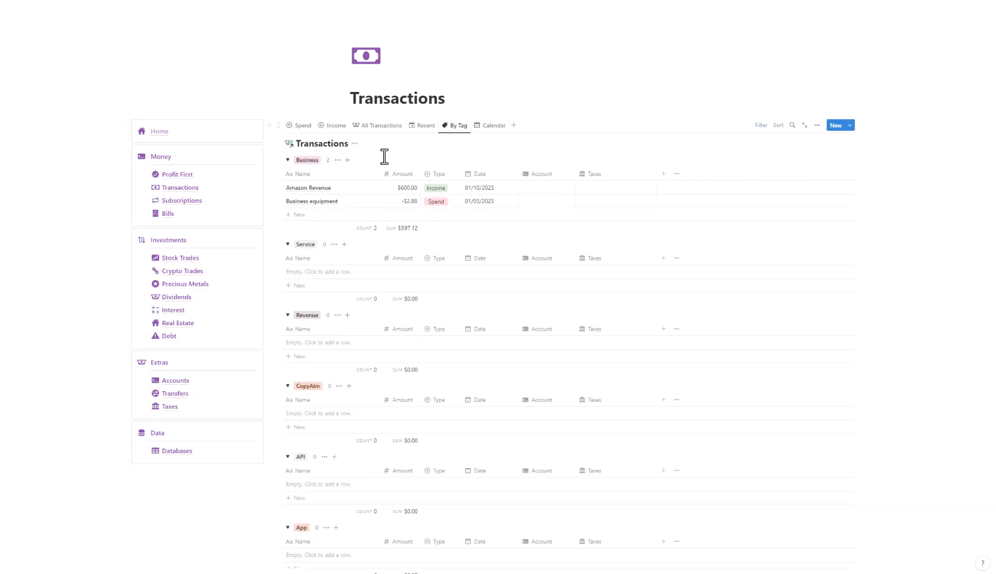
{"action": "scroll", "coordinate": [464, 206], "scroll_direction": "down", "scroll_amount": 10}
{"action": "scroll", "coordinate": [469, 209], "scroll_direction": "up", "scroll_amount": 8}
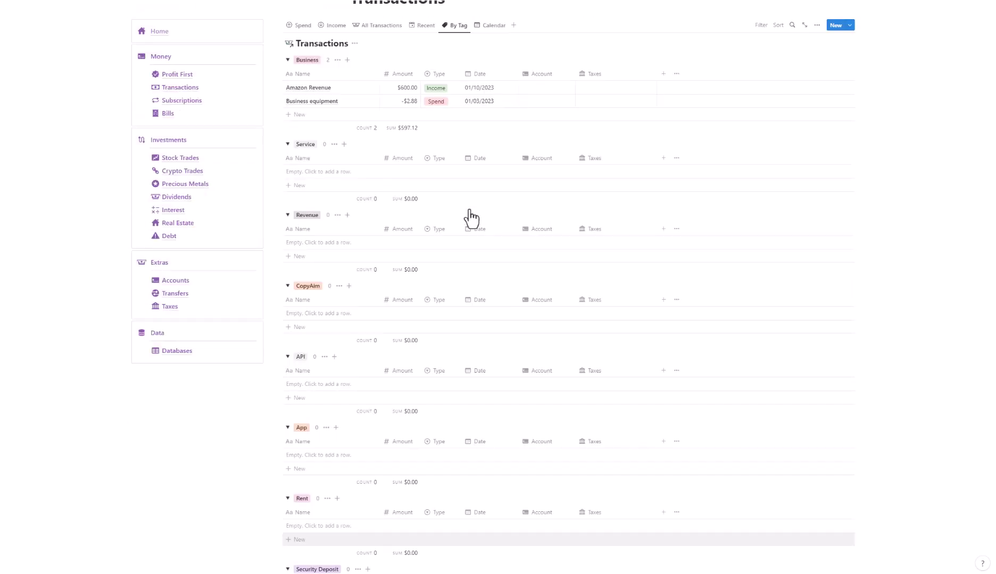
- Hide the empty groups in the By Tag view's grouping settings
{"action": "scroll", "coordinate": [469, 216], "scroll_direction": "up", "scroll_amount": 3}
{"action": "left_click", "coordinate": [817, 126]}
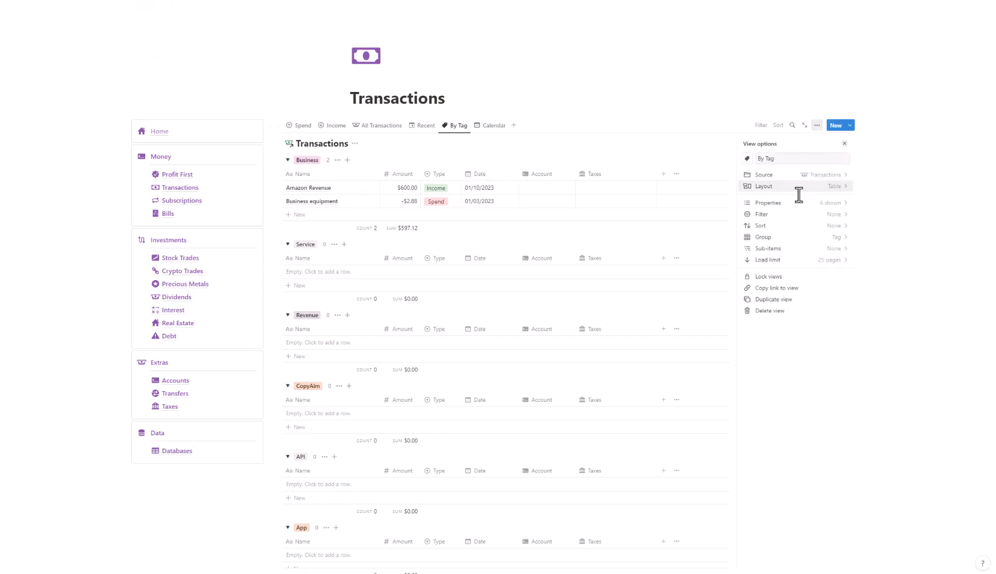
{"action": "left_click", "coordinate": [791, 238]}
{"action": "left_click", "coordinate": [838, 170]}
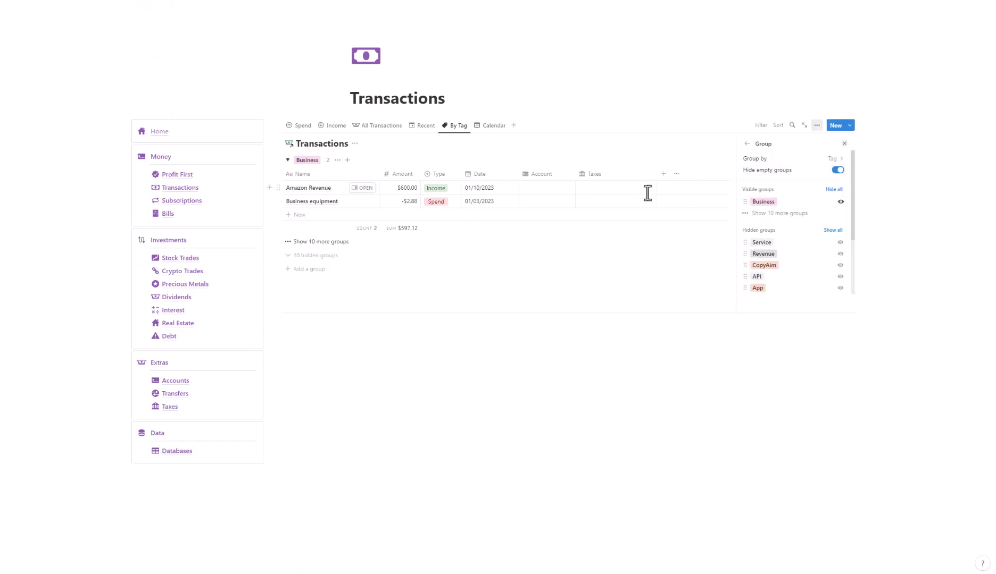
{"action": "left_click", "coordinate": [478, 338]}
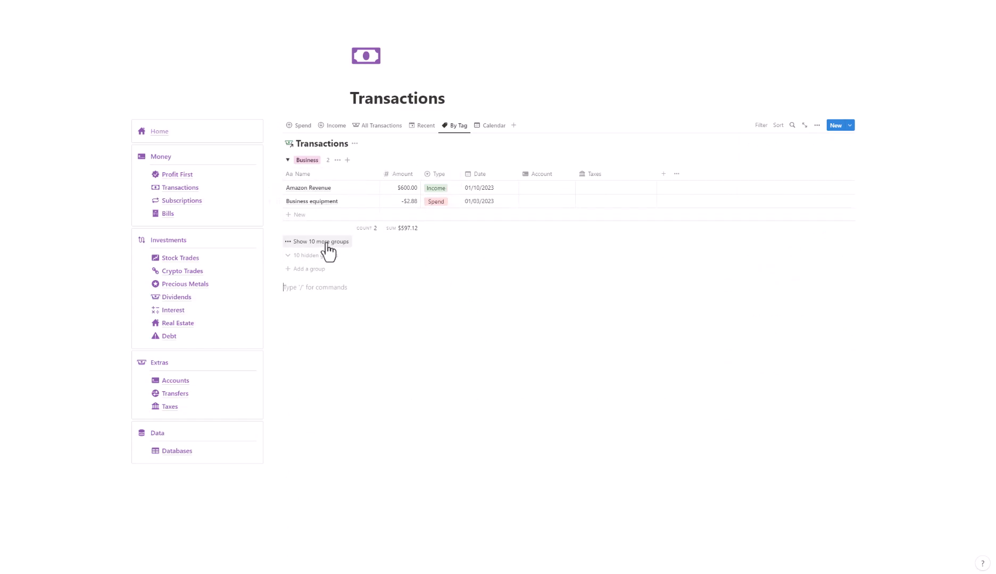
- Examine the transactions across the Spend, Income, By Tag, Calendar and All Transactions views, checking the spend and income amounts
{"action": "left_click", "coordinate": [299, 126]}
{"action": "left_click", "coordinate": [332, 127]}
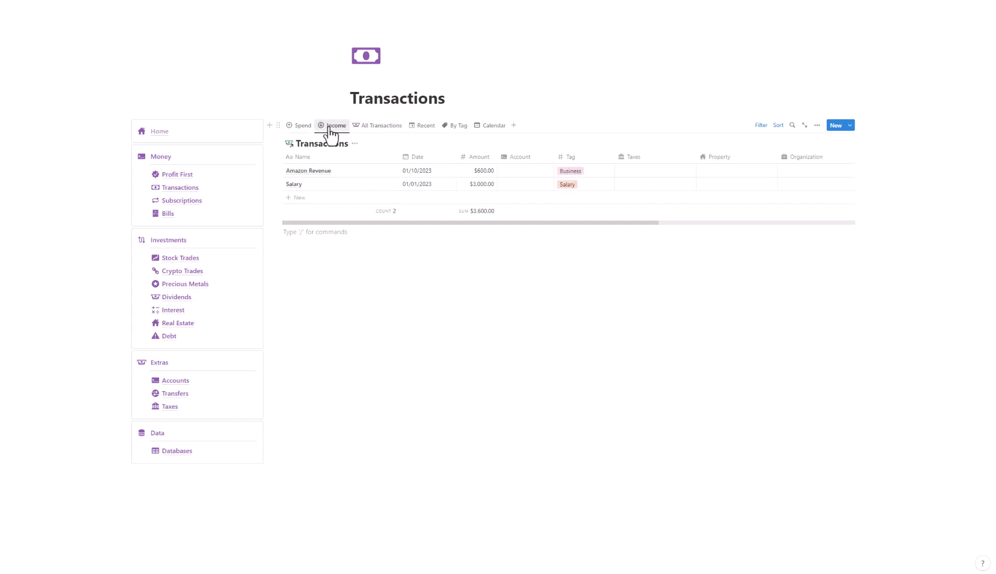
{"action": "left_click", "coordinate": [454, 128]}
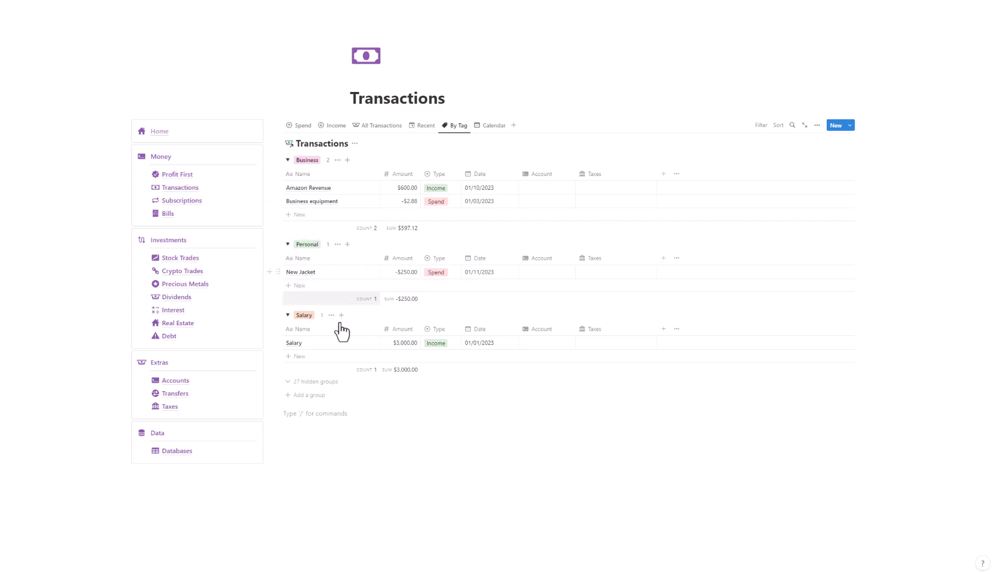
{"action": "left_click", "coordinate": [493, 126]}
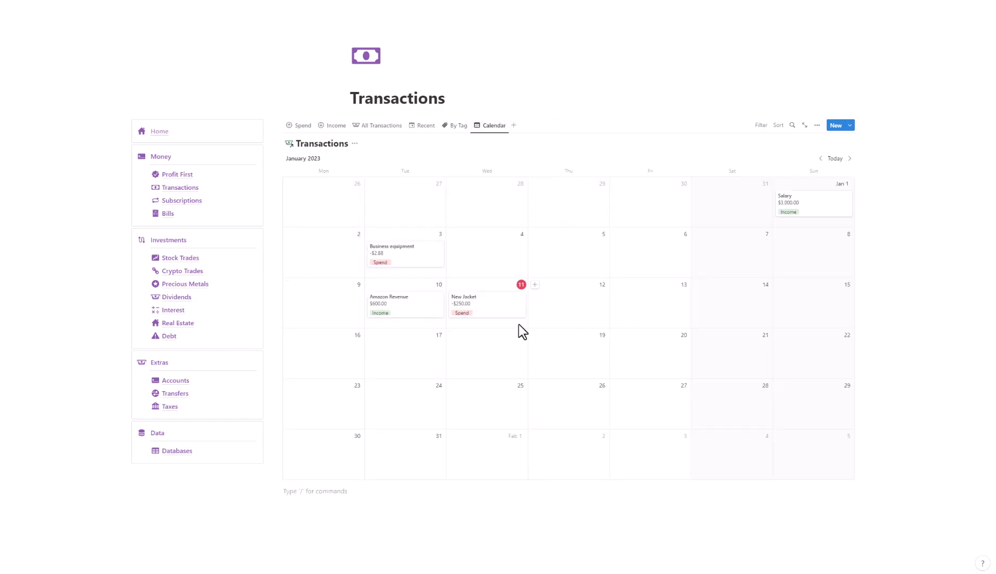
{"action": "left_click", "coordinate": [374, 128]}
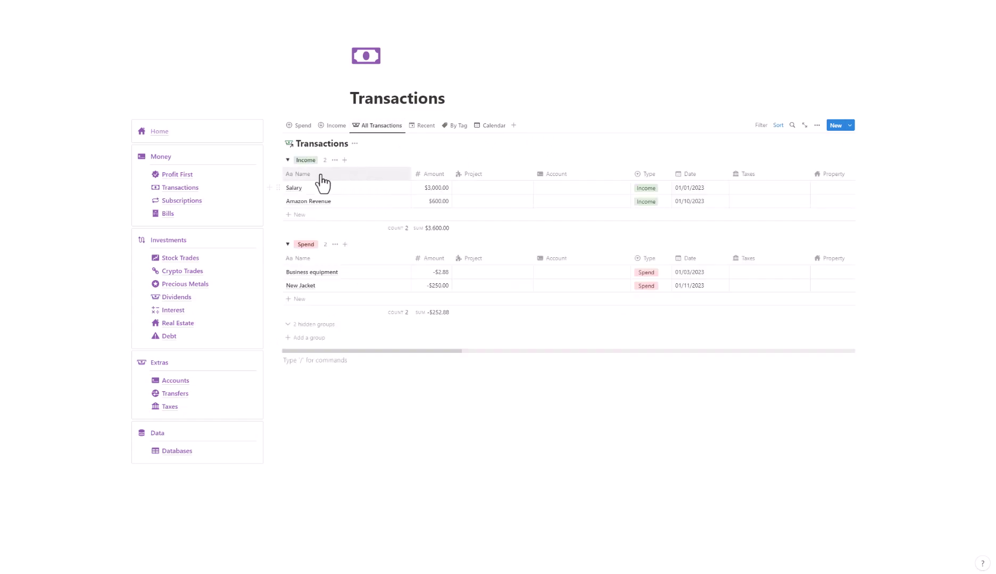
{"action": "left_click", "coordinate": [436, 274]}
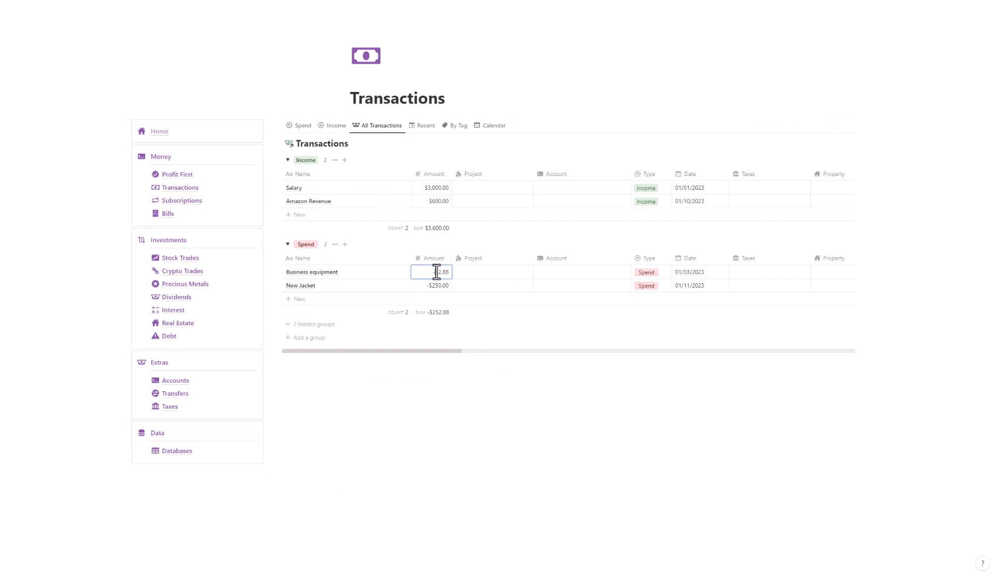
{"action": "left_click", "coordinate": [427, 197]}
- Look at the recurring transactions tables on the Subscriptions and Bills pages
{"action": "left_click", "coordinate": [185, 204]}
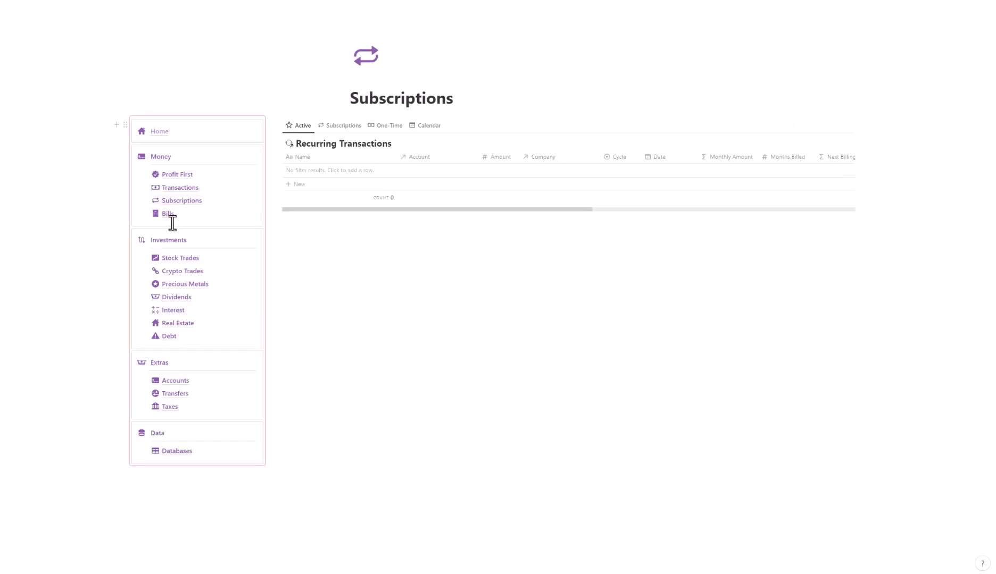
{"action": "left_click", "coordinate": [169, 214]}
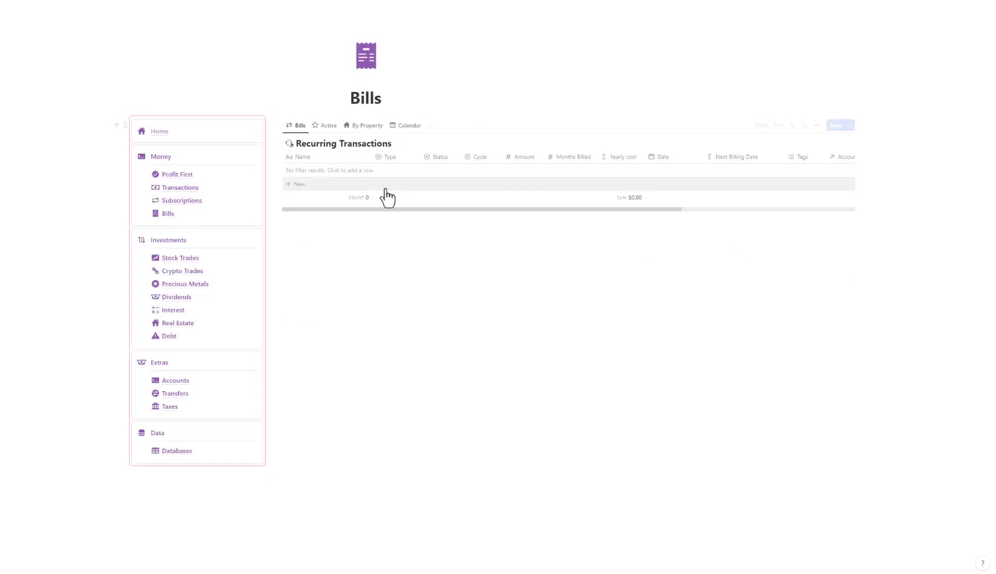
- Add a Car Insurance entry to the Subscriptions page's recurring transactions with an amount of -110
{"action": "left_click", "coordinate": [192, 205]}
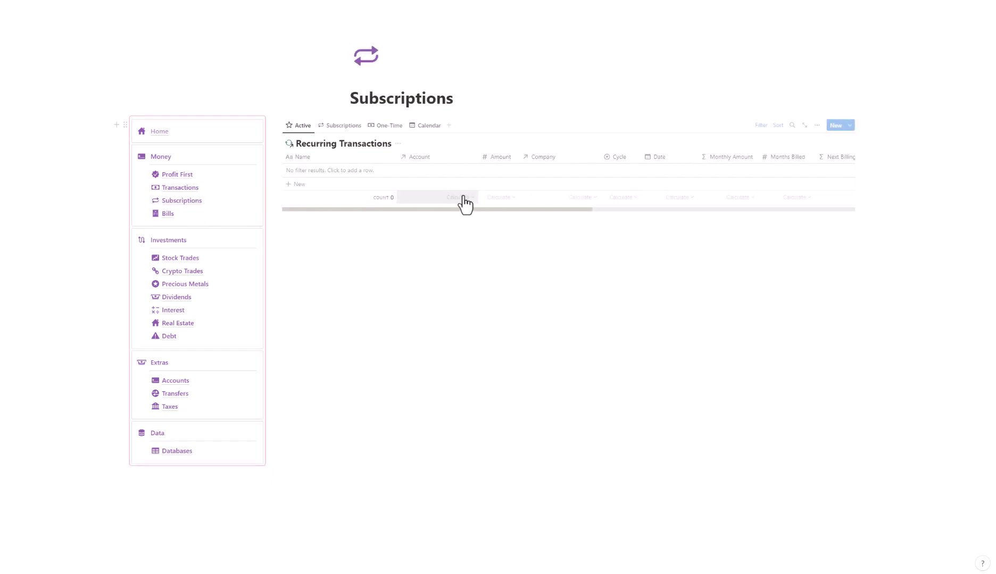
{"action": "left_click", "coordinate": [310, 179]}
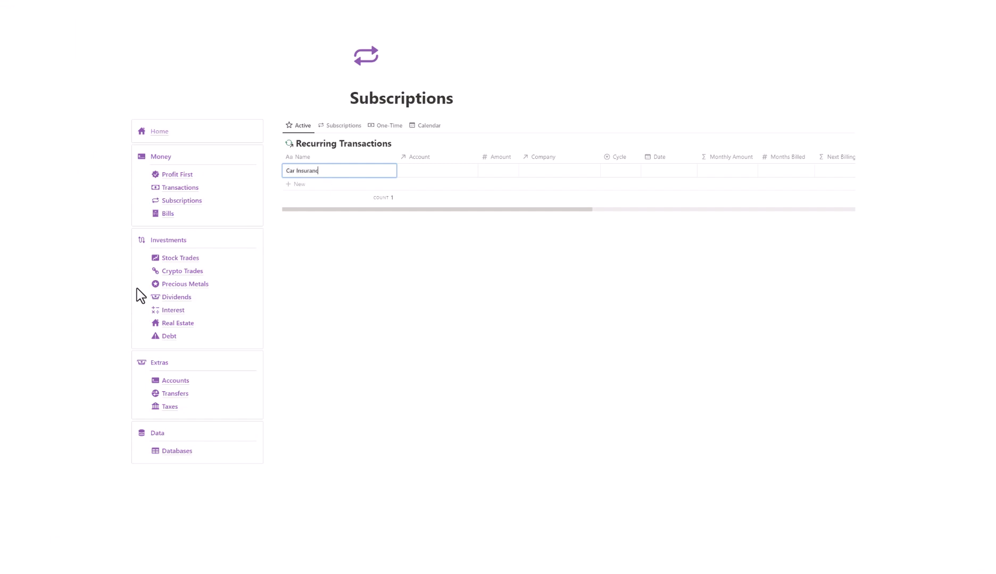
{"action": "key", "text": "Return"}
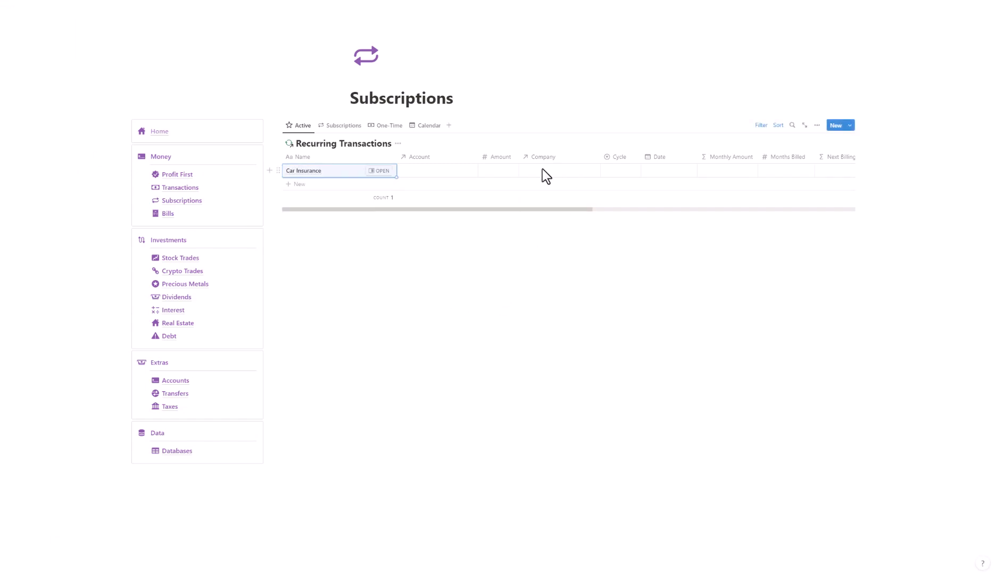
{"action": "left_click", "coordinate": [507, 170]}
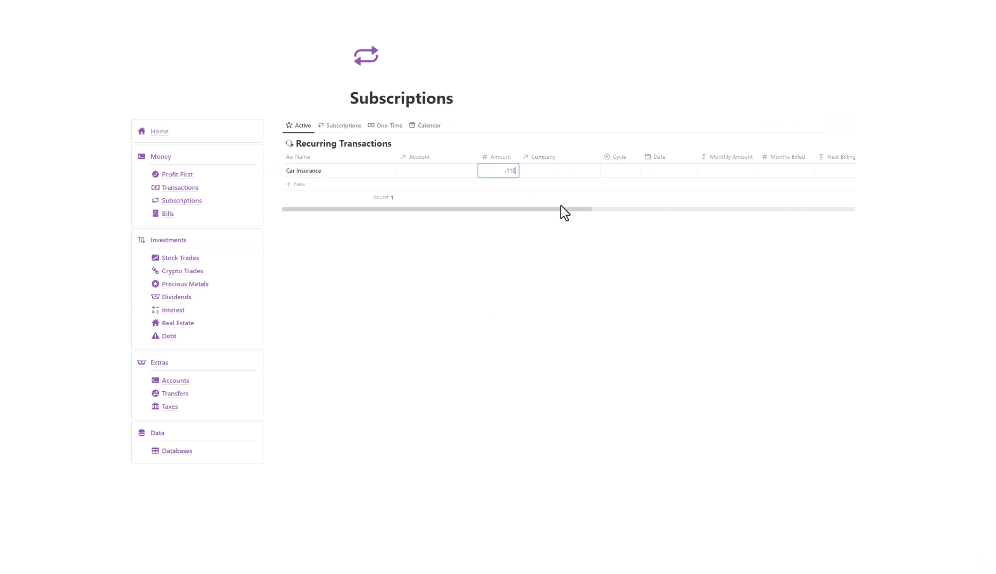
{"action": "type", "text": "-110"}
- Create AllState as a new contact and link it as the company for Car Insurance
{"action": "left_click", "coordinate": [581, 169]}
{"action": "left_click", "coordinate": [585, 172]}
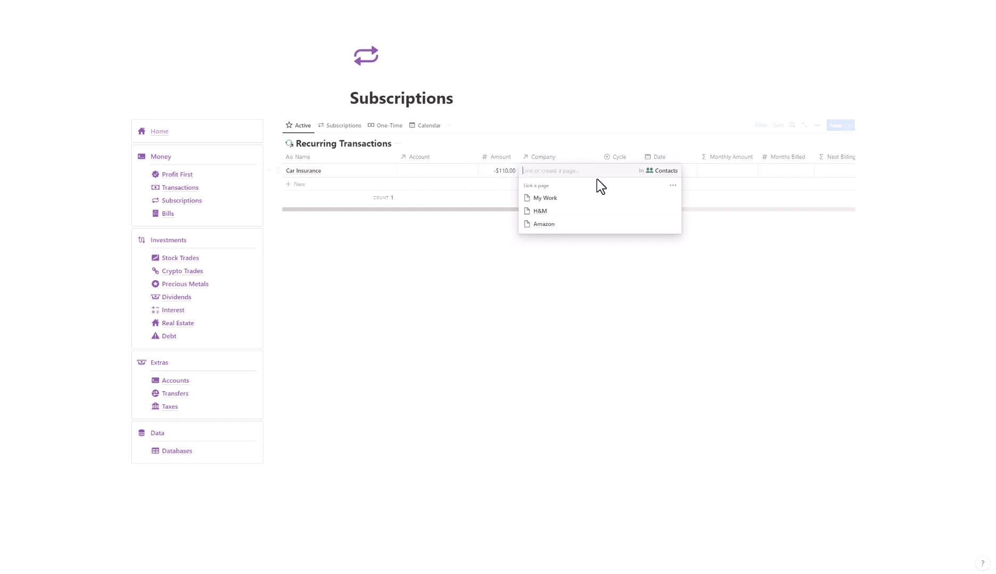
{"action": "type", "text": "AllState"}
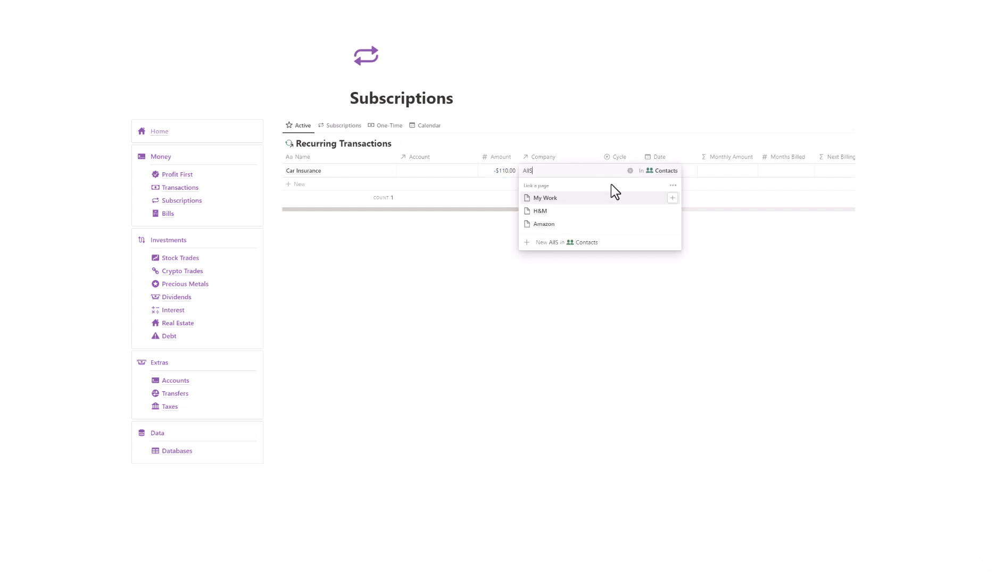
{"action": "key", "text": "Return"}
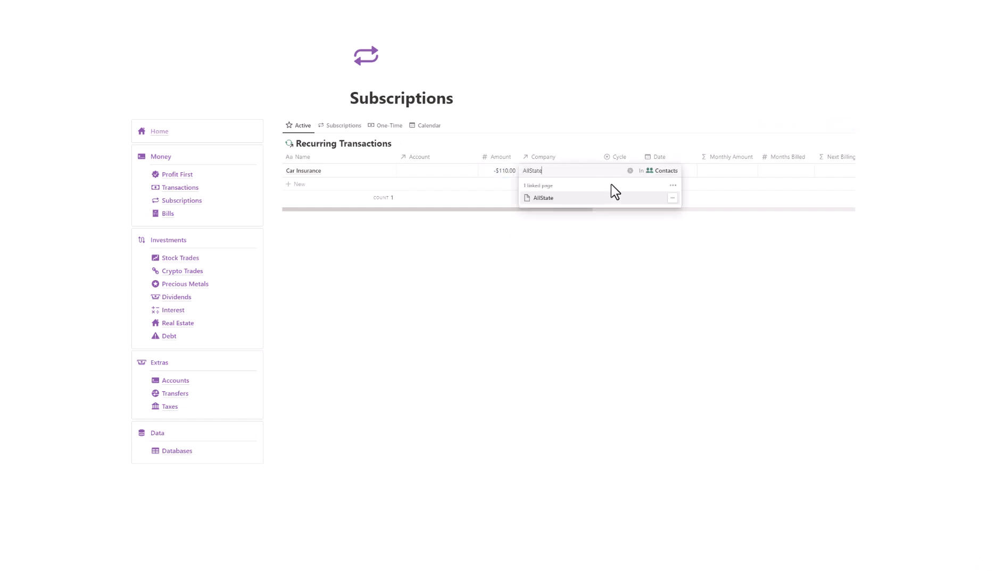
{"action": "key", "text": "Escape"}
- Set the Car Insurance cycle to Monthly and its date to January 5, 2023
{"action": "left_click", "coordinate": [630, 171]}
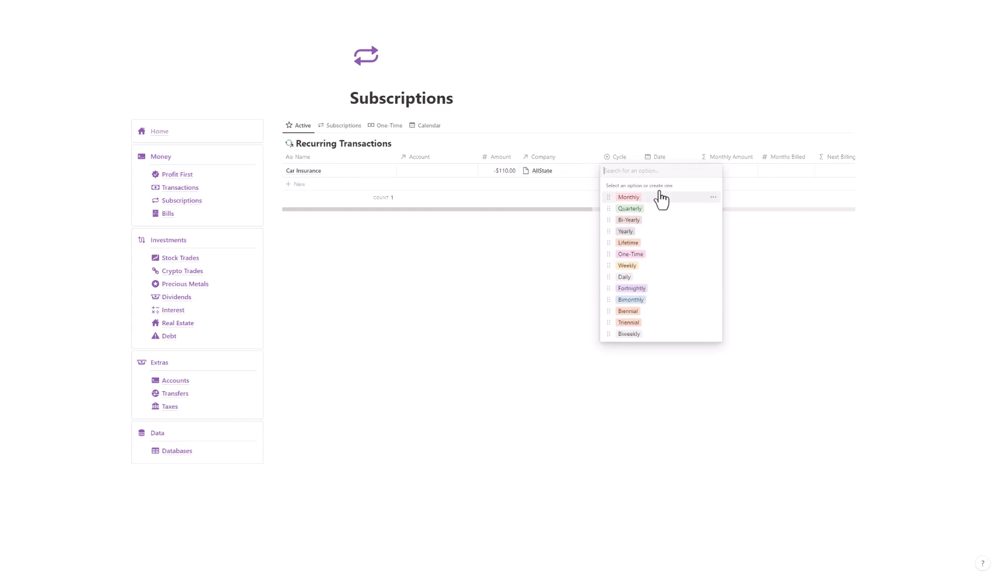
{"action": "left_click", "coordinate": [630, 198]}
{"action": "left_click", "coordinate": [671, 173]}
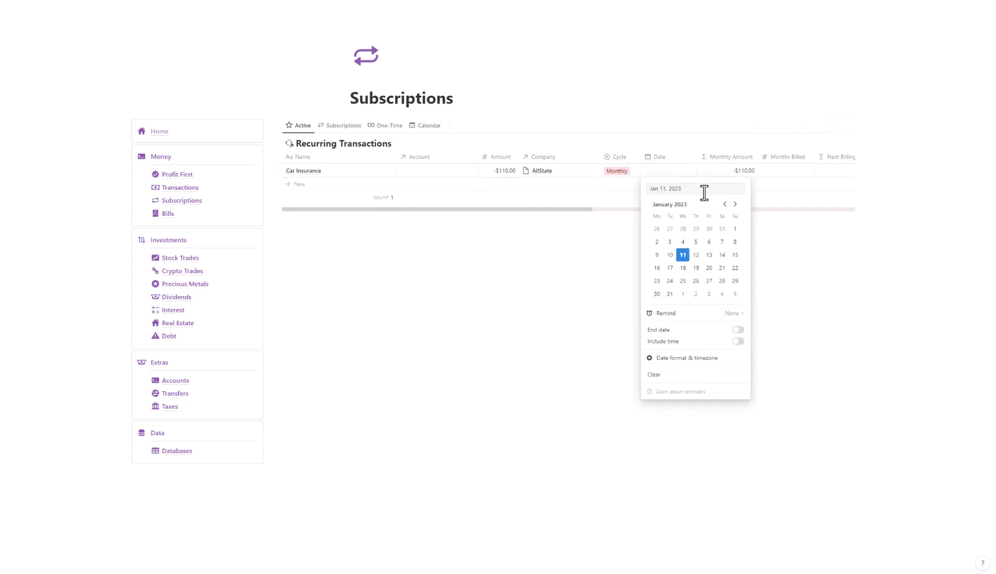
{"action": "left_click", "coordinate": [696, 243]}
{"action": "left_click", "coordinate": [589, 211]}
- Change the Car Insurance billing cycle to Quarterly
{"action": "left_click_drag", "start_coordinate": [584, 212], "coordinate": [765, 208]}
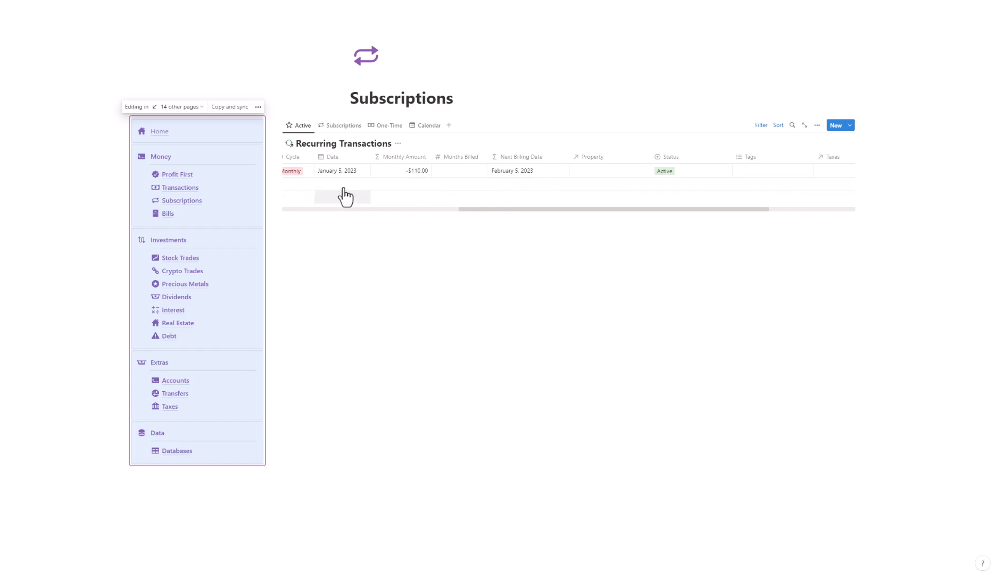
{"action": "left_click", "coordinate": [292, 173]}
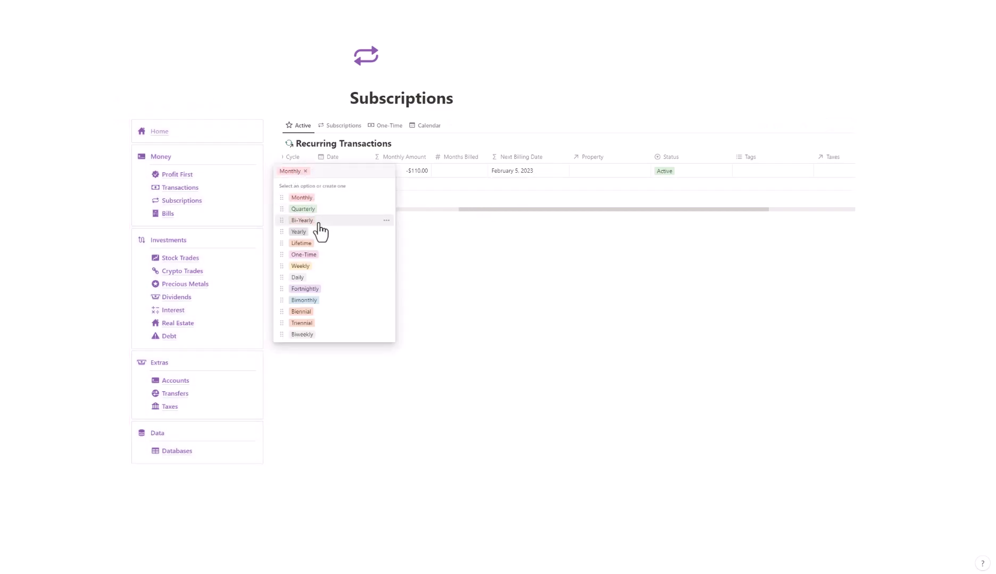
{"action": "left_click", "coordinate": [312, 209]}
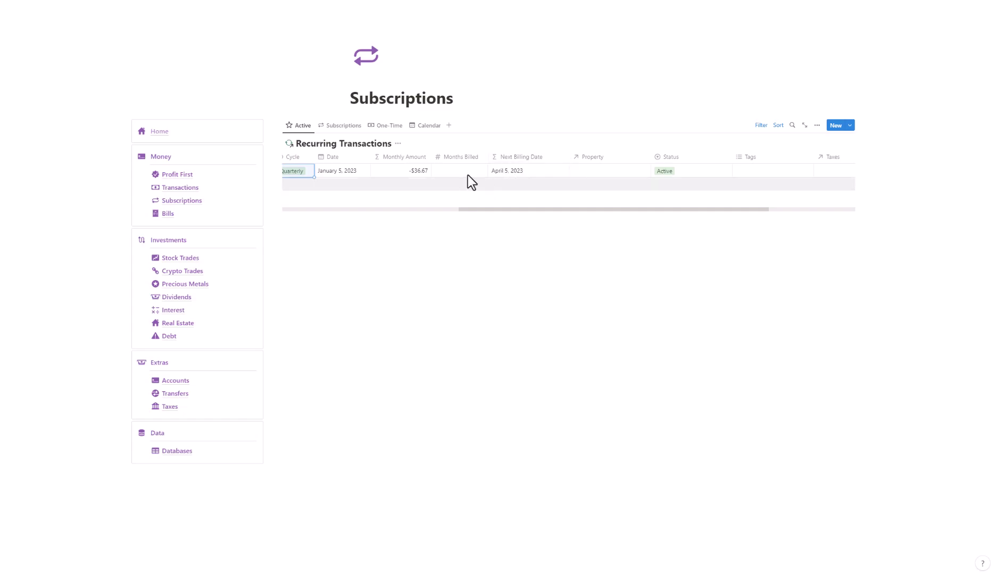
- Look at the Next Billing Date formula for the Car Insurance entry
{"action": "left_click", "coordinate": [510, 210]}
{"action": "left_click_drag", "start_coordinate": [509, 209], "coordinate": [467, 209]}
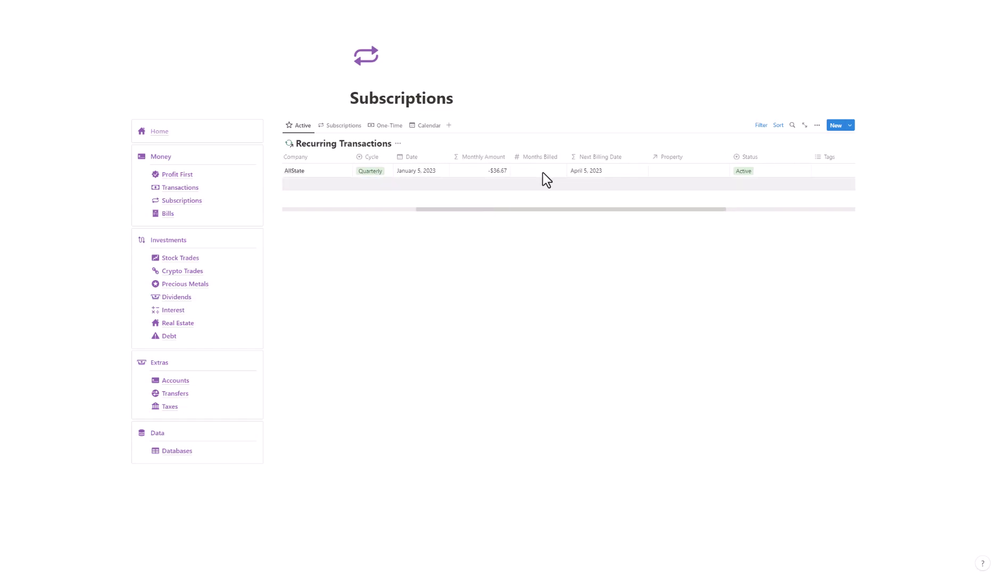
{"action": "left_click", "coordinate": [592, 169]}
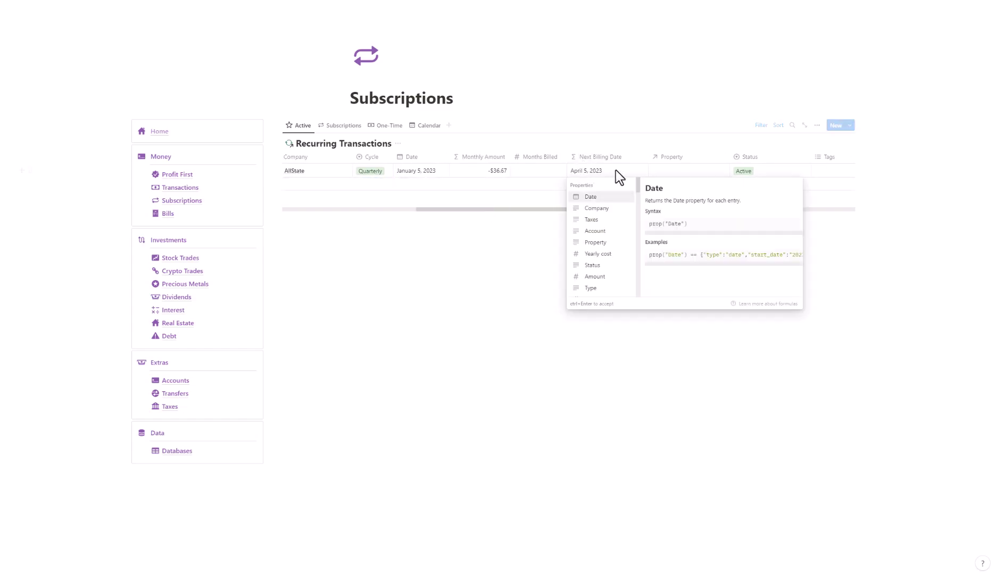
{"action": "left_click", "coordinate": [530, 229]}
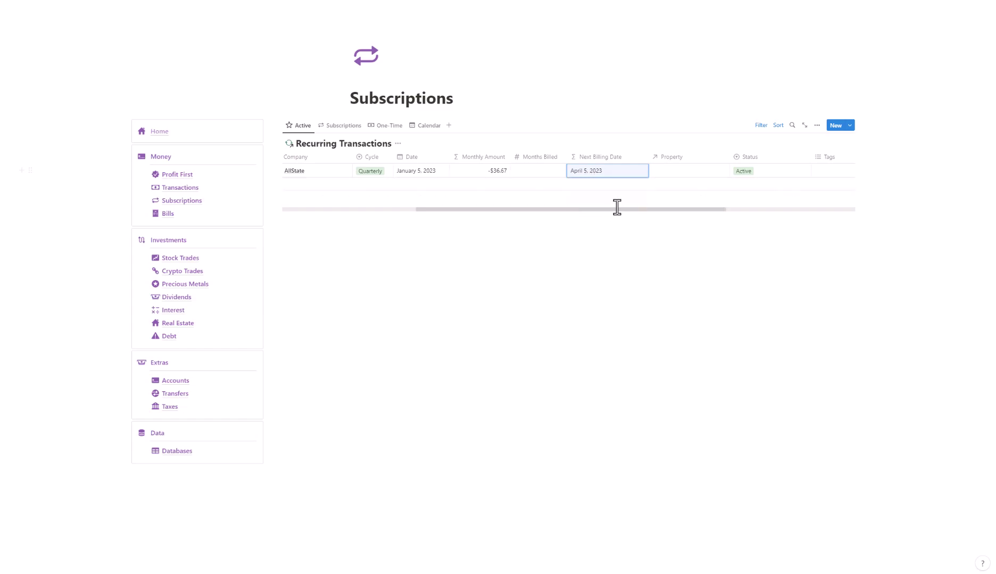
- Move the Yearly cost column directly after Months Billed and set Car Insurance's months billed to 6
{"action": "left_click_drag", "start_coordinate": [611, 209], "coordinate": [745, 201]}
{"action": "left_click_drag", "start_coordinate": [805, 157], "coordinate": [347, 169]}
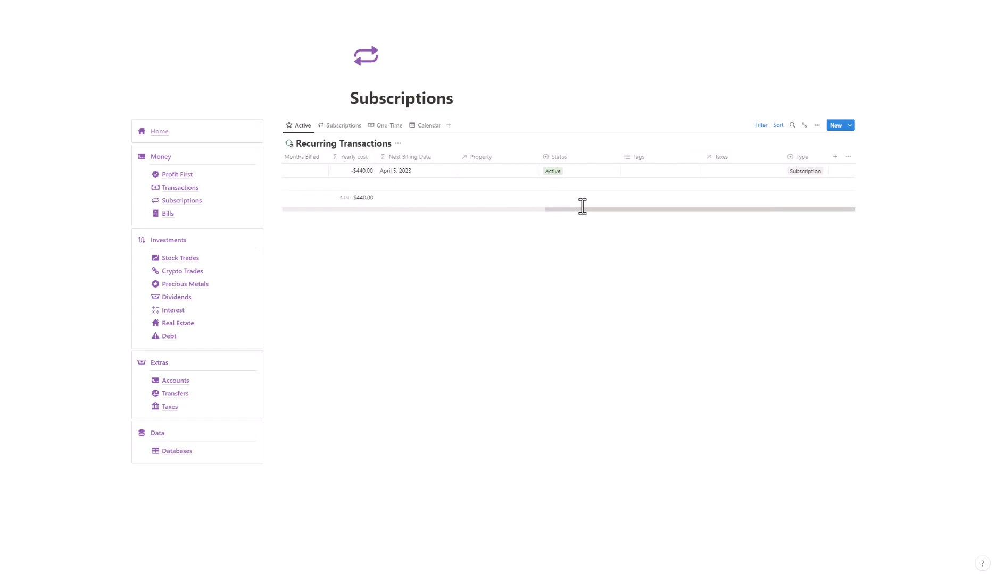
{"action": "scroll", "coordinate": [466, 206], "scroll_direction": "left", "scroll_amount": 2}
{"action": "left_click", "coordinate": [568, 171]}
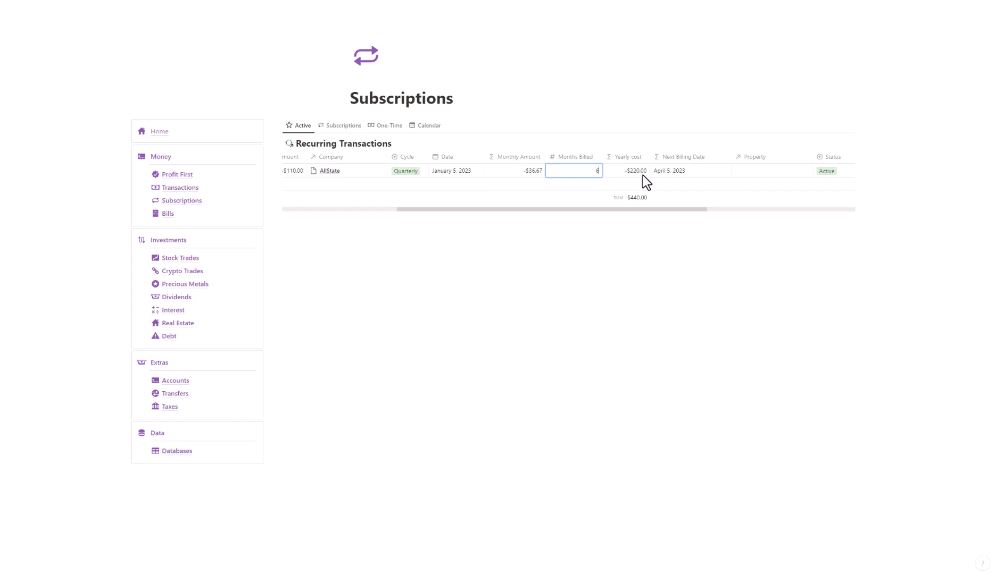
{"action": "key", "text": "Return"}
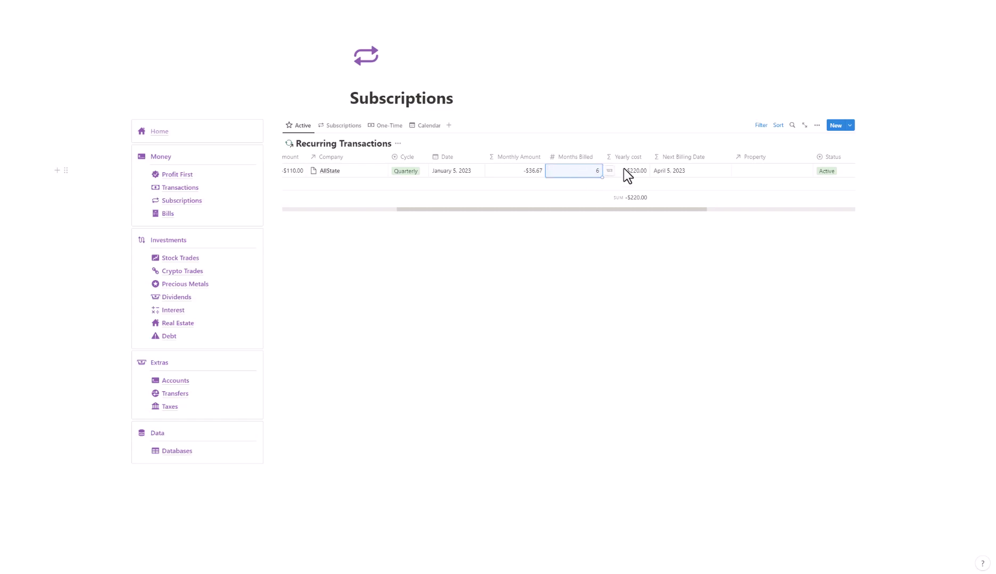
- Tag the Car Insurance subscription as Car
{"action": "left_click_drag", "start_coordinate": [577, 210], "coordinate": [739, 213]}
{"action": "left_click", "coordinate": [687, 171]}
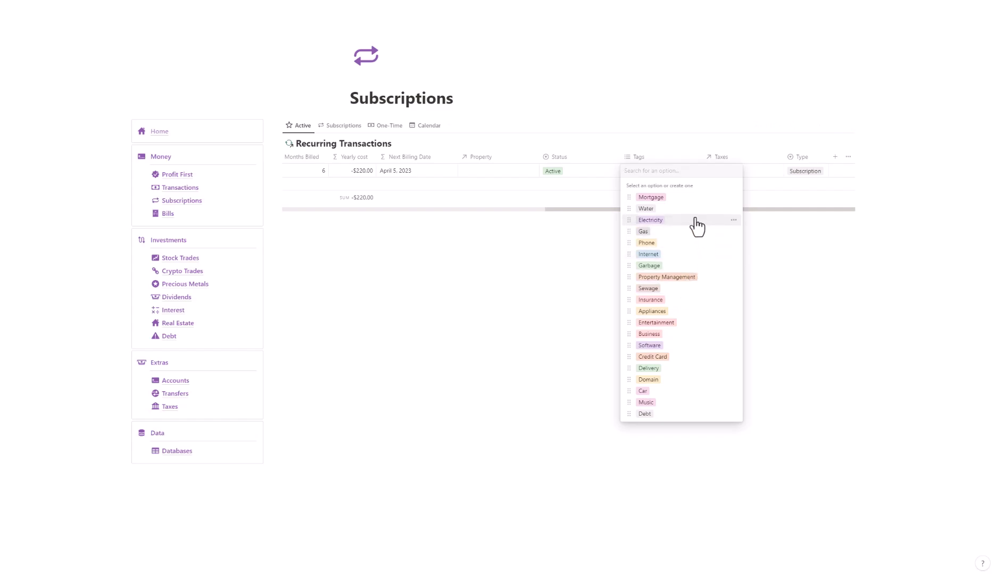
{"action": "type", "text": "Car"}
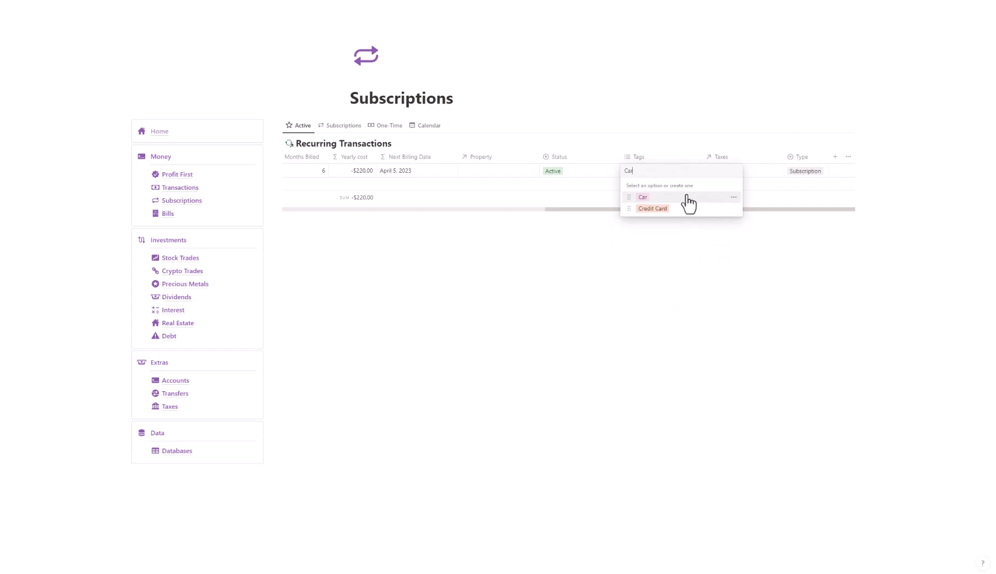
{"action": "left_click", "coordinate": [686, 198]}
{"action": "key", "text": "Escape"}
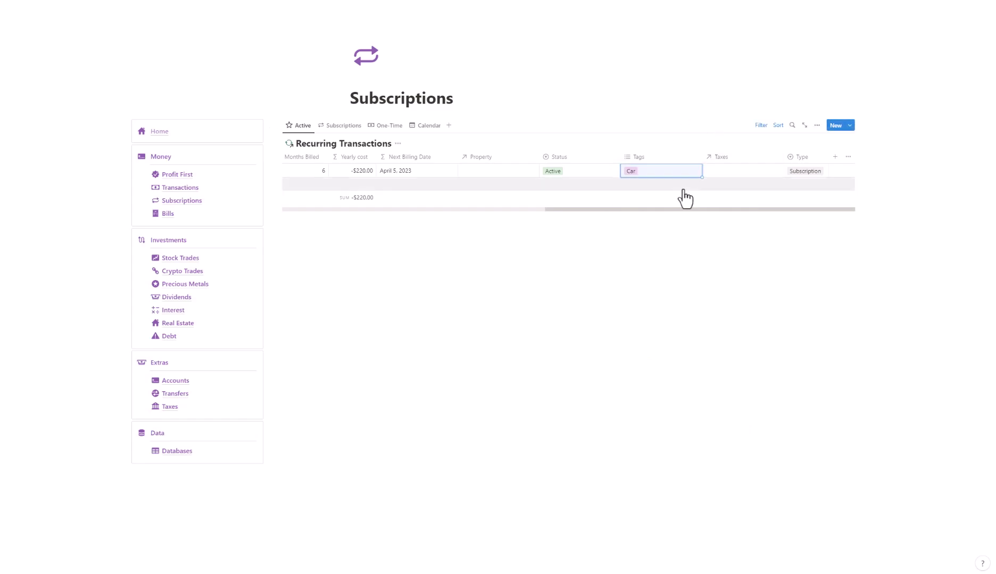
- Add a second recurring transaction named Tutor Services with an amount of 200
{"action": "left_click_drag", "start_coordinate": [720, 211], "coordinate": [409, 218]}
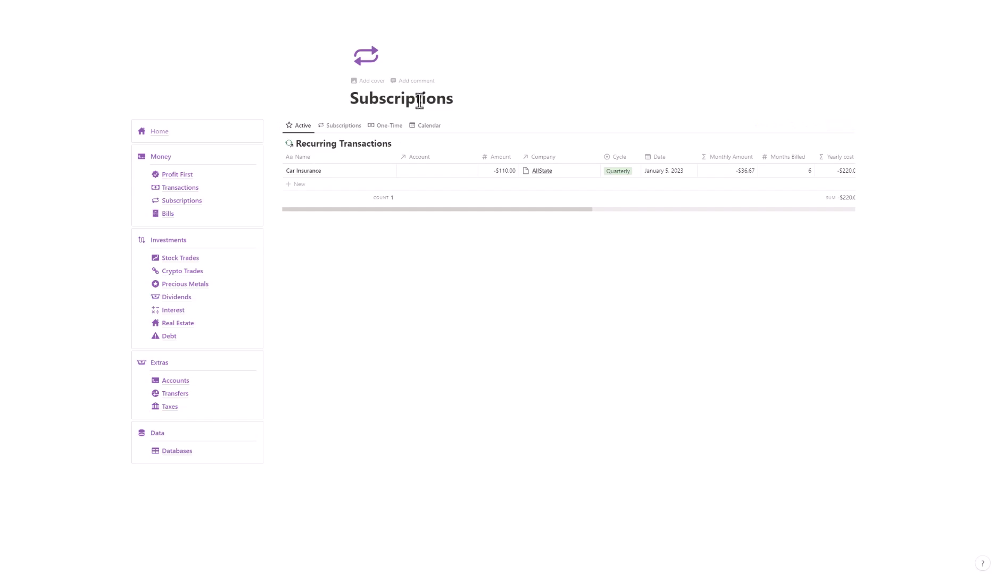
{"action": "left_click", "coordinate": [308, 185]}
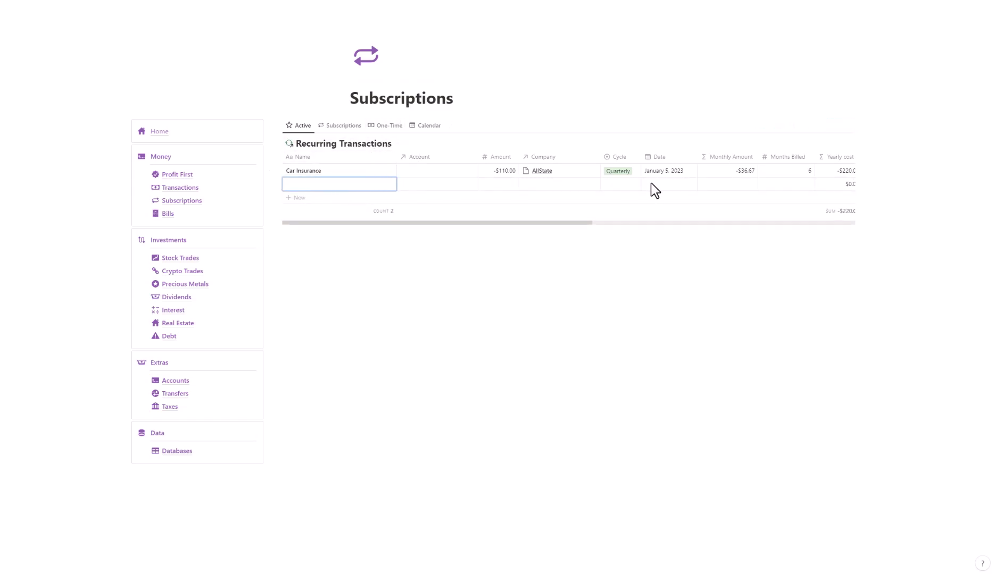
{"action": "key", "text": "Escape"}
{"action": "left_click", "coordinate": [313, 183]}
{"action": "type", "text": "Tutor Services"}
{"action": "left_click", "coordinate": [516, 185]}
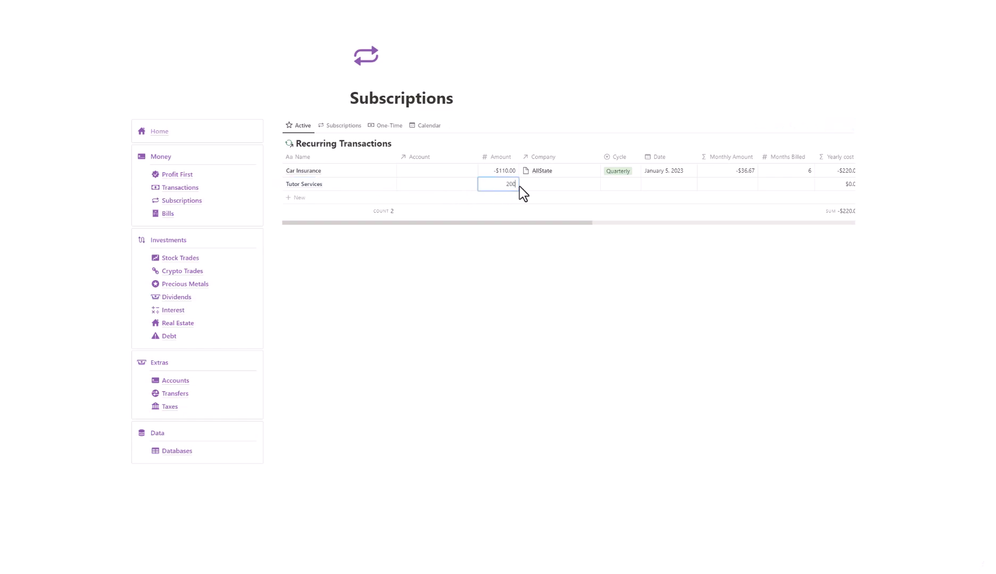
- Set the Tutor Services cycle to Monthly and its date to January 1, 2023
{"action": "left_click", "coordinate": [622, 186]}
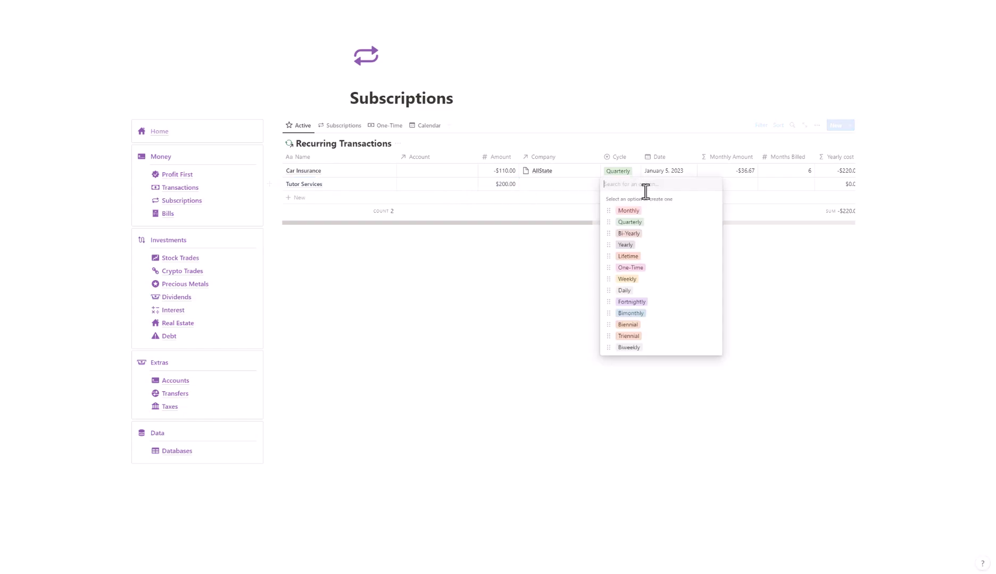
{"action": "left_click", "coordinate": [650, 212]}
{"action": "left_click", "coordinate": [670, 184]}
{"action": "left_click", "coordinate": [735, 242]}
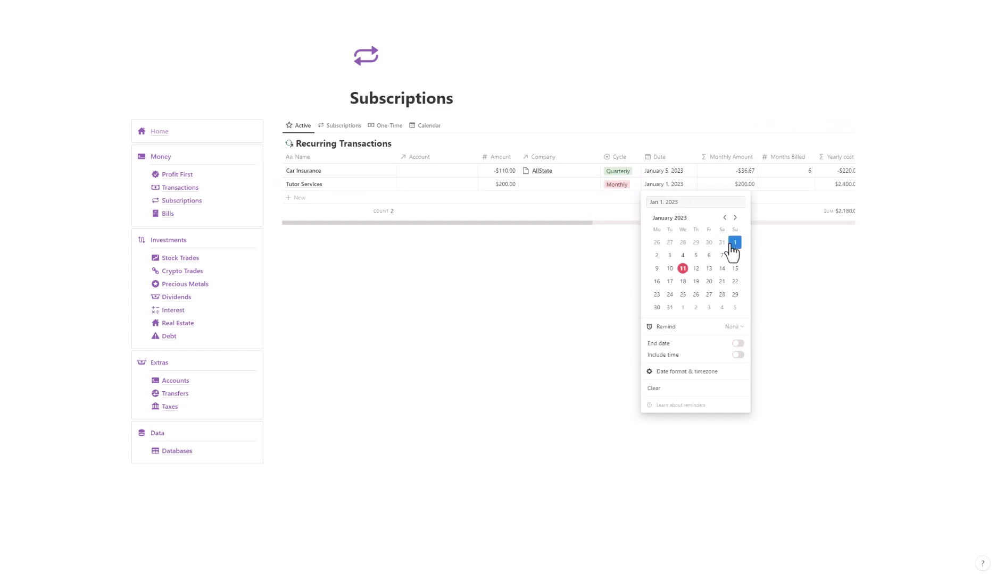
{"action": "left_click", "coordinate": [536, 266]}
- Check the Months Billed and Yearly cost fields of the Tutor Services entry
{"action": "left_click_drag", "start_coordinate": [555, 220], "coordinate": [663, 221]}
{"action": "left_click", "coordinate": [606, 185]}
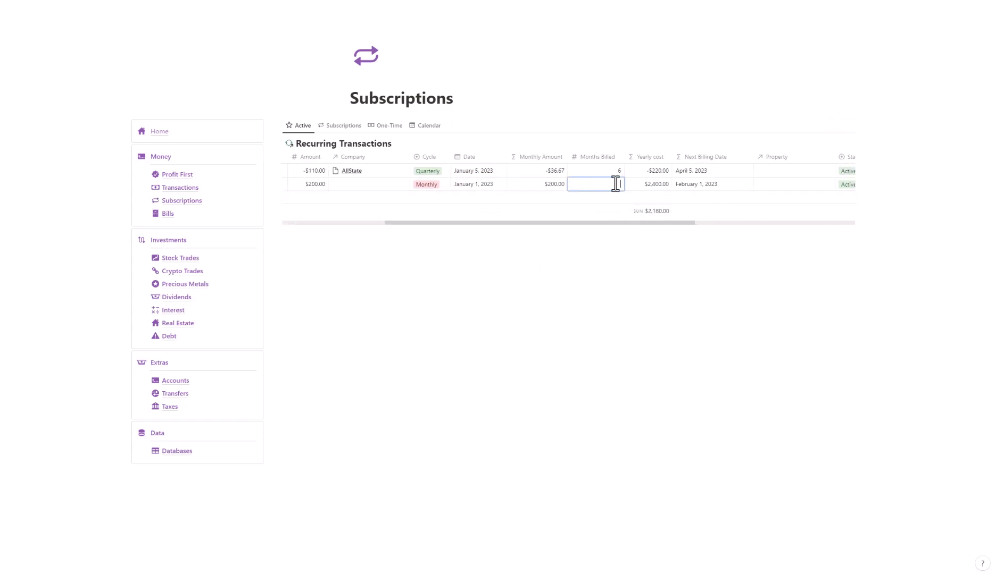
{"action": "left_click_drag", "start_coordinate": [603, 223], "coordinate": [673, 222]}
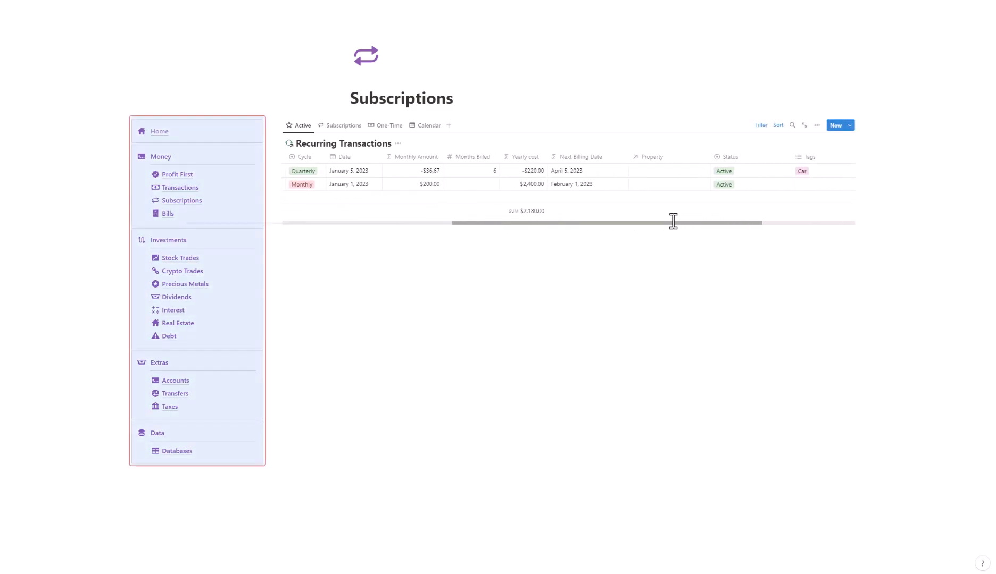
{"action": "left_click", "coordinate": [540, 185]}
{"action": "key", "text": "Escape"}
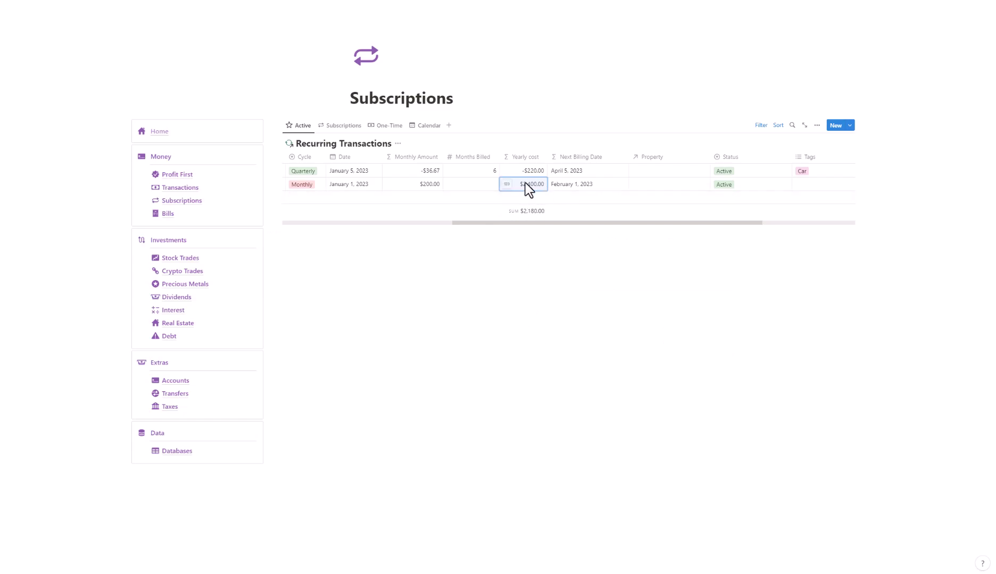
- Tag the Tutor Services entry as Business
{"action": "left_click_drag", "start_coordinate": [605, 225], "coordinate": [709, 223]}
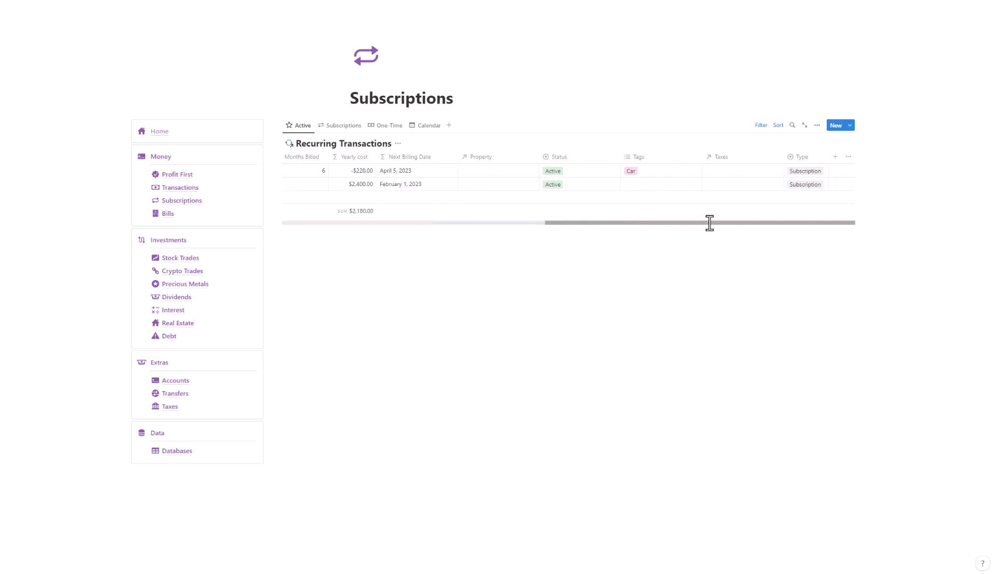
{"action": "left_click", "coordinate": [669, 185]}
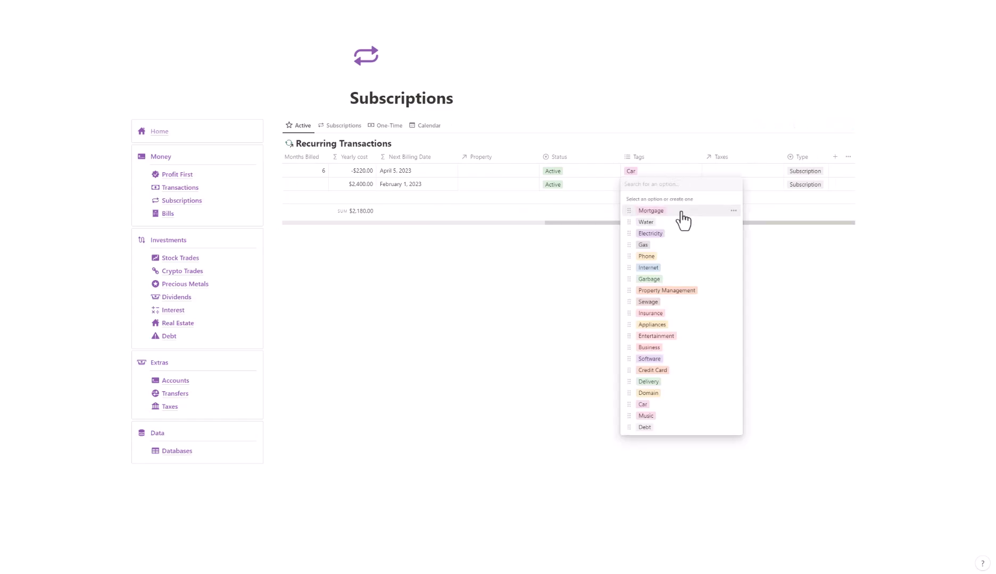
{"action": "type", "text": "Busin"}
{"action": "left_click", "coordinate": [682, 212]}
{"action": "key", "text": "Escape"}
- Add a recurring transaction named Water Bill on the Bills page
{"action": "left_click_drag", "start_coordinate": [744, 223], "coordinate": [449, 223]}
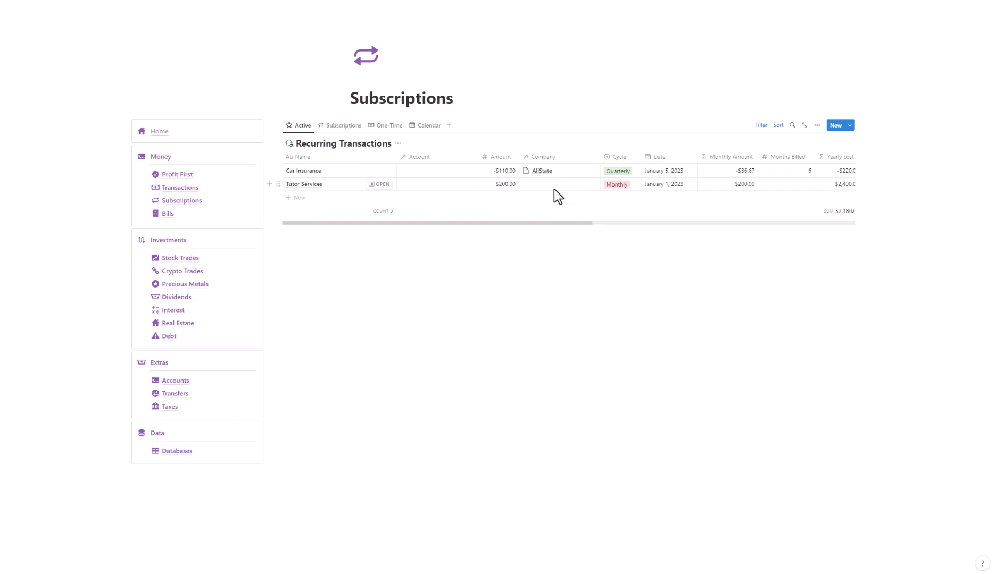
{"action": "left_click", "coordinate": [166, 214]}
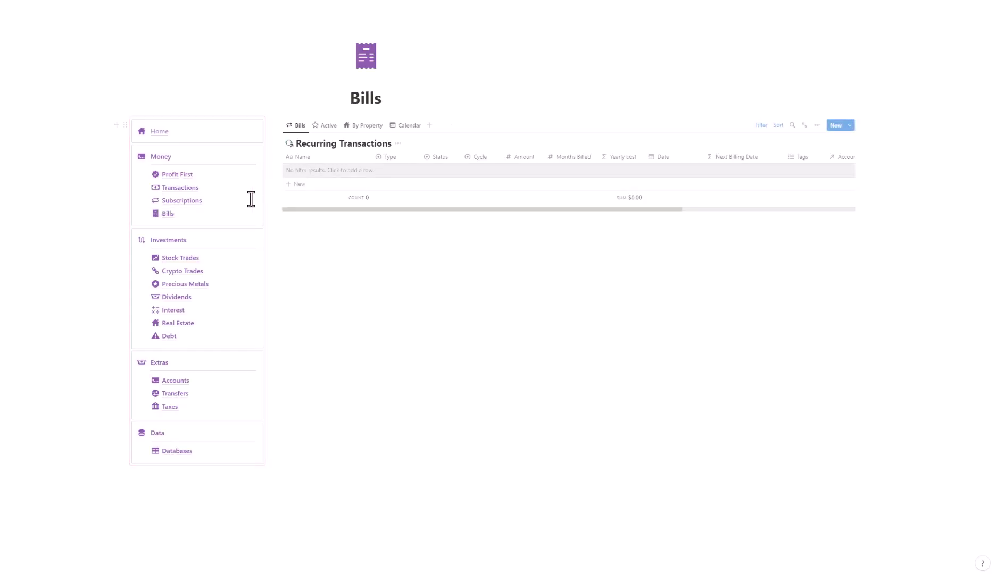
{"action": "left_click", "coordinate": [313, 171]}
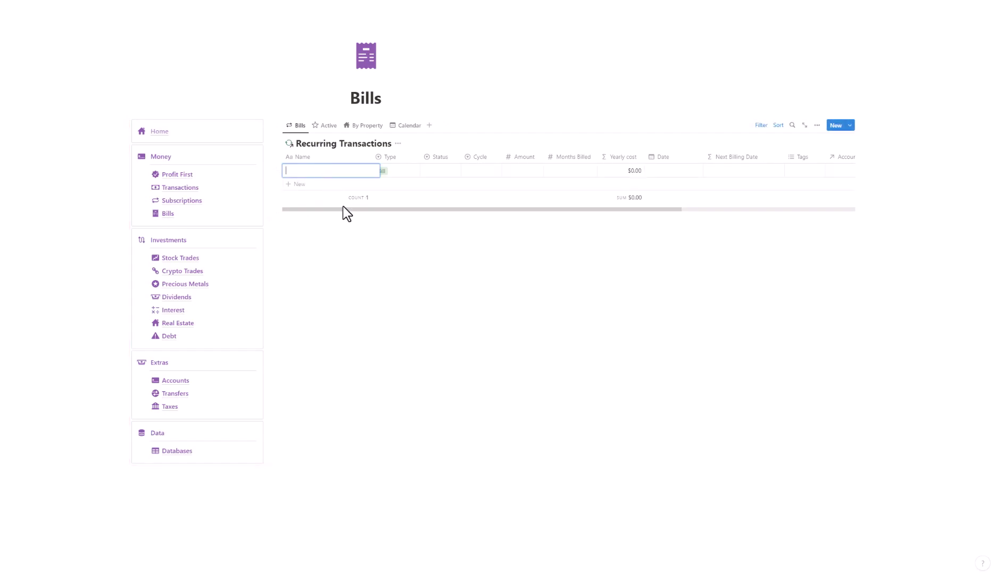
{"action": "type", "text": "Water Bill"}
{"action": "key", "text": "Return"}
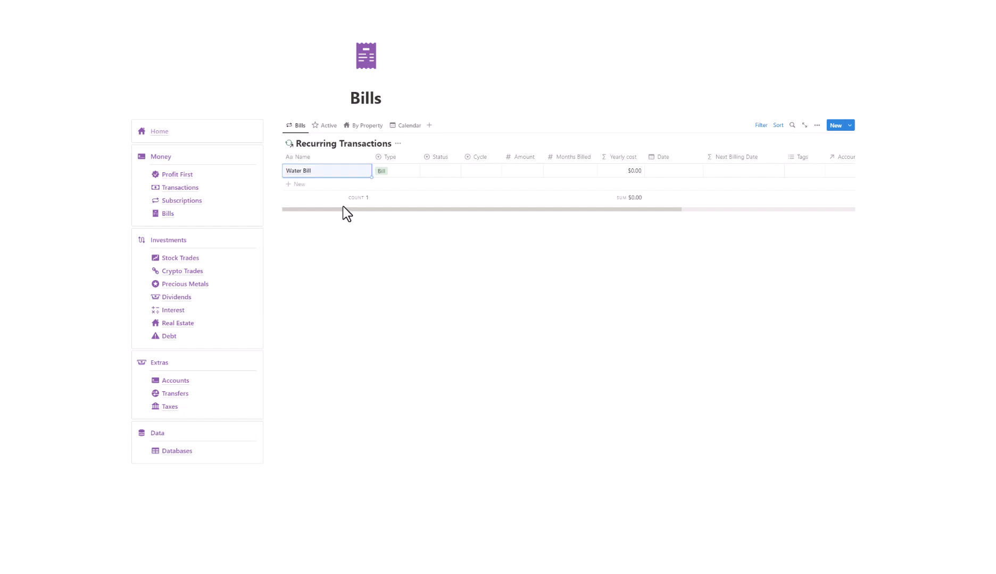
- Add a second recurring transaction named Electricity Bill
{"action": "left_click", "coordinate": [340, 186]}
{"action": "type", "text": "Electricity Bill"}
{"action": "key", "text": "Return"}
- Set the status of both the Water Bill and the Electricity Bill to Active
{"action": "left_click", "coordinate": [432, 170]}
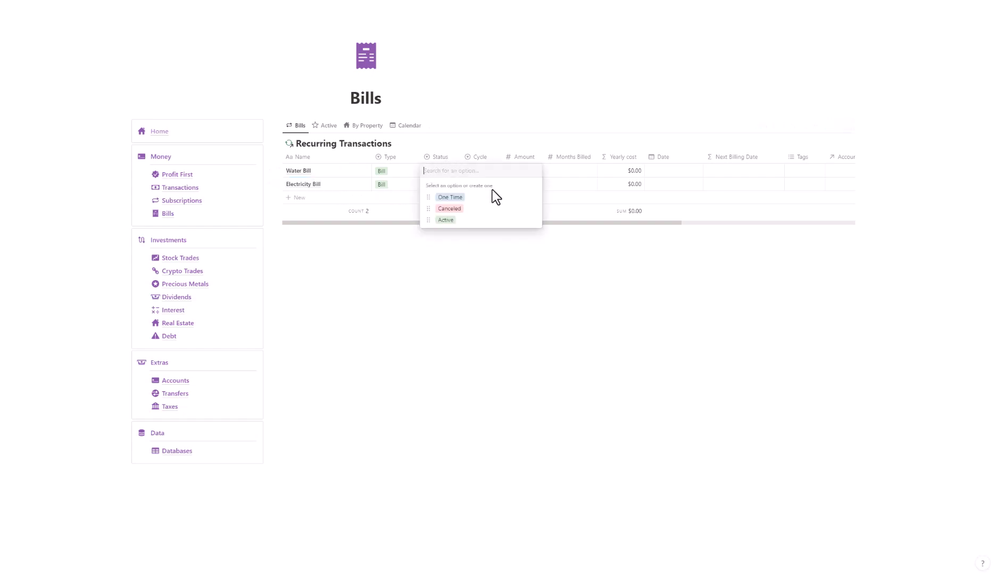
{"action": "left_click", "coordinate": [480, 220]}
{"action": "left_click", "coordinate": [447, 186]}
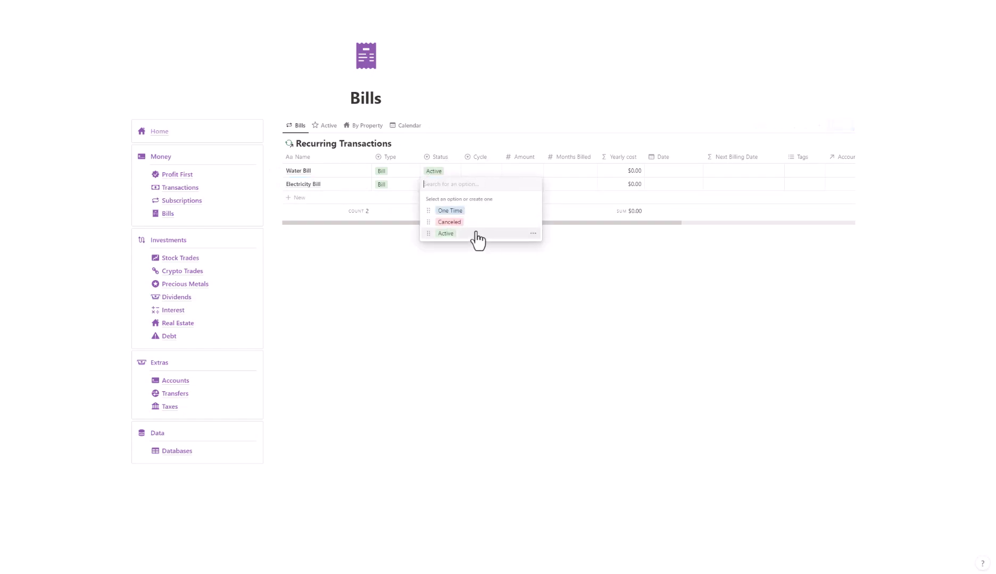
{"action": "left_click", "coordinate": [473, 234]}
{"action": "left_click", "coordinate": [450, 186]}
{"action": "left_click", "coordinate": [487, 124]}
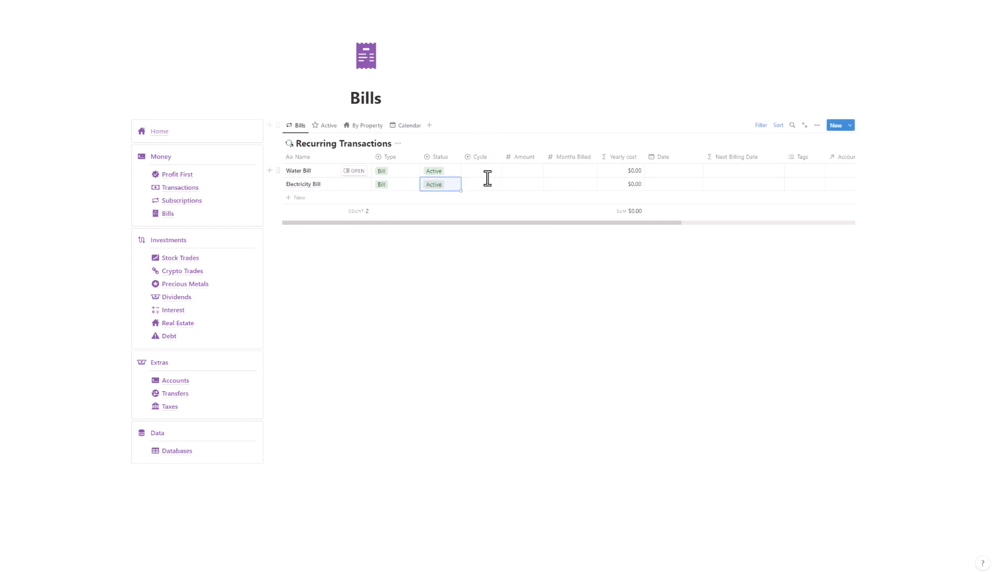
- Set the billing cycle to Monthly for the Water Bill and Quarterly for the Electricity Bill
{"action": "left_click", "coordinate": [492, 171]}
{"action": "left_click", "coordinate": [495, 198]}
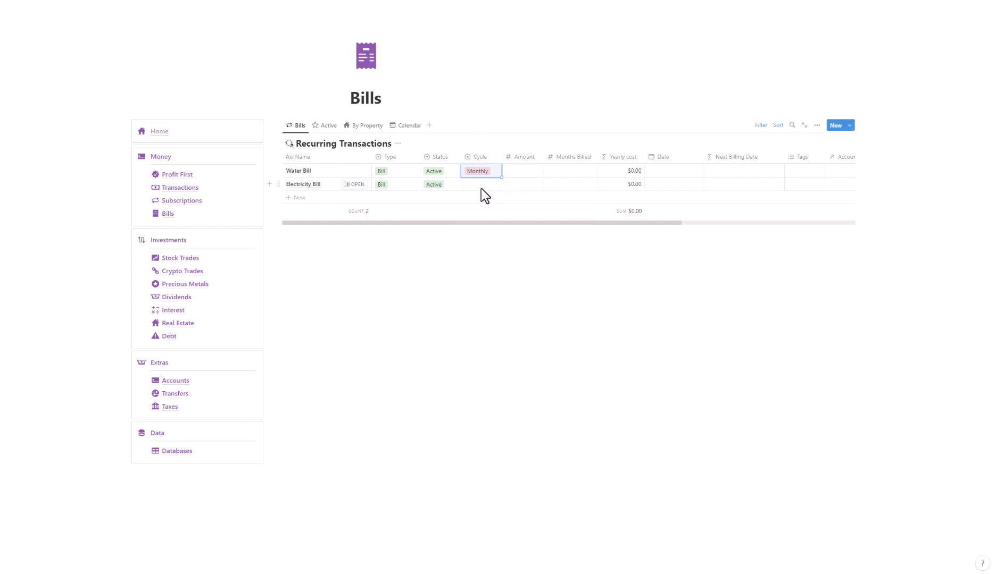
{"action": "left_click", "coordinate": [481, 187]}
{"action": "left_click", "coordinate": [517, 223]}
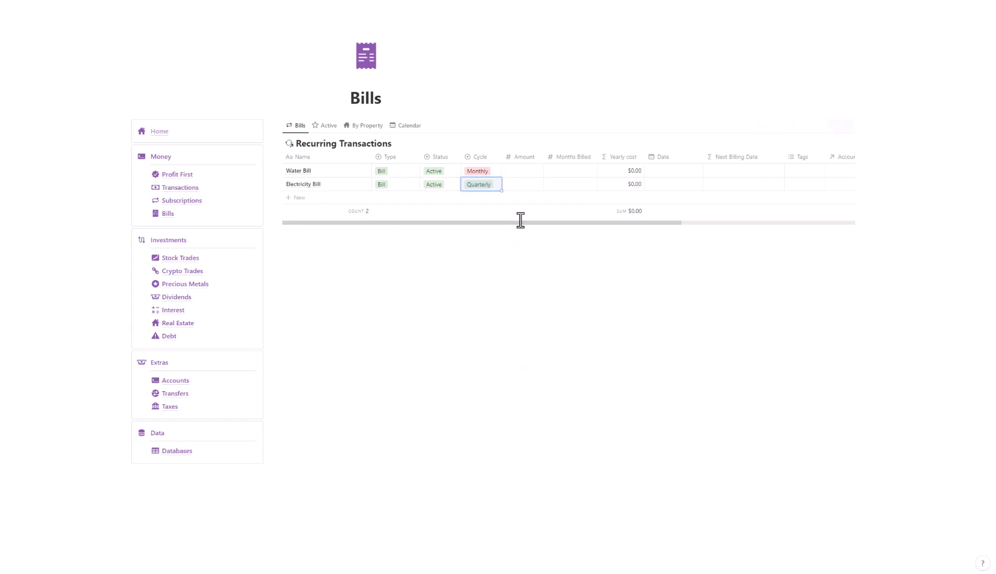
- Enter an amount of -$150 for the Water Bill and -$180 for the Electricity Bill
{"action": "left_click", "coordinate": [528, 171]}
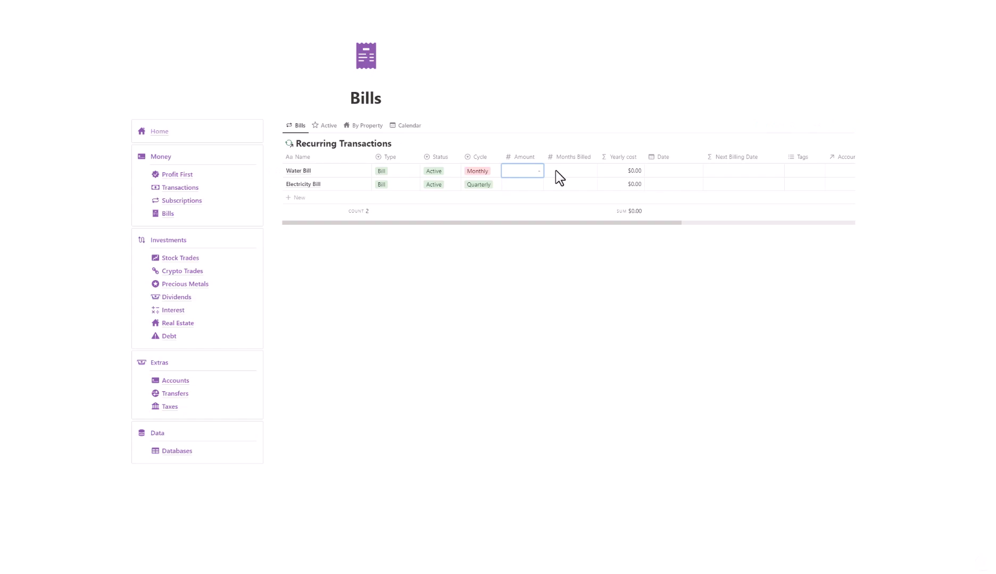
{"action": "type", "text": "-$150"}
{"action": "key", "text": "Return"}
{"action": "type", "text": "-$"}
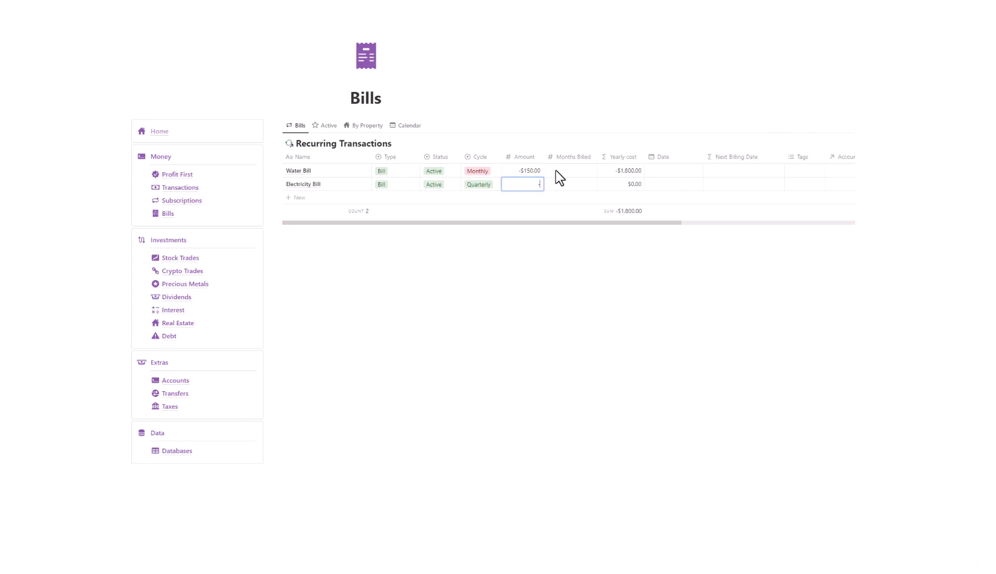
{"action": "type", "text": "180"}
{"action": "key", "text": "Return"}
- Set Months Billed to 5 for both the Water Bill and the Electricity Bill
{"action": "left_click", "coordinate": [580, 170]}
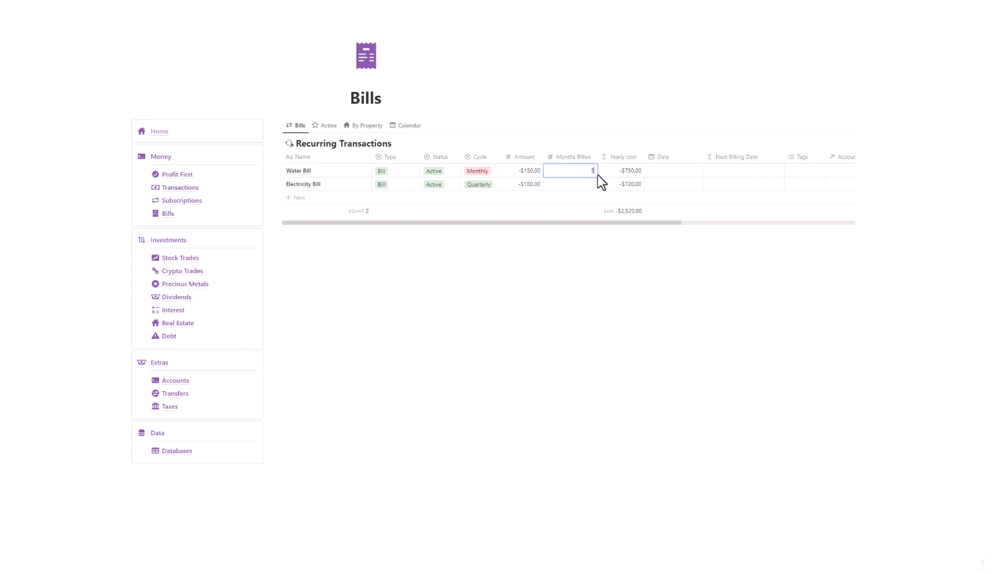
{"action": "key", "text": "Return"}
{"action": "left_click", "coordinate": [594, 185]}
{"action": "type", "text": "5"}
{"action": "key", "text": "Return"}
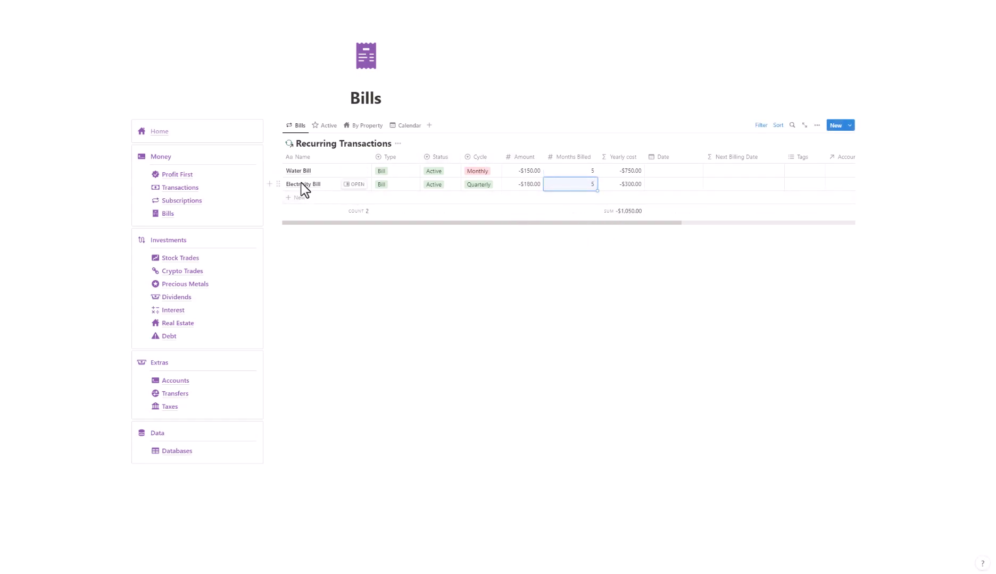
- Date the Water Bill December 7, 2022 and the Electricity Bill January 27, 2023
{"action": "left_click_drag", "start_coordinate": [616, 224], "coordinate": [794, 223]}
{"action": "left_click", "coordinate": [449, 171]}
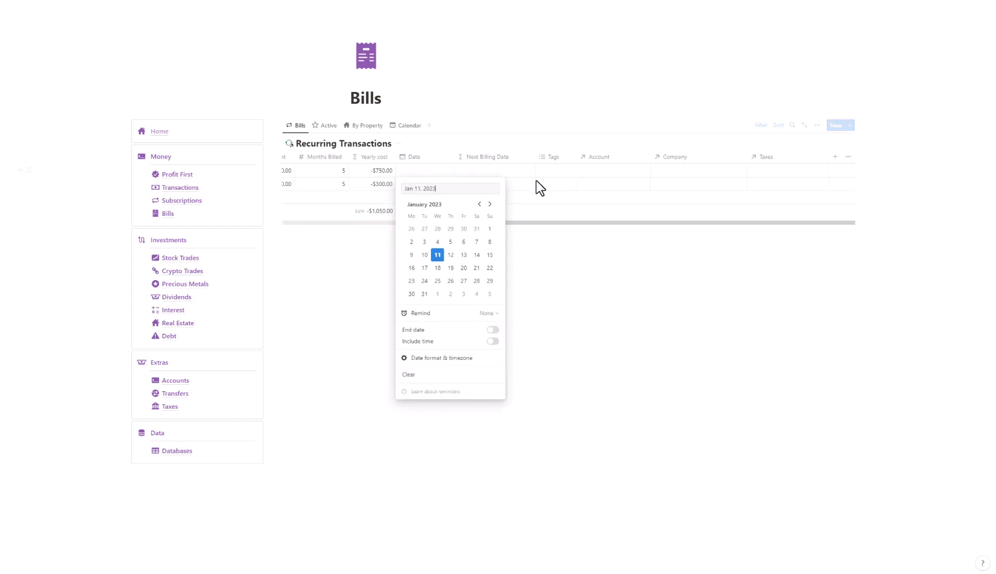
{"action": "left_click", "coordinate": [437, 242]}
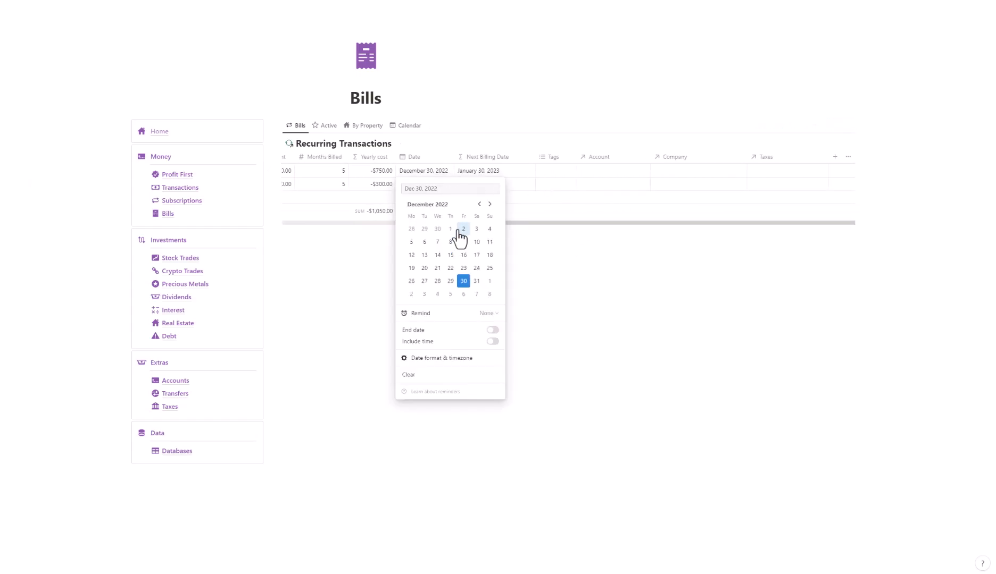
{"action": "left_click", "coordinate": [475, 115]}
{"action": "left_click", "coordinate": [432, 183]}
{"action": "left_click", "coordinate": [464, 294]}
{"action": "left_click", "coordinate": [484, 179]}
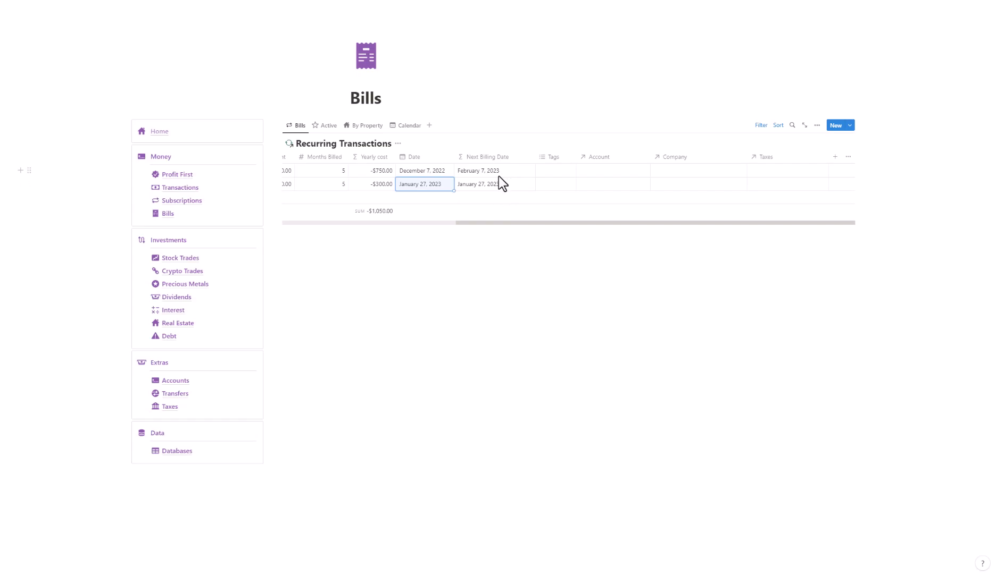
- Tag the Water Bill as Water and the Electricity Bill as Electricity
{"action": "left_click", "coordinate": [563, 170]}
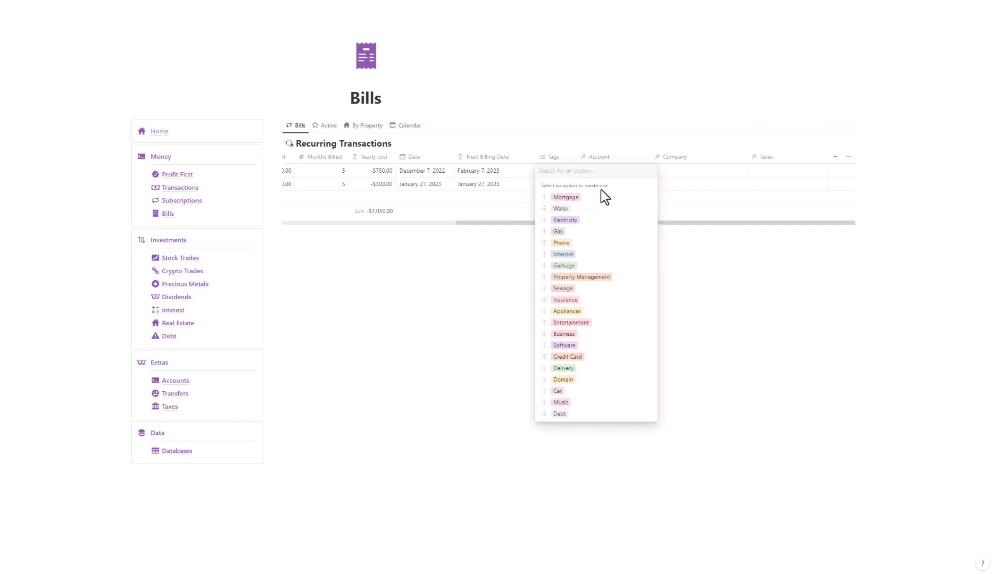
{"action": "left_click", "coordinate": [565, 209]}
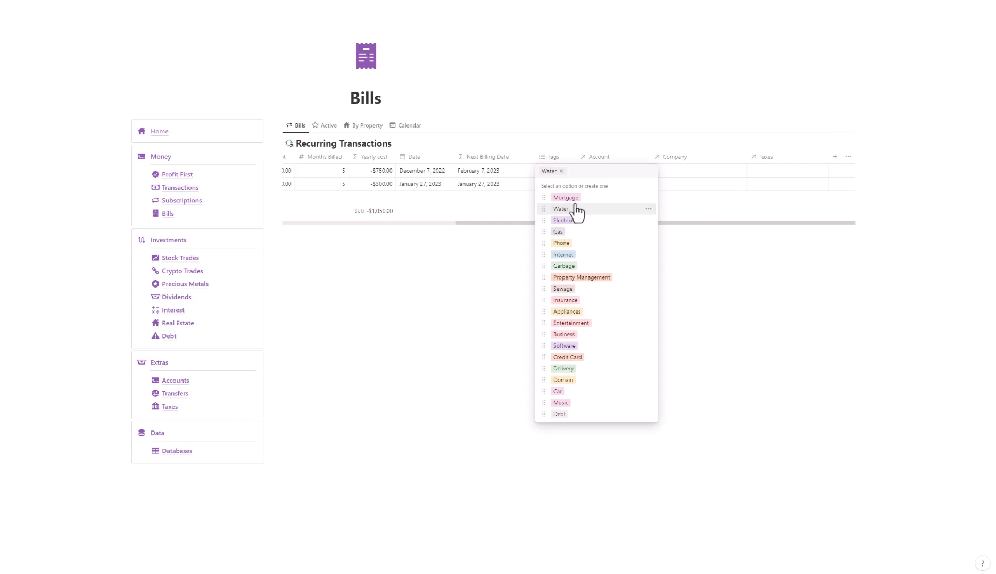
{"action": "key", "text": "Escape"}
{"action": "left_click", "coordinate": [564, 183]}
{"action": "left_click", "coordinate": [565, 234]}
{"action": "key", "text": "Escape"}
{"action": "left_click", "coordinate": [641, 221]}
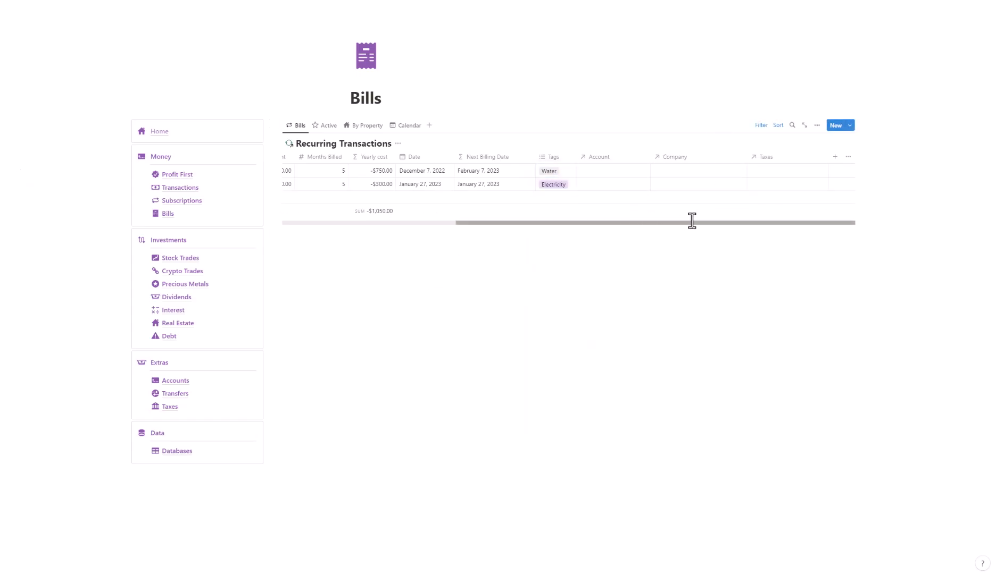
- Create and link the company contacts Chicago City Hall for the Water Bill and Comed for the Electricity Bill
{"action": "left_click", "coordinate": [700, 175]}
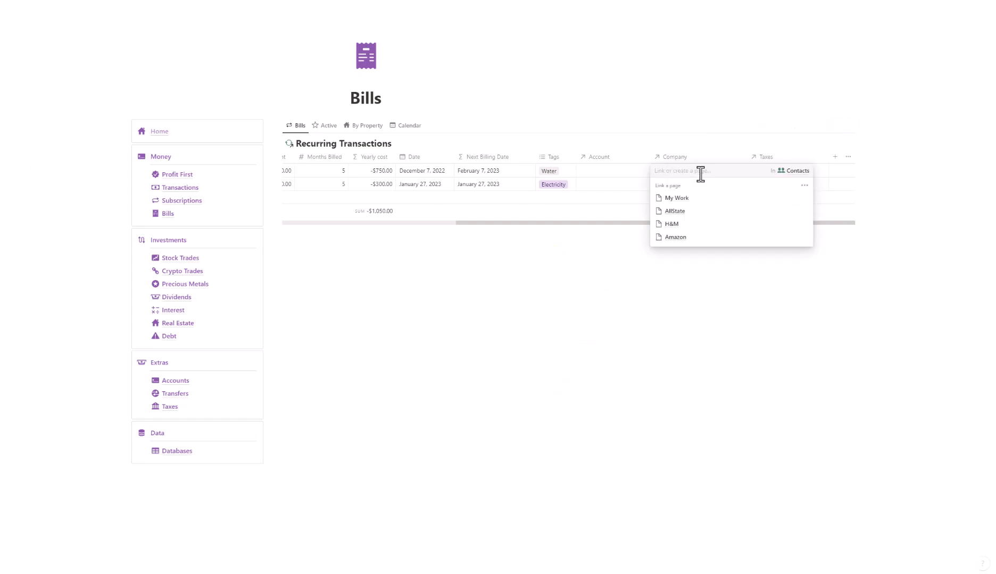
{"action": "type", "text": "Chicago"}
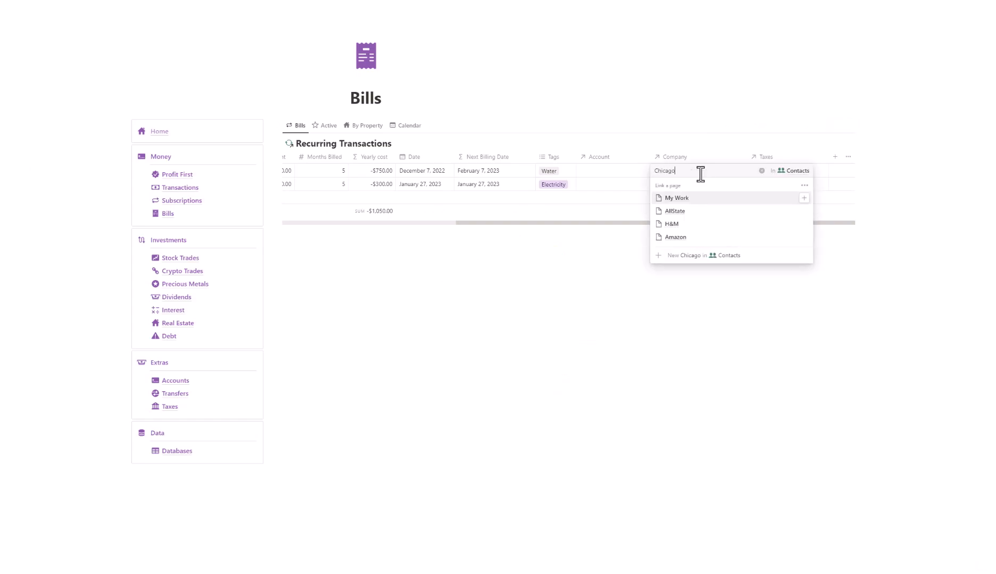
{"action": "type", "text": " City Hall"}
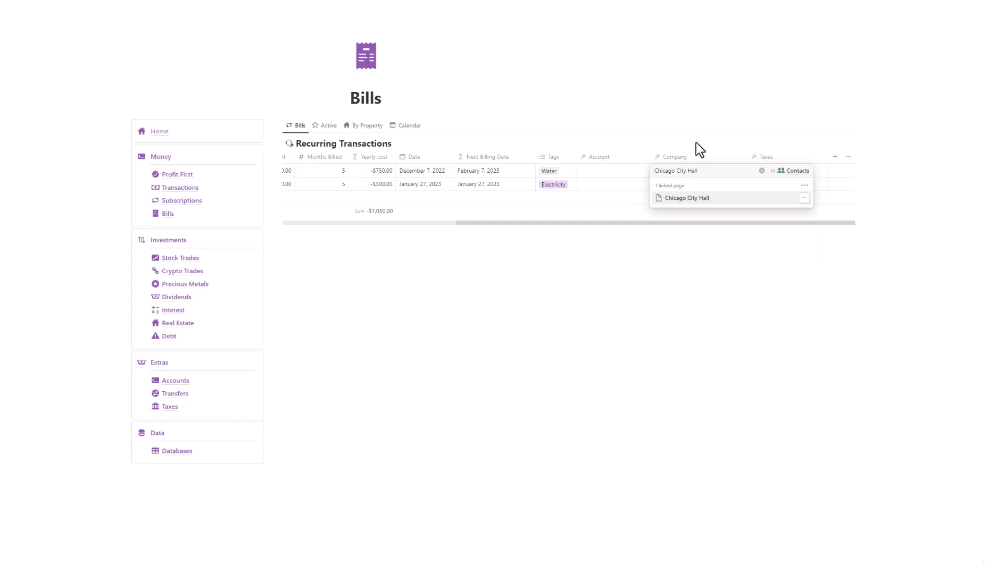
{"action": "left_click", "coordinate": [683, 190]}
{"action": "left_click", "coordinate": [701, 186]}
{"action": "type", "text": "Comed"}
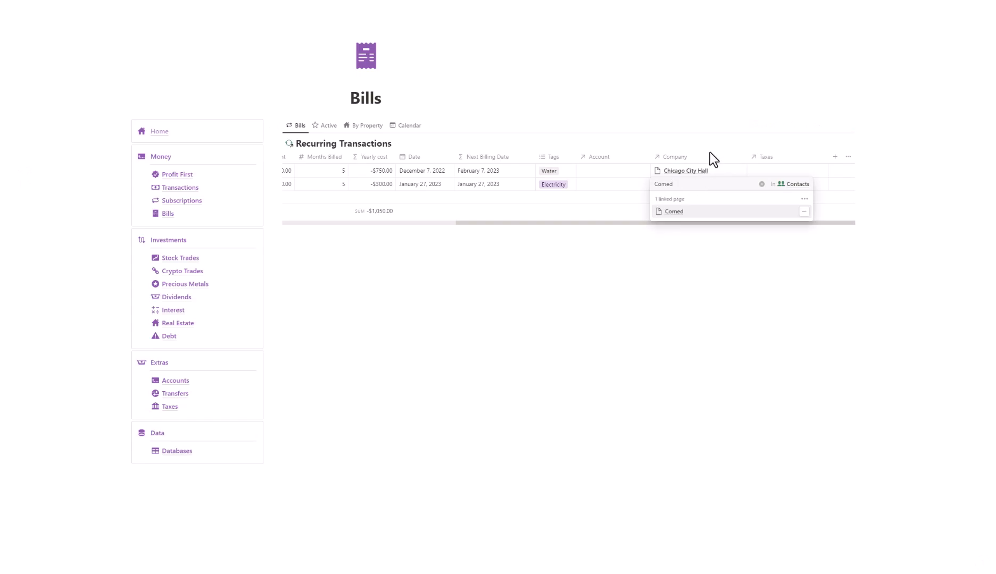
{"action": "key", "text": "Escape"}
- Set the Water Bill's status to Canceled and check its Next Billing Date field
{"action": "left_click_drag", "start_coordinate": [745, 223], "coordinate": [303, 220]}
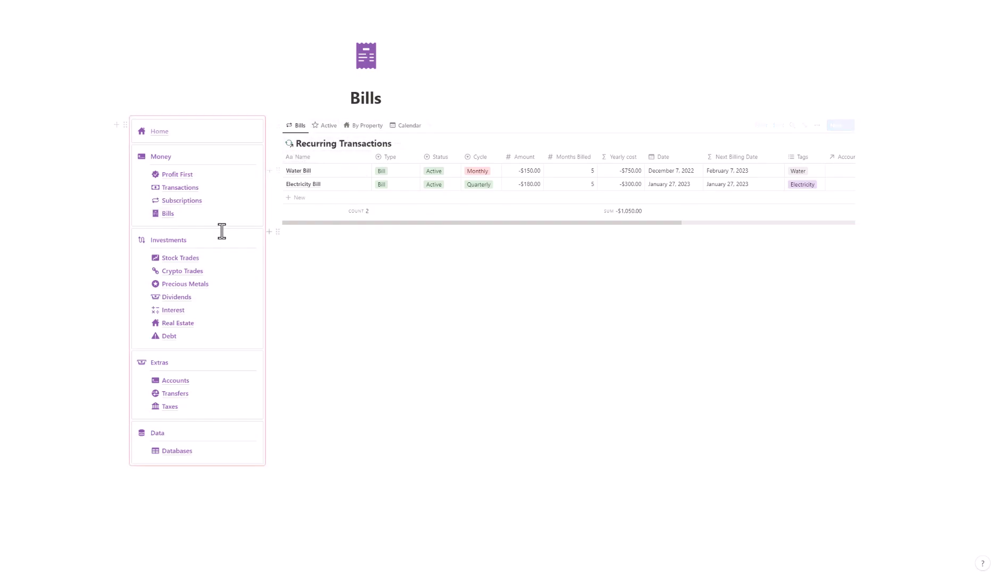
{"action": "left_click", "coordinate": [443, 171]}
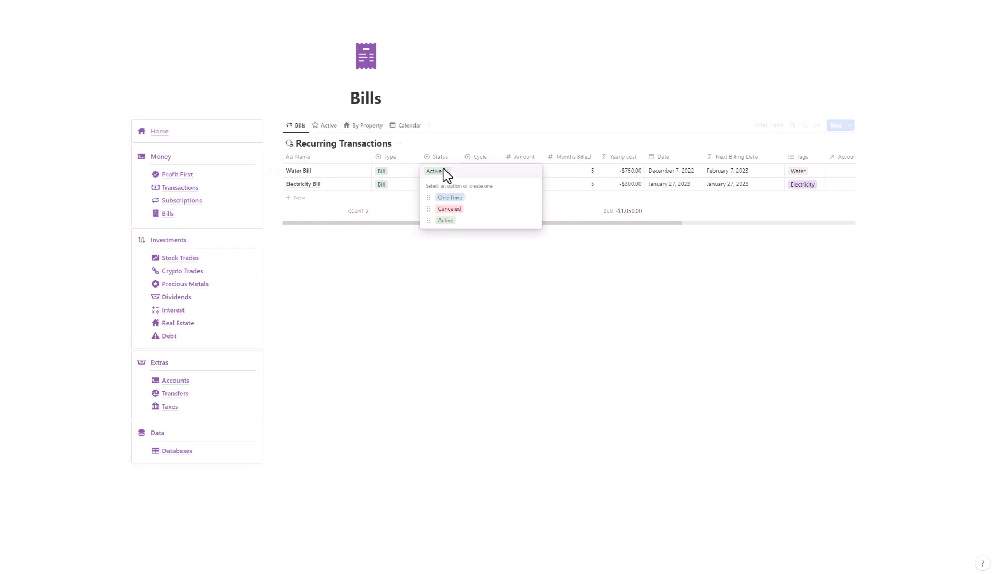
{"action": "left_click", "coordinate": [471, 209]}
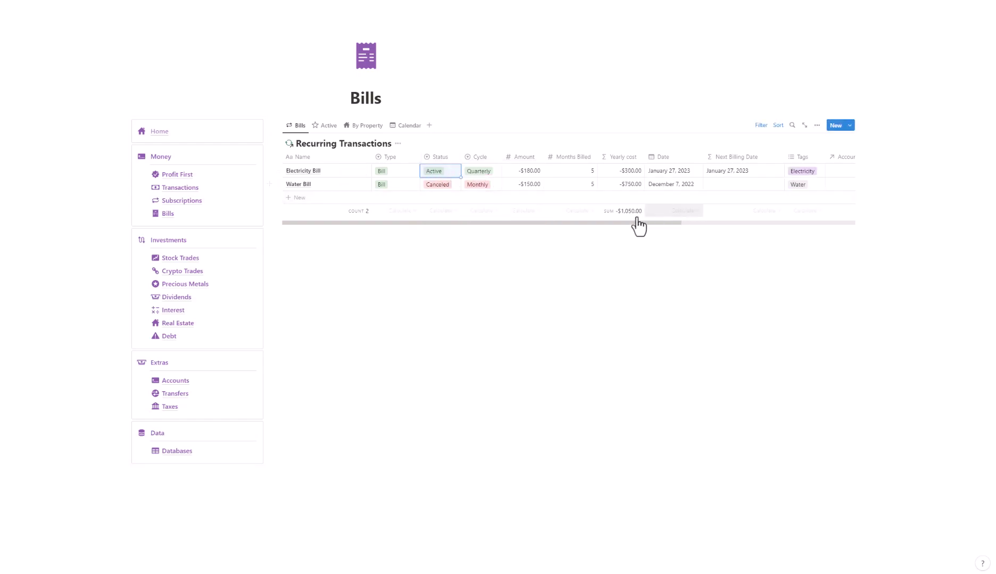
{"action": "scroll", "coordinate": [628, 223], "scroll_direction": "right", "scroll_amount": 3}
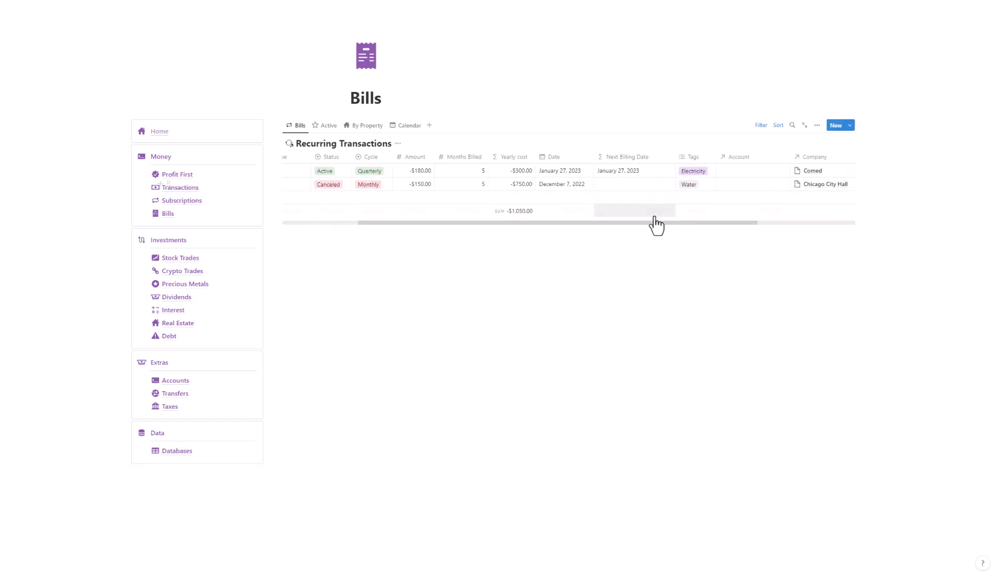
{"action": "scroll", "coordinate": [579, 217], "scroll_direction": "left", "scroll_amount": 3}
- Set the Water Bill's status to One Time
{"action": "left_click", "coordinate": [451, 185]}
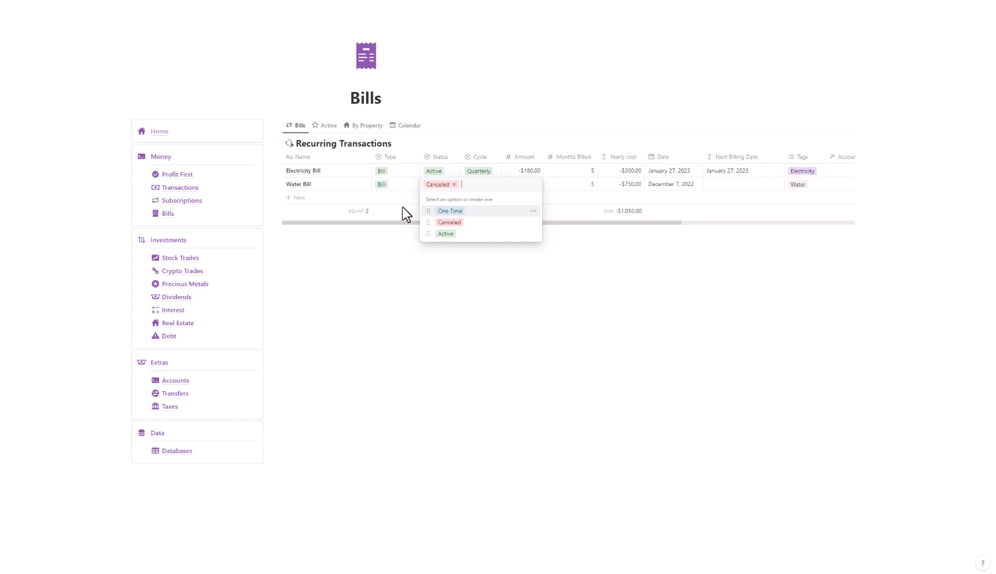
{"action": "left_click", "coordinate": [456, 211]}
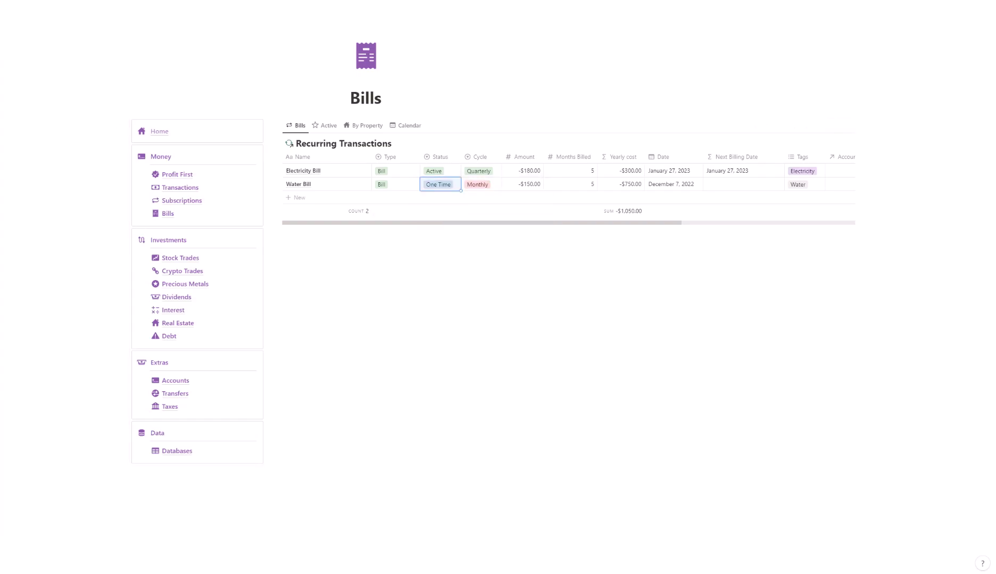
{"action": "left_click", "coordinate": [351, 250]}
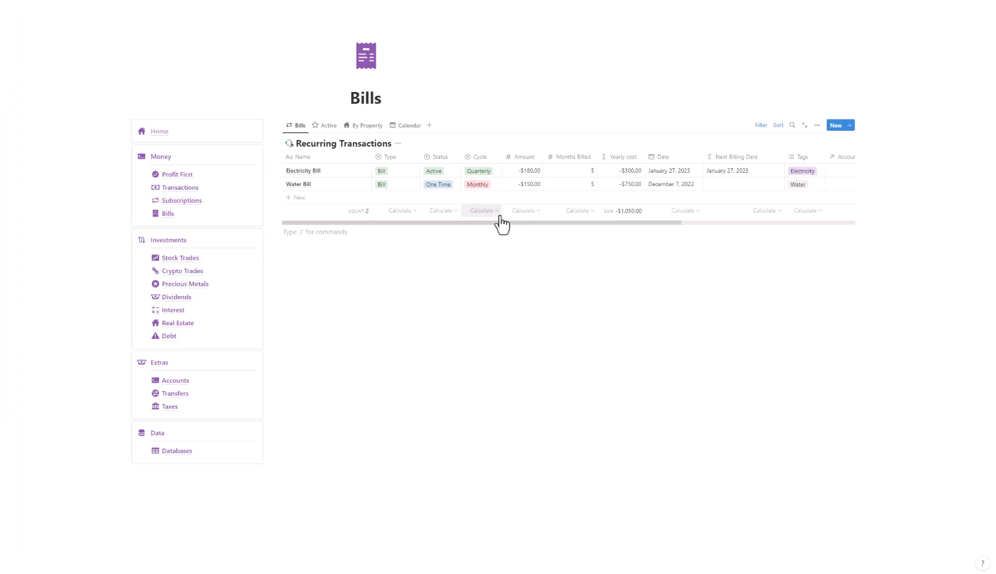
{"action": "mouse_move", "coordinate": [499, 221]}
{"action": "left_mouse_down"}
{"action": "mouse_move", "coordinate": [509, 222]}
{"action": "mouse_move", "coordinate": [492, 223]}
{"action": "left_mouse_up"}
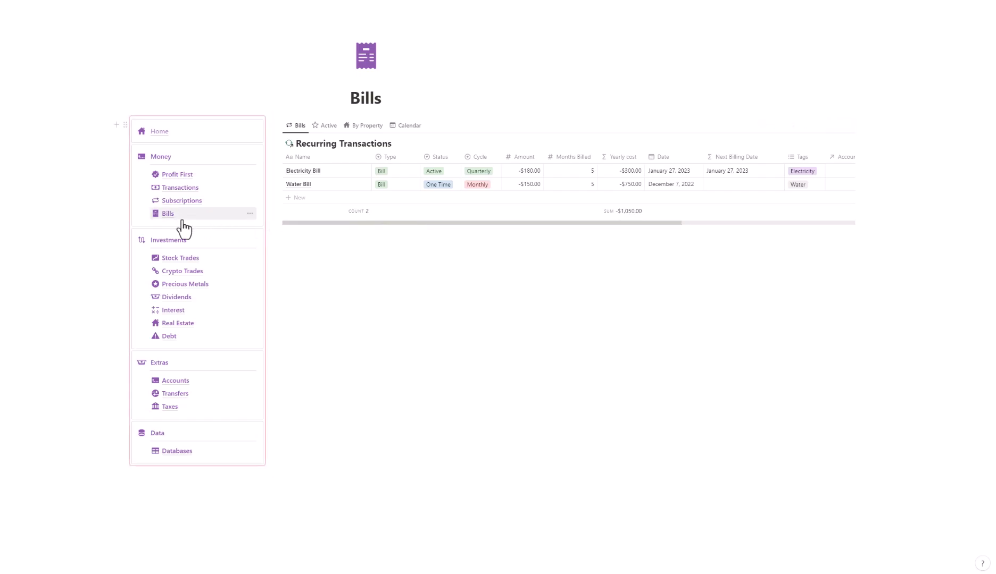
- Add a trade with the symbol ABC on the Stock Trades page
{"action": "left_click", "coordinate": [206, 260]}
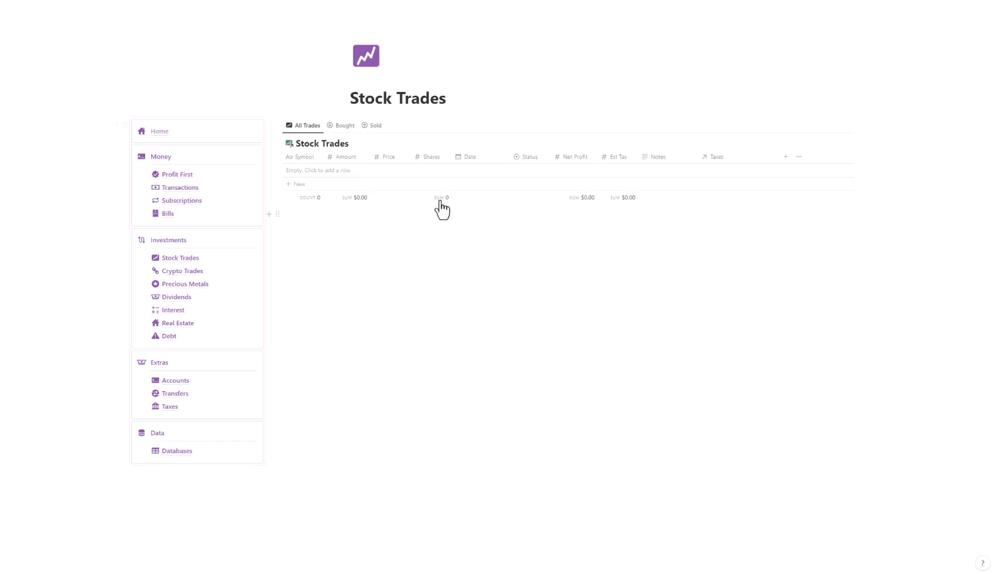
{"action": "left_click", "coordinate": [362, 185]}
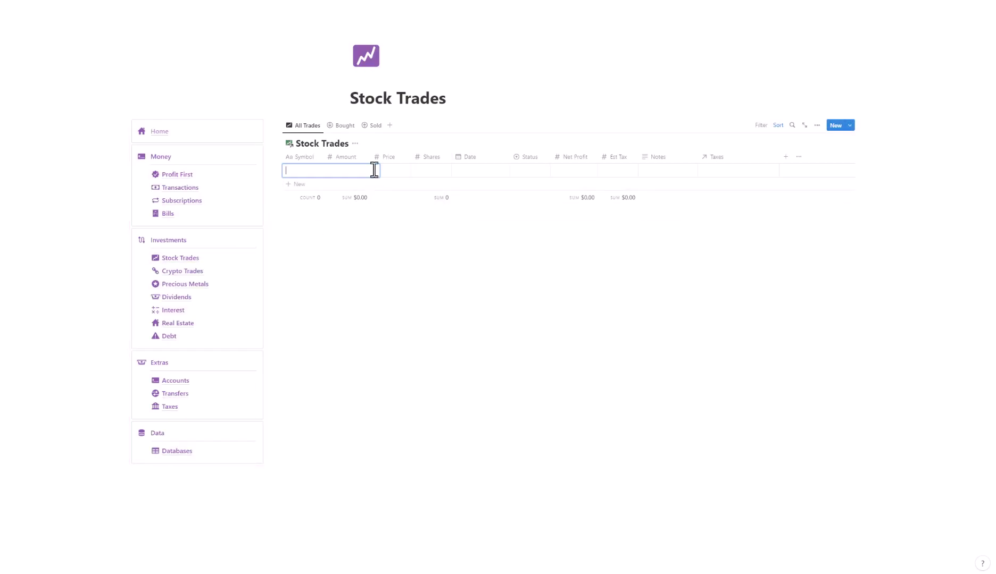
{"action": "left_click", "coordinate": [305, 175]}
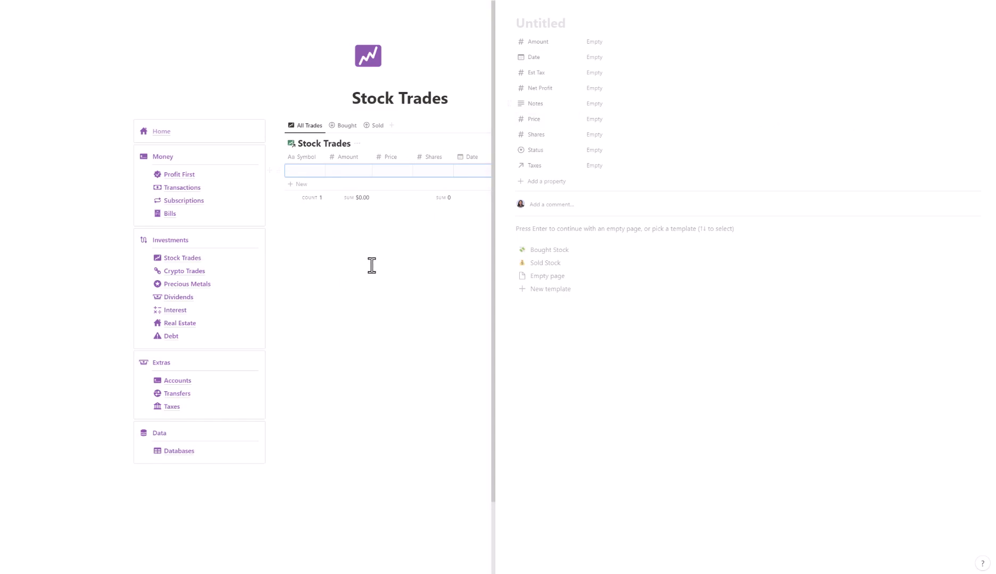
{"action": "key", "text": "Escape"}
{"action": "left_click", "coordinate": [291, 173]}
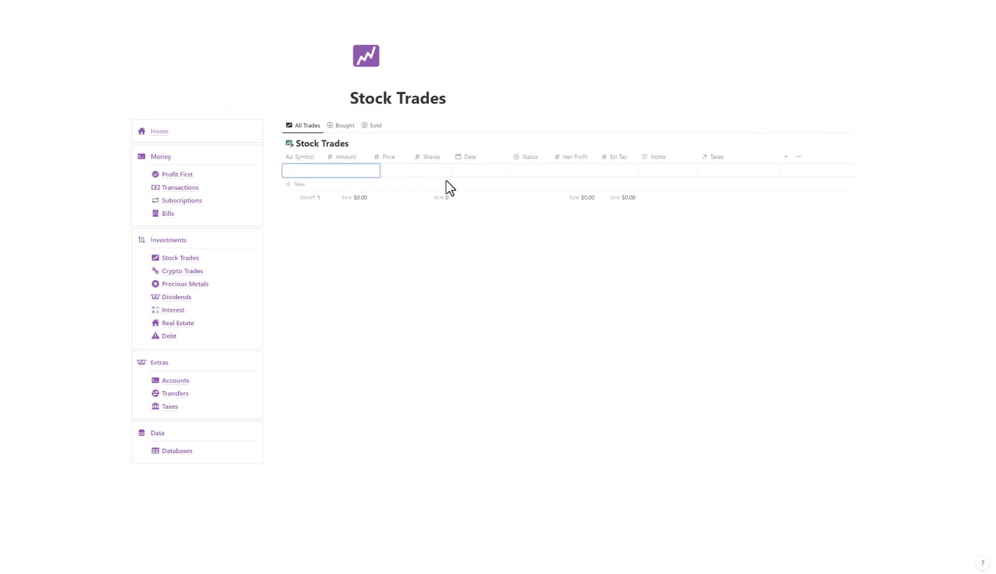
{"action": "type", "text": "ABC"}
{"action": "key", "text": "Escape"}
- Enter an amount of -$2,000, a price of $100 and 20 shares for the ABC trade
{"action": "key", "text": "Right"}
{"action": "type", "text": "-$2,000"}
{"action": "key", "text": "Return"}
{"action": "left_click", "coordinate": [403, 170]}
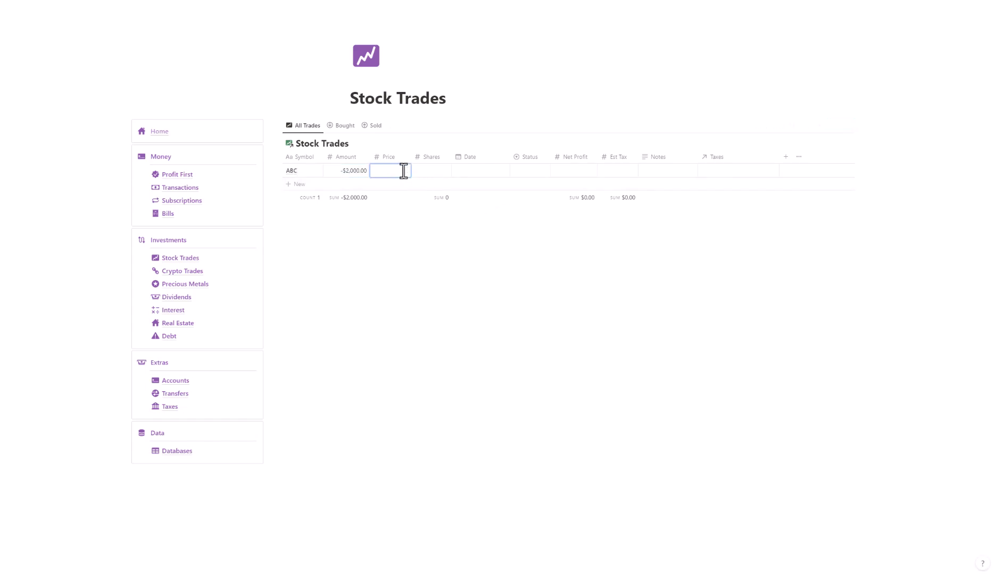
{"action": "type", "text": "100"}
{"action": "key", "text": "Tab"}
{"action": "key", "text": "Return"}
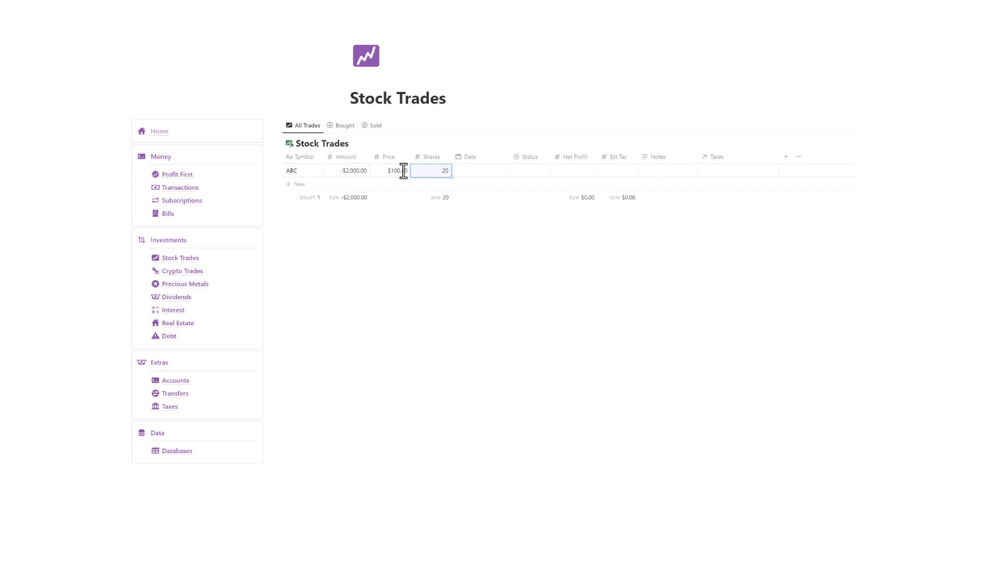
- Set the ABC trade's date to January 10, 2023
{"action": "left_click", "coordinate": [461, 170]}
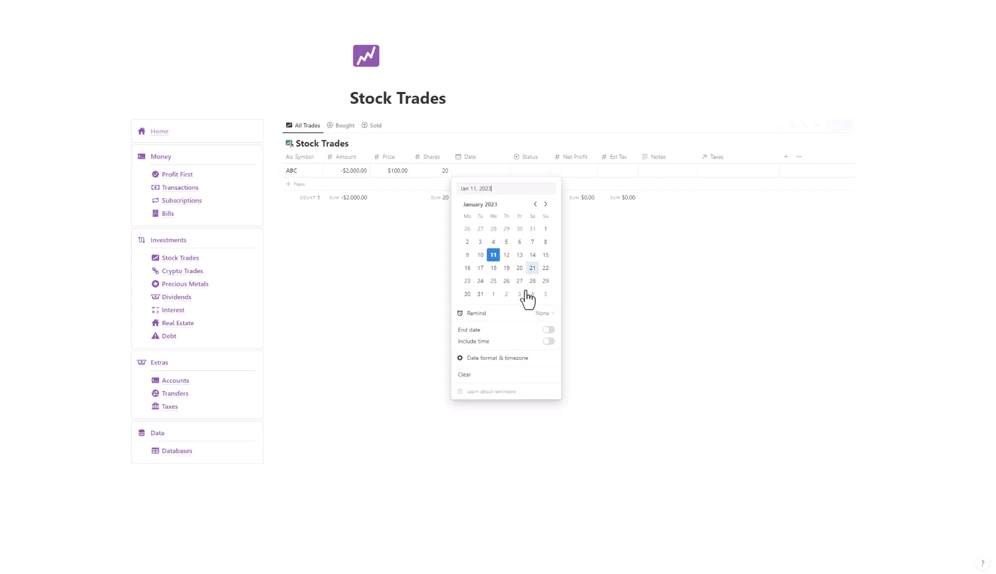
{"action": "left_click", "coordinate": [480, 255]}
{"action": "left_click", "coordinate": [545, 174]}
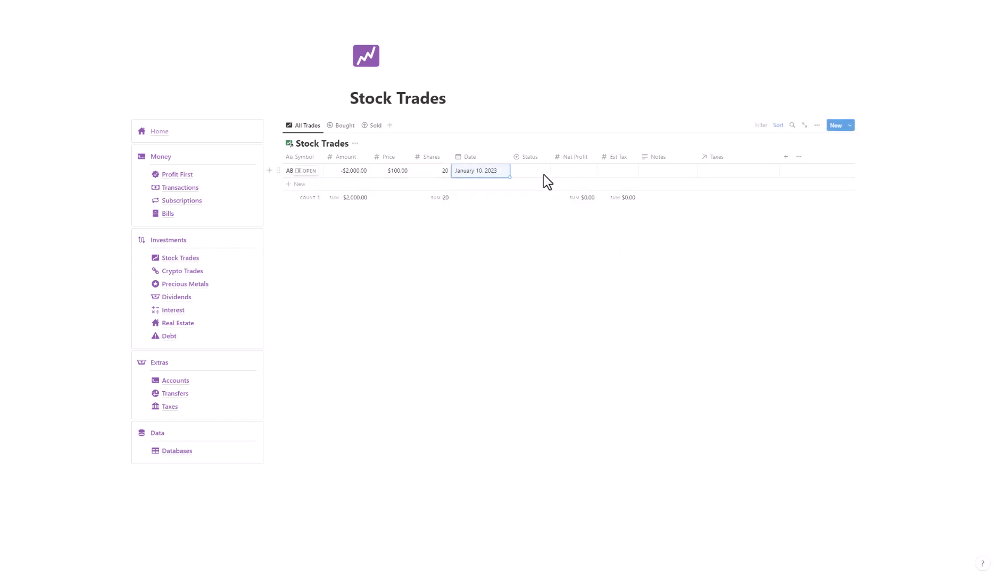
- Set the ABC trade's status to Bought, leaving its net profit empty
{"action": "left_click", "coordinate": [544, 171]}
{"action": "left_click", "coordinate": [575, 200]}
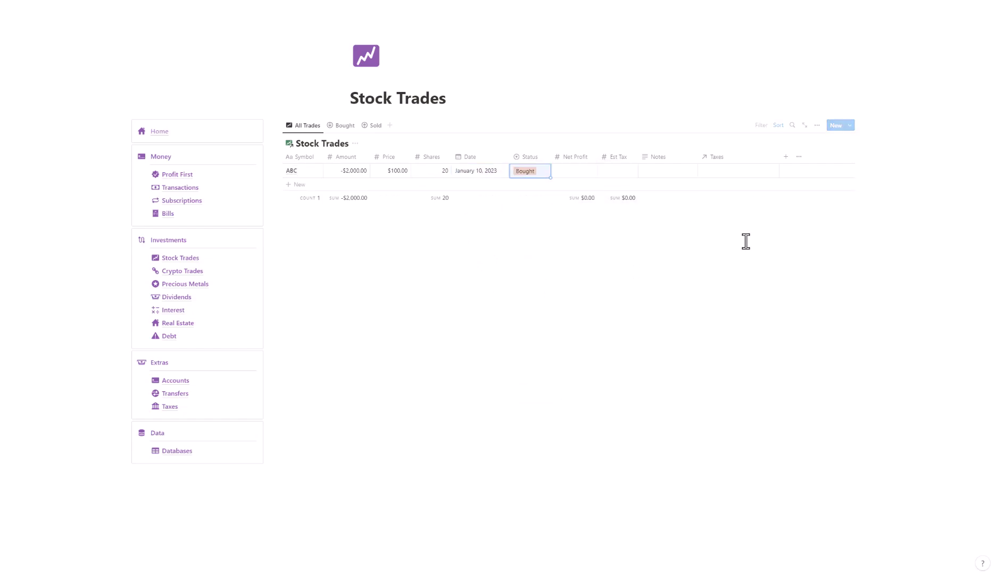
{"action": "left_click", "coordinate": [578, 171]}
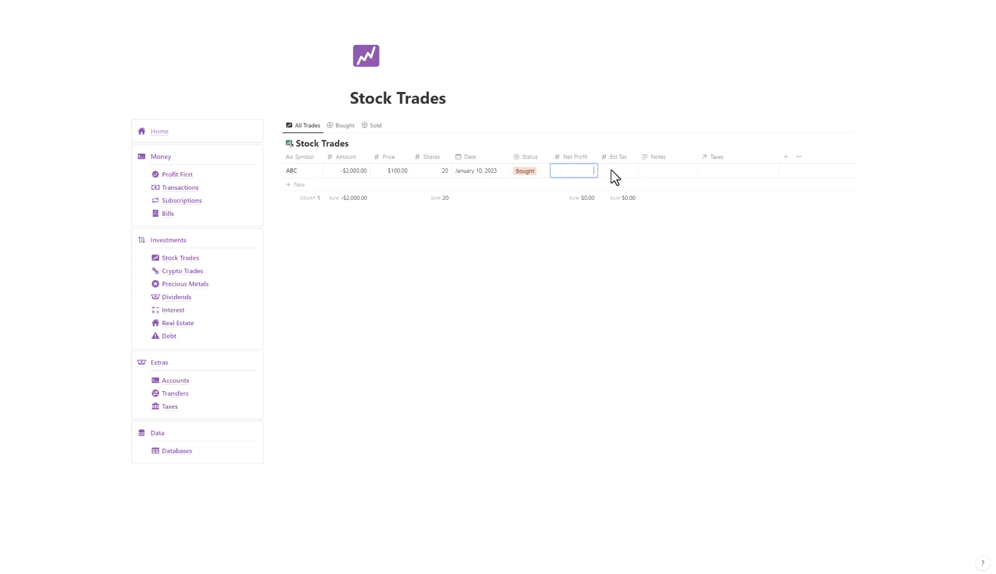
{"action": "key", "text": "Escape"}
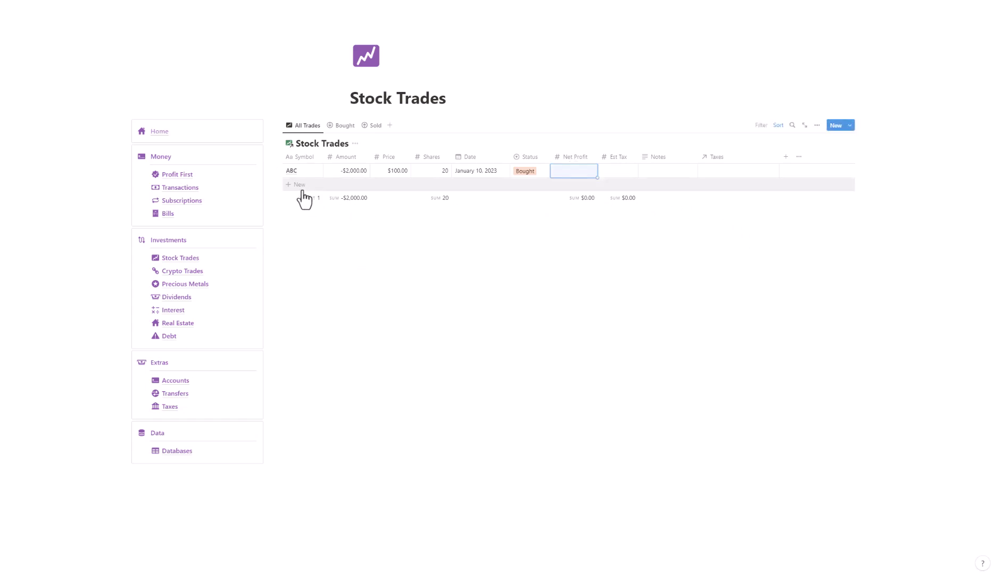
- Duplicate the ABC trade and set the copy's date to January 12, 2023
{"action": "left_click", "coordinate": [278, 170]}
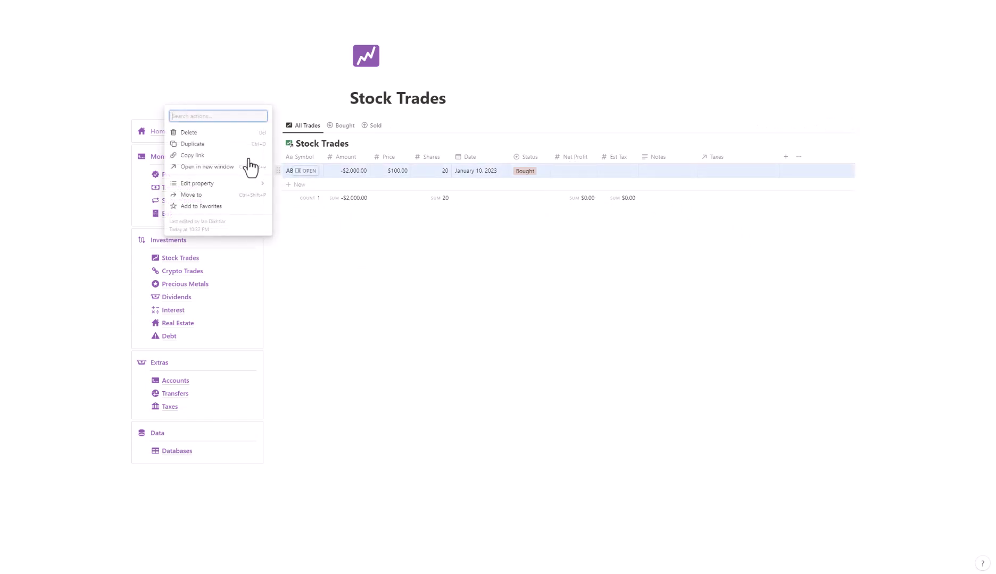
{"action": "left_click", "coordinate": [233, 145]}
{"action": "left_click", "coordinate": [478, 184]}
{"action": "left_click", "coordinate": [507, 269]}
{"action": "left_click", "coordinate": [451, 238]}
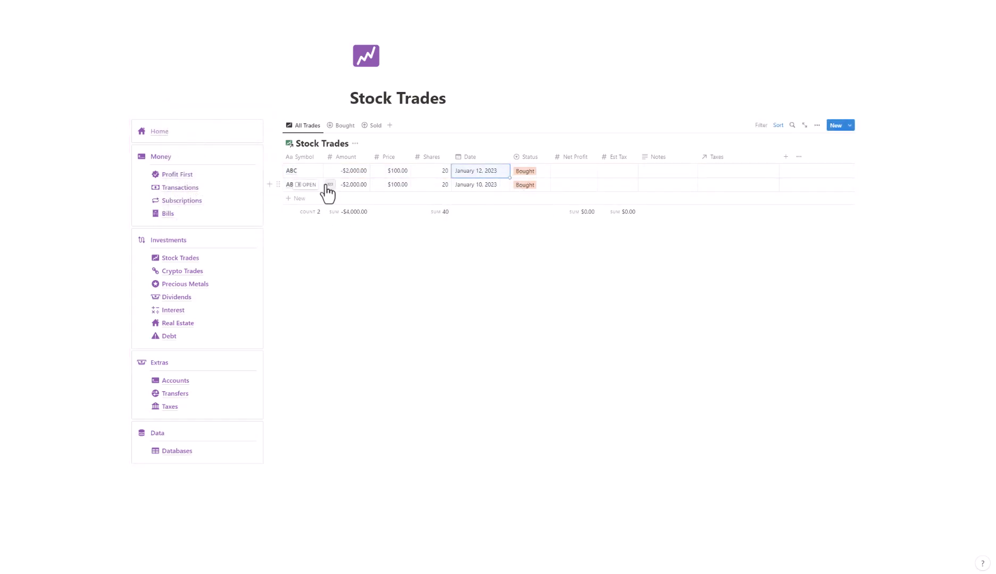
- Mark the January 12 ABC trade as Sold and set its price to $150
{"action": "left_click", "coordinate": [547, 172]}
{"action": "left_click", "coordinate": [551, 207]}
{"action": "left_click", "coordinate": [545, 213]}
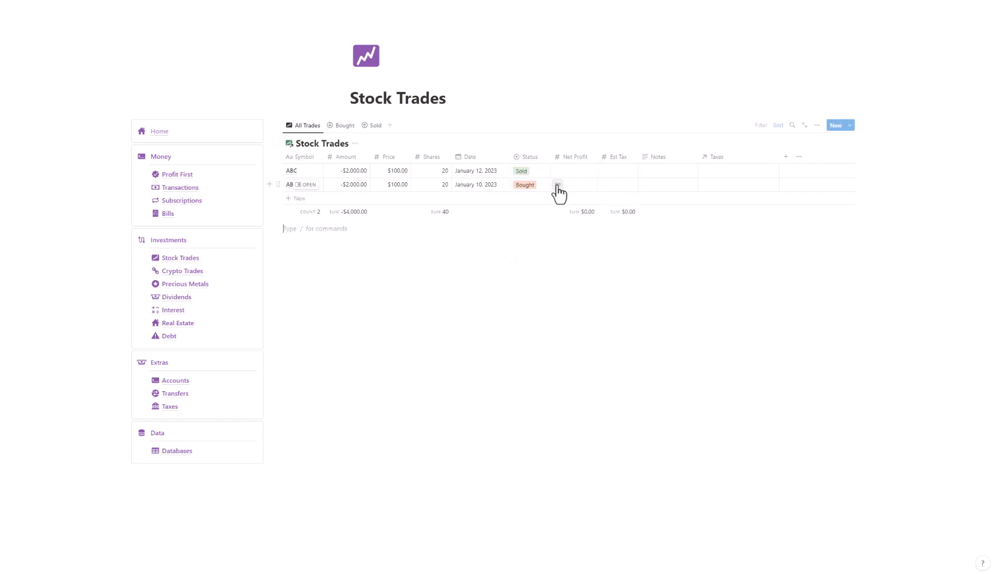
{"action": "left_click", "coordinate": [397, 172]}
{"action": "type", "text": "50"}
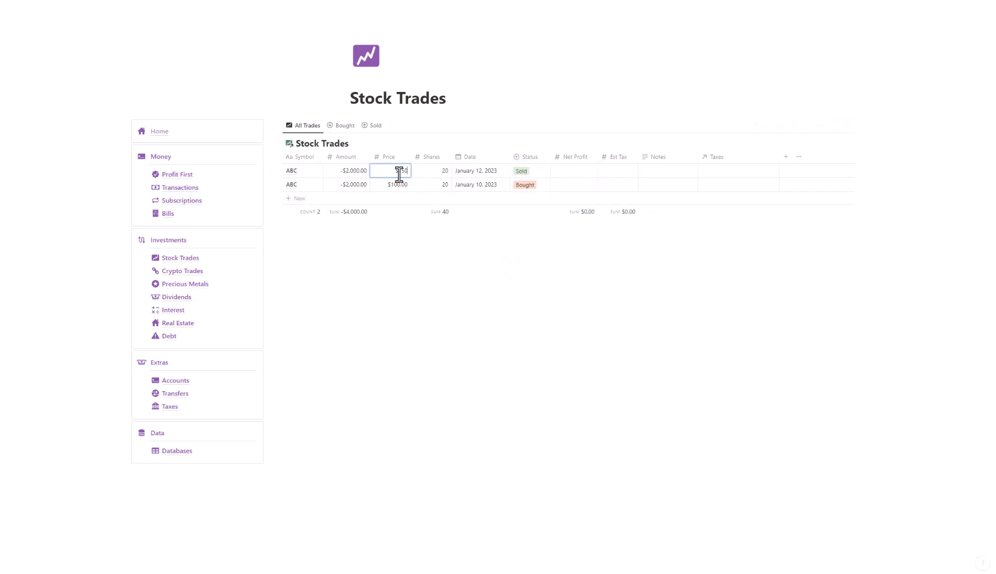
{"action": "key", "text": "Return"}
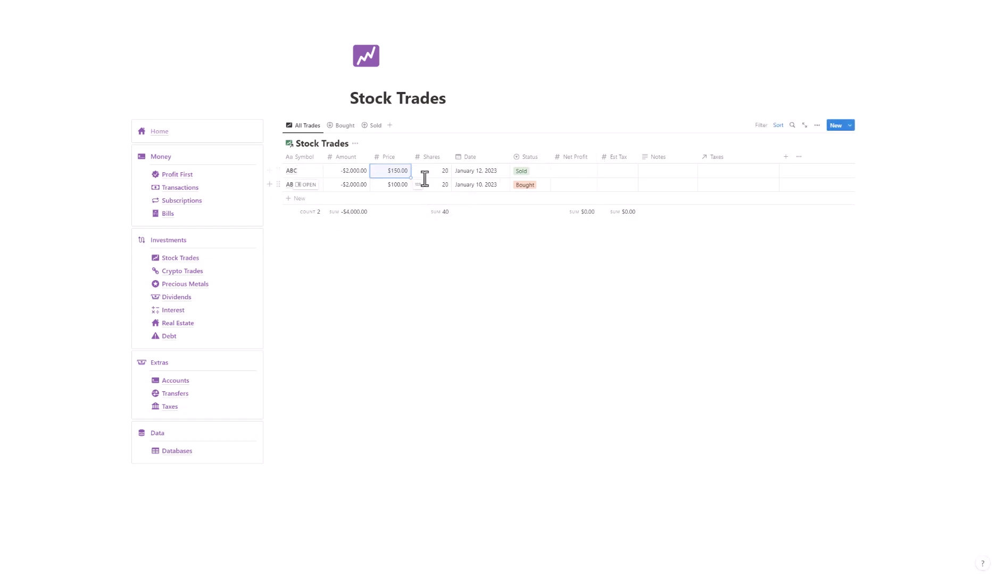
- Set the amount of the sold ABC trade to -$3,000
{"action": "left_click", "coordinate": [585, 171]}
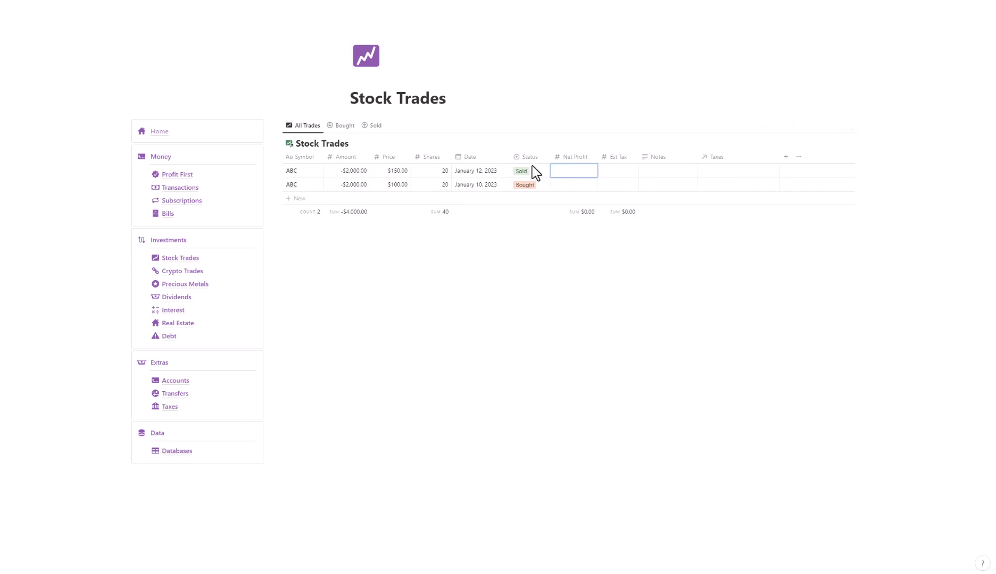
{"action": "left_click", "coordinate": [361, 171]}
{"action": "left_click_drag", "start_coordinate": [345, 171], "coordinate": [366, 172]}
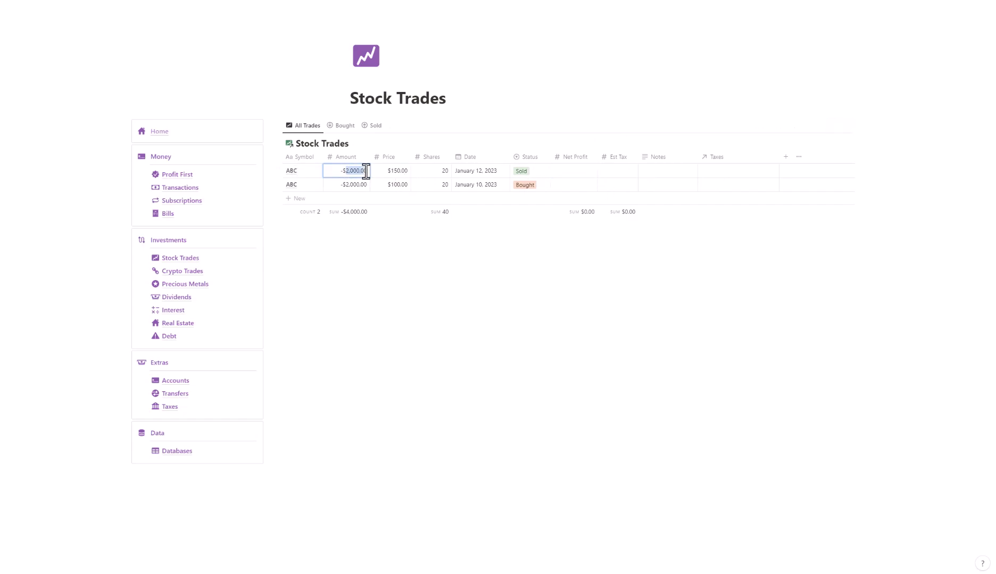
{"action": "type", "text": "3,000"}
{"action": "key", "text": "Return"}
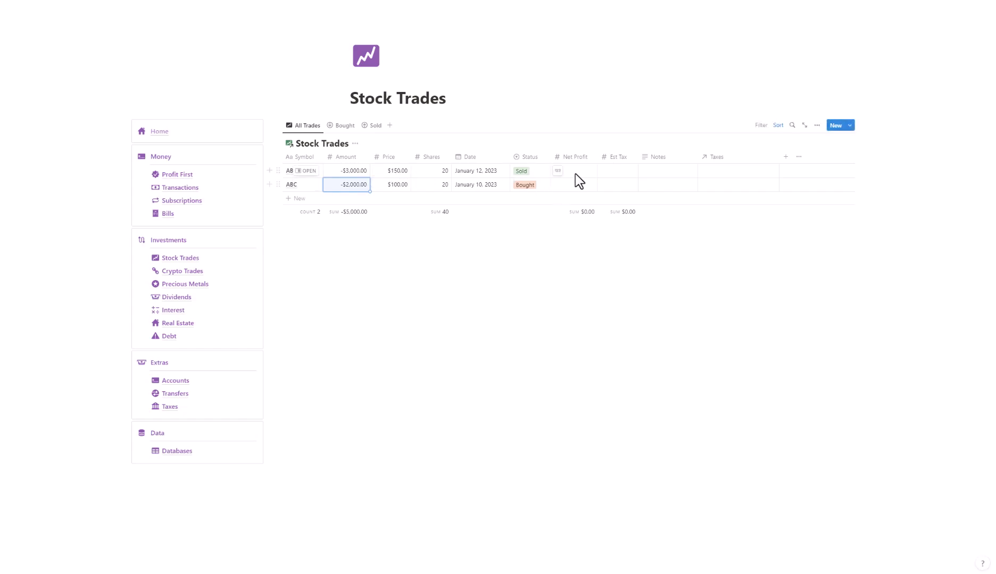
- Enter a net profit of $1,000 and an estimated tax of $250 for the sold ABC trade
{"action": "left_click", "coordinate": [579, 172]}
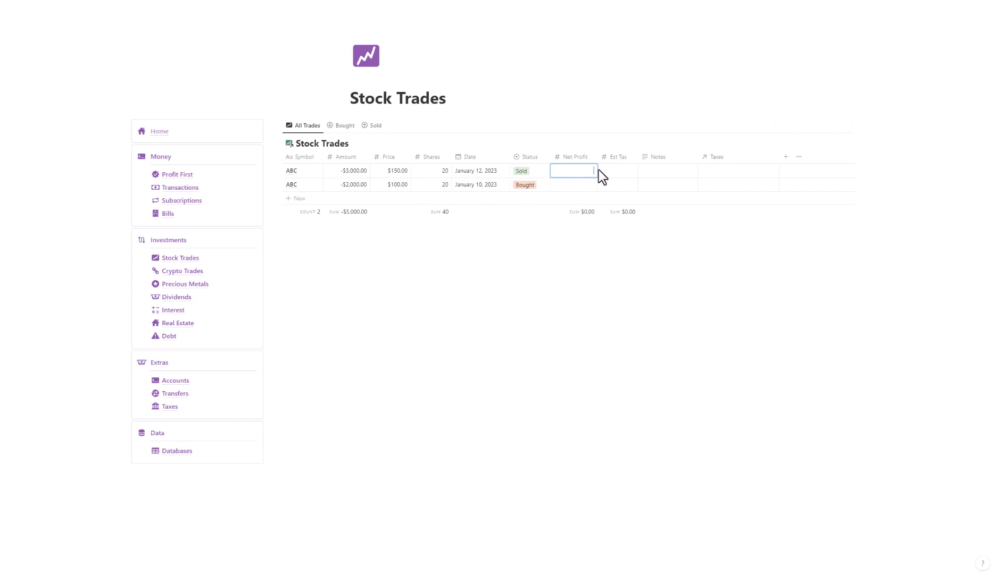
{"action": "key", "text": "Return"}
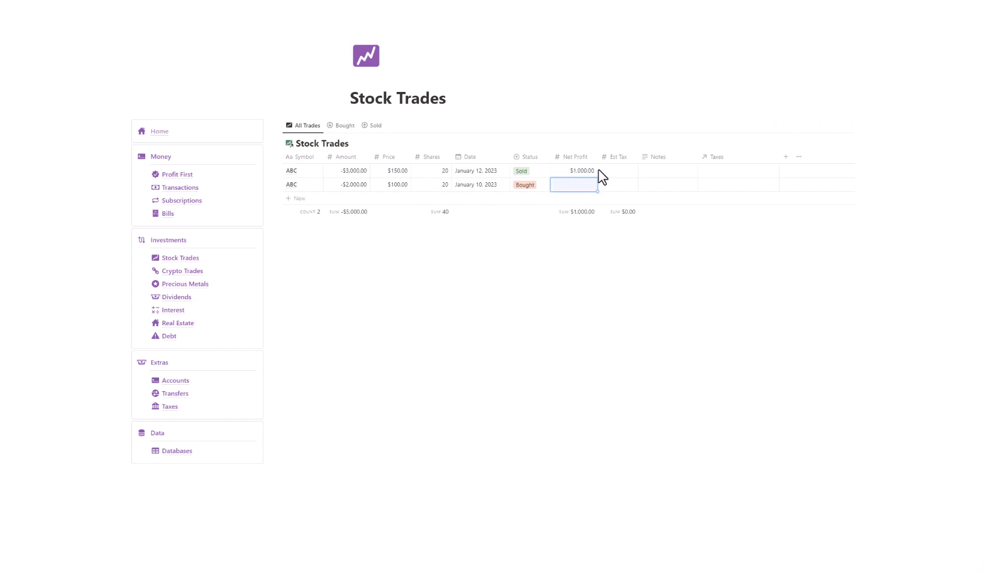
{"action": "left_click", "coordinate": [622, 170]}
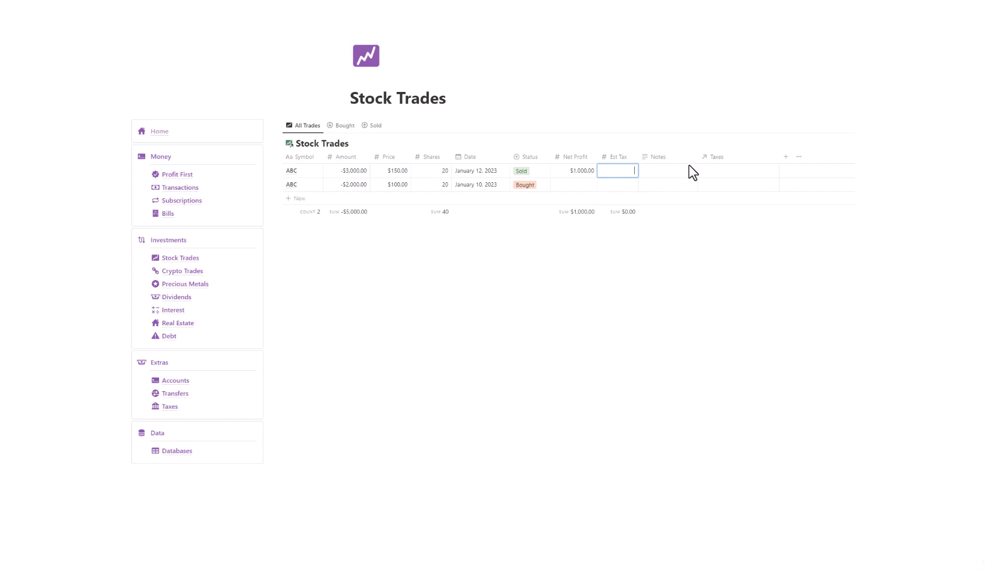
{"action": "type", "text": "50"}
{"action": "key", "text": "Return"}
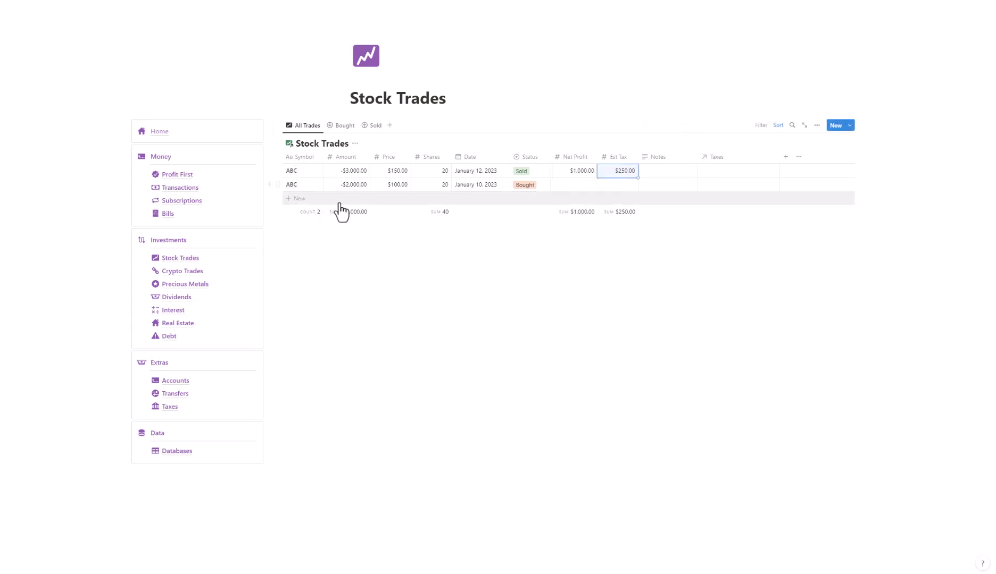
- Look at the stock trades in the Bought view and in the Sold view
{"action": "left_click", "coordinate": [341, 126]}
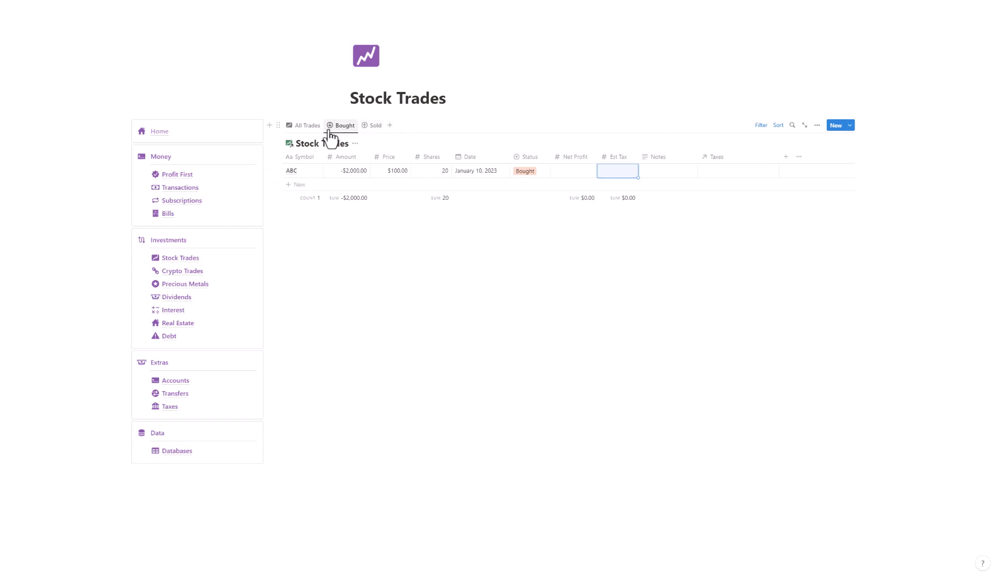
{"action": "left_click", "coordinate": [370, 127]}
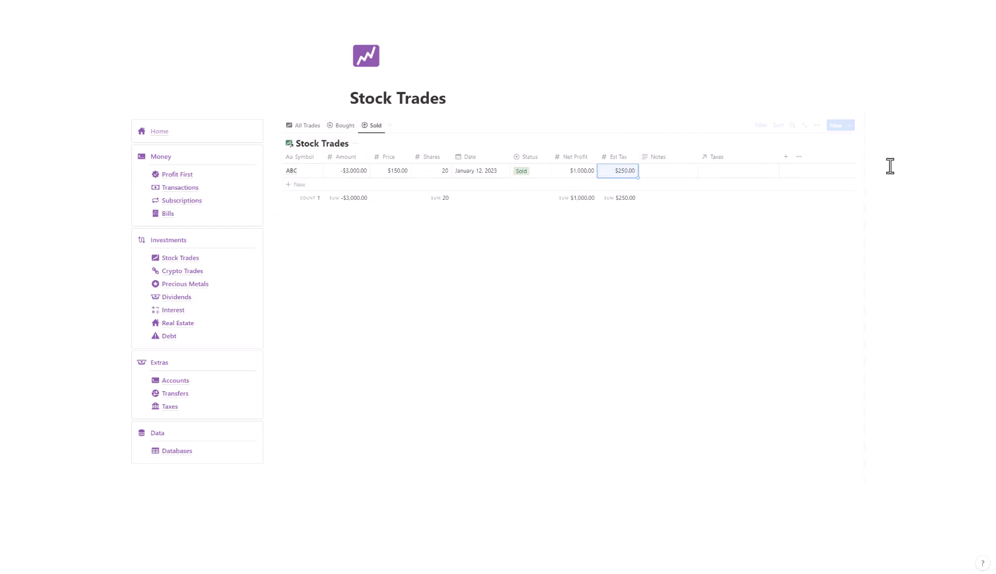
- On the Crypto Trades page, name the empty trade DOGE and set its amount to $100,000,000
{"action": "left_click", "coordinate": [192, 274]}
{"action": "left_click", "coordinate": [330, 172]}
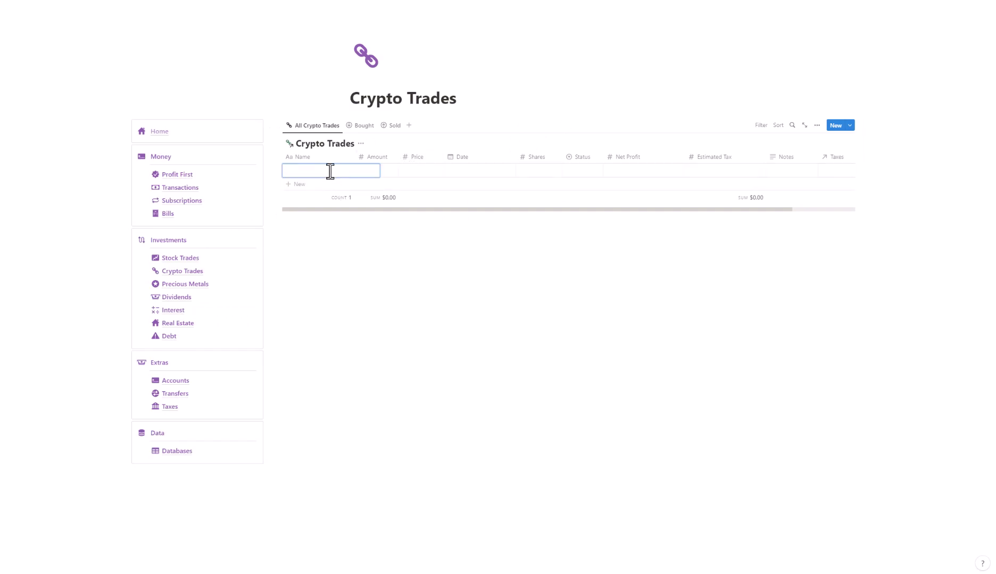
{"action": "type", "text": "DOGE"}
{"action": "key", "text": "Return"}
{"action": "left_click", "coordinate": [374, 171]}
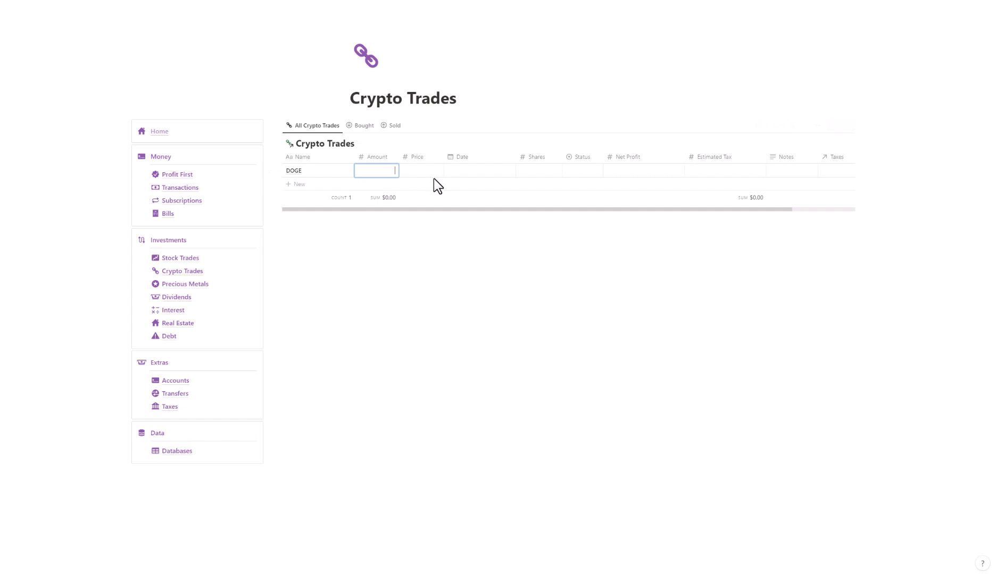
{"action": "type", "text": "10000000000"}
{"action": "key", "text": "Return"}
- Try a price of 0.0000001 for the DOGE trade
{"action": "left_click", "coordinate": [434, 178]}
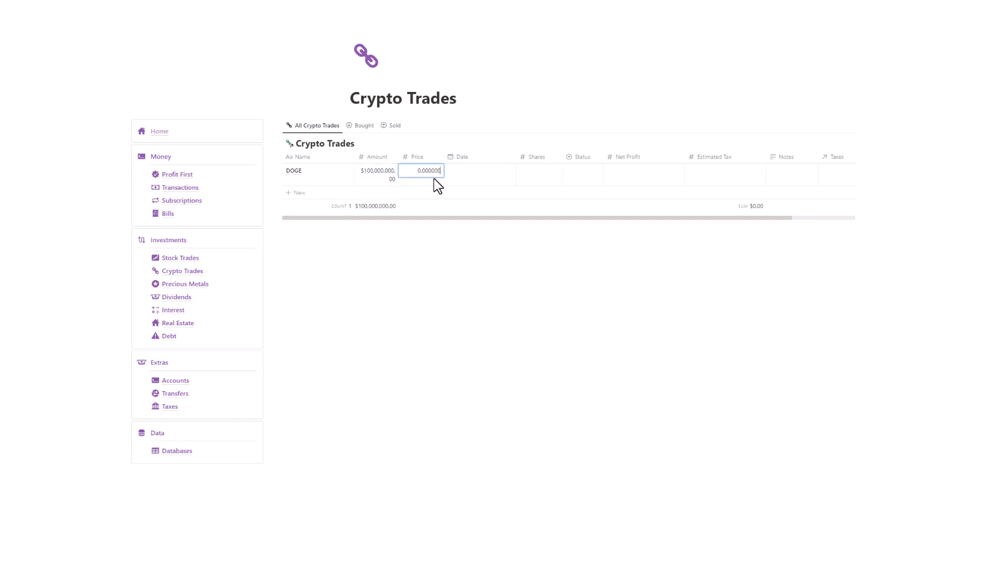
{"action": "type", "text": "0.0000001"}
{"action": "key", "text": "Return"}
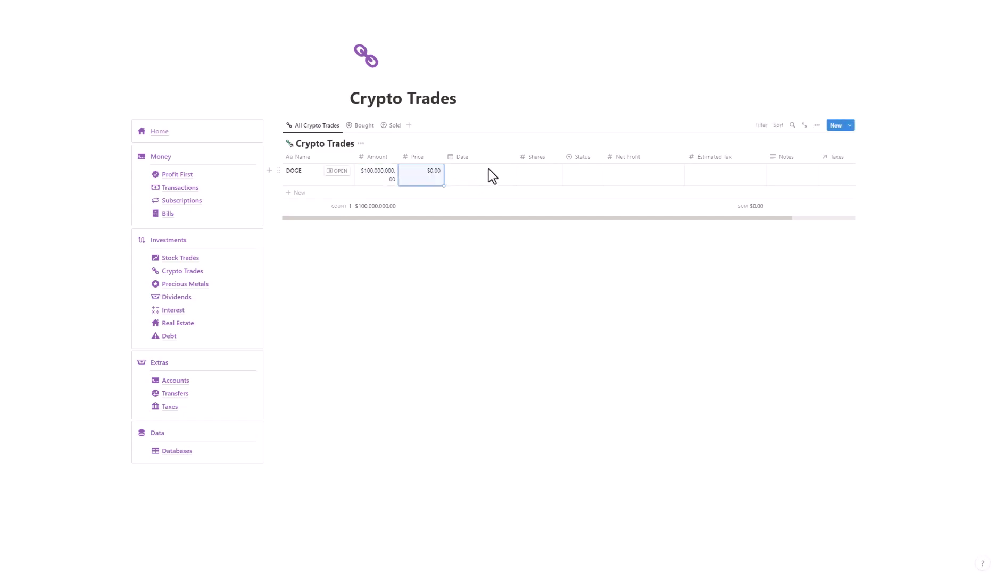
{"action": "left_click", "coordinate": [462, 171]}
- Set the DOGE trade's price to $100 and its date to January 6, 2023
{"action": "left_click", "coordinate": [430, 173]}
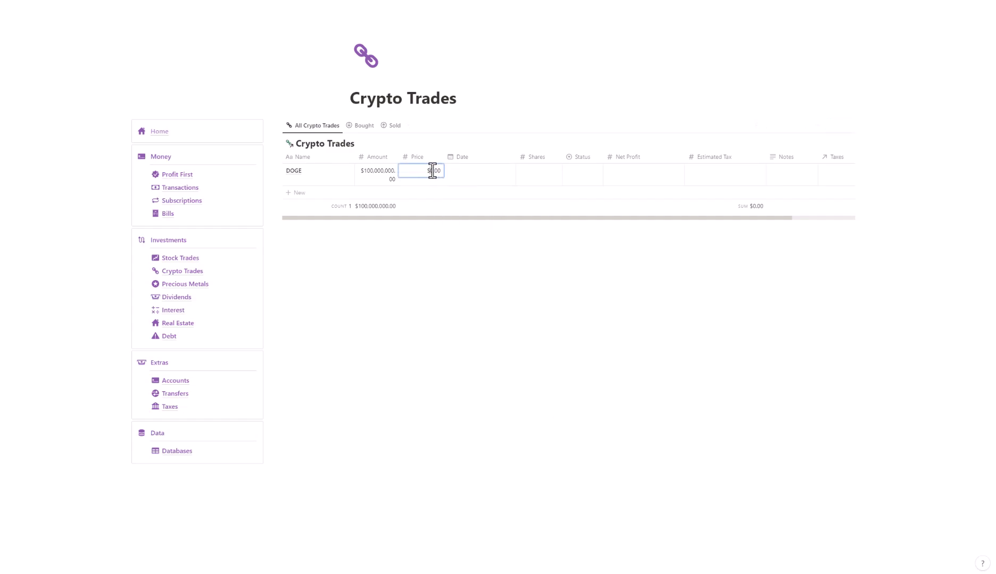
{"action": "type", "text": "100"}
{"action": "key", "text": "Return"}
{"action": "left_click", "coordinate": [482, 174]}
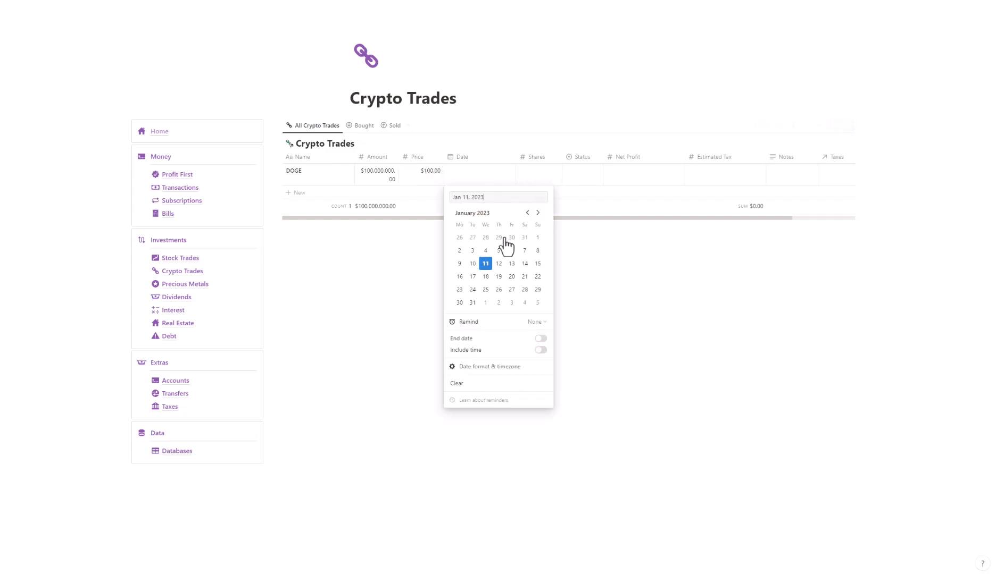
{"action": "left_click", "coordinate": [514, 254]}
- Enter 1000000 shares for the DOGE trade and set its status to Bought
{"action": "left_click", "coordinate": [557, 177]}
{"action": "left_click", "coordinate": [556, 177]}
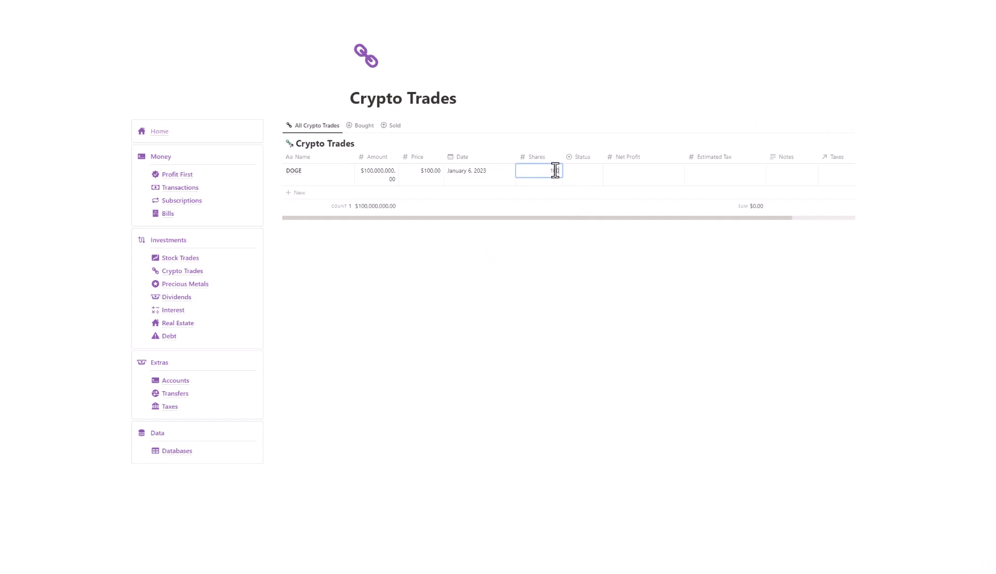
{"action": "key", "text": "Return"}
{"action": "left_click", "coordinate": [582, 174]}
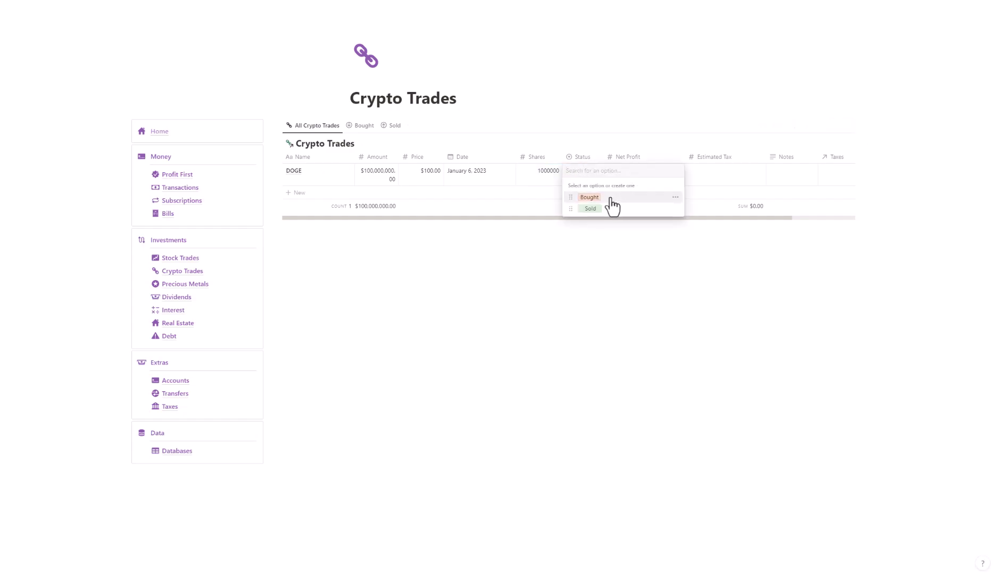
{"action": "left_click", "coordinate": [606, 198]}
- Try to enter a full moon emoji as the DOGE trade's net profit
{"action": "left_click", "coordinate": [655, 173]}
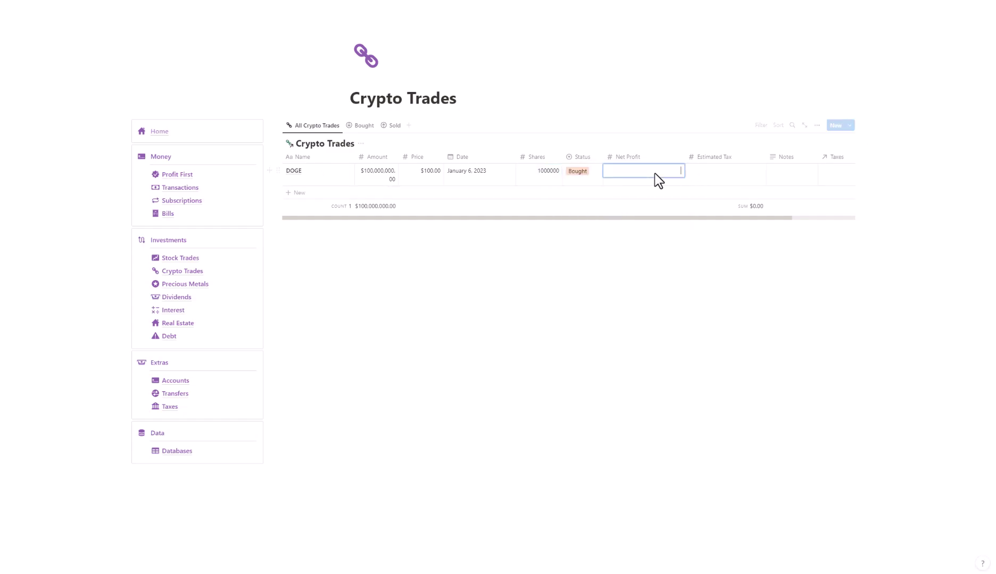
{"action": "key", "text": "super+period"}
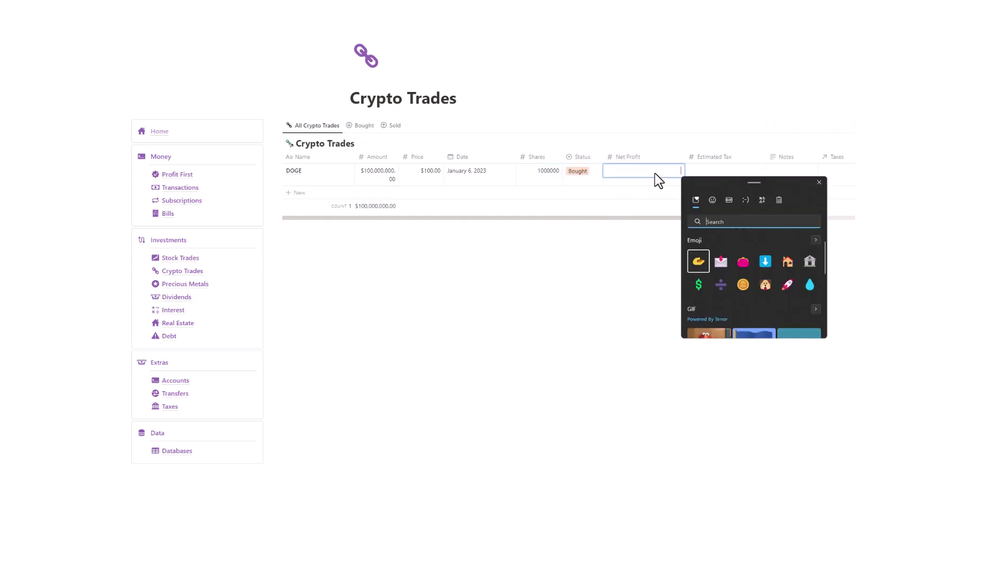
{"action": "type", "text": "moon"}
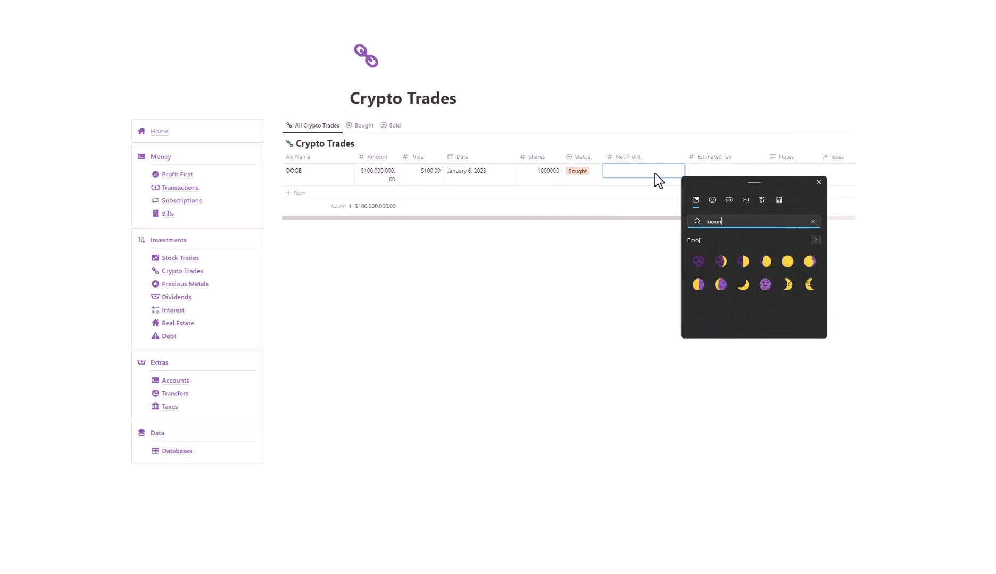
{"action": "left_click", "coordinate": [787, 262]}
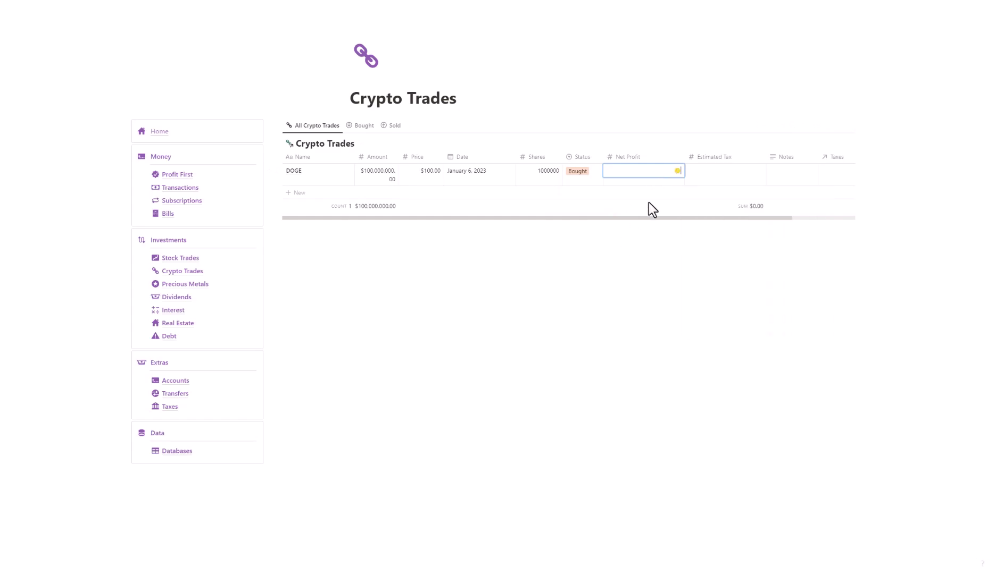
{"action": "key", "text": "Escape"}
- On the Precious Metals page, show all metals and name the empty entry 10 OZ Gold
{"action": "left_click_drag", "start_coordinate": [757, 218], "coordinate": [406, 233]}
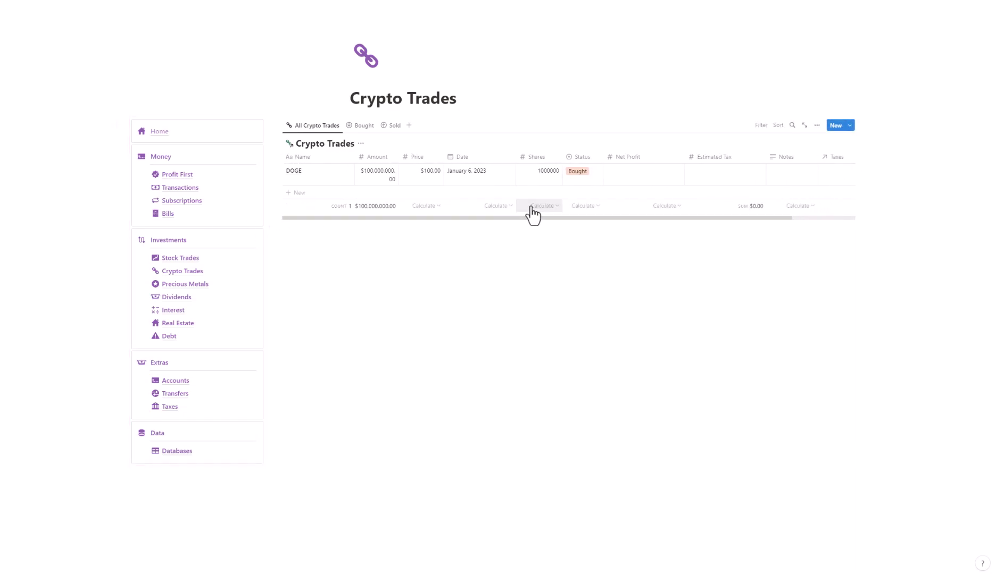
{"action": "left_click", "coordinate": [211, 285]}
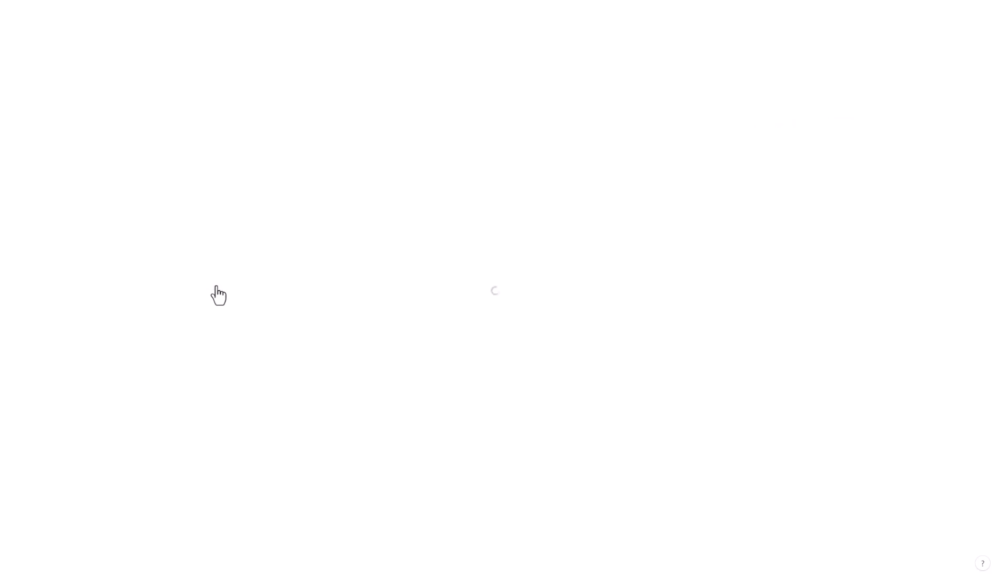
{"action": "left_click", "coordinate": [352, 129]}
{"action": "left_click", "coordinate": [348, 171]}
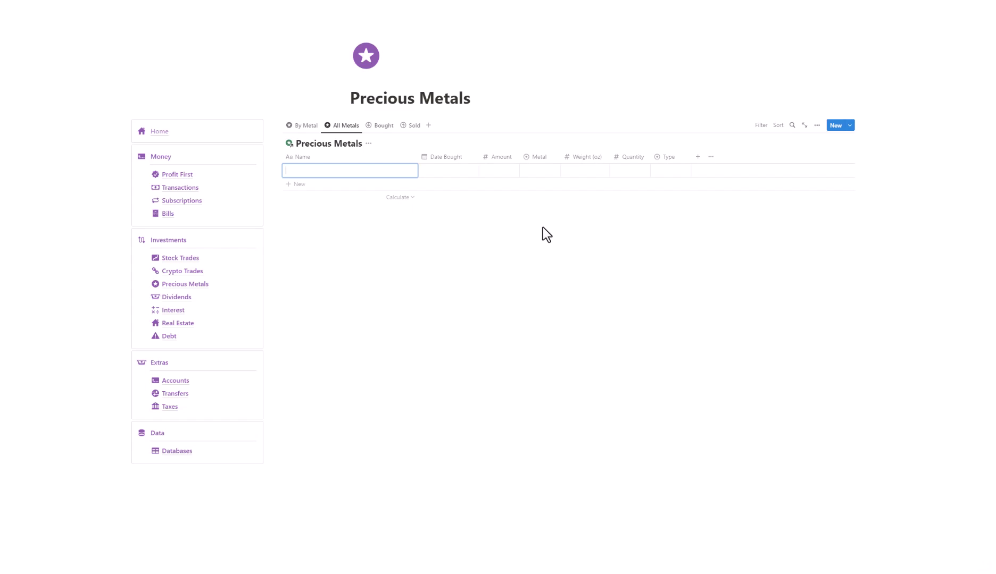
{"action": "type", "text": "10 OZ Gold"}
- Set the 10 OZ Gold entry's purchase date to January 10, 2023 and its amount to $20,000
{"action": "left_click", "coordinate": [456, 170]}
{"action": "left_click", "coordinate": [446, 254]}
{"action": "left_click", "coordinate": [487, 169]}
{"action": "left_click", "coordinate": [512, 171]}
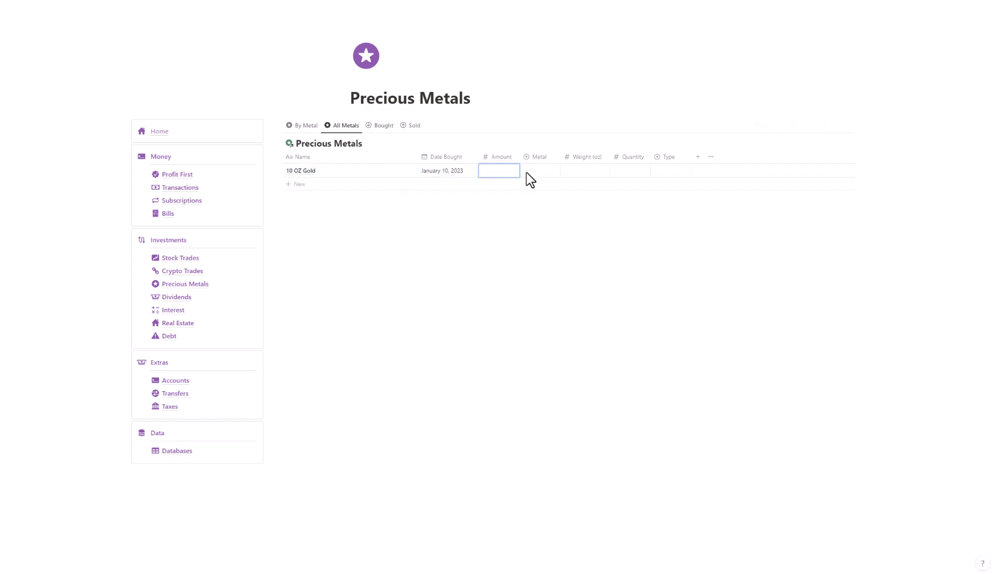
{"action": "type", "text": "20,000"}
- Set the 10 OZ Gold entry's metal to Gold and its weight to 10 oz
{"action": "left_click", "coordinate": [526, 173]}
{"action": "left_click", "coordinate": [526, 173]}
{"action": "left_click", "coordinate": [556, 200]}
{"action": "left_click", "coordinate": [583, 171]}
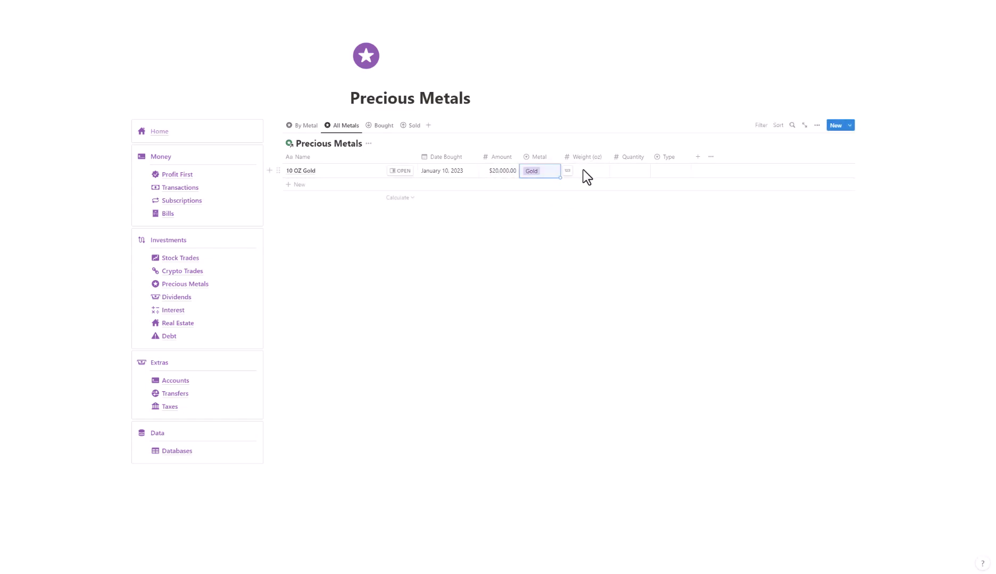
{"action": "type", "text": "10"}
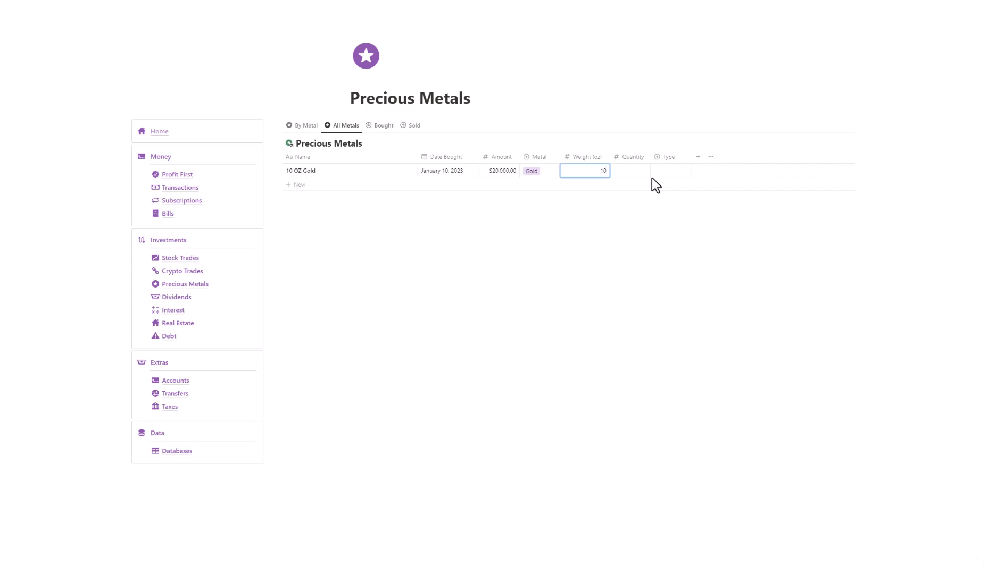
- Set the 10 OZ Gold entry's quantity to 1 and its type to Bought
{"action": "key", "text": "Return"}
{"action": "left_click", "coordinate": [638, 171]}
{"action": "type", "text": "1"}
{"action": "left_click", "coordinate": [678, 176]}
{"action": "left_click", "coordinate": [702, 196]}
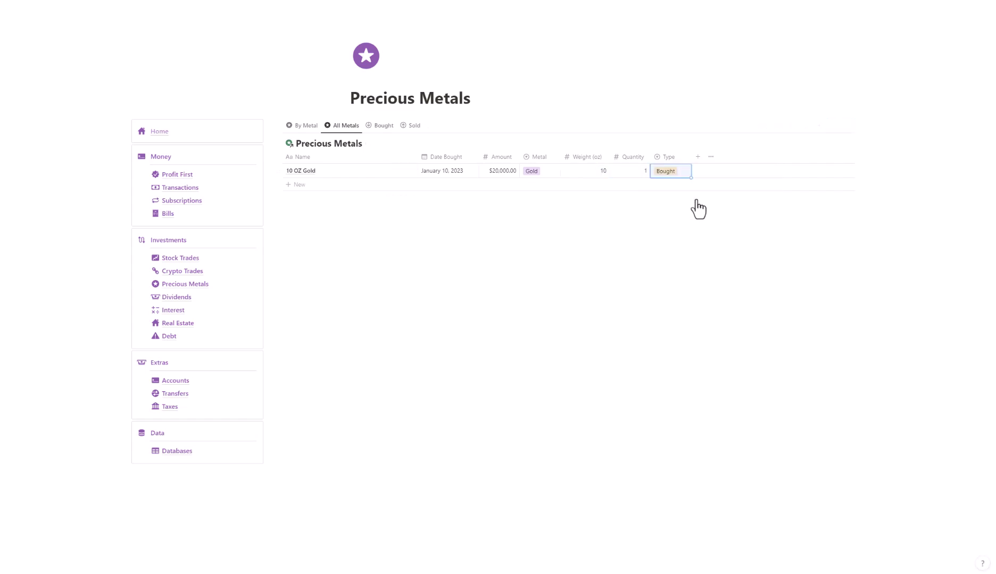
{"action": "left_click", "coordinate": [565, 239]}
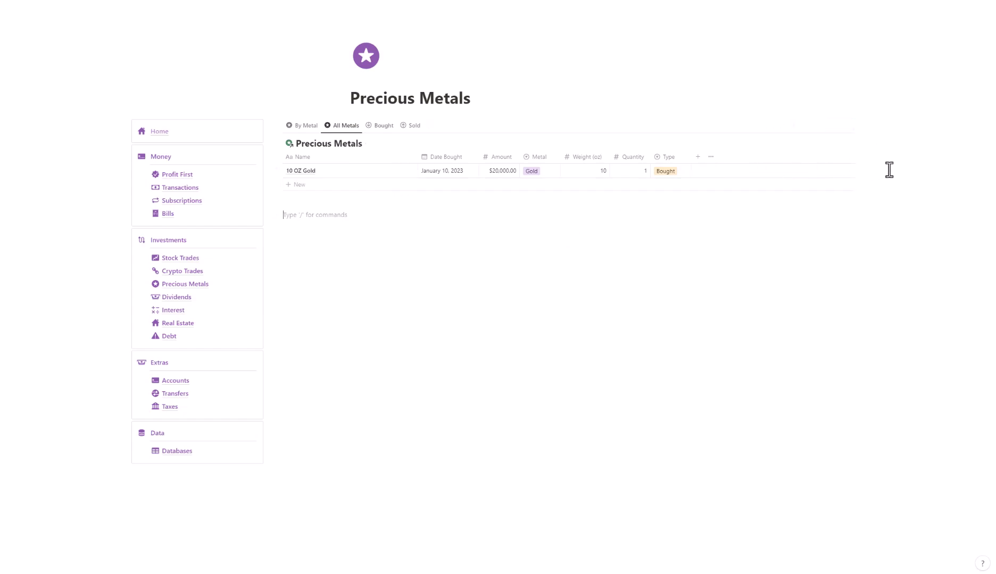
- Duplicate the 10 OZ Gold entry and set the copy's type to Sold
{"action": "left_click_drag", "start_coordinate": [889, 169], "coordinate": [612, 178]}
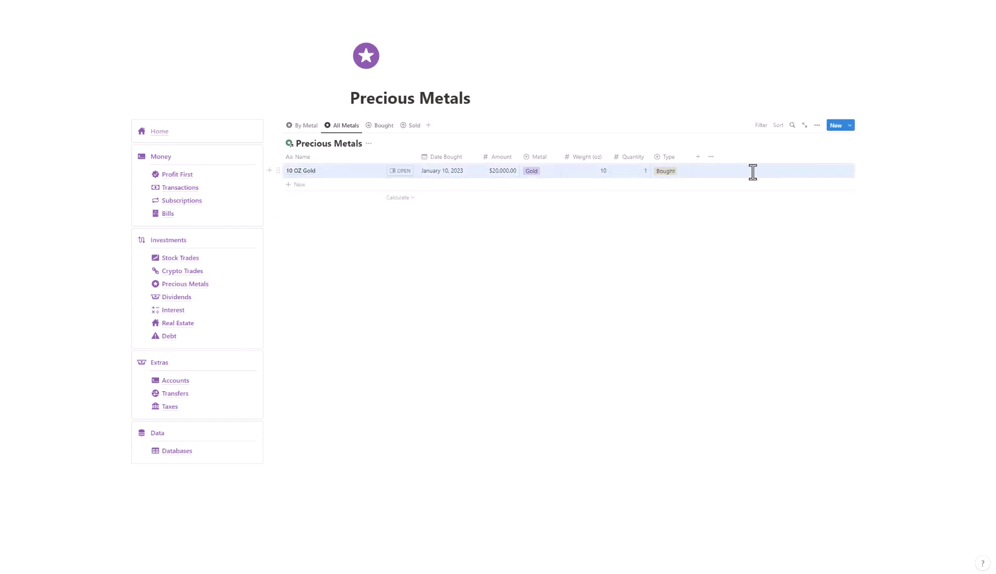
{"action": "key", "text": "ctrl+d"}
{"action": "left_click", "coordinate": [685, 186]}
{"action": "left_click", "coordinate": [685, 224]}
- Rename the duplicated entry 10 OZ Silver and set its metal to Silver
{"action": "left_click", "coordinate": [327, 184]}
{"action": "left_click_drag", "start_coordinate": [327, 184], "coordinate": [299, 185]}
{"action": "key", "text": "BackSpace"}
{"action": "type", "text": "Silver"}
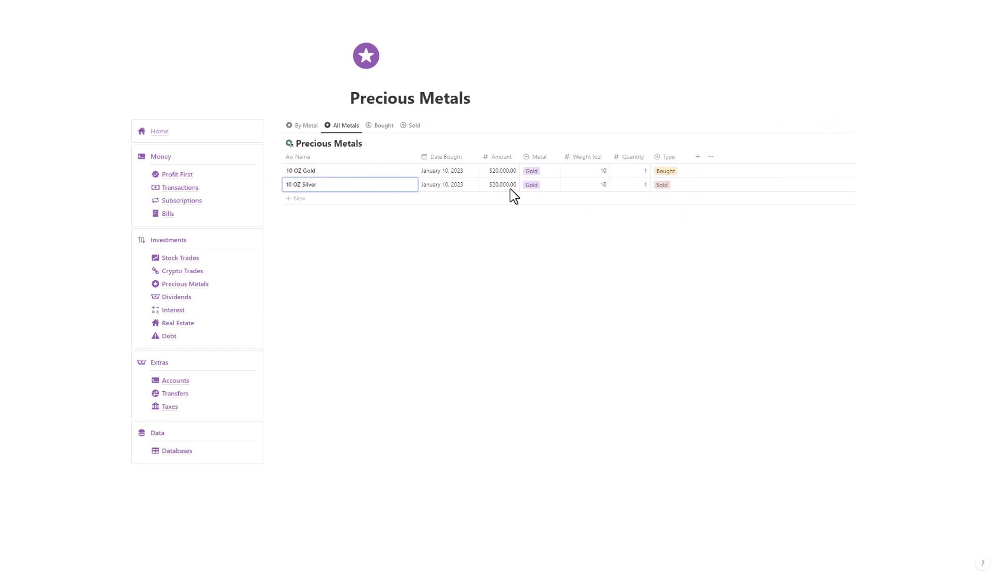
{"action": "left_click", "coordinate": [554, 183]}
{"action": "left_click", "coordinate": [554, 184]}
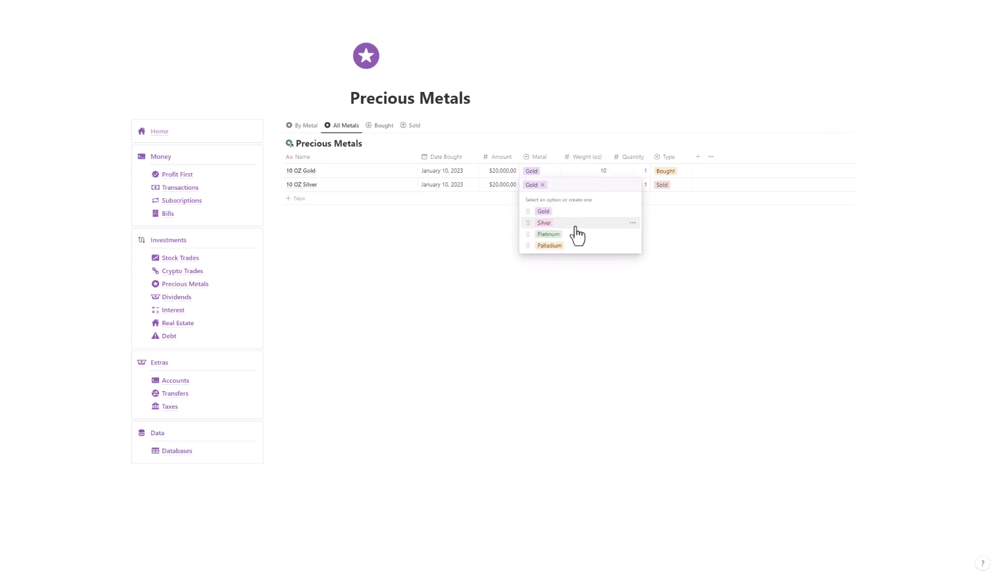
{"action": "left_click", "coordinate": [575, 224]}
{"action": "left_click", "coordinate": [556, 189]}
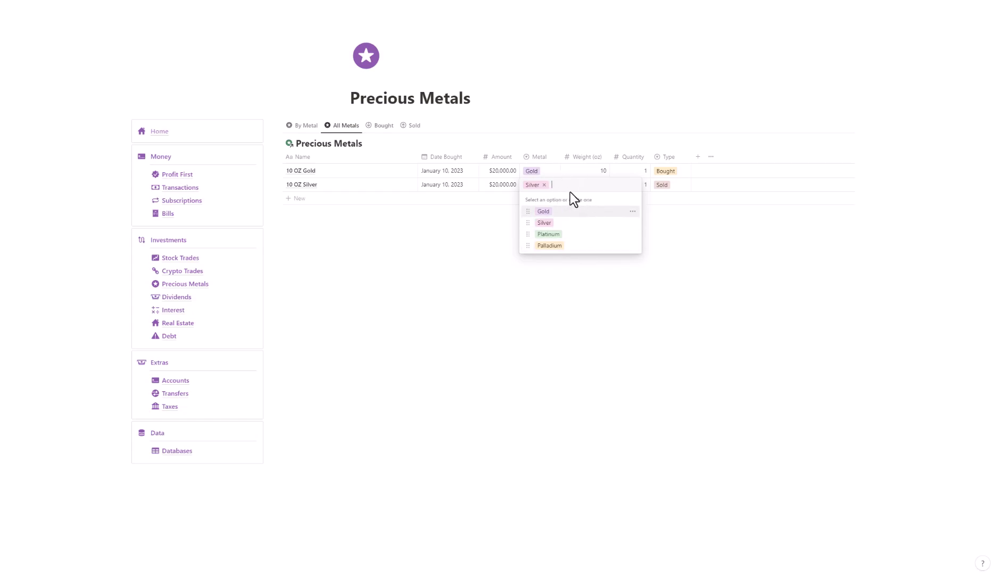
{"action": "key", "text": "Escape"}
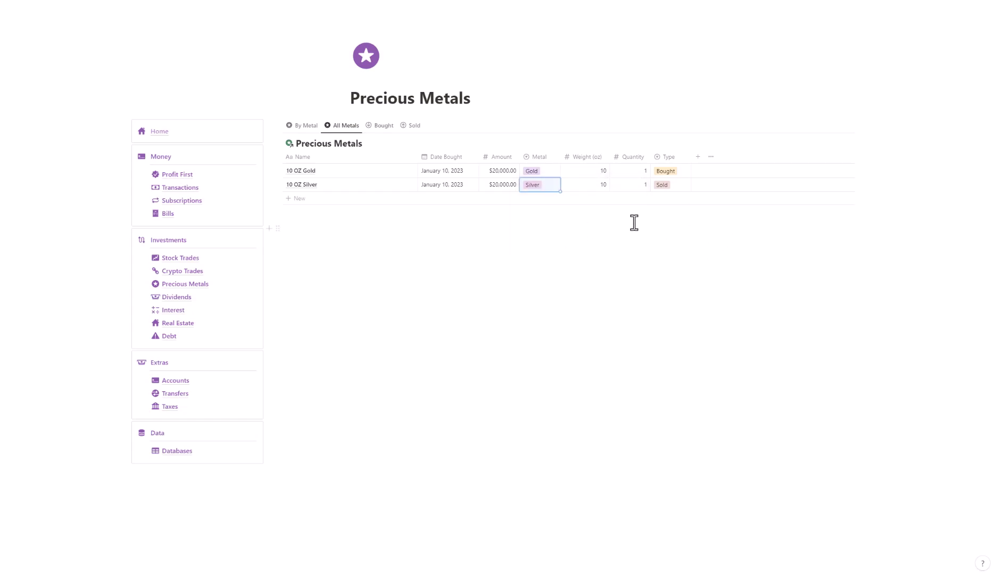
- On the Dividends page, add an ABC entry with an amount of $50 dated January 1, 2023
{"action": "left_click", "coordinate": [181, 297]}
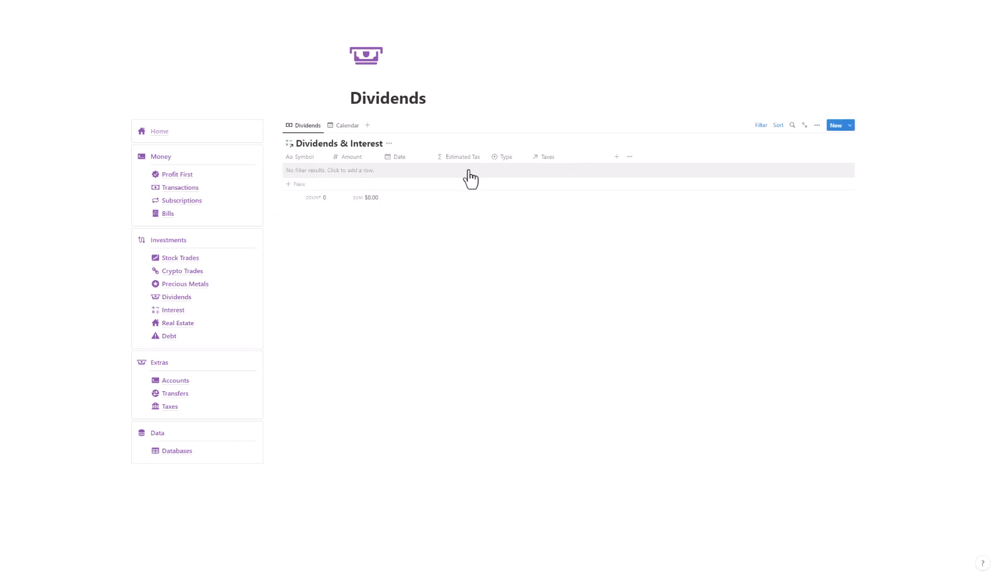
{"action": "left_click", "coordinate": [447, 170]}
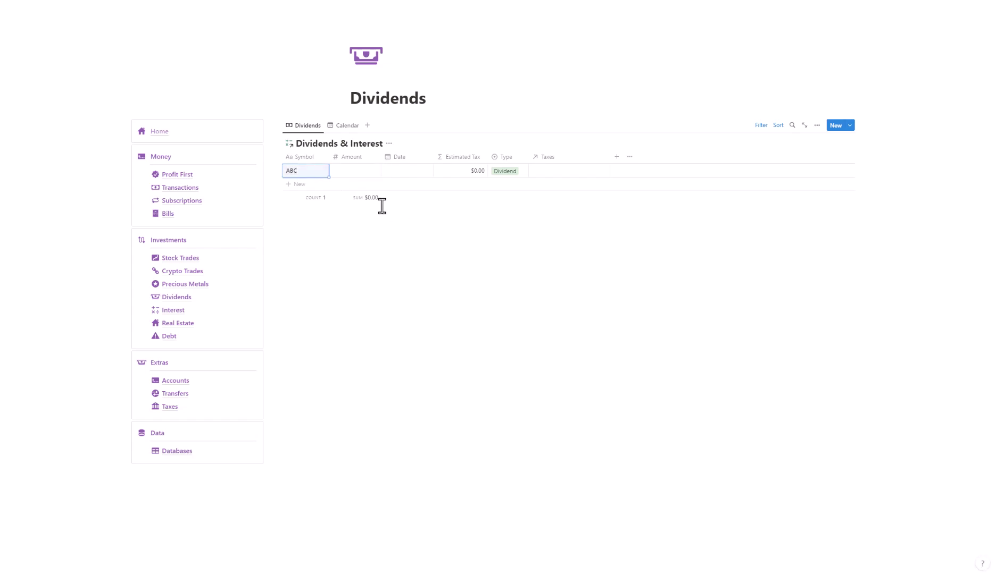
{"action": "left_click", "coordinate": [369, 174]}
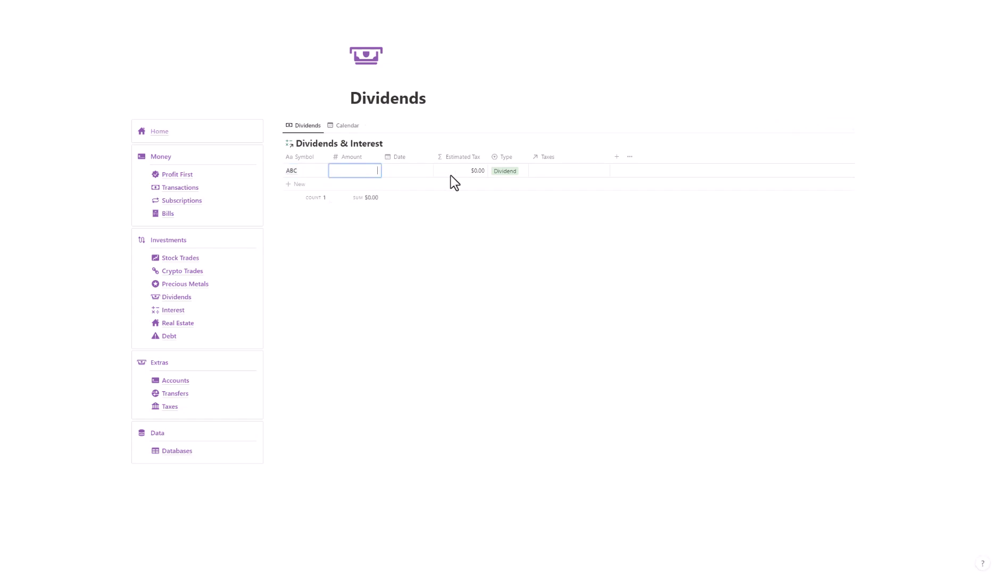
{"action": "type", "text": "50"}
{"action": "key", "text": "Return"}
{"action": "left_click", "coordinate": [428, 171]}
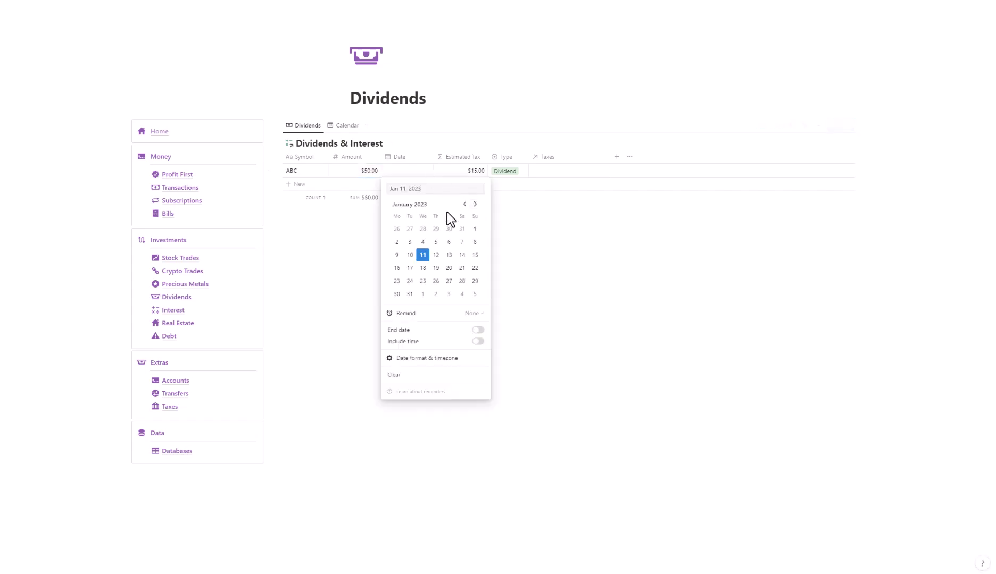
{"action": "left_click", "coordinate": [474, 227]}
{"action": "left_click", "coordinate": [607, 247]}
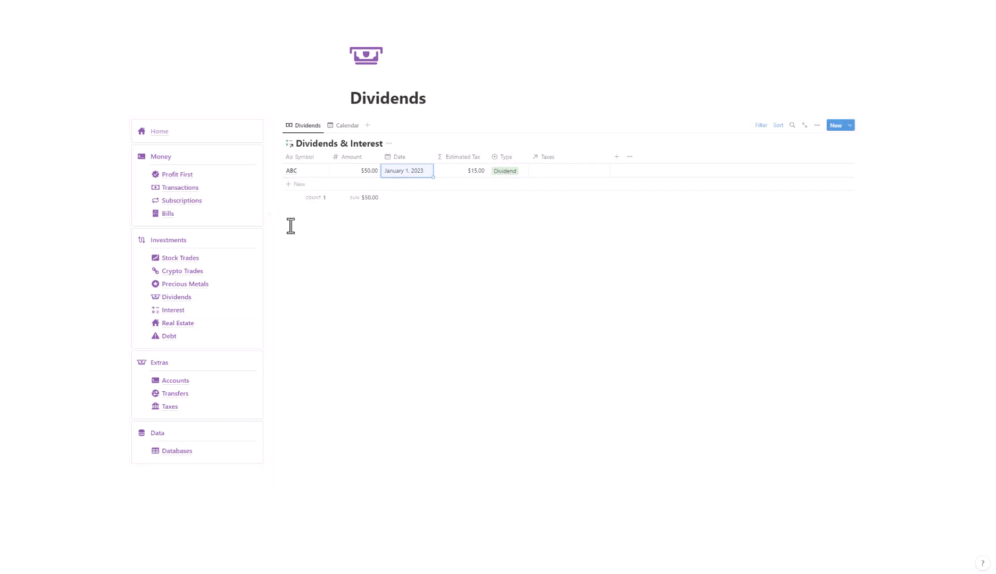
- On the Interest page, add an entry with the symbol BofA
{"action": "left_click", "coordinate": [201, 311]}
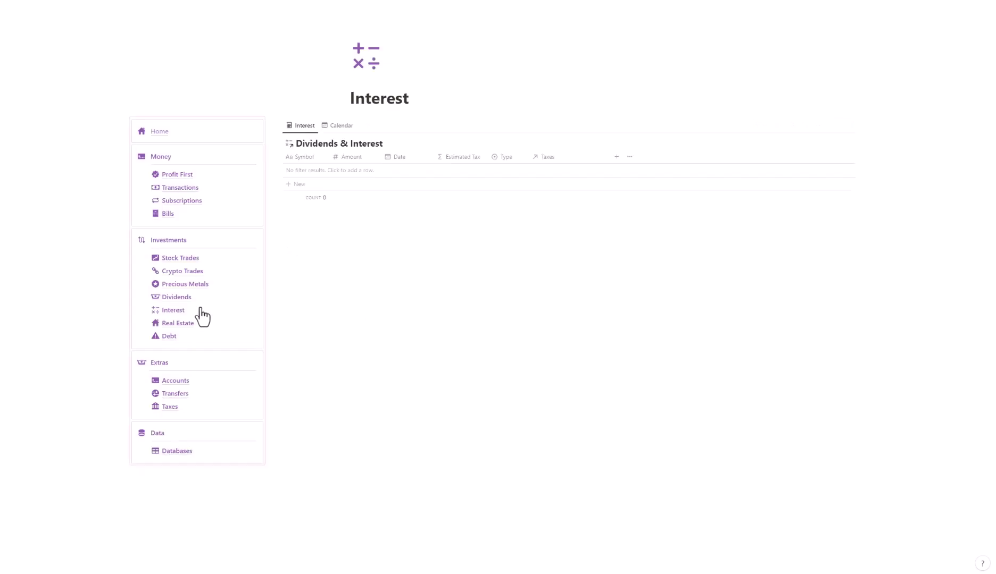
{"action": "left_click", "coordinate": [309, 171]}
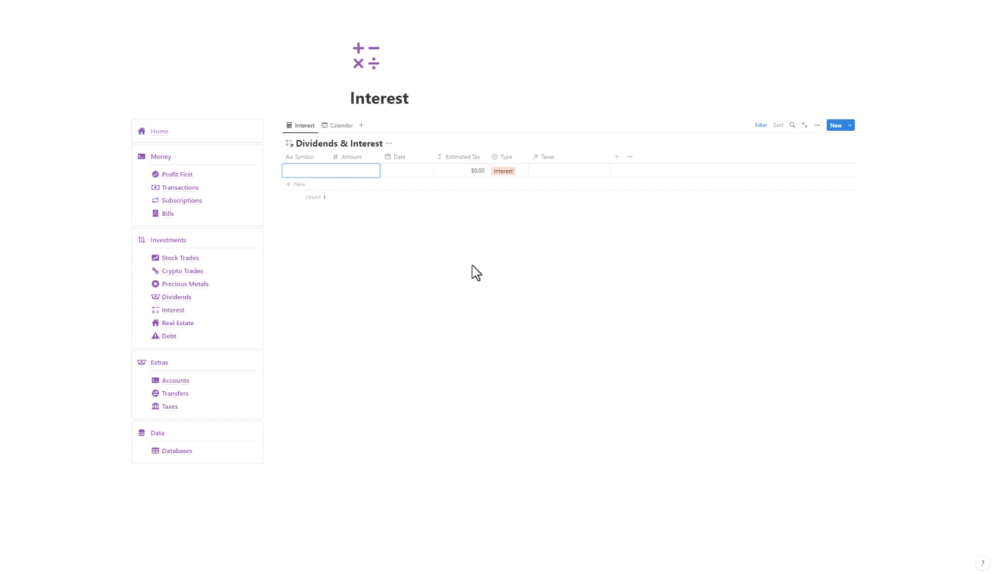
{"action": "left_click", "coordinate": [294, 170]}
{"action": "type", "text": "BofA"}
{"action": "key", "text": "Escape"}
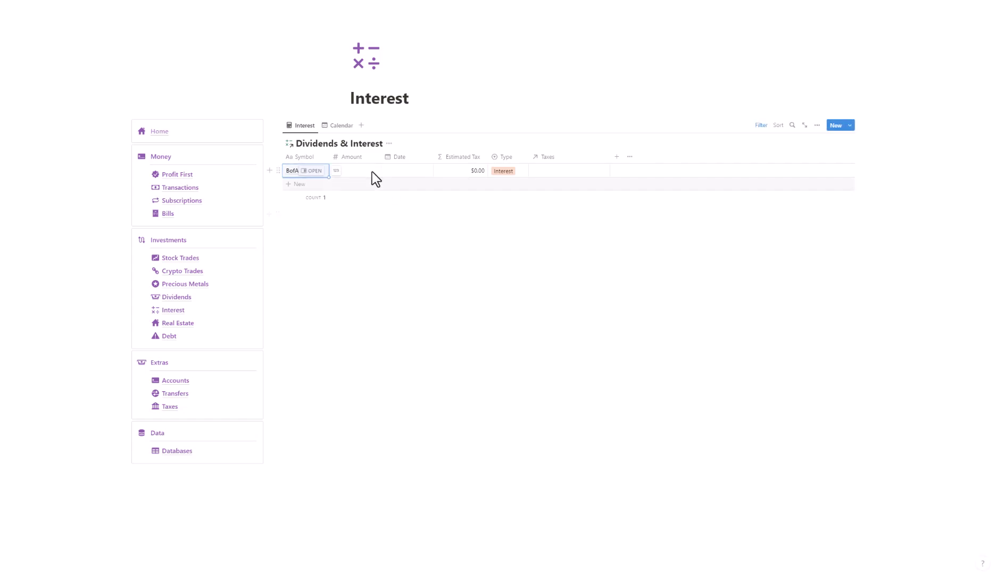
- Set the BofA interest entry's amount to $200 and its date to January 10, 2023
{"action": "left_click", "coordinate": [355, 171]}
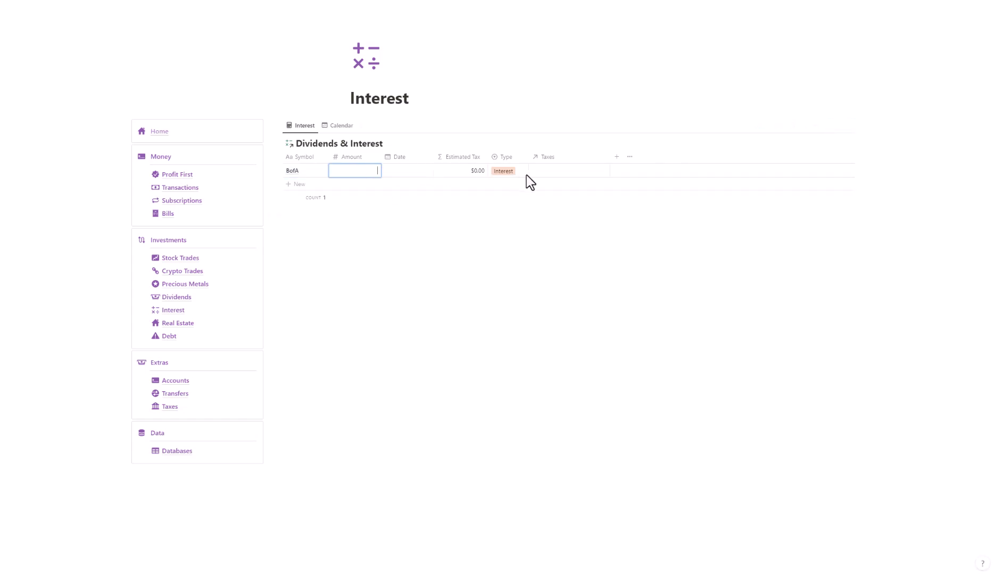
{"action": "type", "text": "200"}
{"action": "key", "text": "Escape"}
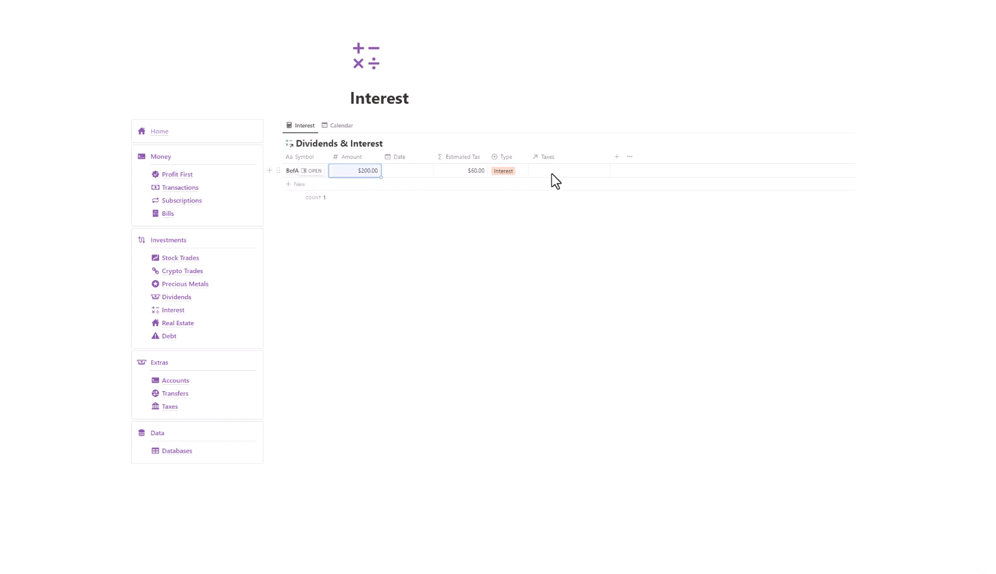
{"action": "left_click", "coordinate": [416, 169]}
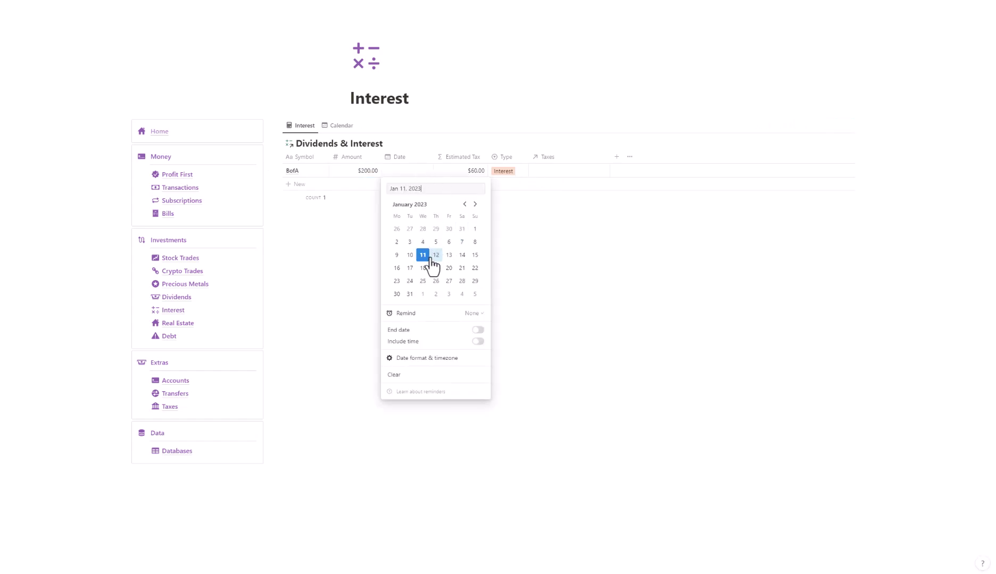
{"action": "left_click", "coordinate": [411, 254]}
{"action": "key", "text": "Escape"}
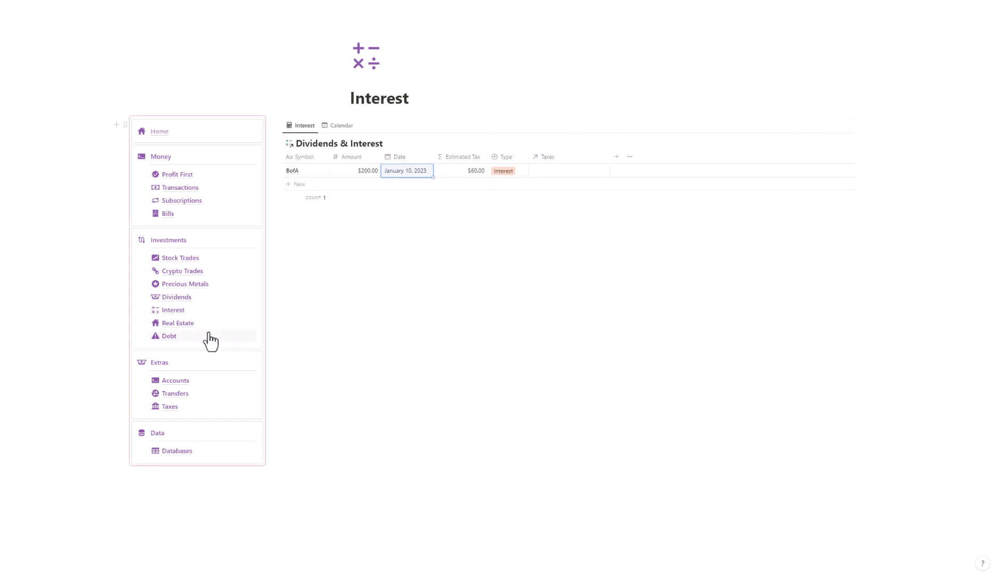
- Review the Real Estate page's By Property and Spend views and the Property column on the Transactions page
{"action": "left_click", "coordinate": [190, 322]}
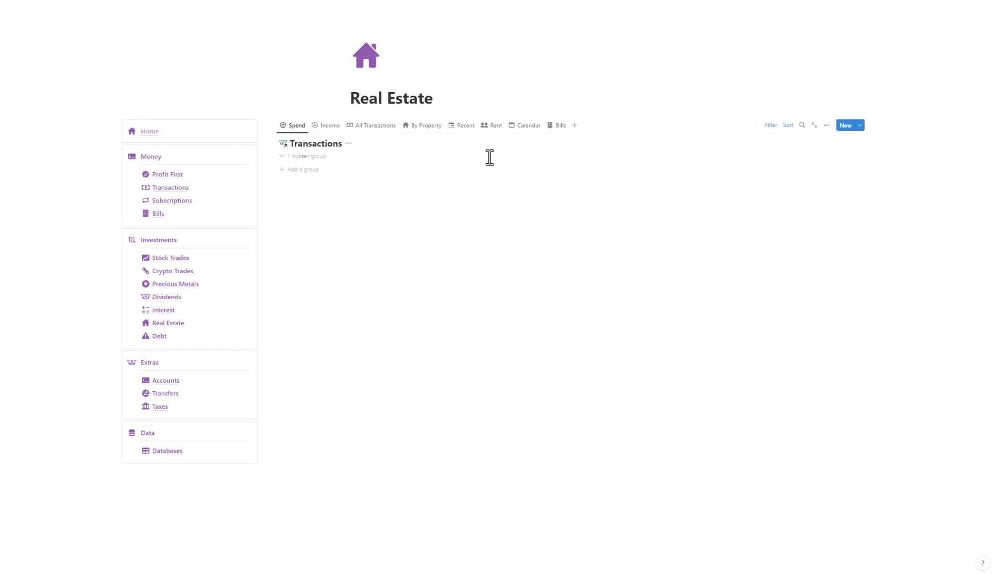
{"action": "left_click", "coordinate": [421, 126]}
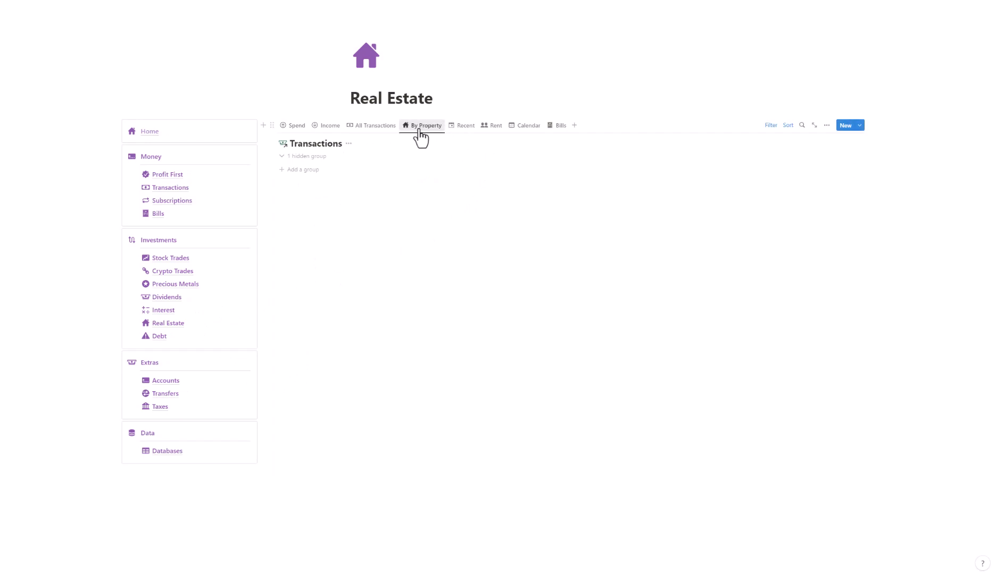
{"action": "left_click", "coordinate": [175, 188]}
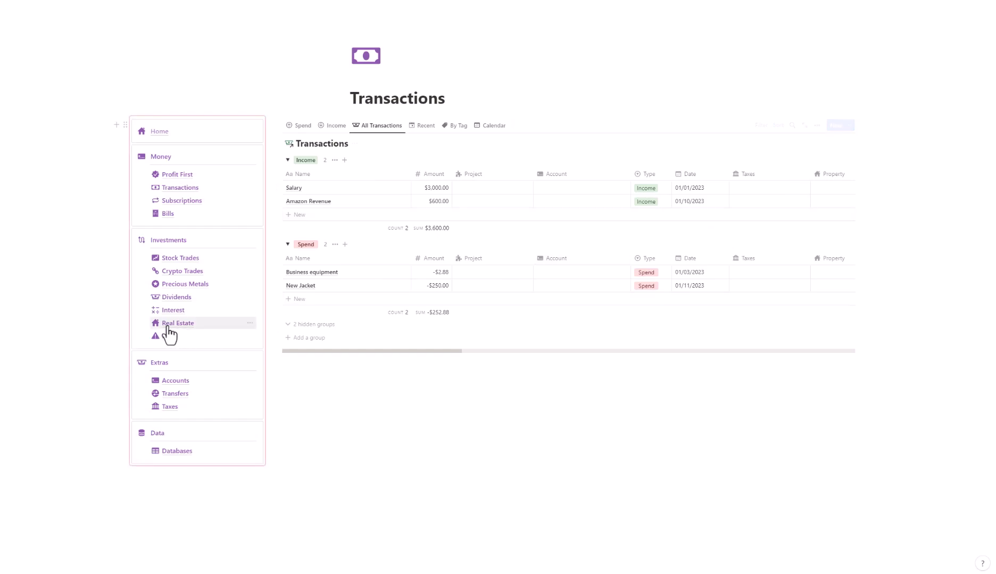
{"action": "left_click", "coordinate": [186, 326]}
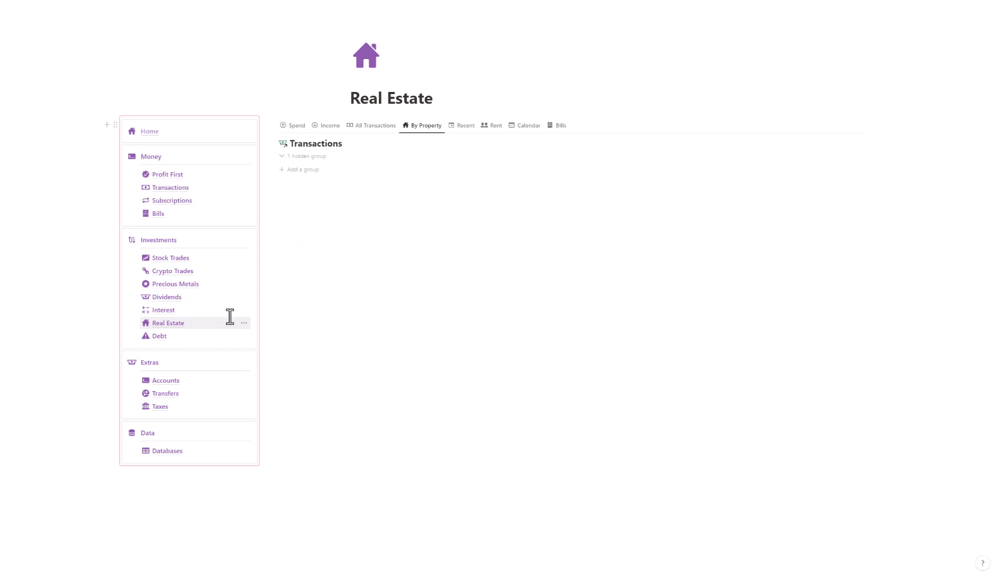
{"action": "left_click", "coordinate": [294, 125]}
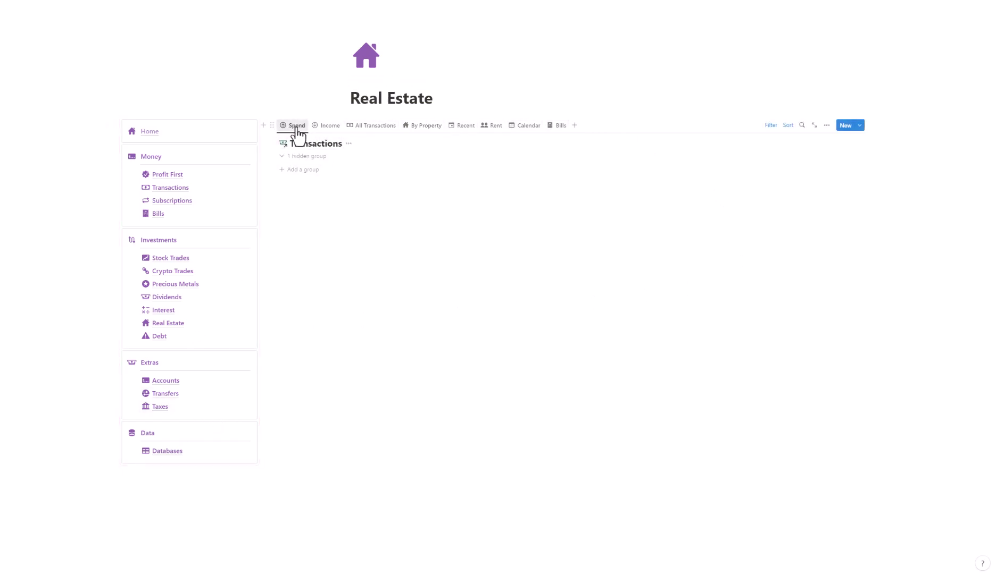
- Open the My Properties database and enter the property's address in its empty entry
{"action": "left_click", "coordinate": [171, 451]}
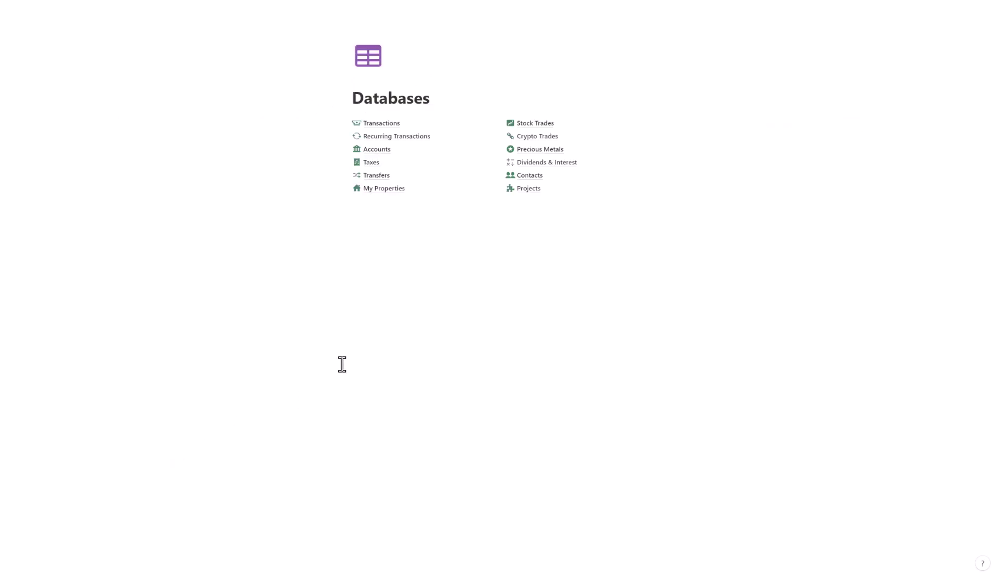
{"action": "left_click", "coordinate": [395, 191]}
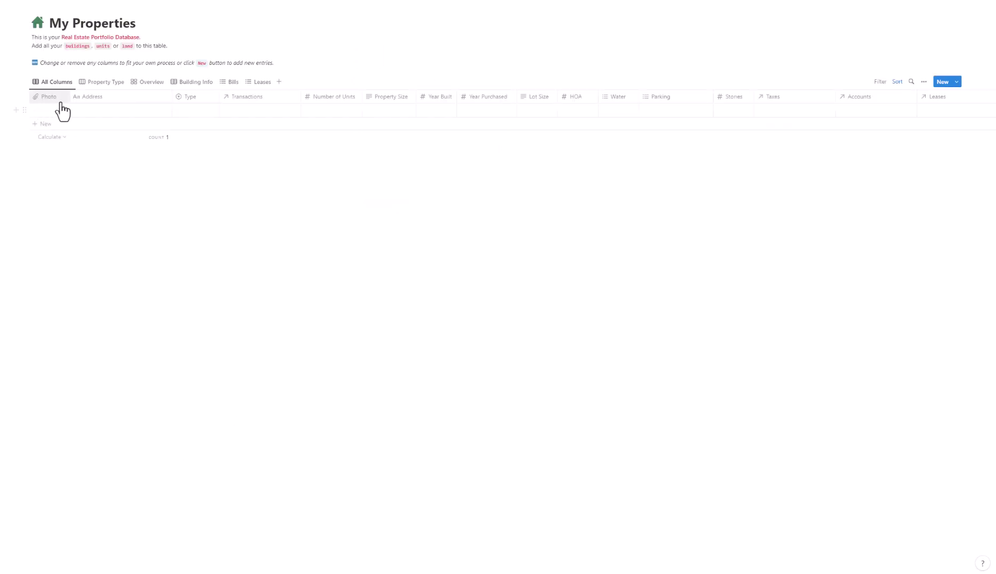
{"action": "left_click", "coordinate": [44, 112]}
{"action": "key", "text": "Escape"}
{"action": "left_click", "coordinate": [112, 111]}
{"action": "type", "text": "123 "}
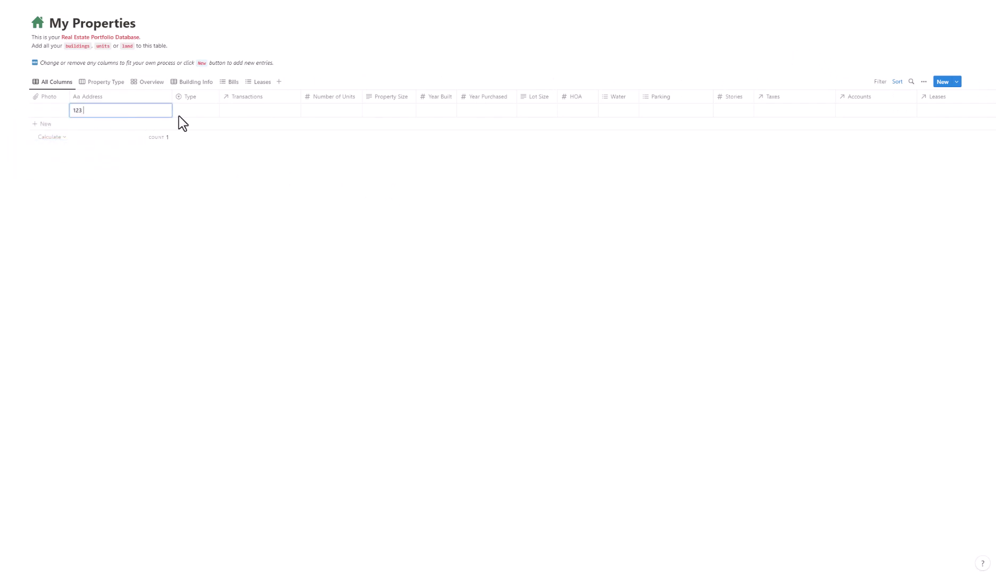
{"action": "type", "text": "Apple, NY"}
- Set the property's type to House, leaving its transactions unlinked
{"action": "left_click", "coordinate": [201, 110]}
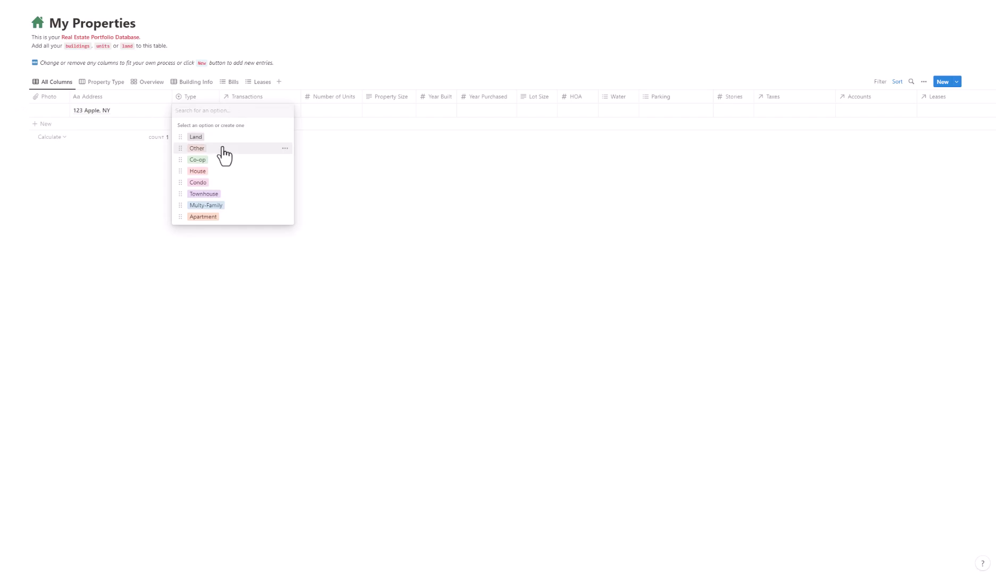
{"action": "left_click", "coordinate": [229, 176]}
{"action": "left_click", "coordinate": [275, 110]}
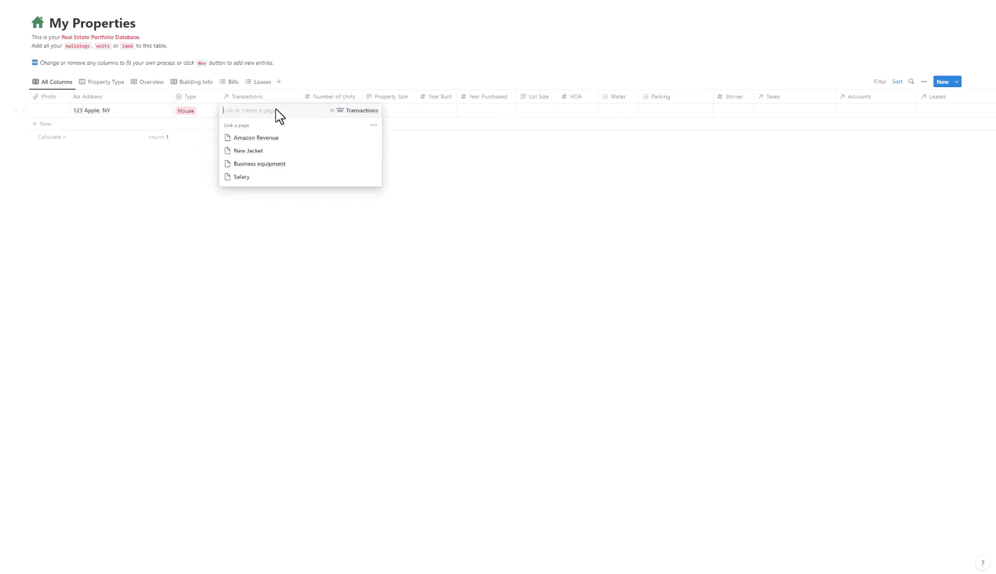
{"action": "key", "text": "Escape"}
- Set the property's number of units to 2 and its property size to 2000sq/f
{"action": "left_click", "coordinate": [343, 110]}
{"action": "type", "text": "2"}
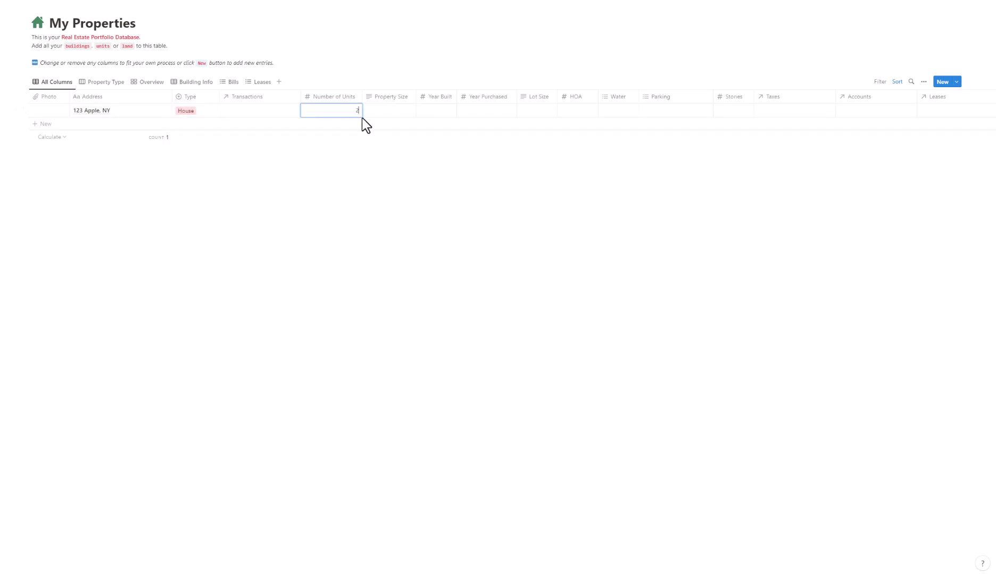
{"action": "left_click", "coordinate": [402, 113]}
{"action": "type", "text": "2000sq/f"}
{"action": "key", "text": "Escape"}
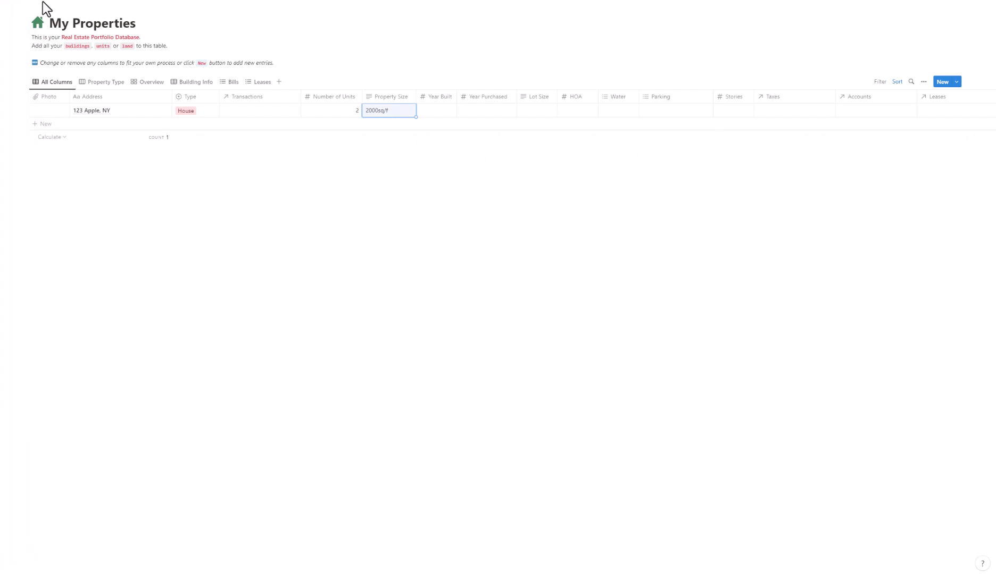
- On the Transactions page, link the Business equipment expense to the property
{"action": "left_click", "coordinate": [123, 6]}
{"action": "left_click", "coordinate": [97, 6]}
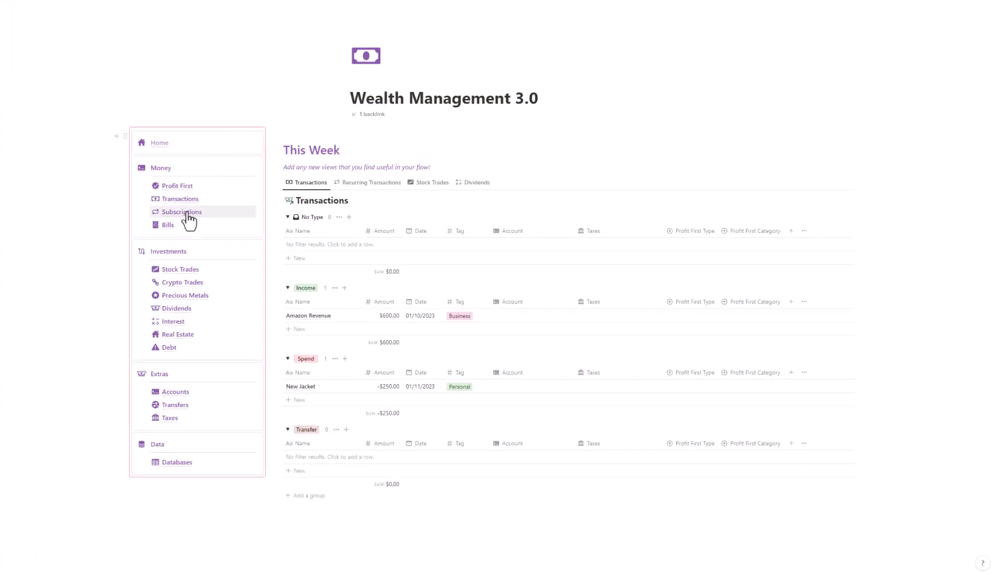
{"action": "left_click", "coordinate": [183, 189]}
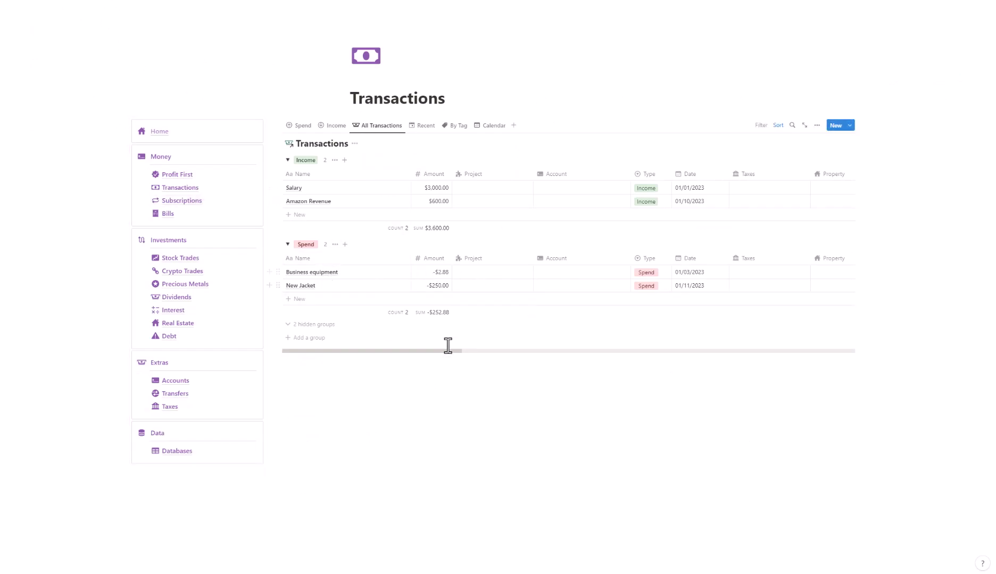
{"action": "left_click_drag", "start_coordinate": [435, 351], "coordinate": [502, 352]}
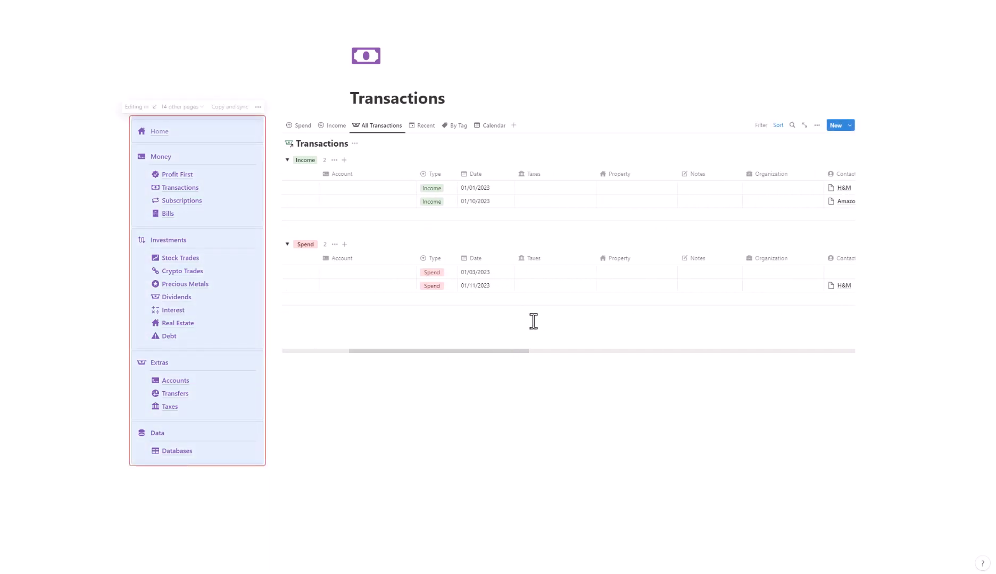
{"action": "left_click", "coordinate": [618, 272]}
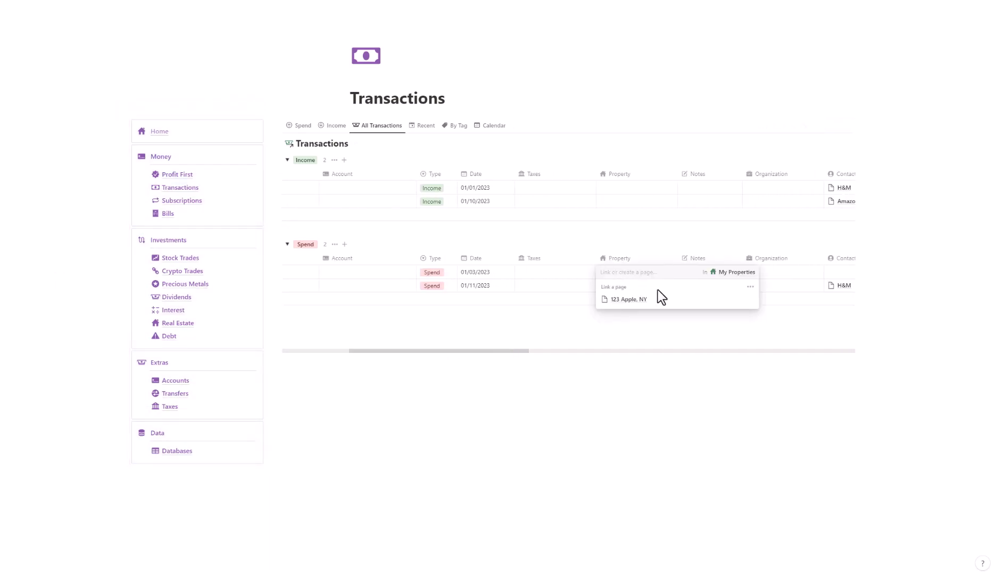
{"action": "left_click", "coordinate": [624, 323]}
{"action": "left_click_drag", "start_coordinate": [470, 351], "coordinate": [382, 343]}
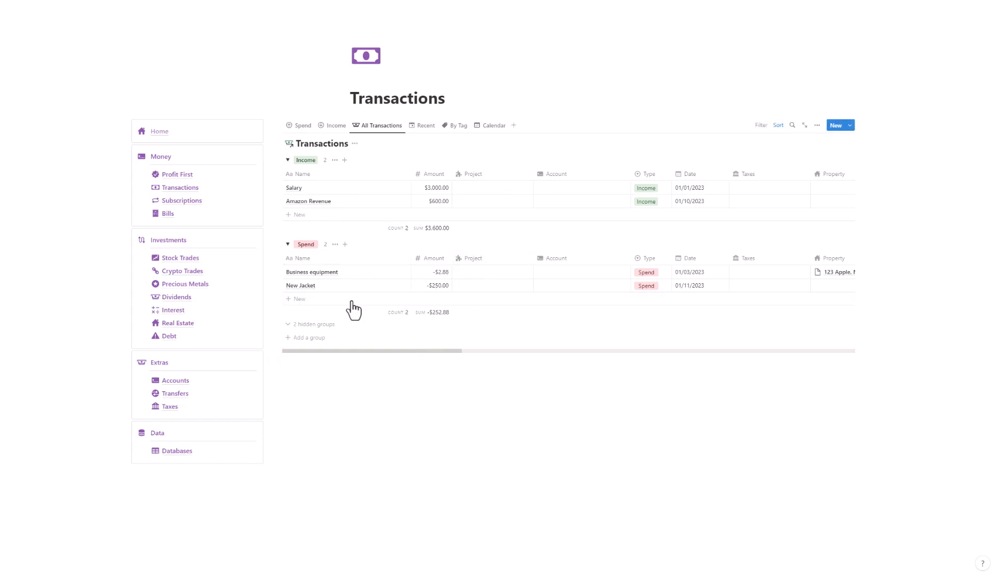
- Show the hidden Property column in the Bills page's Recurring Transactions table
{"action": "left_click", "coordinate": [223, 201]}
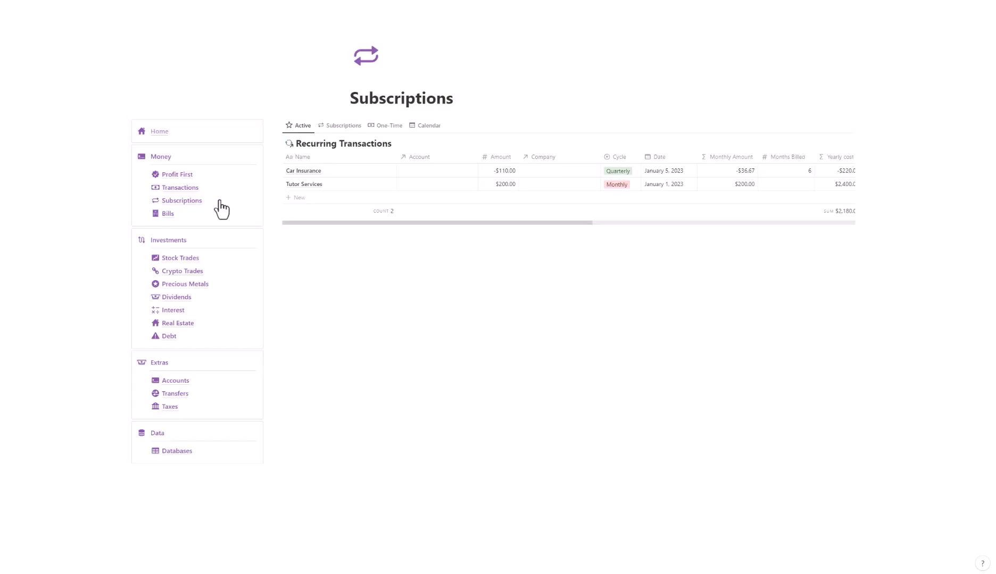
{"action": "left_click", "coordinate": [203, 213]}
{"action": "left_click_drag", "start_coordinate": [497, 222], "coordinate": [775, 179]}
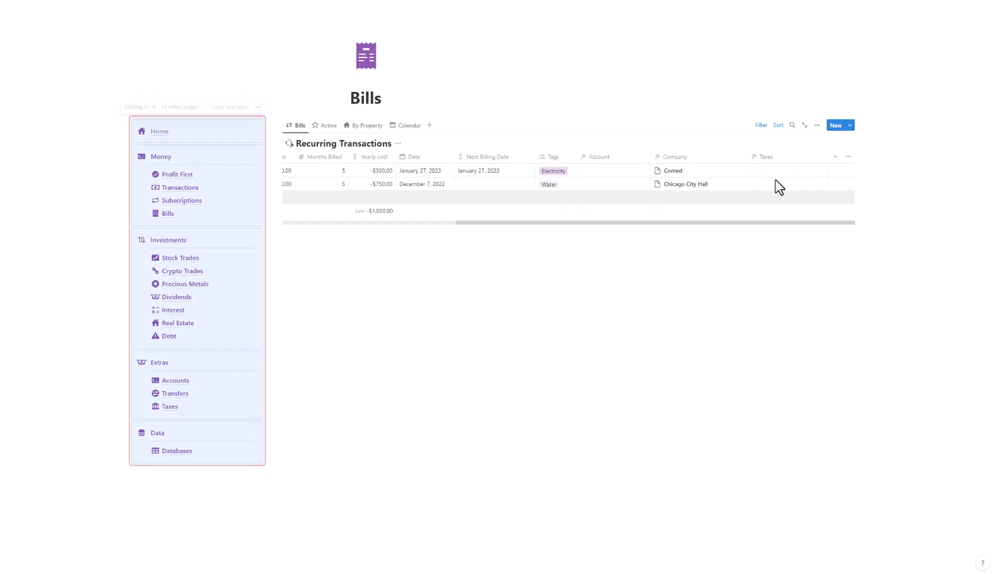
{"action": "left_click", "coordinate": [817, 125]}
{"action": "left_click", "coordinate": [805, 204]}
{"action": "scroll", "coordinate": [815, 225], "scroll_direction": "down", "scroll_amount": 3}
{"action": "left_click", "coordinate": [831, 253]}
{"action": "left_click", "coordinate": [667, 302]}
{"action": "scroll", "coordinate": [697, 223], "scroll_direction": "right", "scroll_amount": 3}
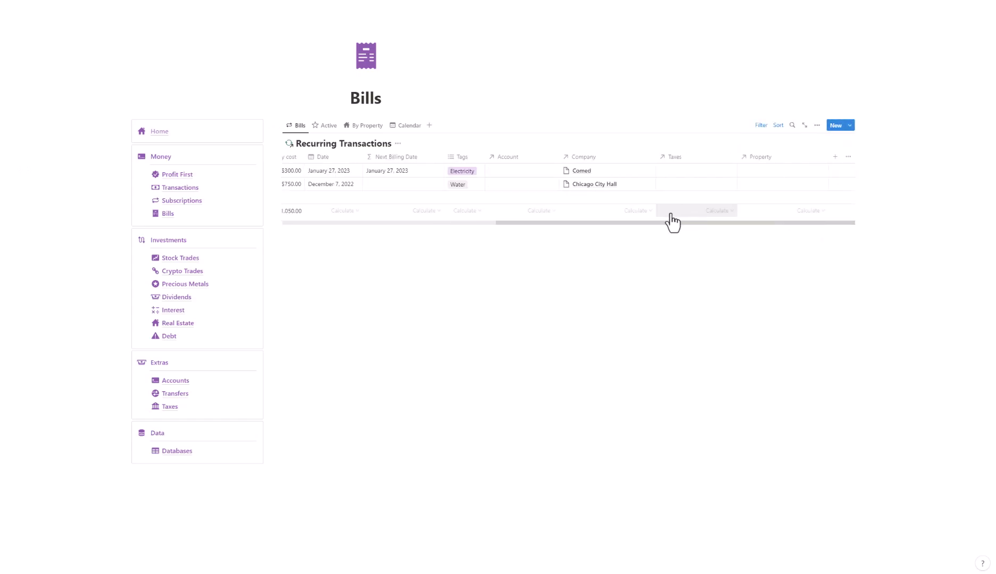
- Link the electricity bill to the property and copy that link to the water bill
{"action": "left_click", "coordinate": [788, 172]}
{"action": "left_click", "coordinate": [775, 200]}
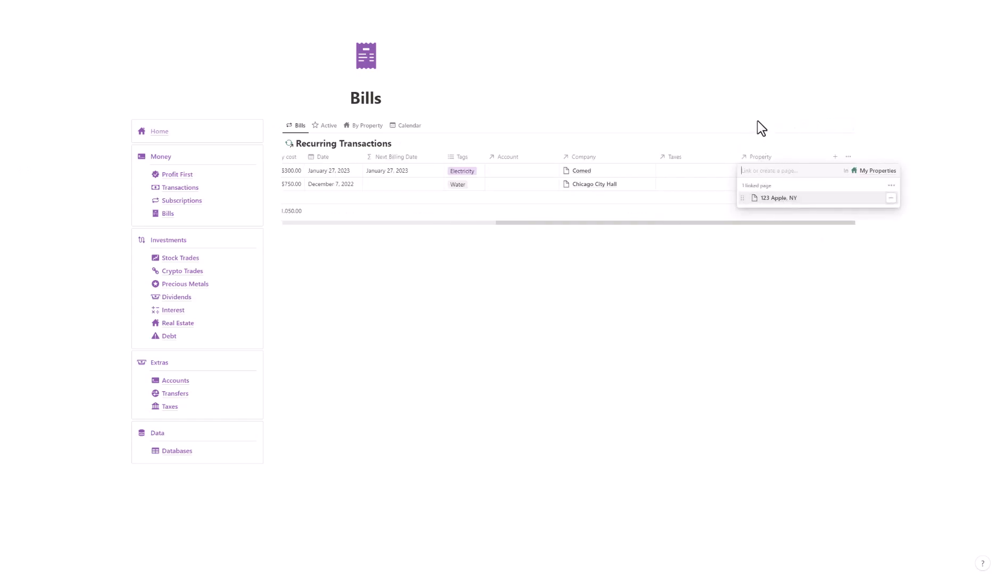
{"action": "left_click", "coordinate": [757, 121]}
{"action": "left_click_drag", "start_coordinate": [827, 175], "coordinate": [827, 187]}
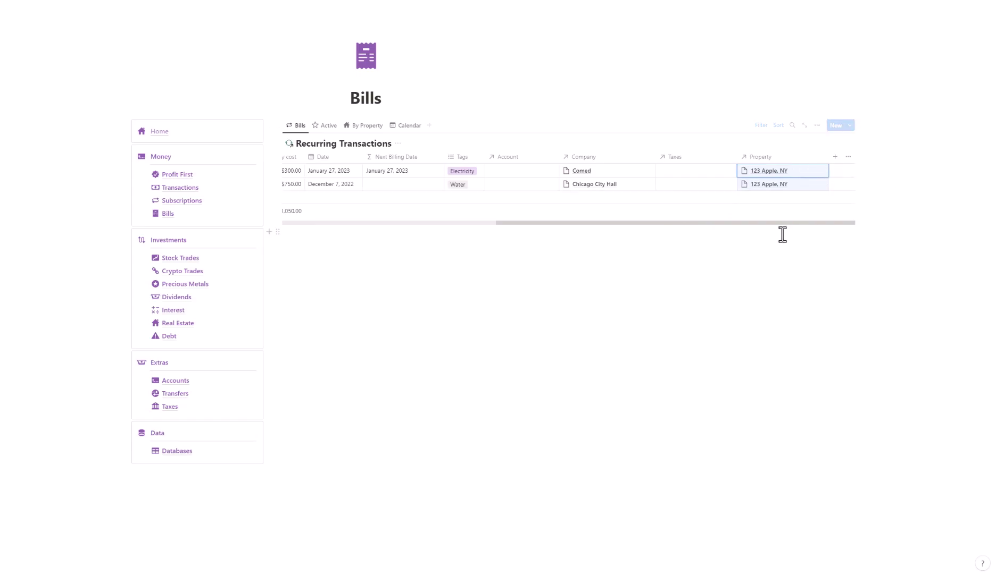
{"action": "left_click_drag", "start_coordinate": [680, 222], "coordinate": [507, 222]}
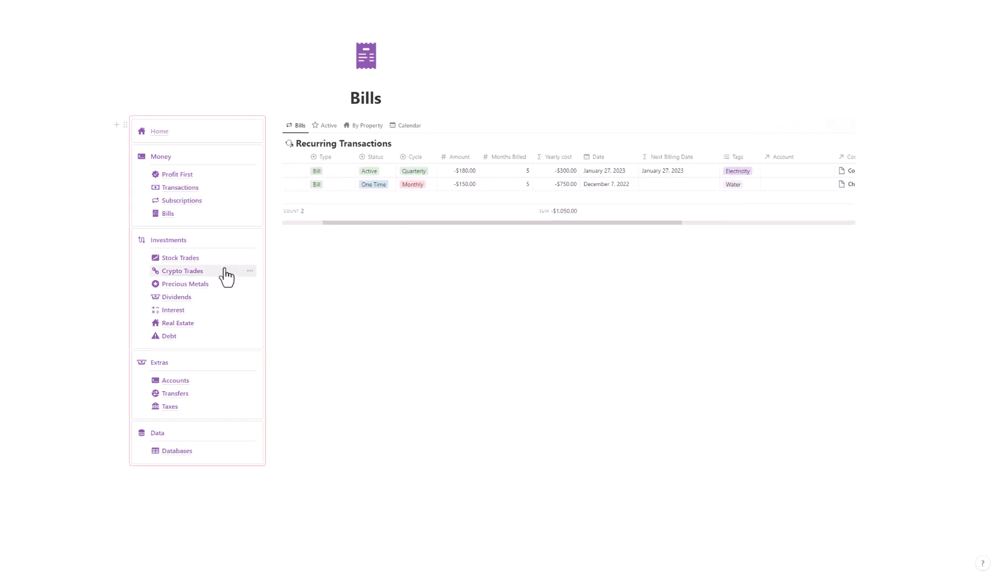
- Add a New Window expense under the property in the Real Estate Spend view, dated 12/30/2022 with an amount of -500
{"action": "left_click", "coordinate": [177, 323]}
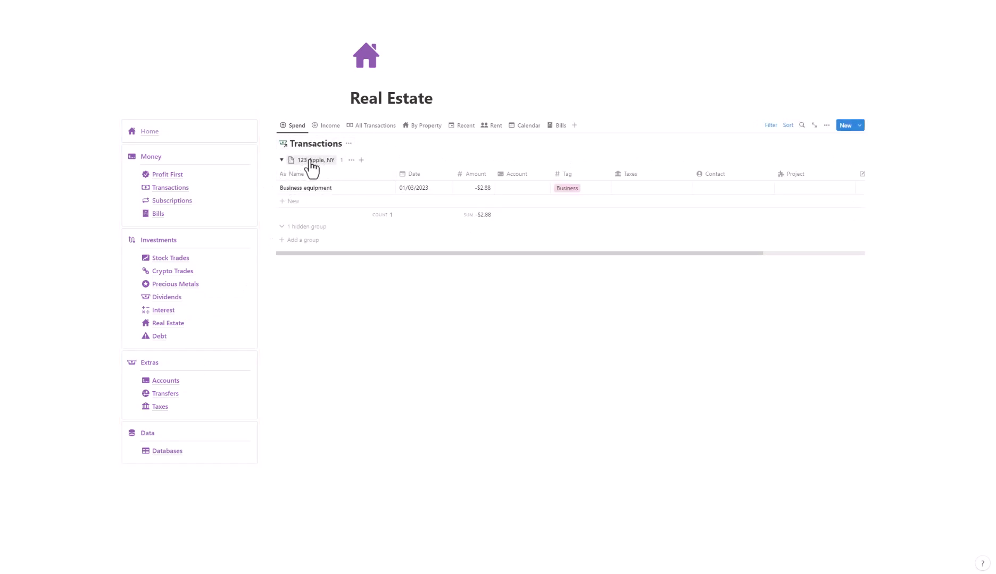
{"action": "left_click", "coordinate": [314, 202]}
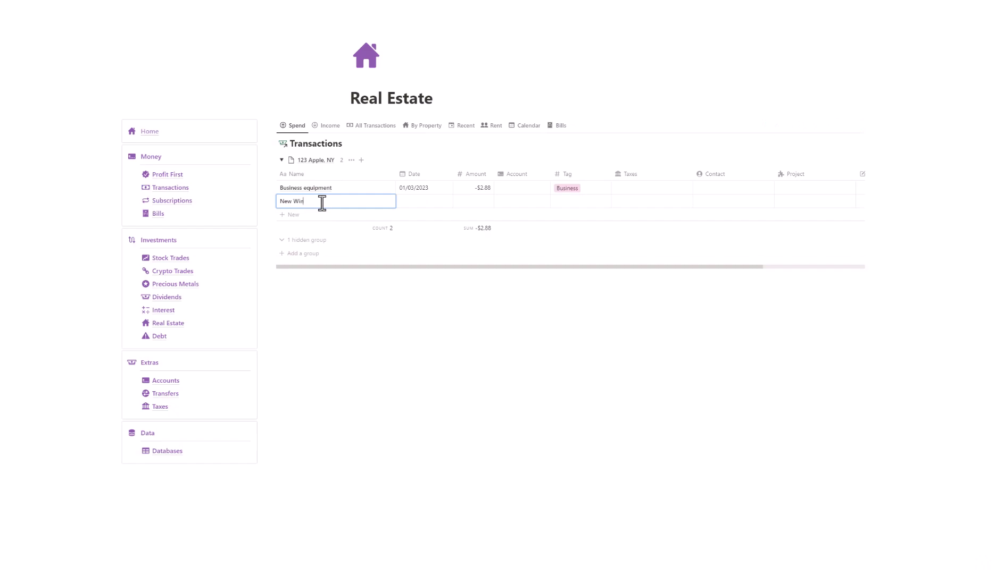
{"action": "left_click", "coordinate": [448, 203]}
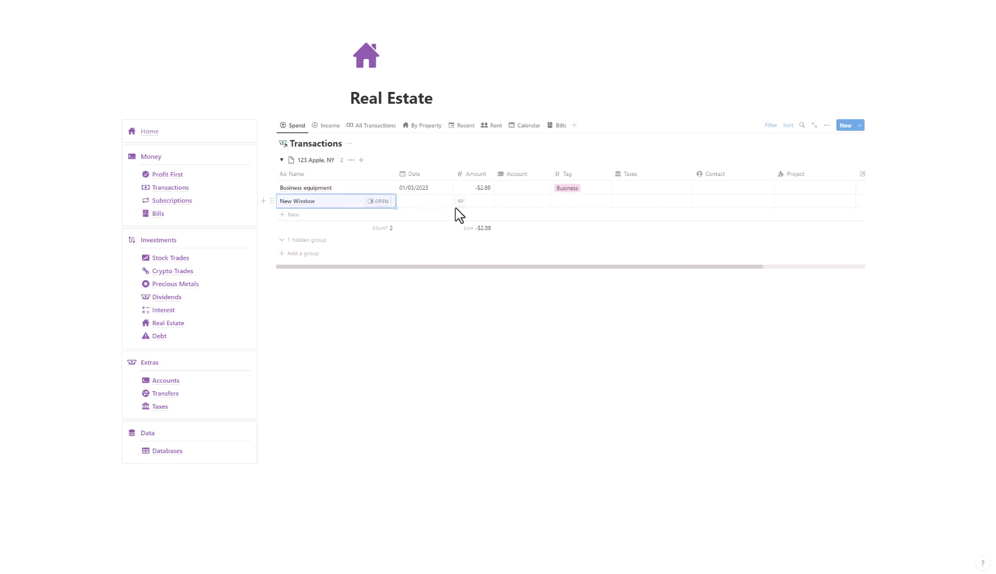
{"action": "left_click", "coordinate": [441, 202]}
{"action": "left_click", "coordinate": [467, 263]}
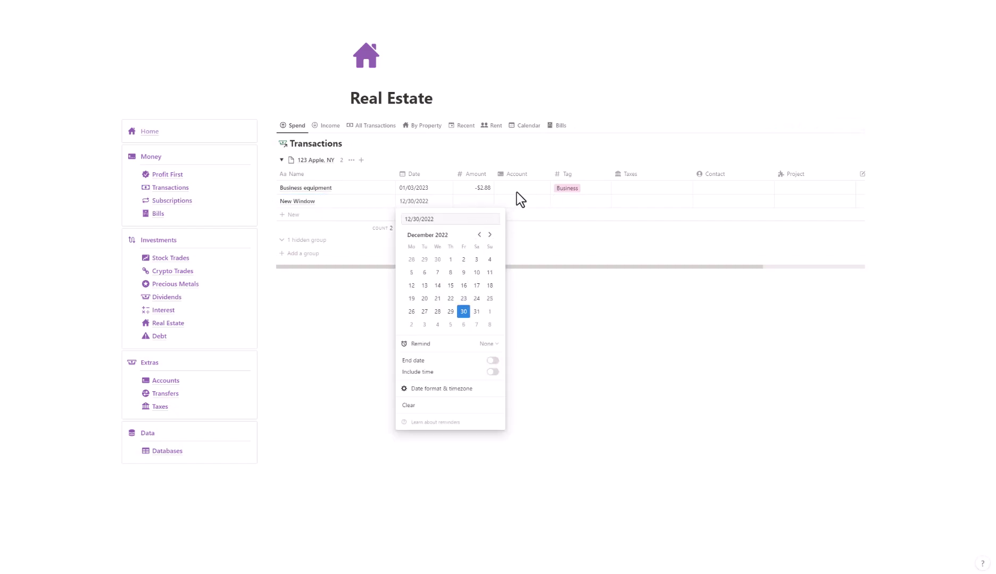
{"action": "key", "text": "Escape"}
{"action": "left_click", "coordinate": [480, 201]}
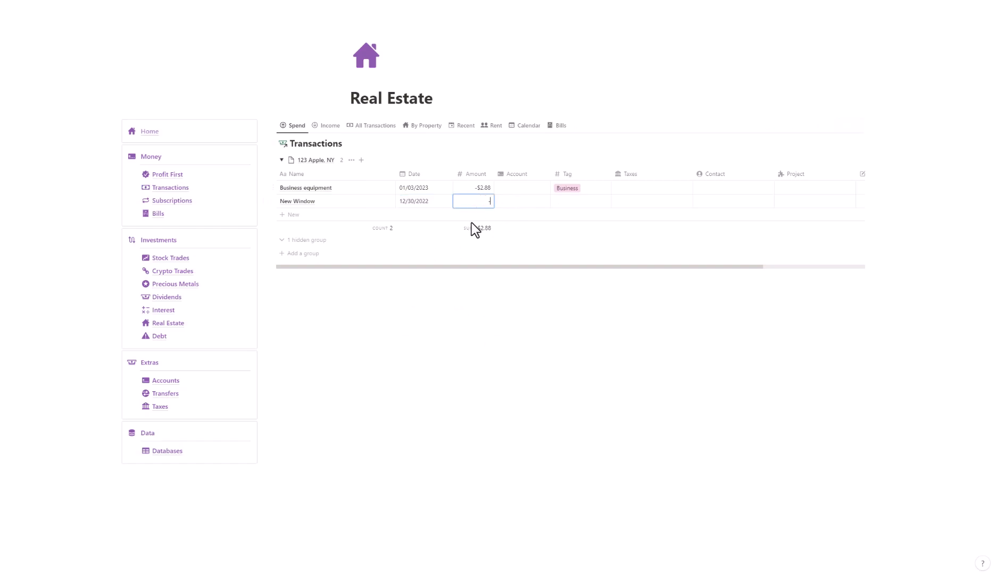
{"action": "type", "text": "-500"}
- Tag the New Window expense with Real Estate and Business
{"action": "left_click", "coordinate": [580, 203]}
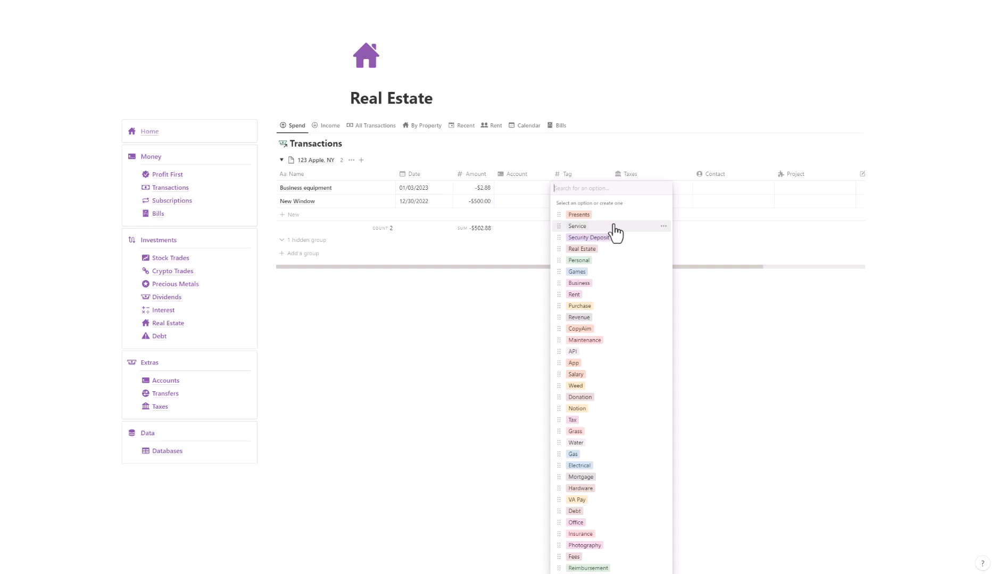
{"action": "type", "text": "Real"}
{"action": "left_click", "coordinate": [615, 228]}
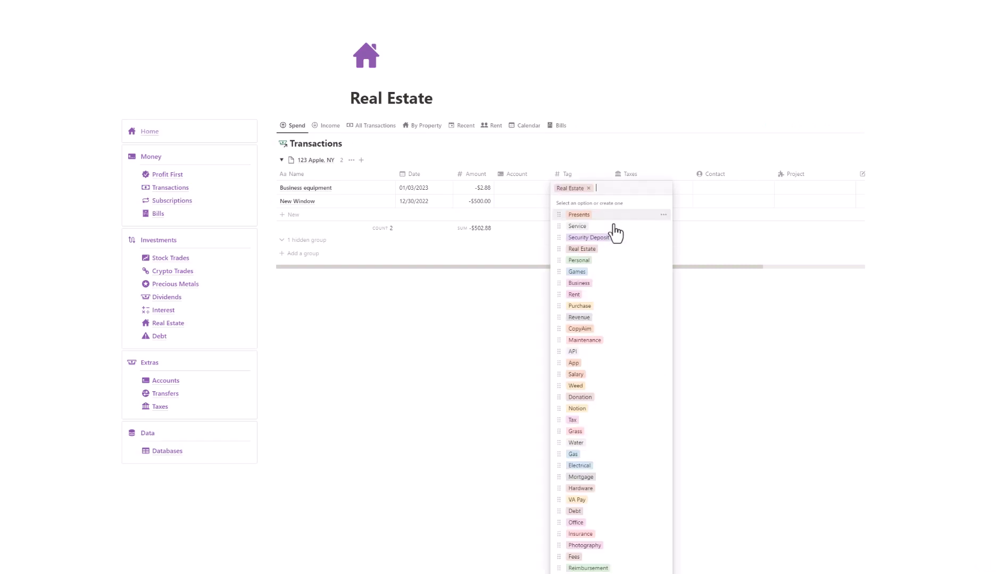
{"action": "type", "text": "bu"}
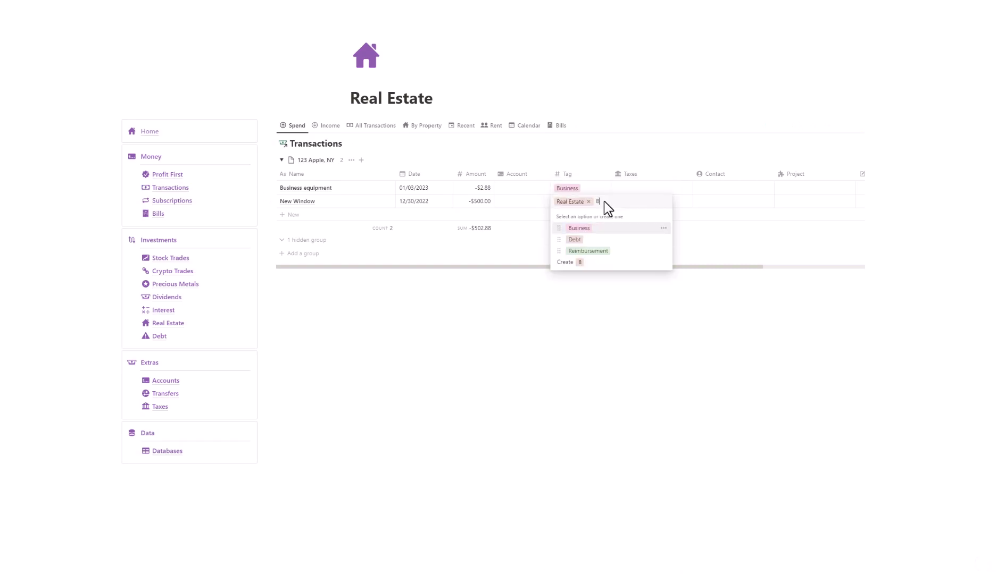
{"action": "key", "text": "Return"}
{"action": "left_click", "coordinate": [678, 116]}
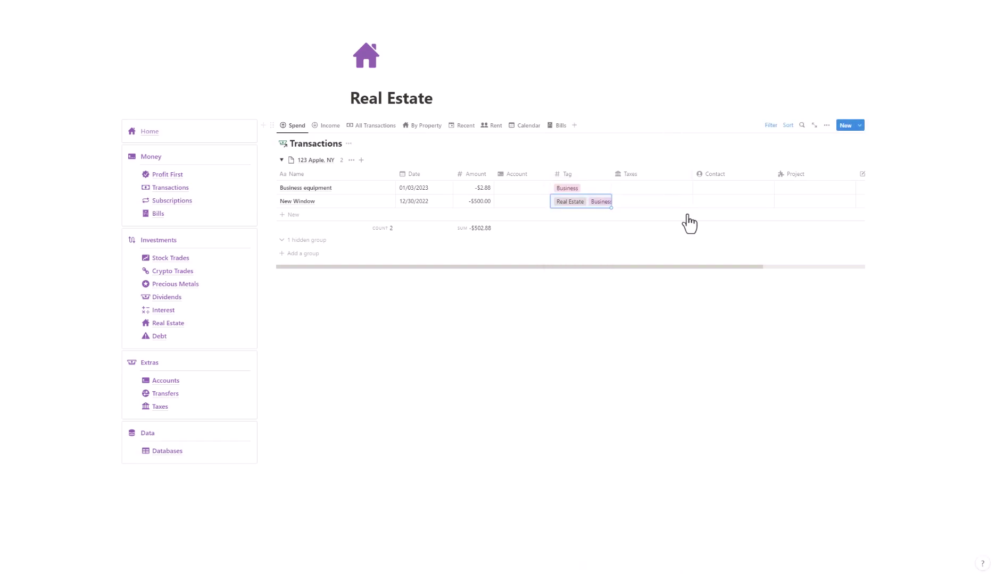
- Check the New Window entry among the spend items on the Transactions page
{"action": "mouse_move", "coordinate": [678, 267]}
{"action": "left_mouse_down"}
{"action": "mouse_move", "coordinate": [821, 264]}
{"action": "mouse_move", "coordinate": [696, 265]}
{"action": "left_mouse_up"}
{"action": "left_click", "coordinate": [180, 190]}
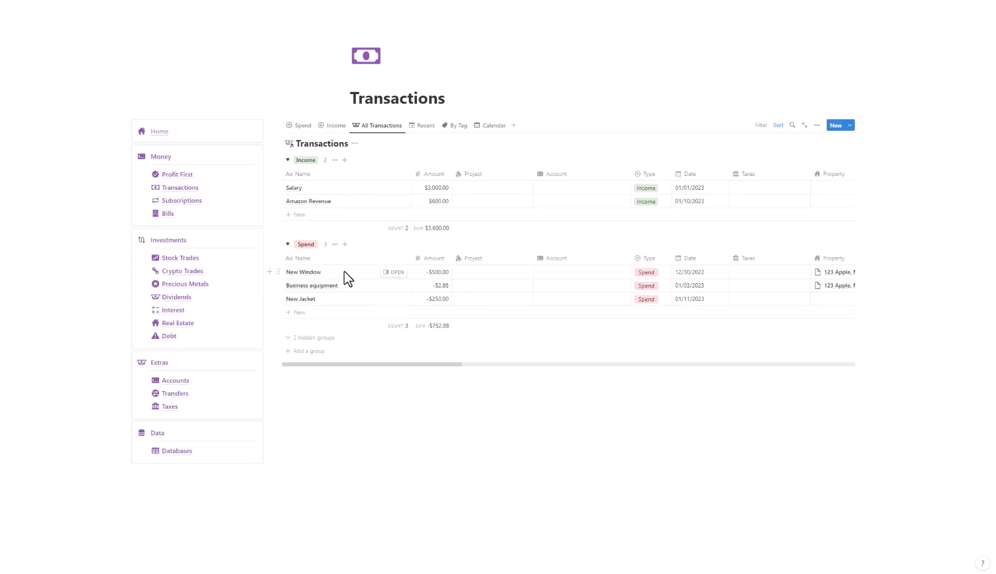
{"action": "mouse_move", "coordinate": [438, 365]}
{"action": "left_mouse_down"}
{"action": "mouse_move", "coordinate": [550, 363]}
{"action": "mouse_move", "coordinate": [442, 363]}
{"action": "left_mouse_up"}
- In the Real Estate Income view, reveal the hidden No Property group and add a new transaction
{"action": "left_click", "coordinate": [224, 328]}
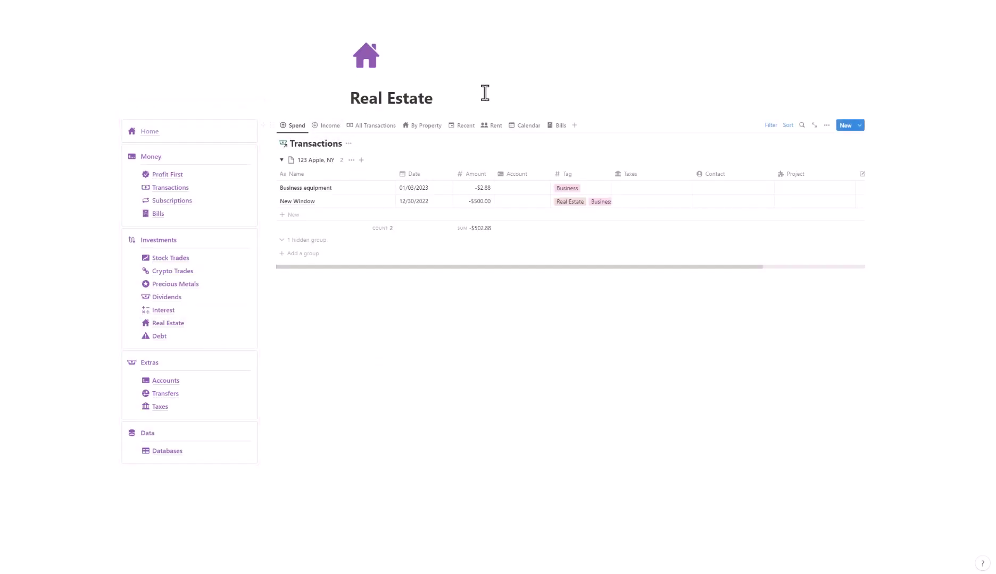
{"action": "left_click", "coordinate": [327, 126]}
{"action": "left_click", "coordinate": [318, 157]}
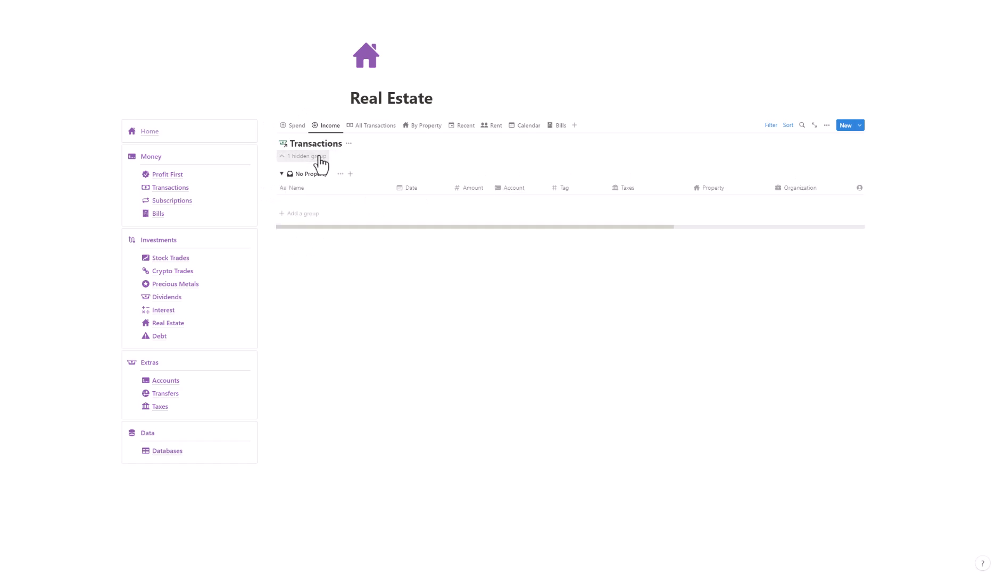
{"action": "left_click", "coordinate": [309, 210]}
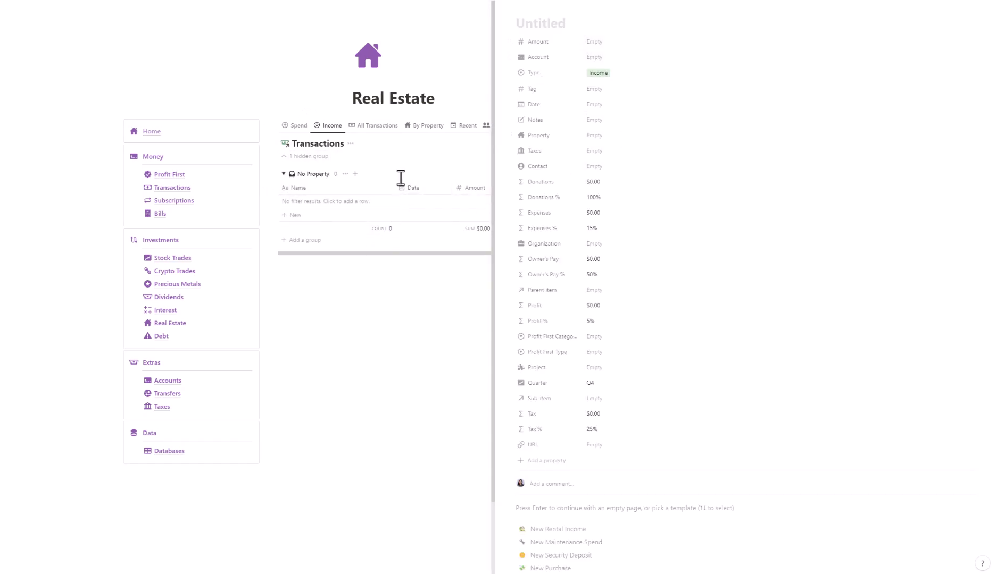
- Set the new income transaction's amount to 2000
{"action": "left_click", "coordinate": [617, 53]}
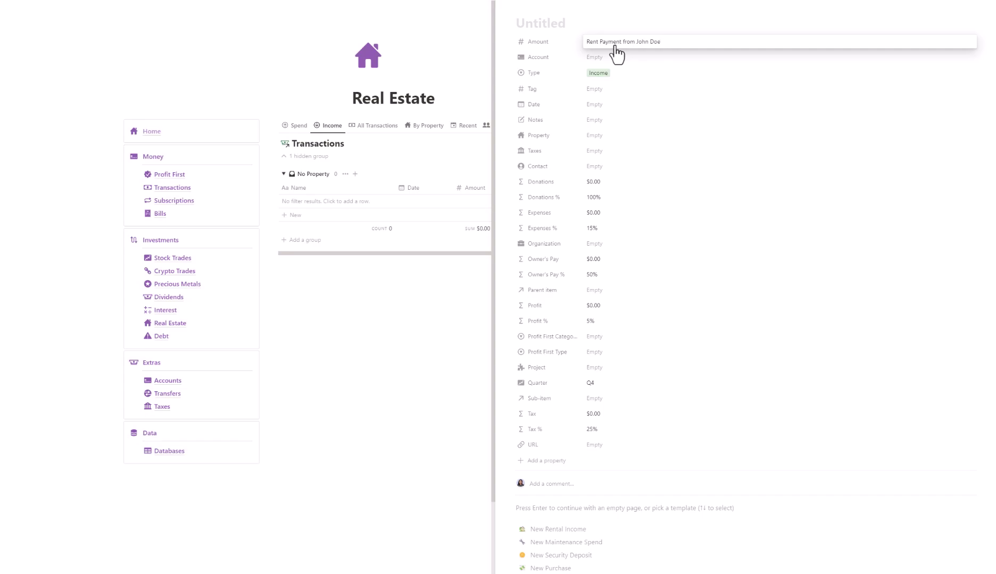
{"action": "key", "text": "Escape"}
{"action": "left_click", "coordinate": [623, 42]}
{"action": "type", "text": "2000"}
{"action": "key", "text": "Return"}
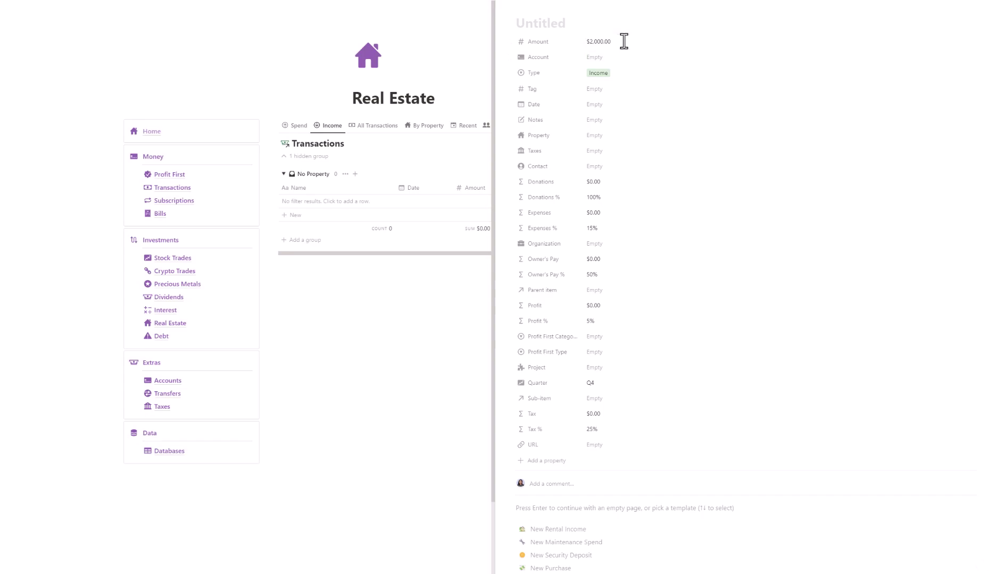
- Tag the income transaction as Real Estate and date it 01/01/2023
{"action": "left_click", "coordinate": [617, 92]}
{"action": "type", "text": "real"}
{"action": "left_click", "coordinate": [636, 117]}
{"action": "key", "text": "Escape"}
{"action": "left_click", "coordinate": [624, 108]}
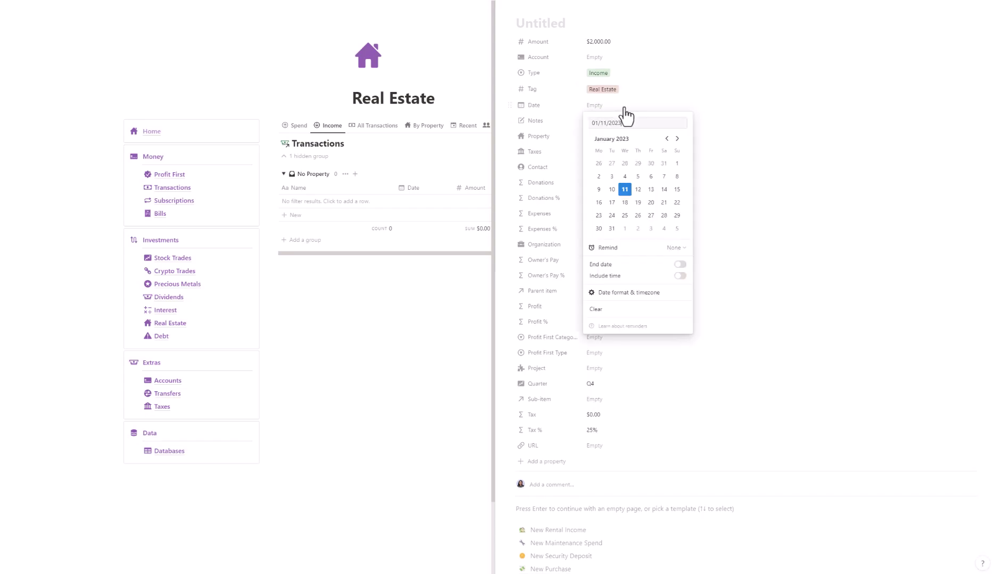
{"action": "left_click", "coordinate": [677, 161]}
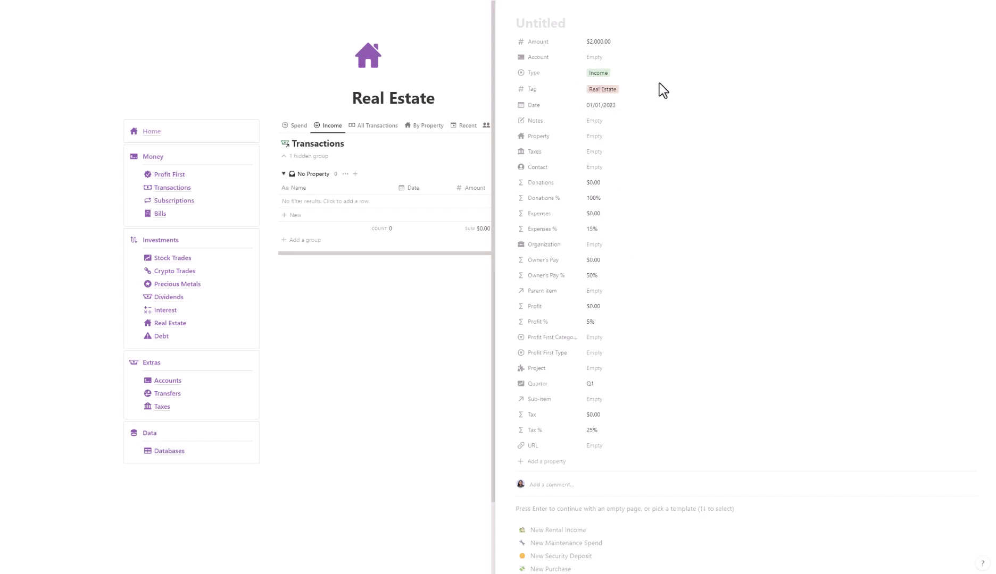
- Link the income transaction to the property and create a contact with the tenant's full name marked (tenant)
{"action": "left_click", "coordinate": [624, 137]}
{"action": "key", "text": "Escape"}
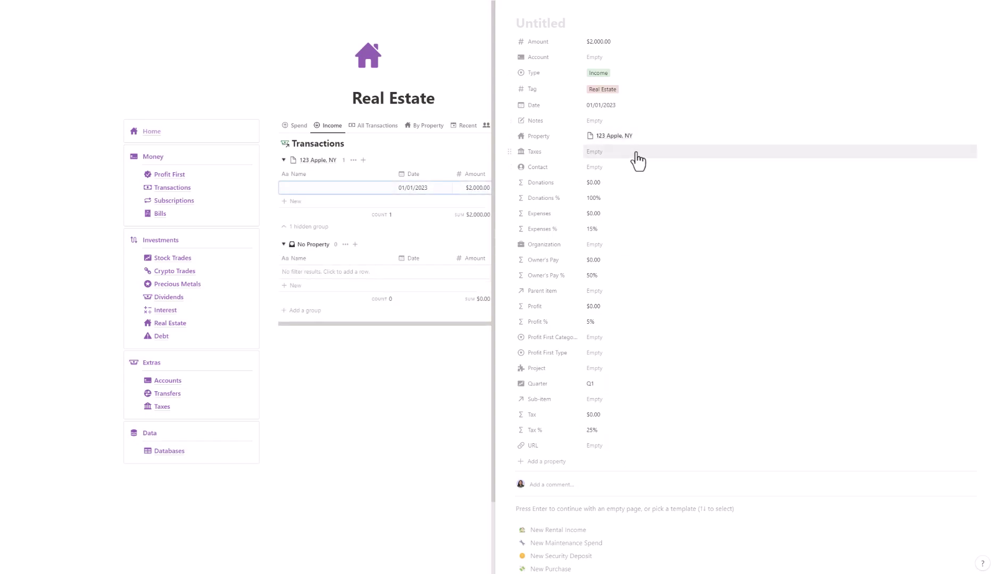
{"action": "left_click", "coordinate": [631, 169]}
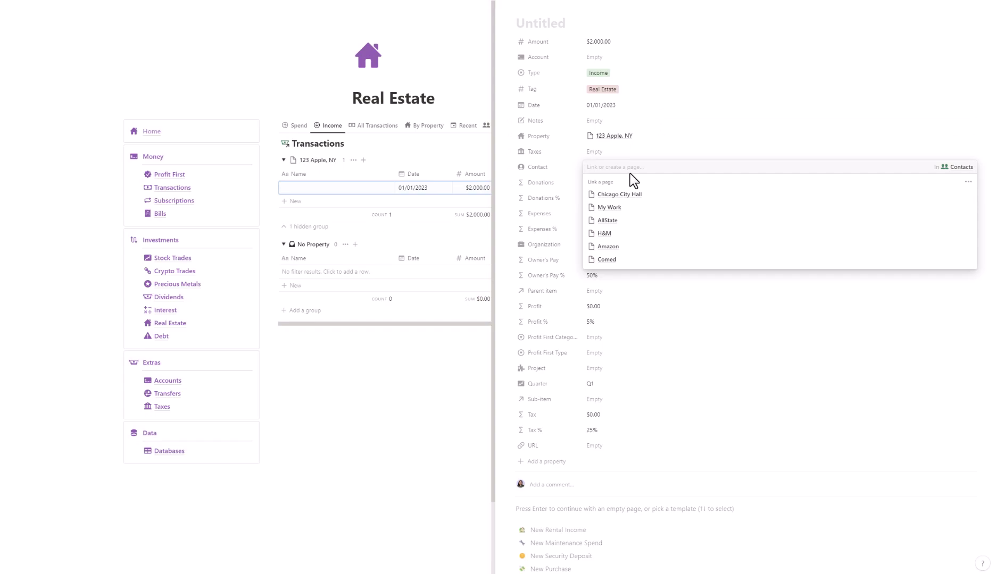
{"action": "type", "text": "John Doe ("}
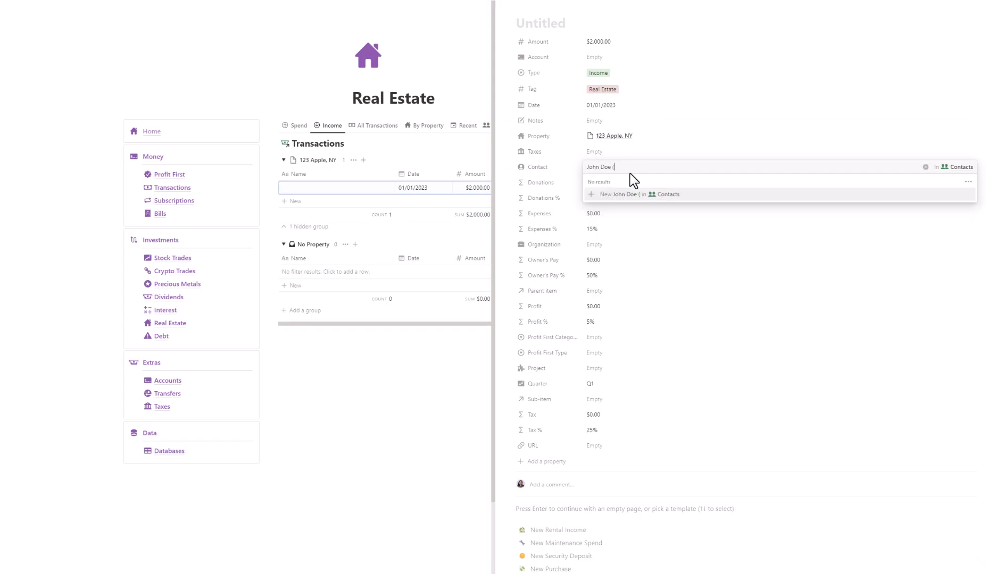
{"action": "type", "text": "tenant)"}
{"action": "key", "text": "Return"}
{"action": "key", "text": "Escape"}
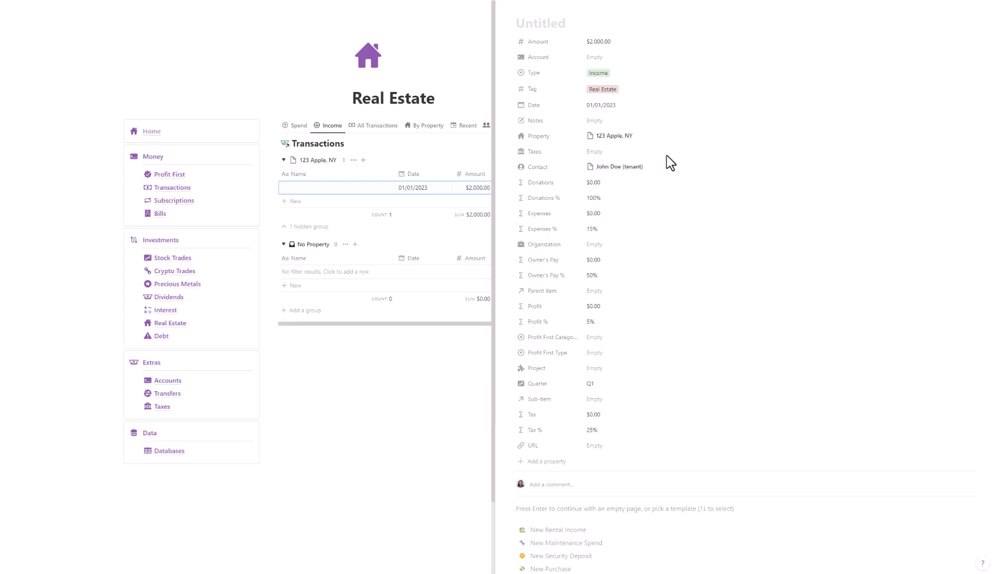
- Name the income transaction "Rent Payment from" followed by the tenant's full name as plain text, and collapse the No Property group
{"action": "left_click", "coordinate": [418, 373]}
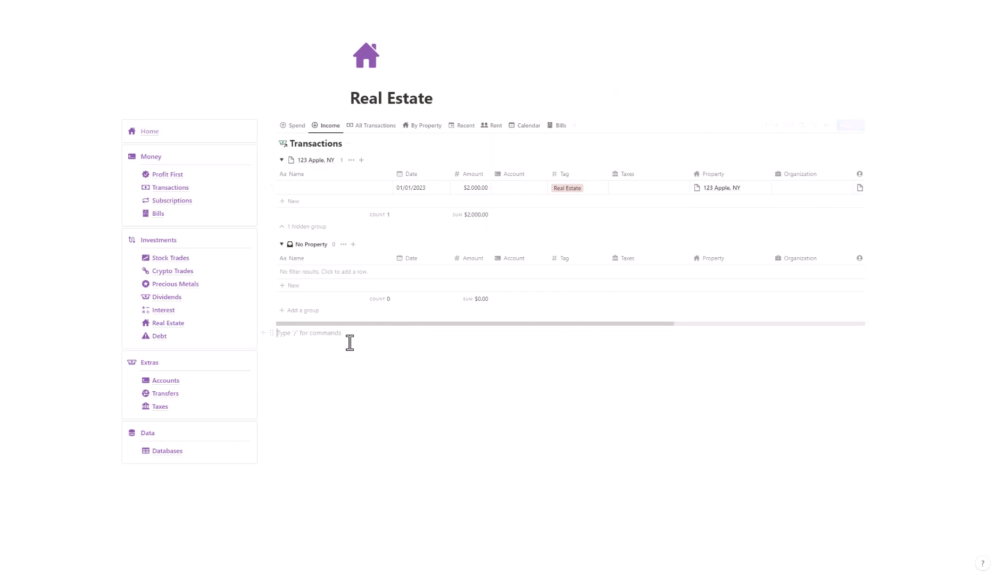
{"action": "left_click", "coordinate": [319, 186]}
{"action": "type", "text": "Re"}
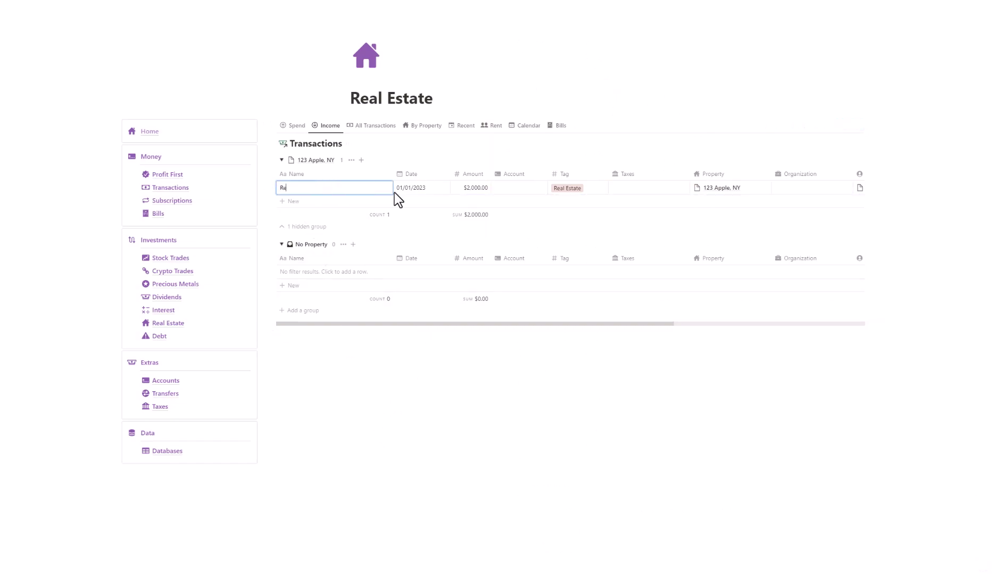
{"action": "type", "text": "nt Payment from @Jo"}
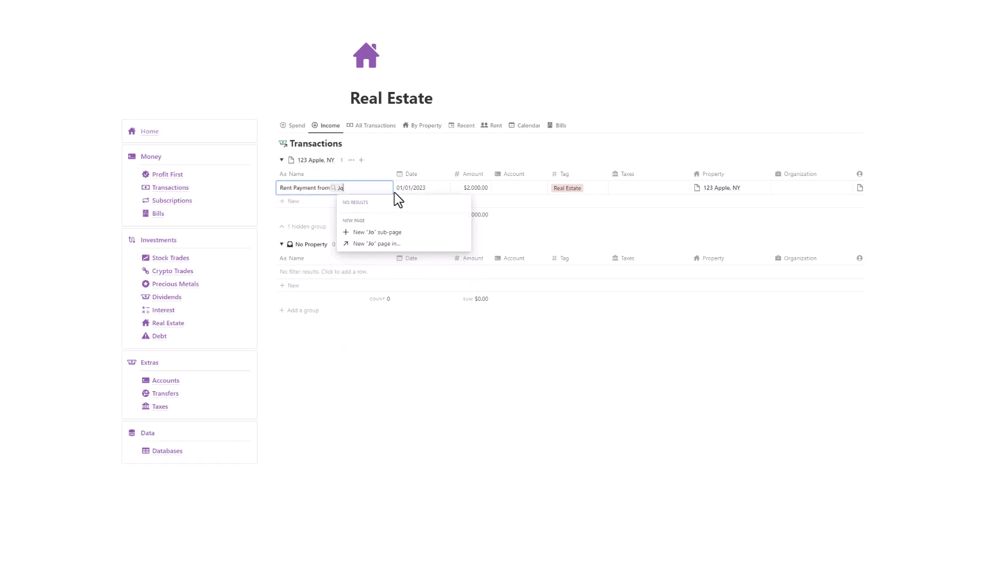
{"action": "type", "text": "hn Does"}
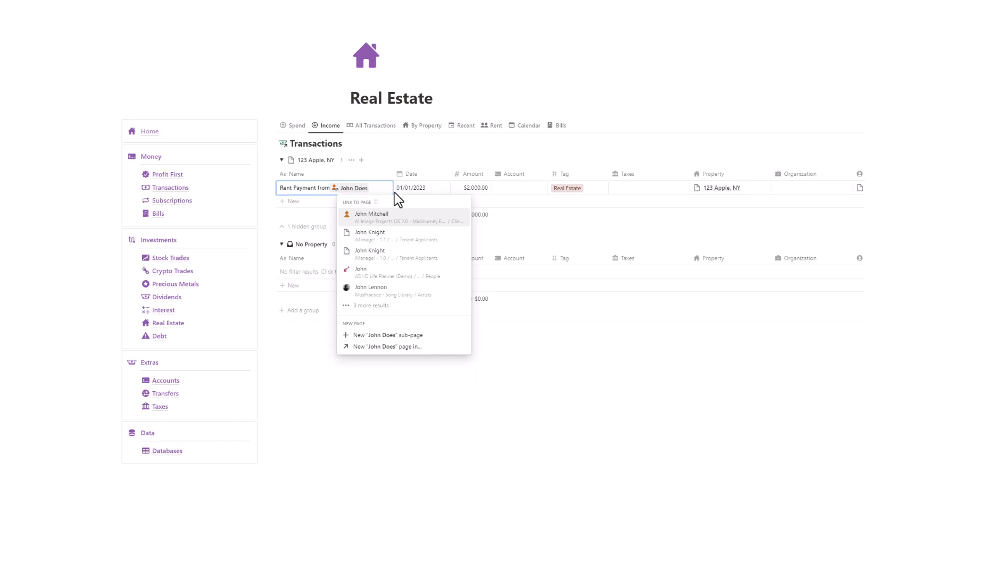
{"action": "key", "text": "BackSpace"}
{"action": "type", "text": "("}
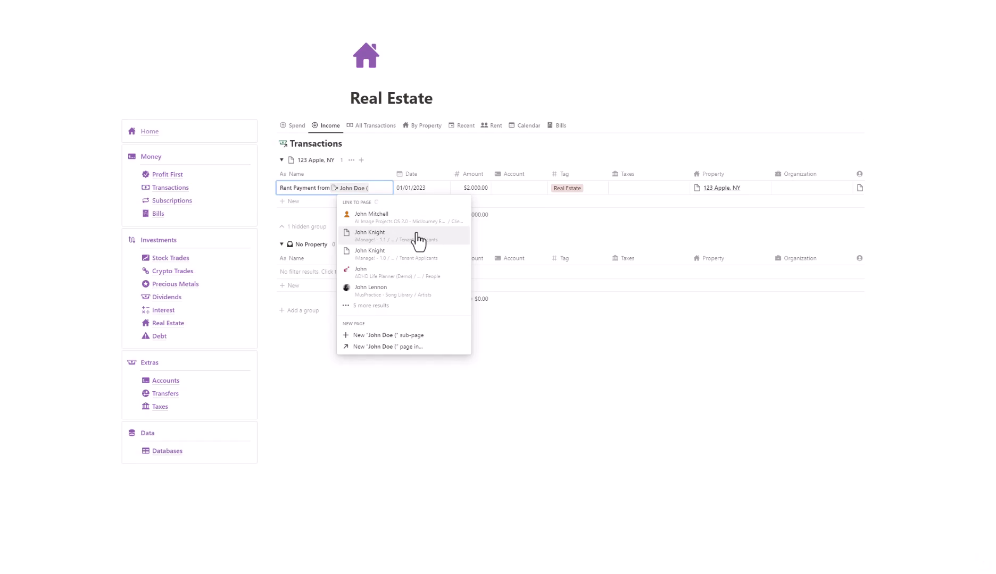
{"action": "type", "text": "tenant)"}
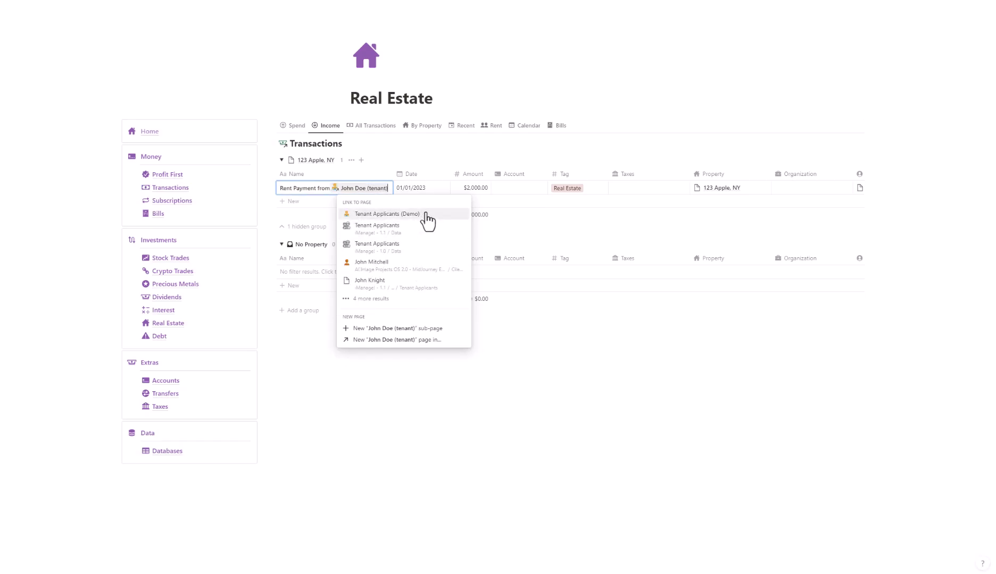
{"action": "left_click_drag", "start_coordinate": [389, 187], "coordinate": [334, 187]}
{"action": "key", "text": "BackSpace"}
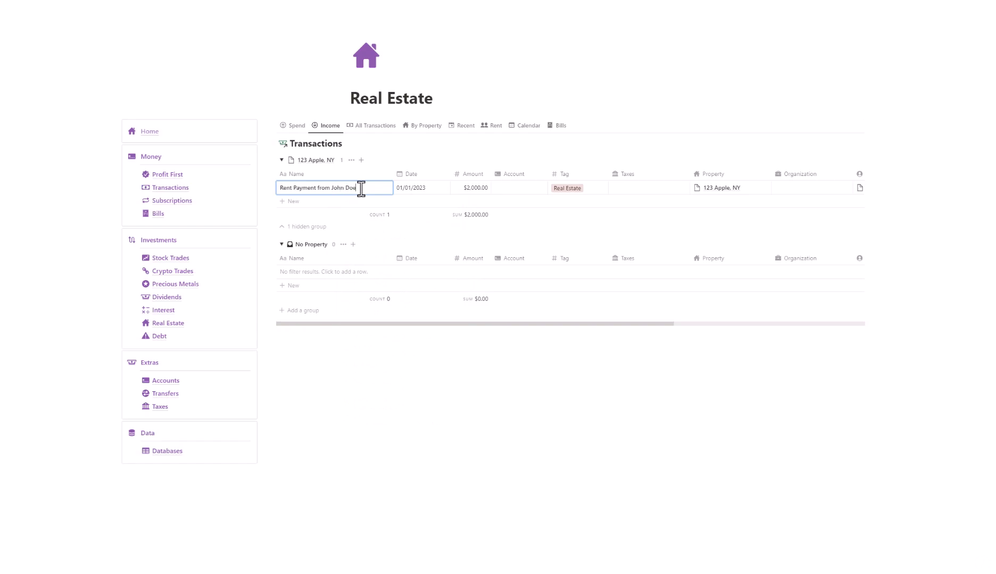
{"action": "left_click", "coordinate": [933, 177]}
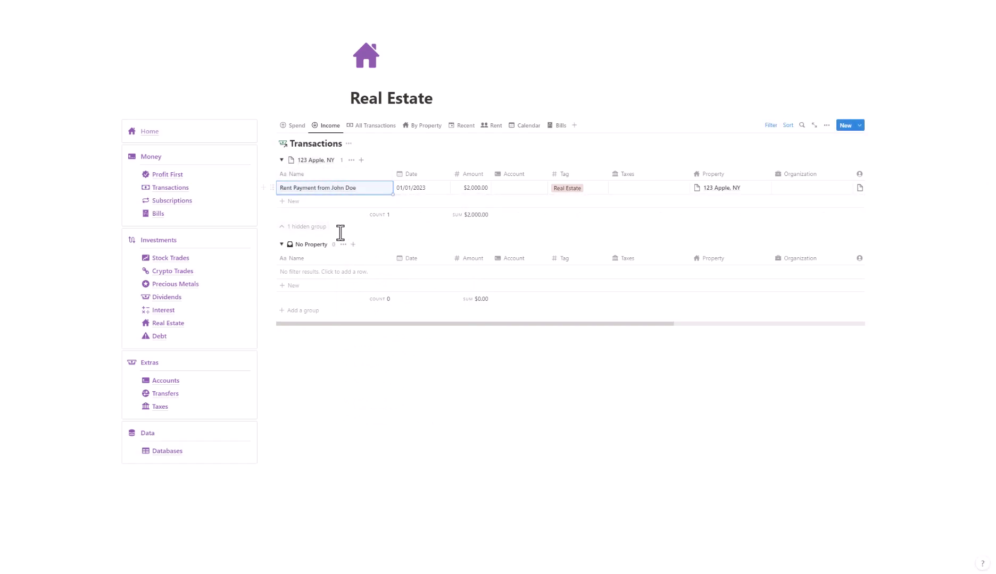
{"action": "left_click", "coordinate": [281, 245]}
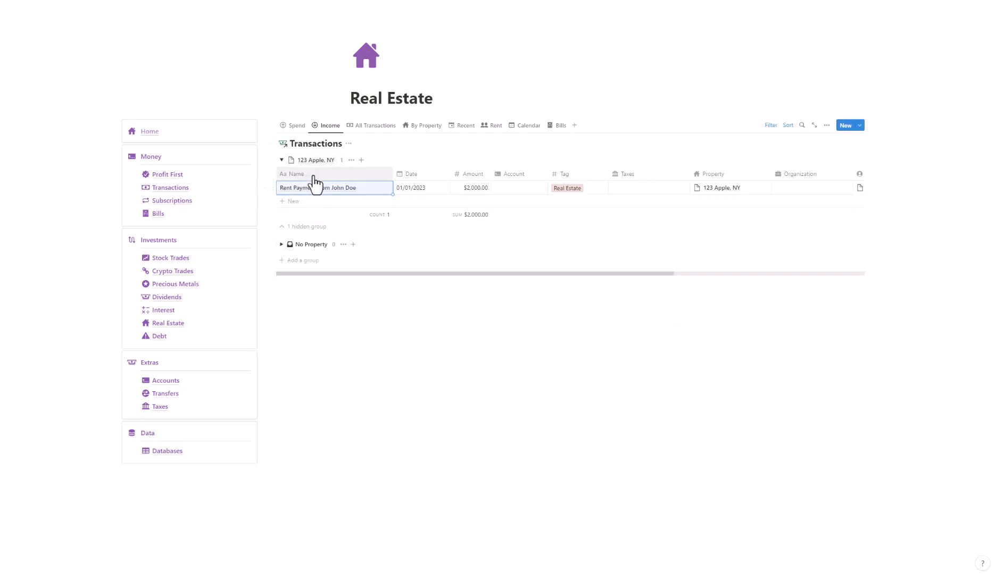
- Review the property's transactions across the Spend, Income, All Transactions, By Property, Recent and Rent views
{"action": "left_click", "coordinate": [303, 128]}
{"action": "left_click", "coordinate": [326, 126]}
{"action": "left_click", "coordinate": [381, 127]}
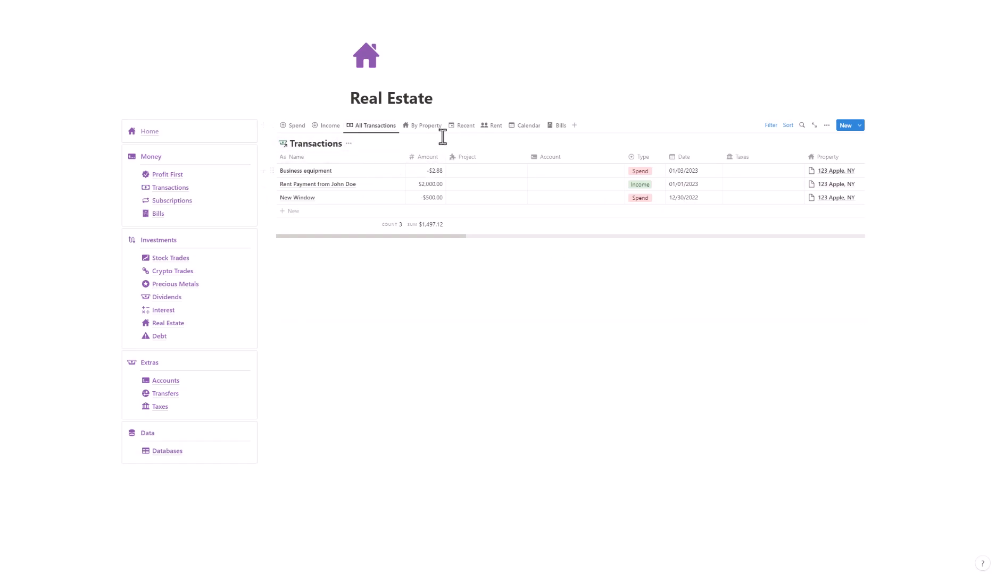
{"action": "left_click", "coordinate": [423, 131]}
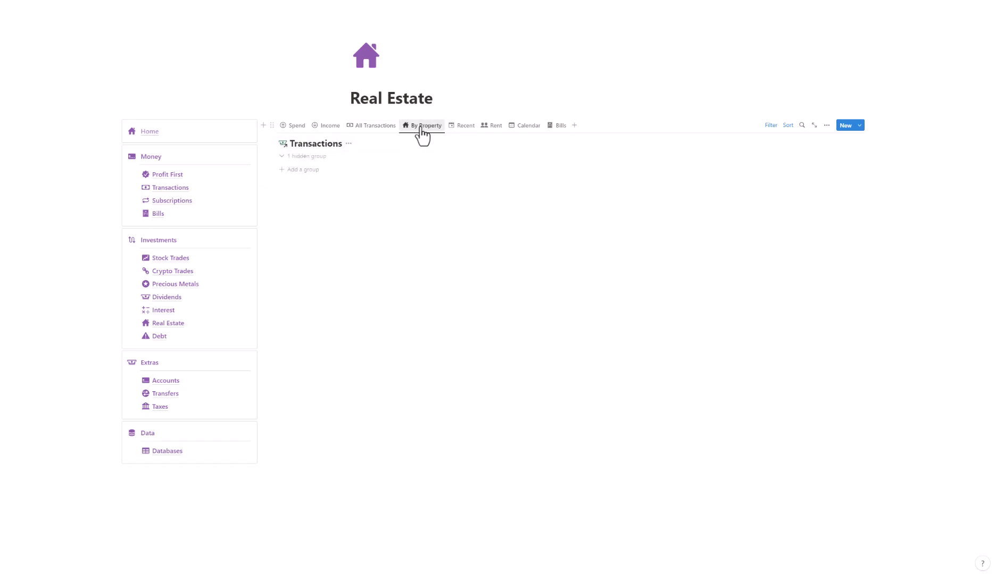
{"action": "left_click", "coordinate": [461, 131]}
{"action": "left_click", "coordinate": [494, 132]}
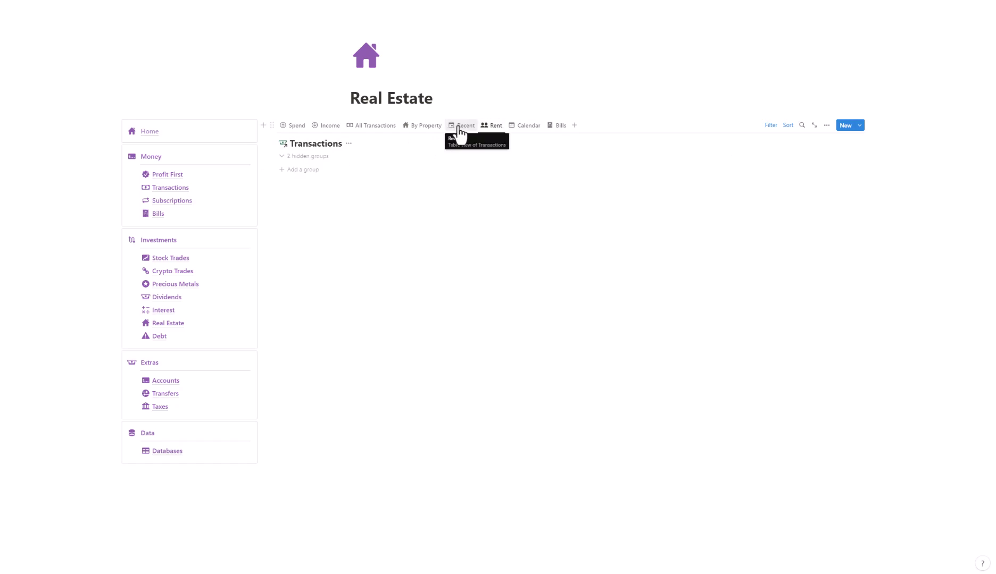
{"action": "left_click", "coordinate": [434, 128]}
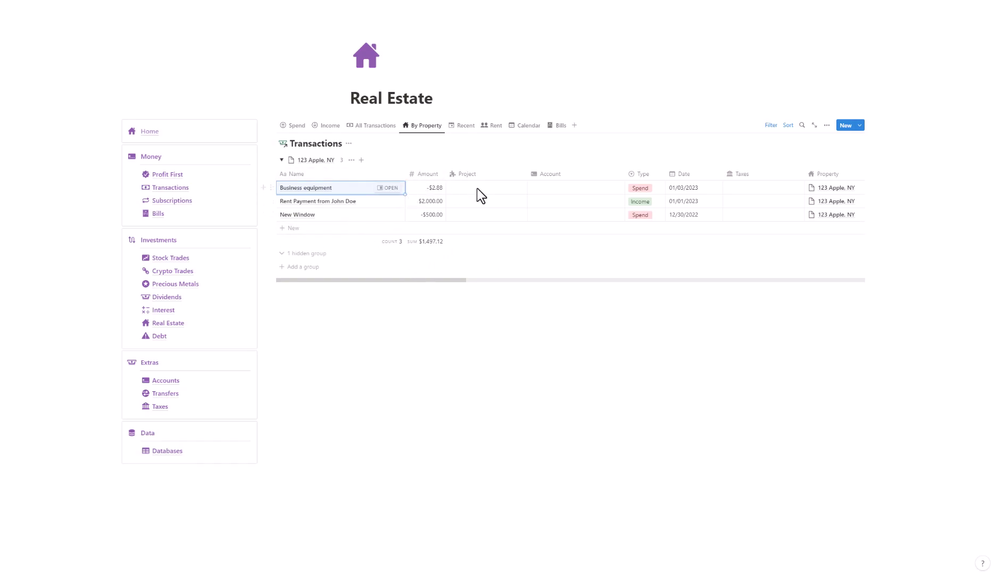
{"action": "left_click_drag", "start_coordinate": [447, 281], "coordinate": [532, 280]}
{"action": "left_click", "coordinate": [492, 125]}
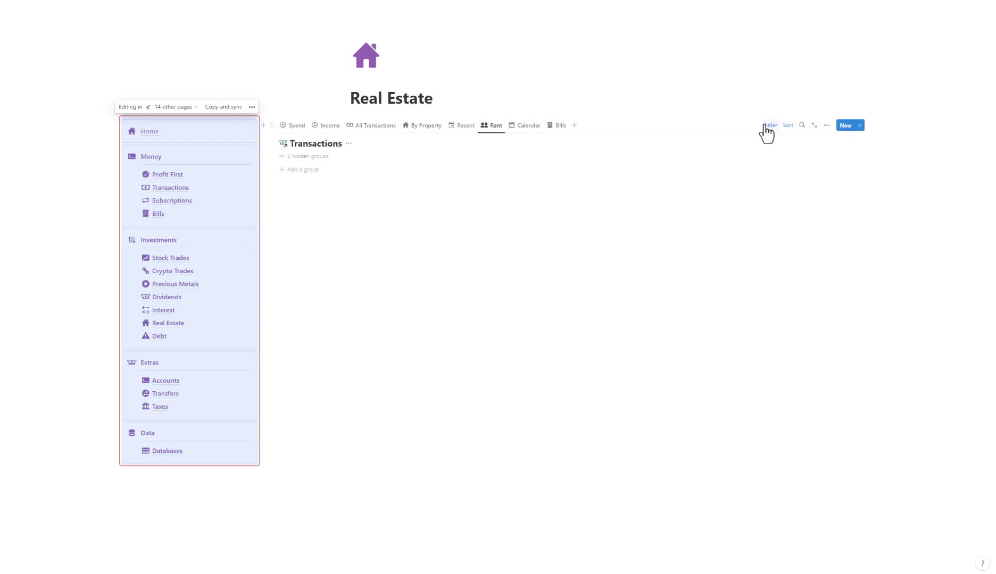
- In the By Property view, add the Rent tag to the rent payment transaction
{"action": "left_click", "coordinate": [427, 129]}
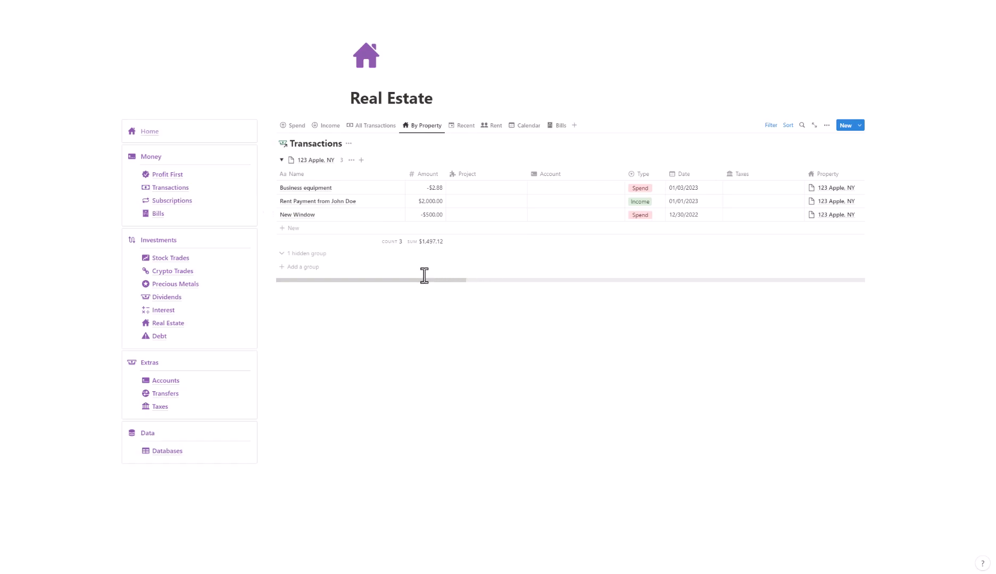
{"action": "left_click_drag", "start_coordinate": [417, 281], "coordinate": [596, 283]}
{"action": "left_click", "coordinate": [602, 198]}
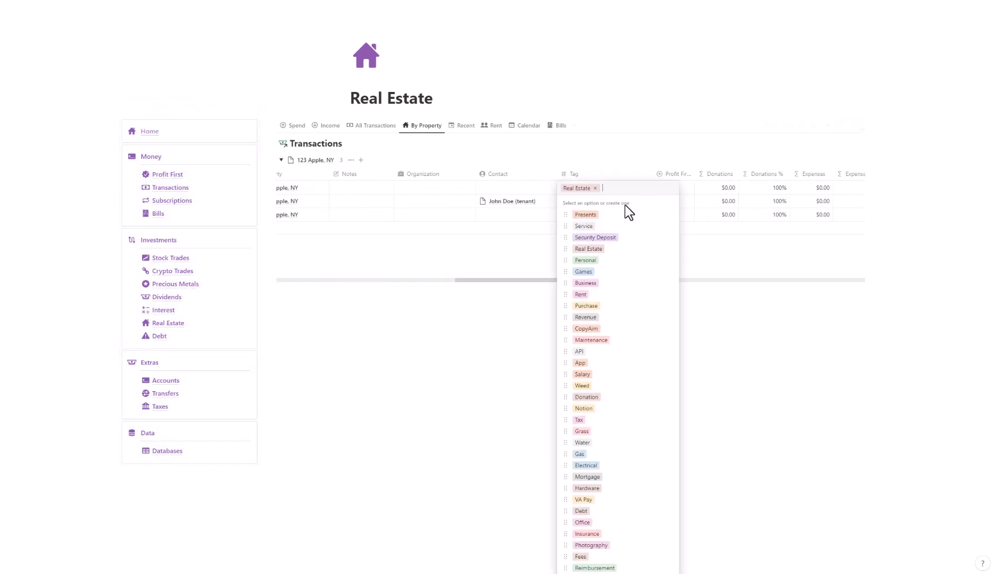
{"action": "type", "text": "Rent"}
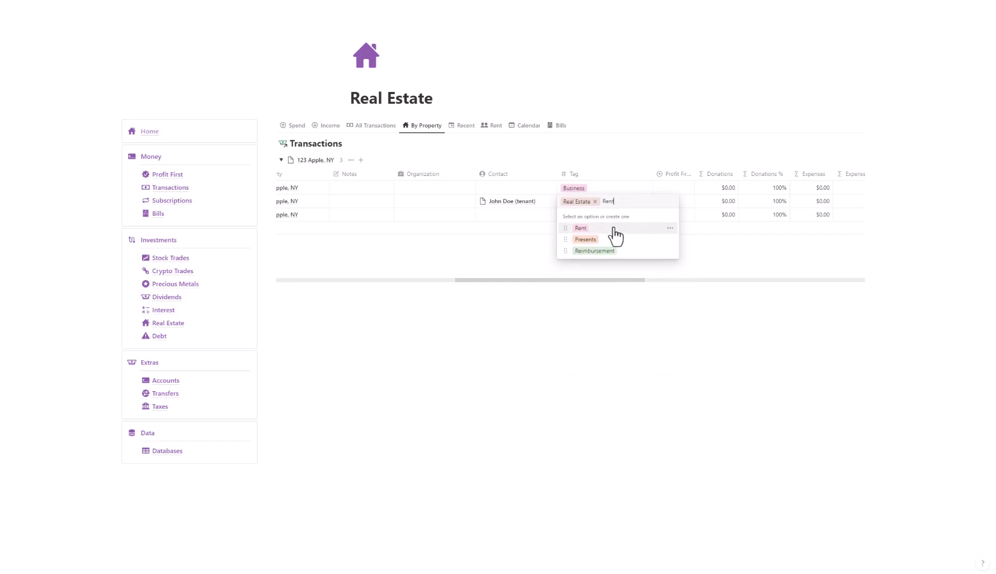
{"action": "left_click", "coordinate": [611, 230]}
{"action": "key", "text": "Escape"}
- Check the Real Estate page's Rent, Calendar and Bills views
{"action": "left_click", "coordinate": [496, 126]}
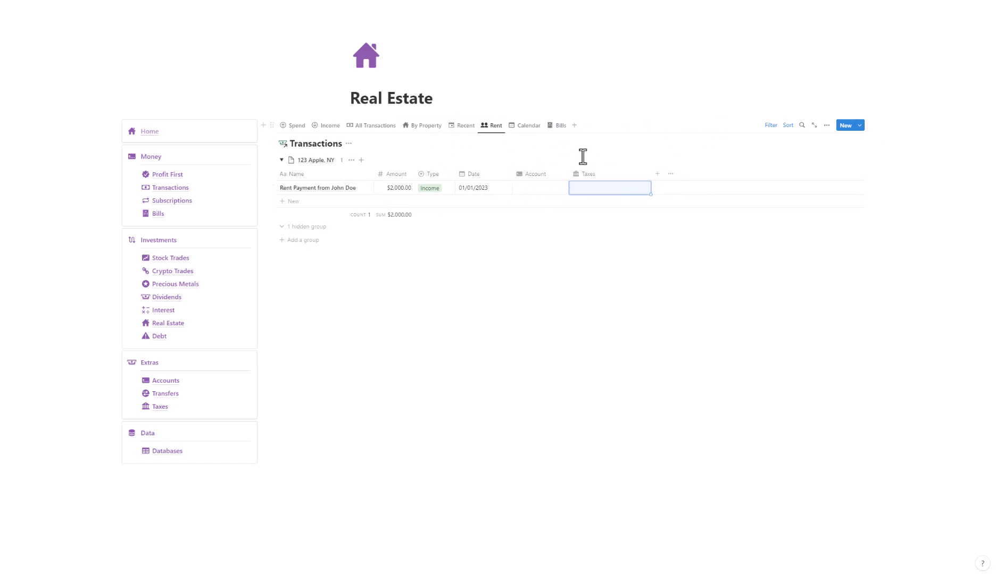
{"action": "left_click", "coordinate": [523, 138]}
{"action": "left_click", "coordinate": [564, 133]}
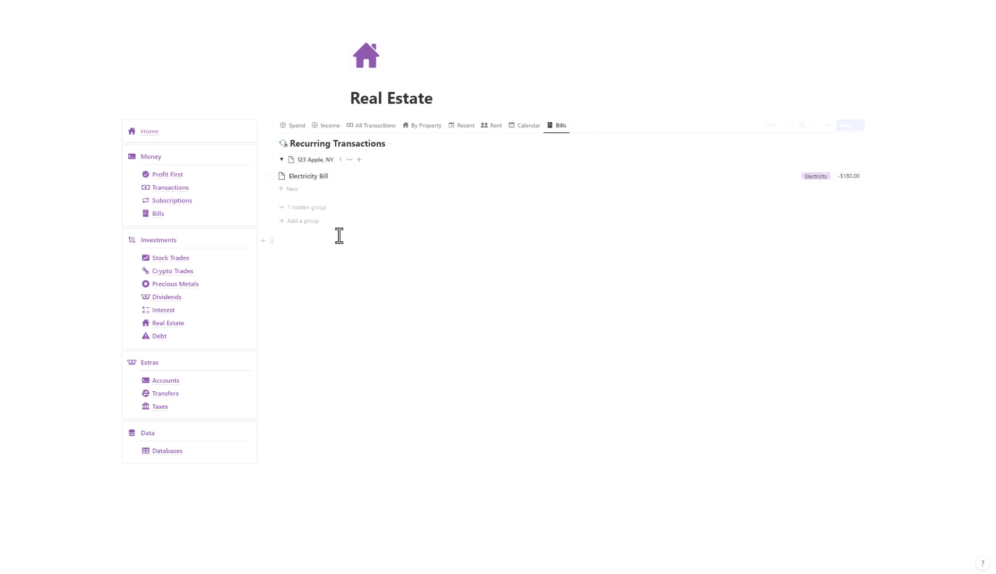
- Open the Debt page and look over its Recurring Debt Repayment and Debt Payments views
{"action": "left_click", "coordinate": [171, 338]}
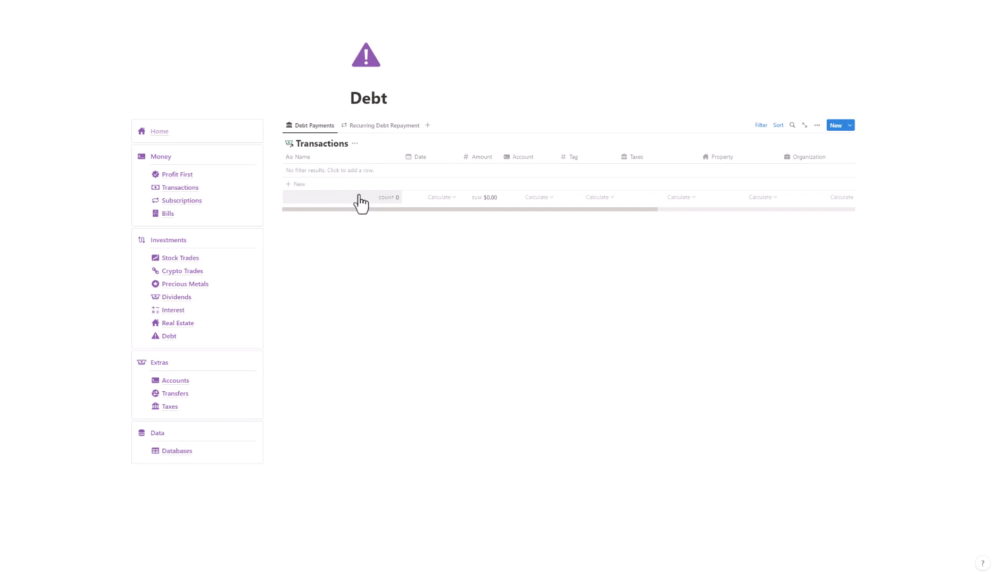
{"action": "left_click", "coordinate": [378, 128]}
{"action": "left_click", "coordinate": [319, 128]}
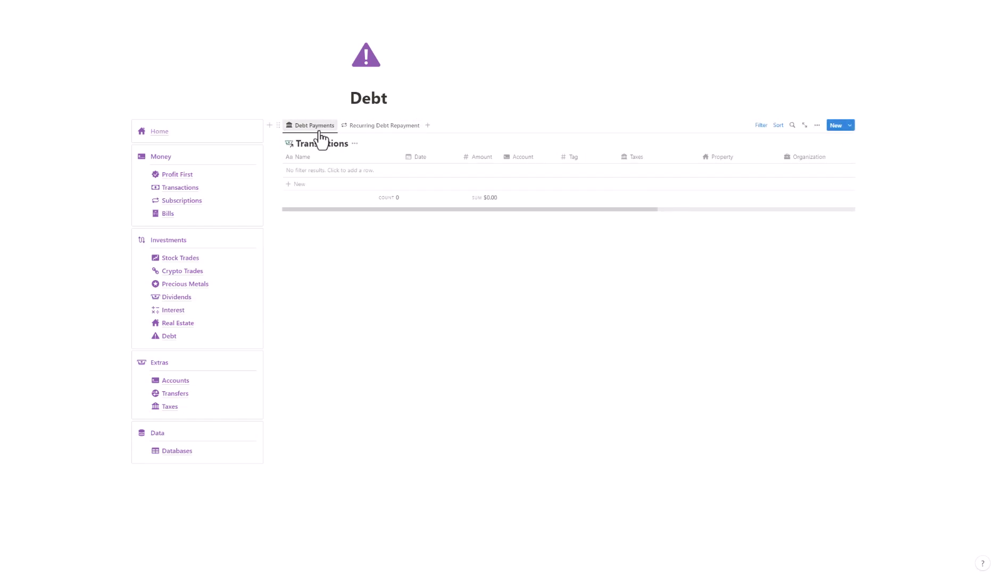
- Add a debt payment named Personal Debt, dated 01/10/2023, with an amount of -60
{"action": "left_click", "coordinate": [346, 171]}
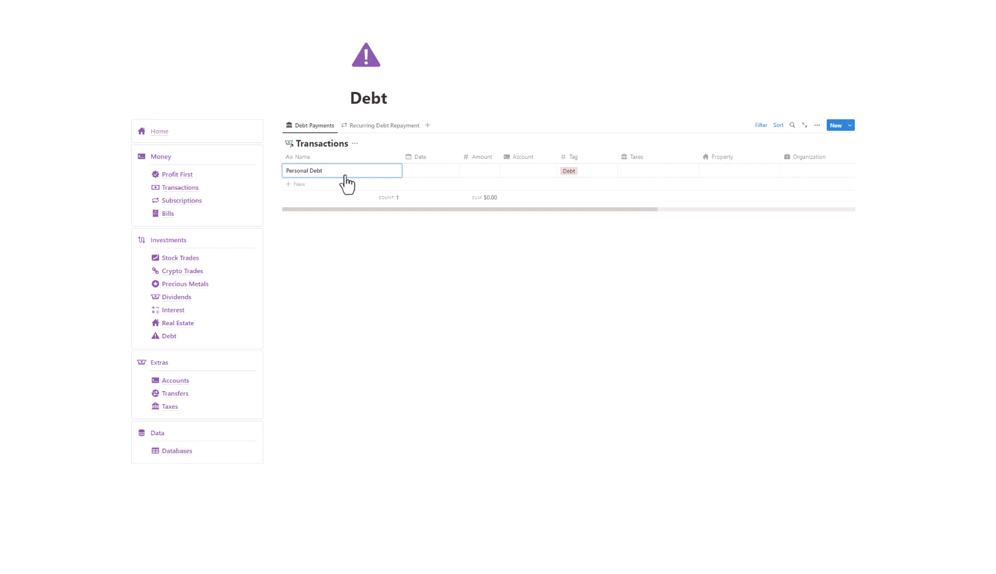
{"action": "left_click", "coordinate": [434, 172]}
{"action": "left_click", "coordinate": [430, 255]}
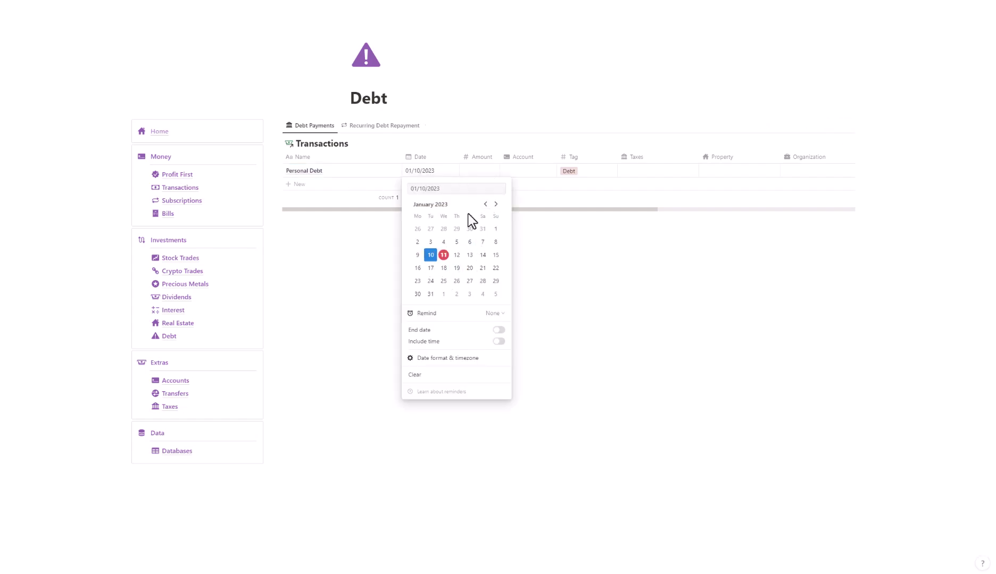
{"action": "left_click", "coordinate": [496, 168]}
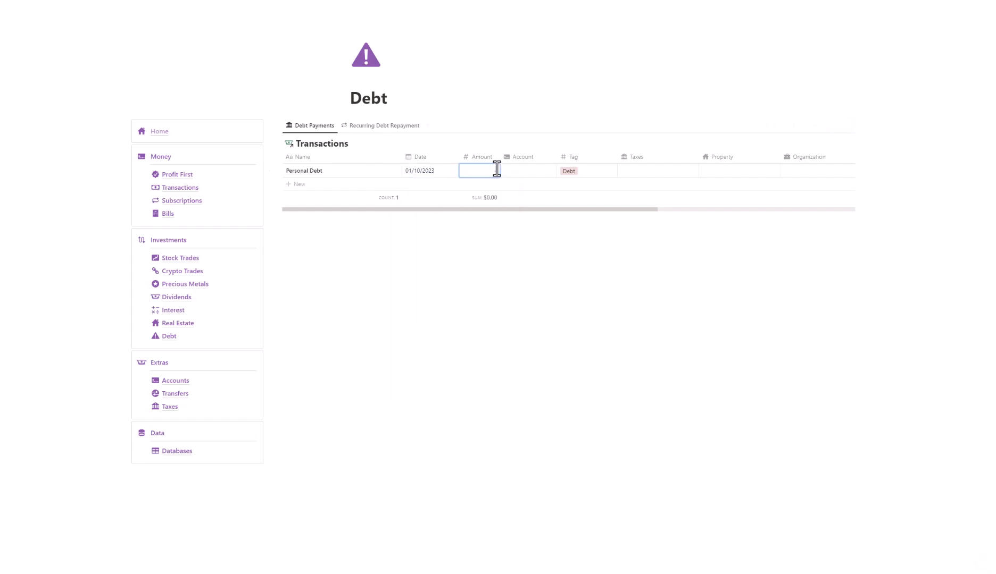
{"action": "type", "text": "-60"}
{"action": "key", "text": "Return"}
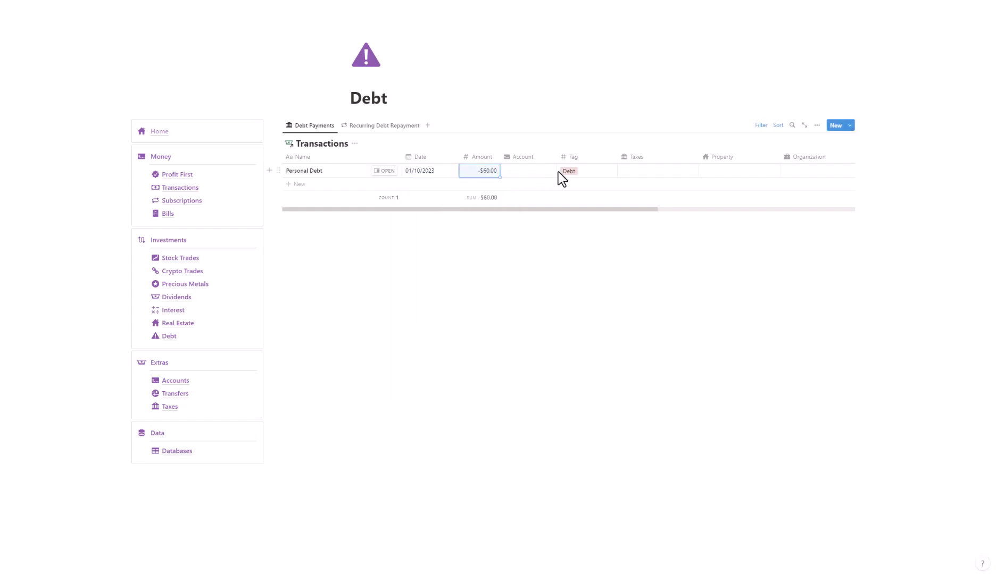
- Create and link a contact with the creditor's first name marked (neighbor) for the Personal Debt payment
{"action": "left_click_drag", "start_coordinate": [620, 211], "coordinate": [843, 222]}
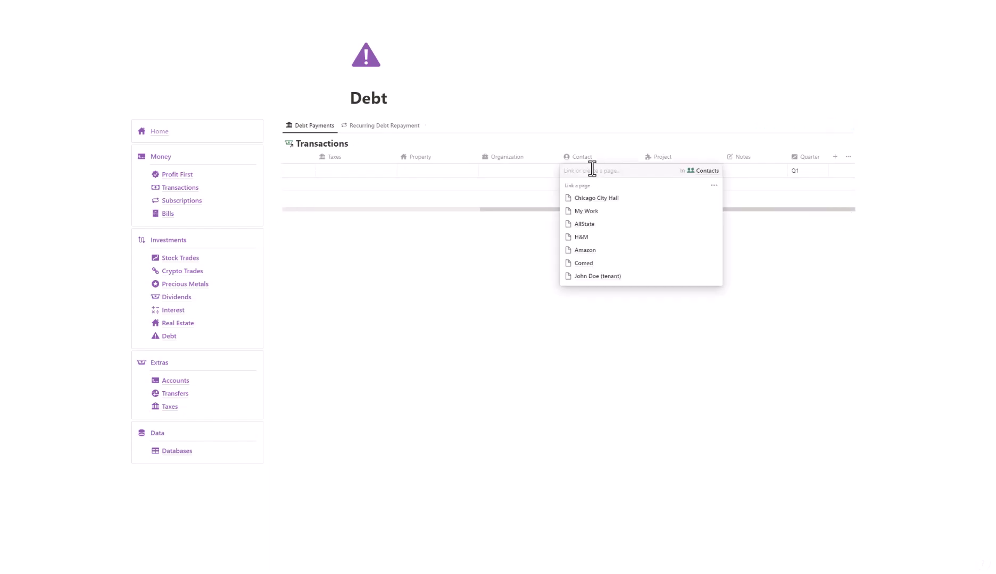
{"action": "type", "text": "Jane ("}
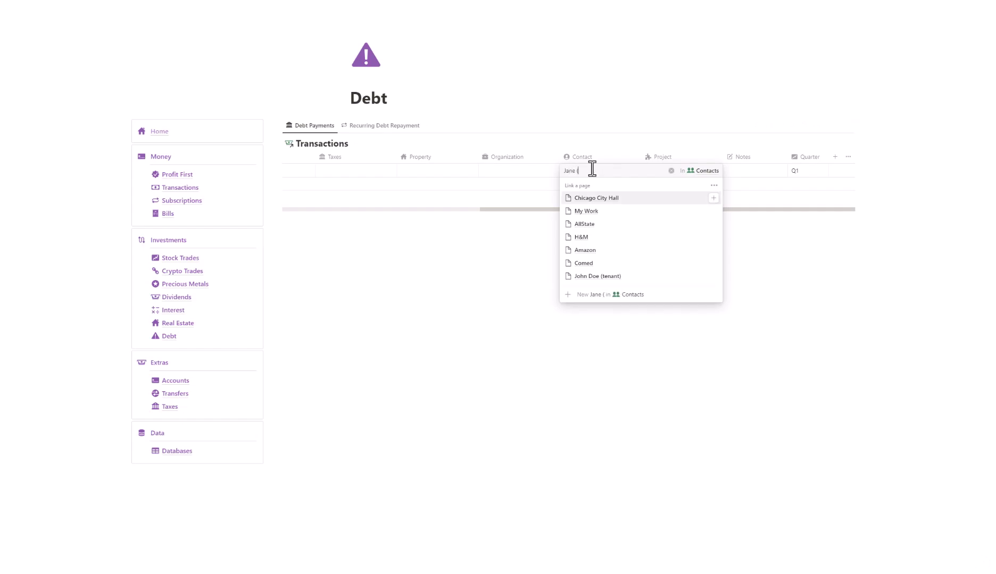
{"action": "type", "text": "neighbor"}
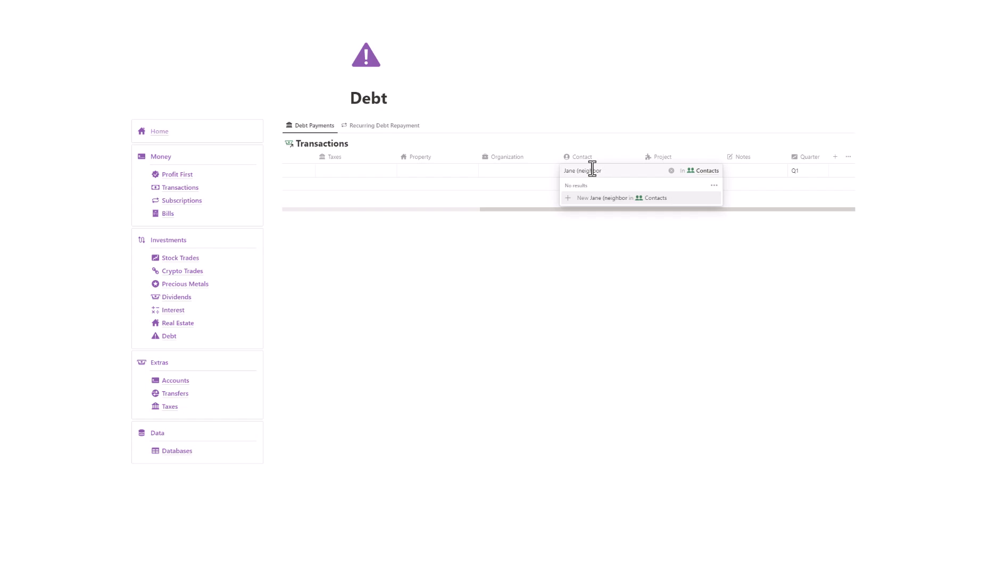
{"action": "key", "text": "Return"}
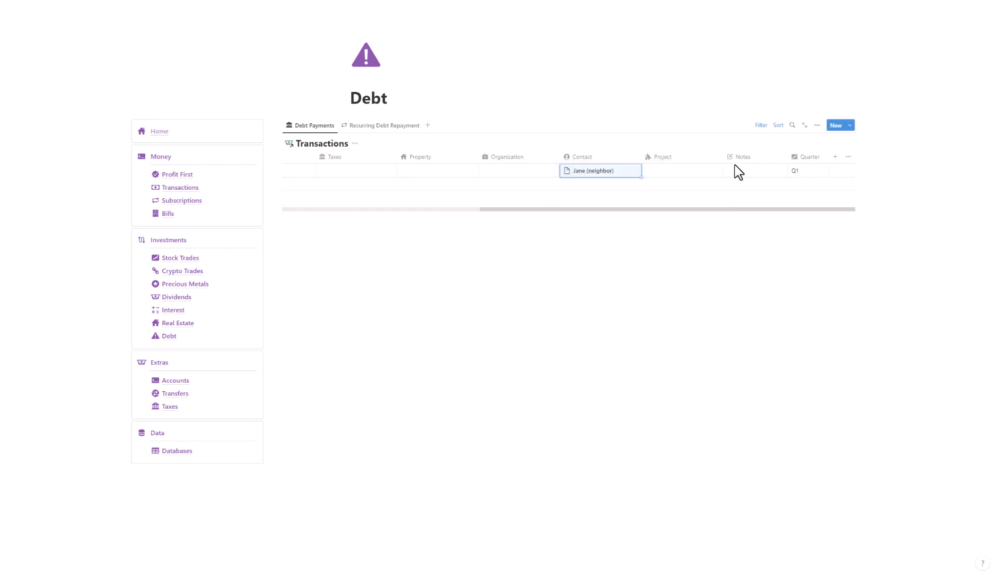
{"action": "left_click_drag", "start_coordinate": [684, 209], "coordinate": [251, 213]}
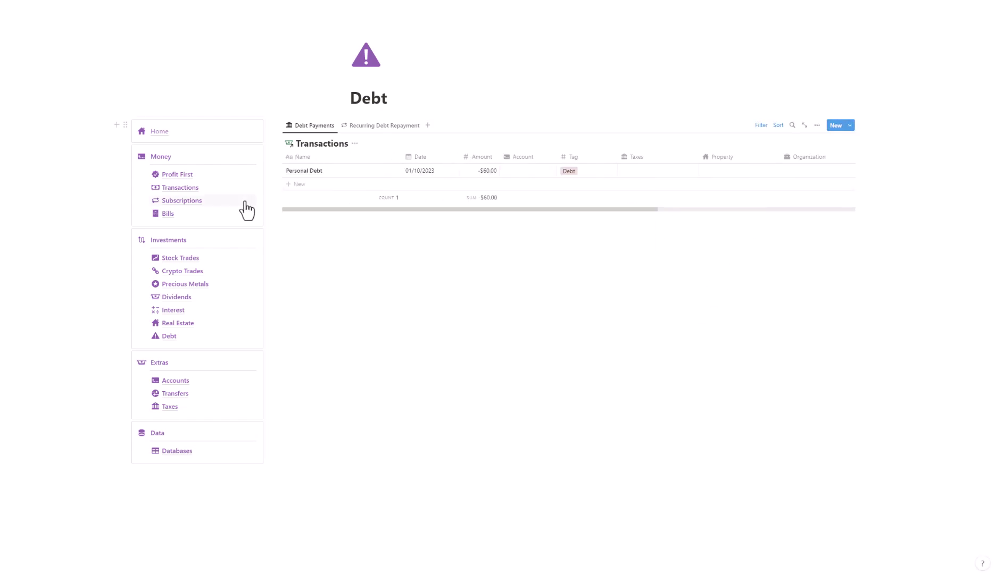
- Add a recurring debt repayment named College Student Loan with type Bill and status Active
{"action": "left_click", "coordinate": [379, 127]}
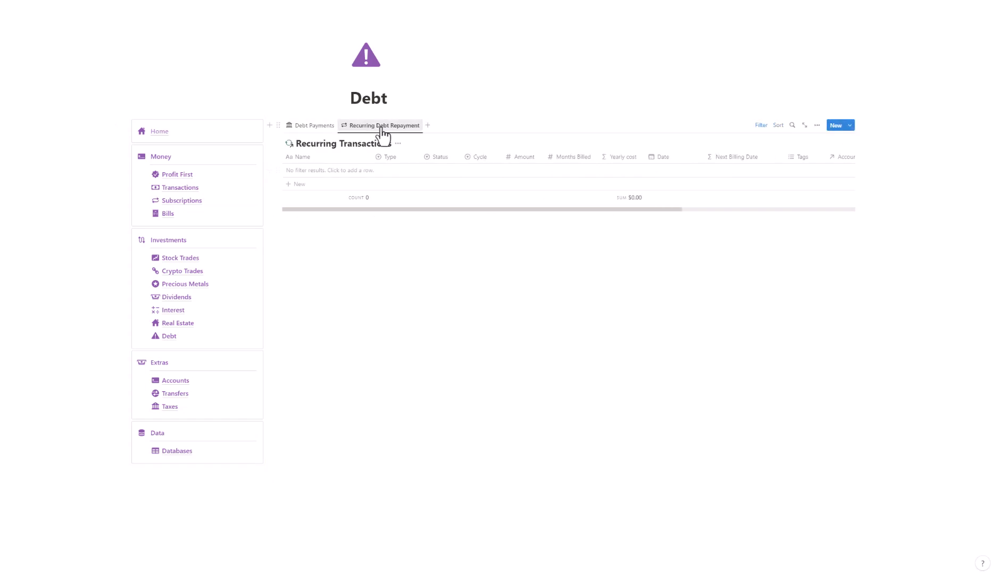
{"action": "left_click", "coordinate": [326, 171]}
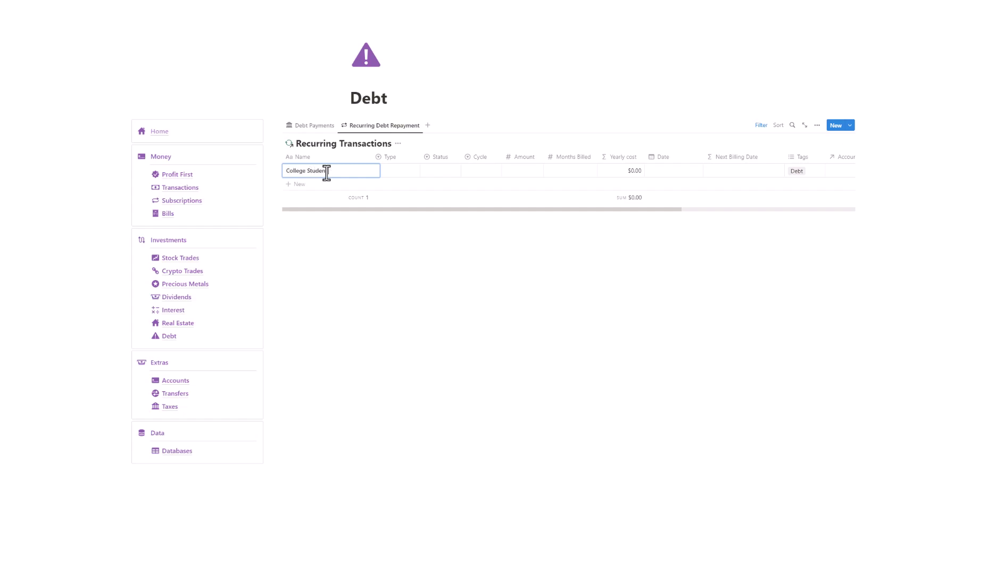
{"action": "left_click", "coordinate": [404, 169]}
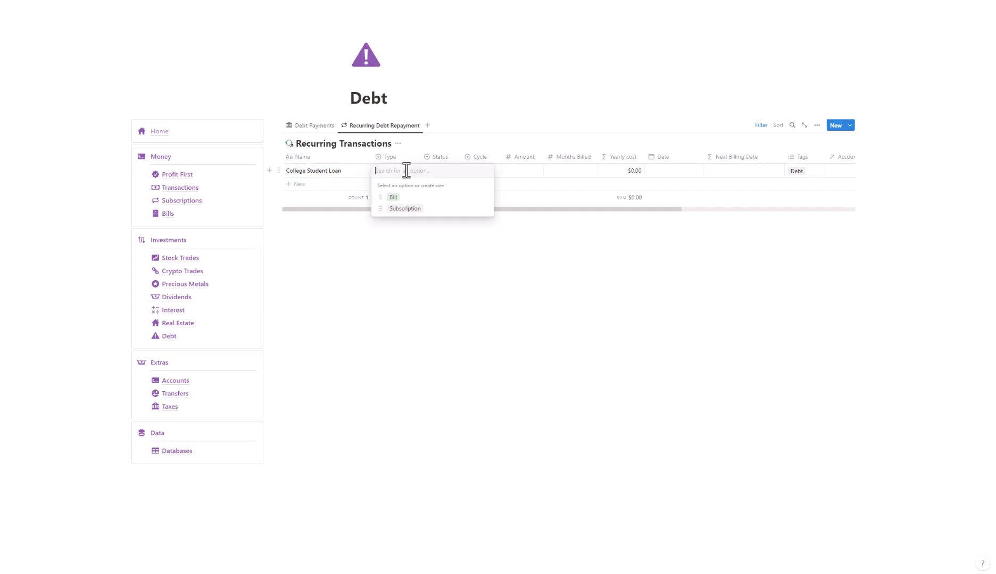
{"action": "left_click", "coordinate": [445, 200]}
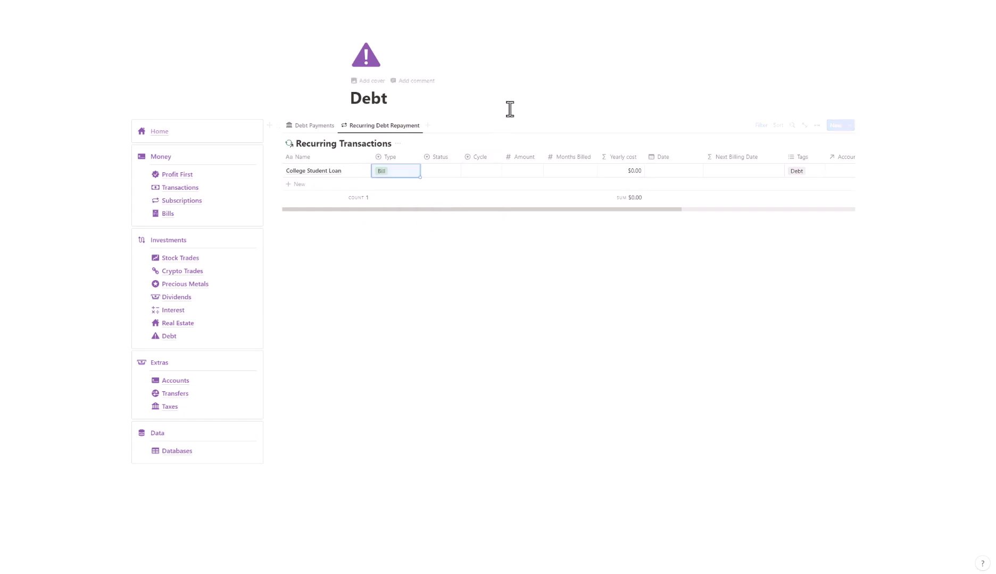
{"action": "left_click", "coordinate": [452, 170]}
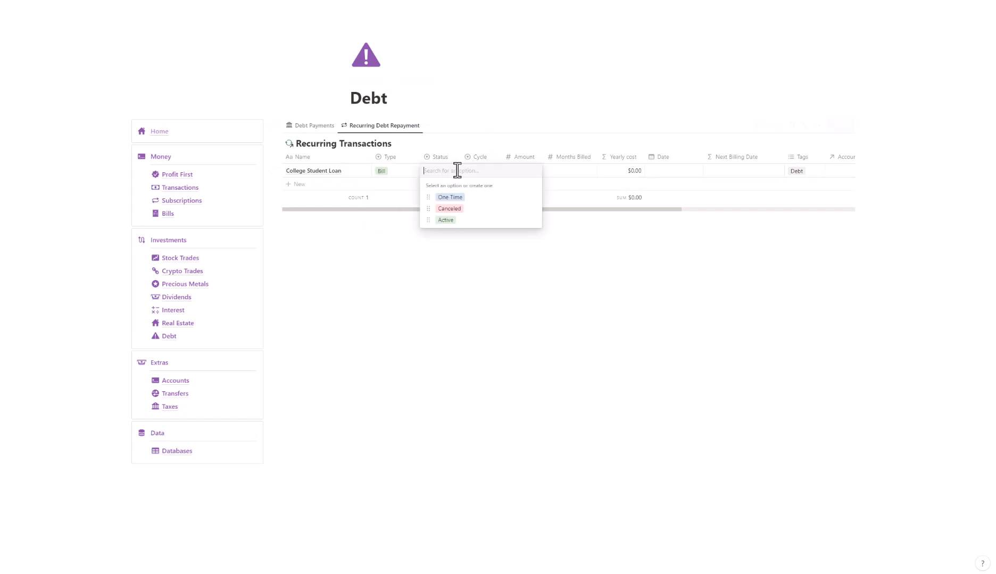
{"action": "left_click", "coordinate": [472, 220]}
- Set the College Student Loan's cycle to Monthly, its amount to -1000 and its months billed to 12
{"action": "left_click", "coordinate": [494, 168]}
{"action": "left_click", "coordinate": [540, 196]}
{"action": "key", "text": "Tab"}
{"action": "type", "text": "-1000"}
{"action": "key", "text": "Return"}
{"action": "left_click", "coordinate": [580, 169]}
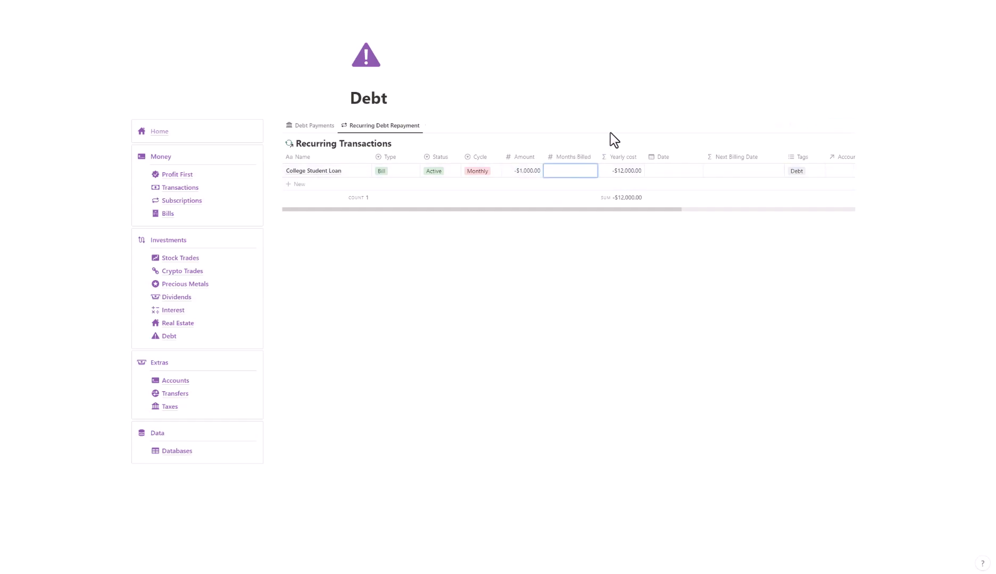
{"action": "type", "text": "12"}
- Date the College Student Loan January 1, 2023, and check its remaining properties
{"action": "left_click", "coordinate": [687, 169]}
{"action": "left_click", "coordinate": [737, 229]}
{"action": "left_click", "coordinate": [678, 100]}
{"action": "left_click_drag", "start_coordinate": [649, 211], "coordinate": [880, 211]}
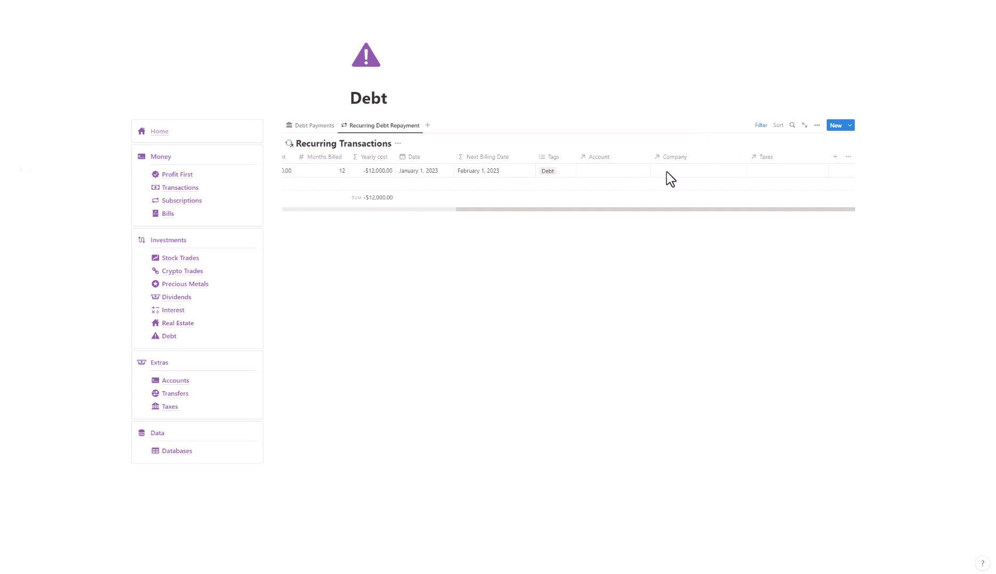
{"action": "left_click_drag", "start_coordinate": [693, 210], "coordinate": [438, 202]}
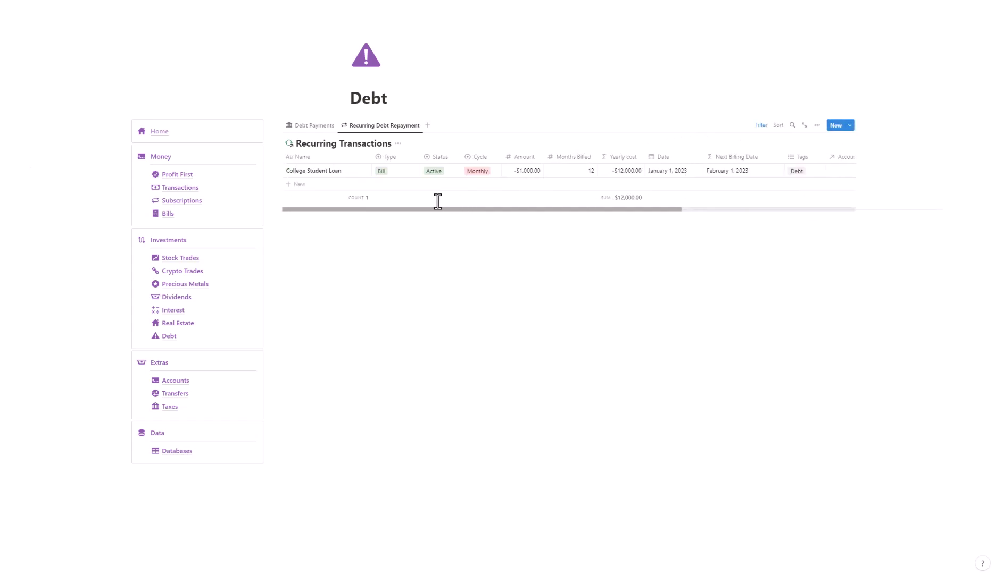
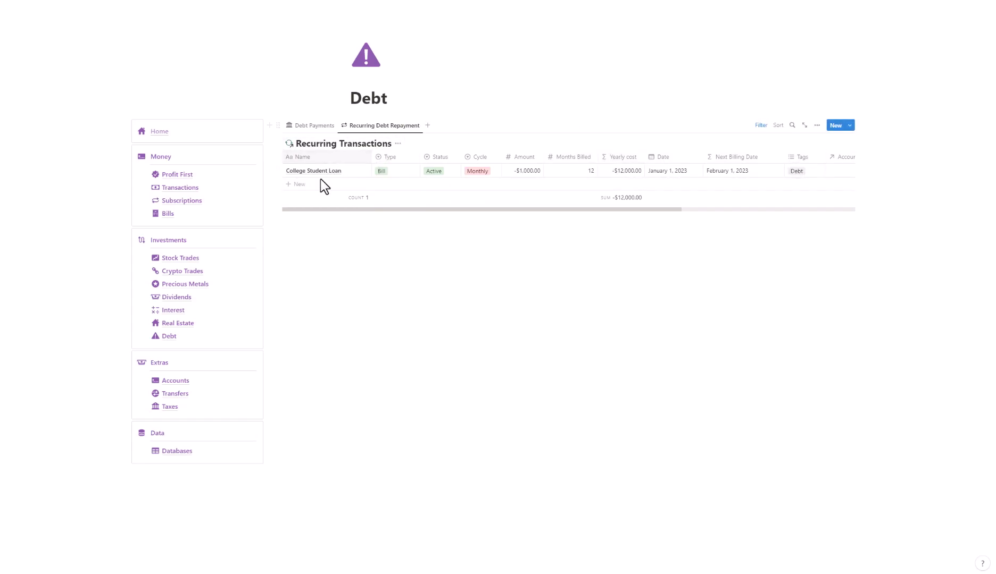
- Add an account named Debit Card in the Accounts page's All Accounts view
{"action": "left_click", "coordinate": [212, 381]}
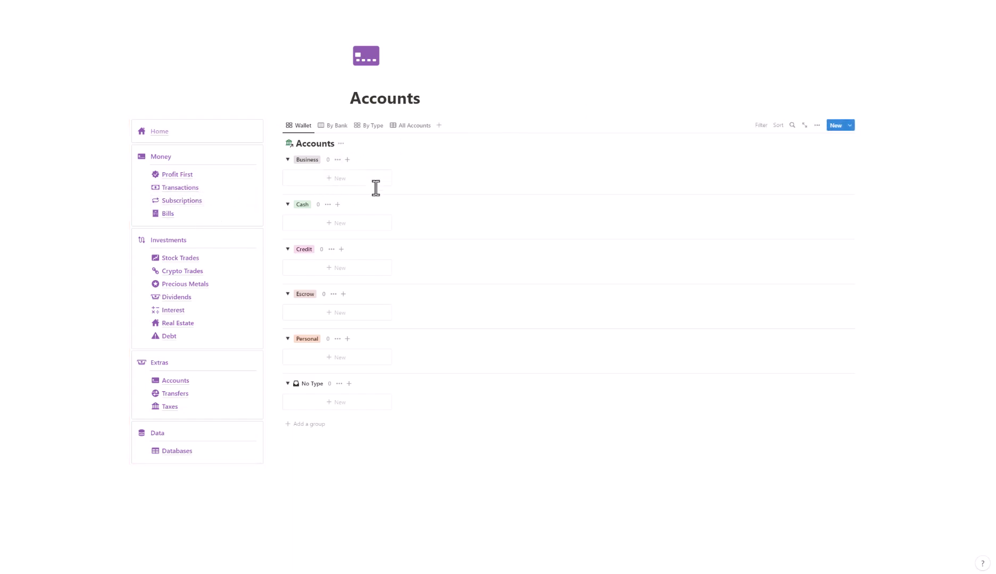
{"action": "left_click", "coordinate": [423, 128]}
{"action": "left_click", "coordinate": [330, 185]}
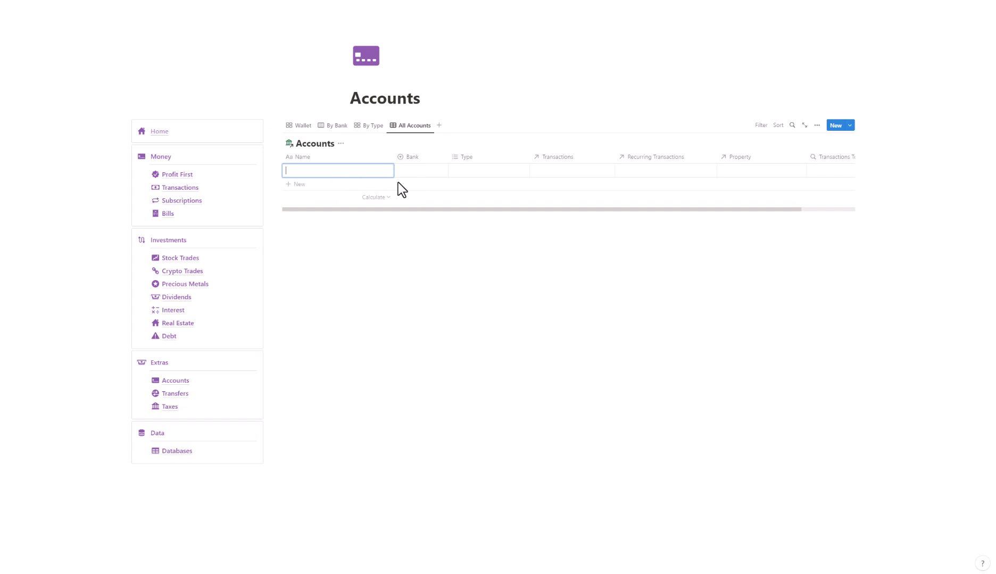
{"action": "type", "text": "Debit Card"}
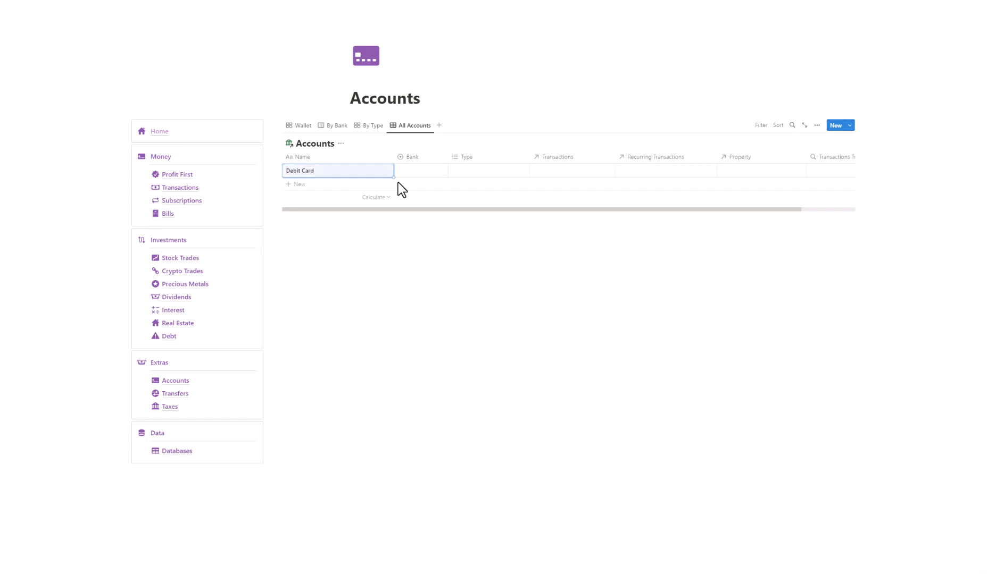
- Add accounts named Credit Card 1 and Credit Card 2, and start another account entry
{"action": "left_click", "coordinate": [315, 185]}
{"action": "type", "text": "Credit Card"}
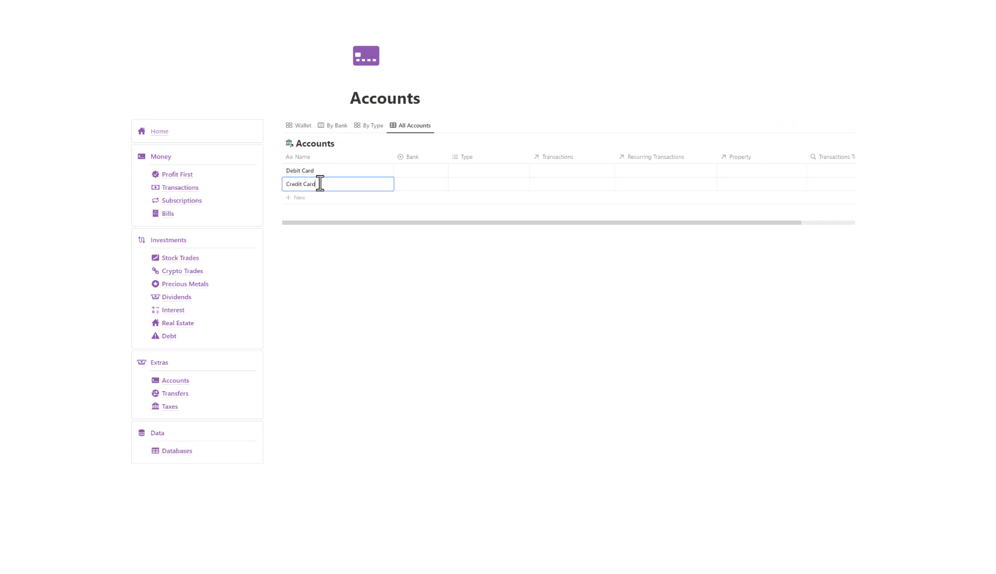
{"action": "type", "text": " 1"}
{"action": "key", "text": "Return"}
{"action": "left_click", "coordinate": [324, 200]}
{"action": "type", "text": "Credit C"}
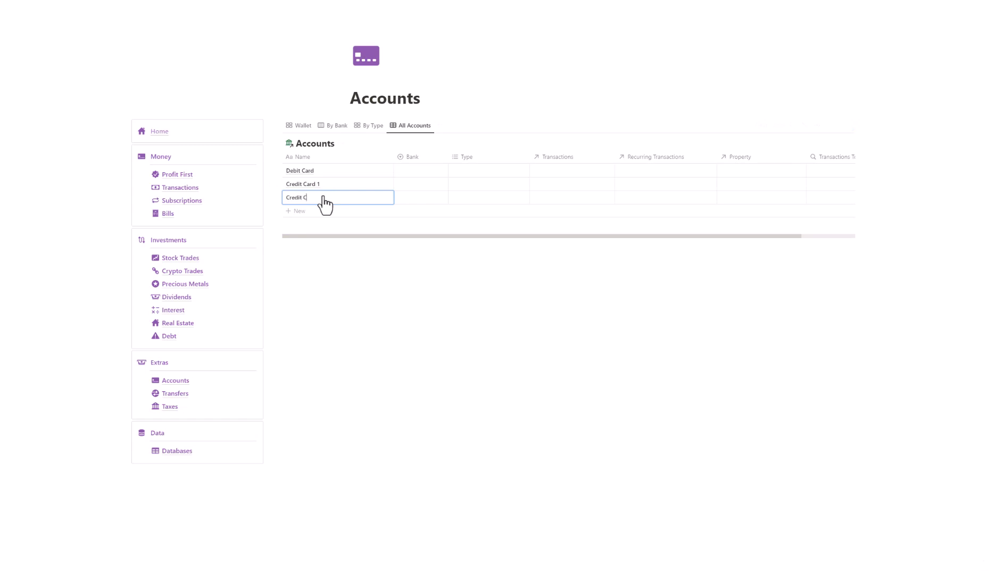
{"action": "key", "text": "Return"}
{"action": "left_click", "coordinate": [323, 212]}
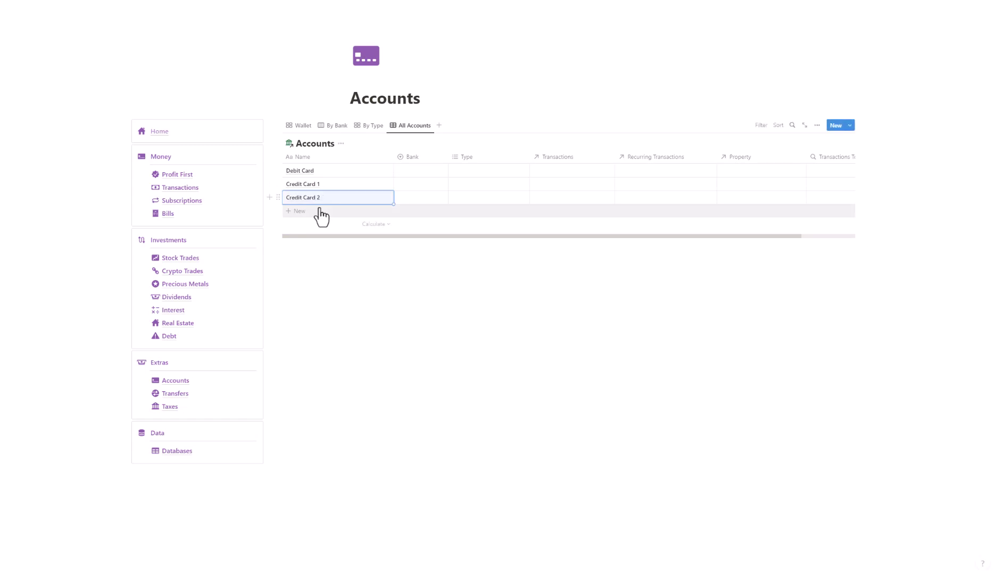
- Add Cash and PayPal Account as new entries in the Accounts table
{"action": "type", "text": "Cash"}
{"action": "key", "text": "Return"}
{"action": "left_click", "coordinate": [321, 224]}
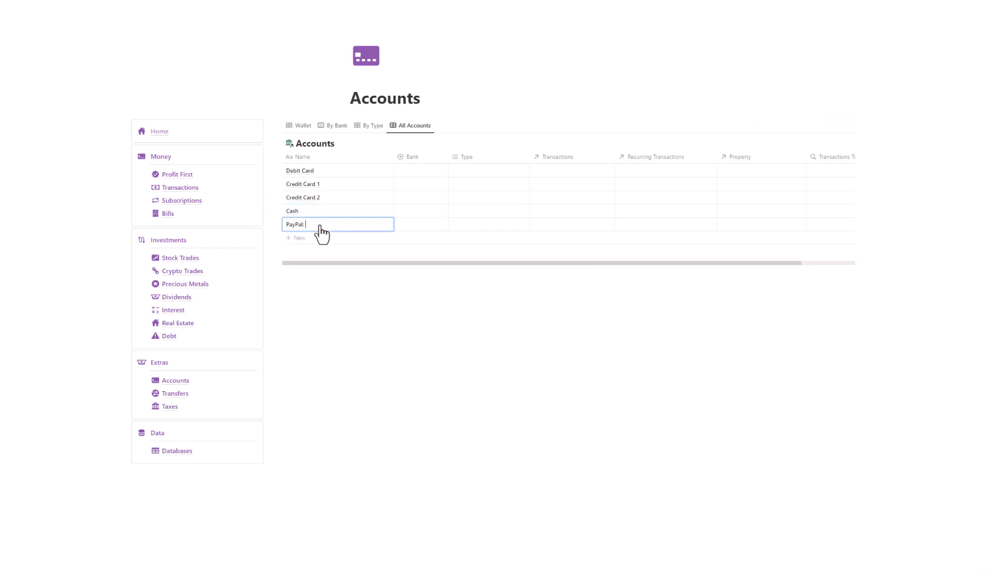
{"action": "type", "text": "PayPal Account"}
{"action": "key", "text": "Return"}
- Add Business Credit Card and Business Bank Account as new entries in the Accounts table
{"action": "left_click", "coordinate": [323, 238]}
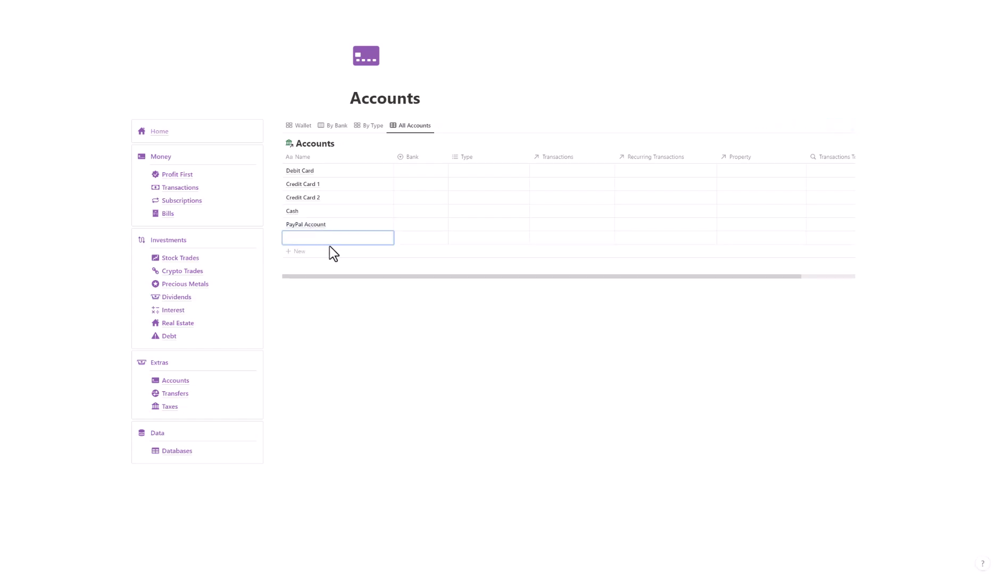
{"action": "type", "text": "Business Credit Card"}
{"action": "left_click", "coordinate": [327, 252]}
{"action": "type", "text": "Bank Account"}
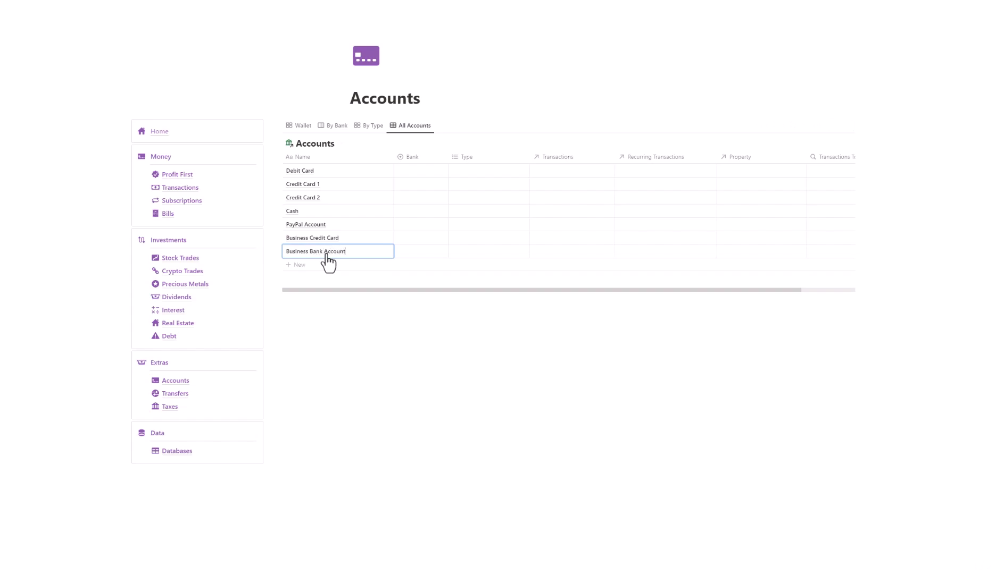
{"action": "key", "text": "Return"}
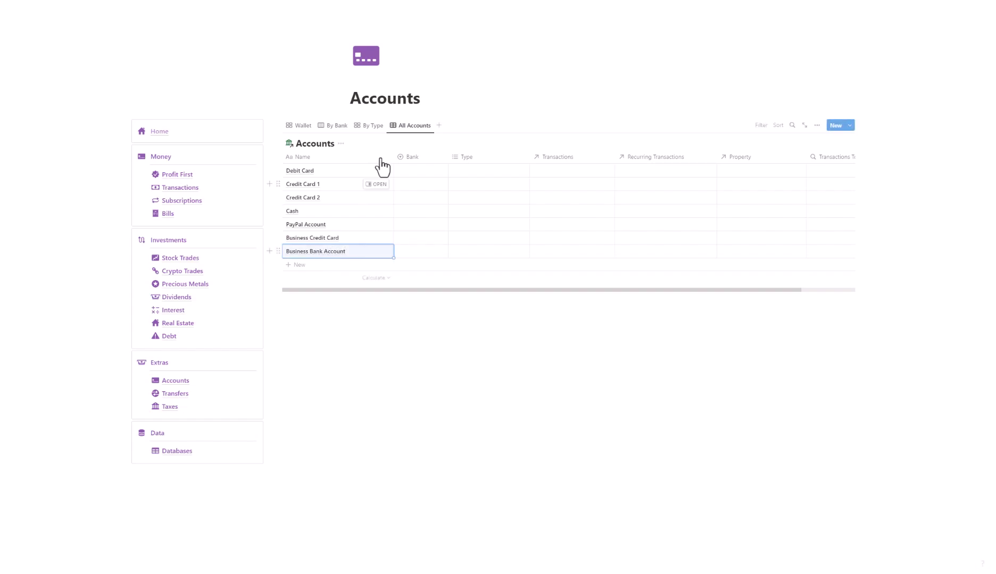
- Set the bank to Capital One for Debit Card and to Bank of America for Credit Card 1 and Credit Card 2
{"action": "left_click", "coordinate": [415, 171]}
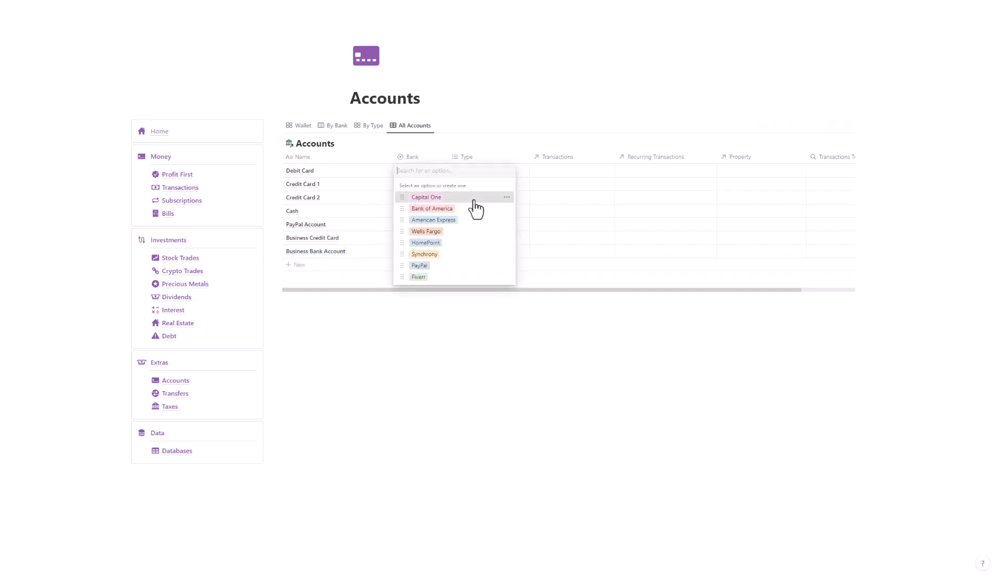
{"action": "left_click", "coordinate": [473, 200]}
{"action": "left_click", "coordinate": [430, 185]}
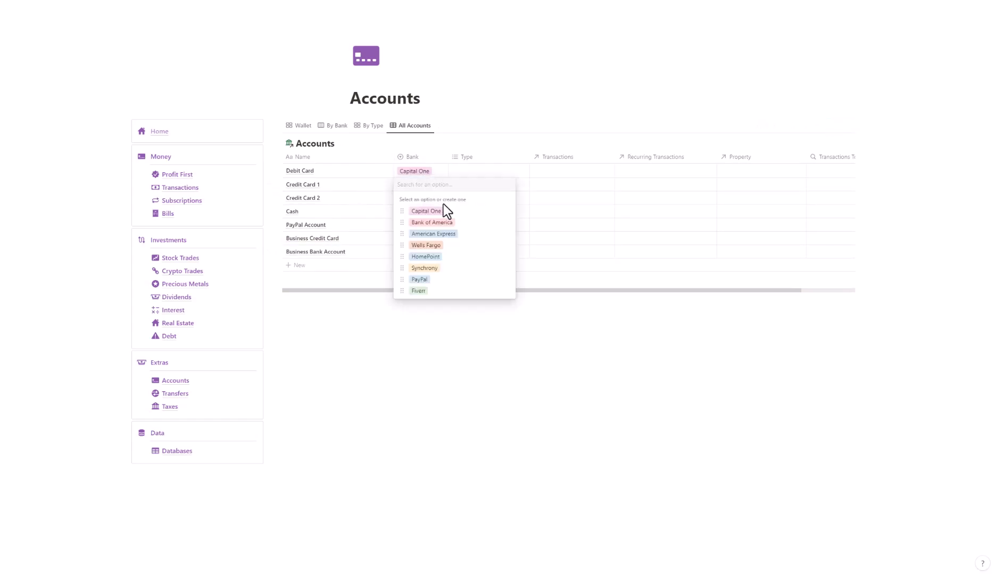
{"action": "left_click", "coordinate": [446, 223]}
{"action": "left_click", "coordinate": [420, 202]}
{"action": "left_click", "coordinate": [447, 237]}
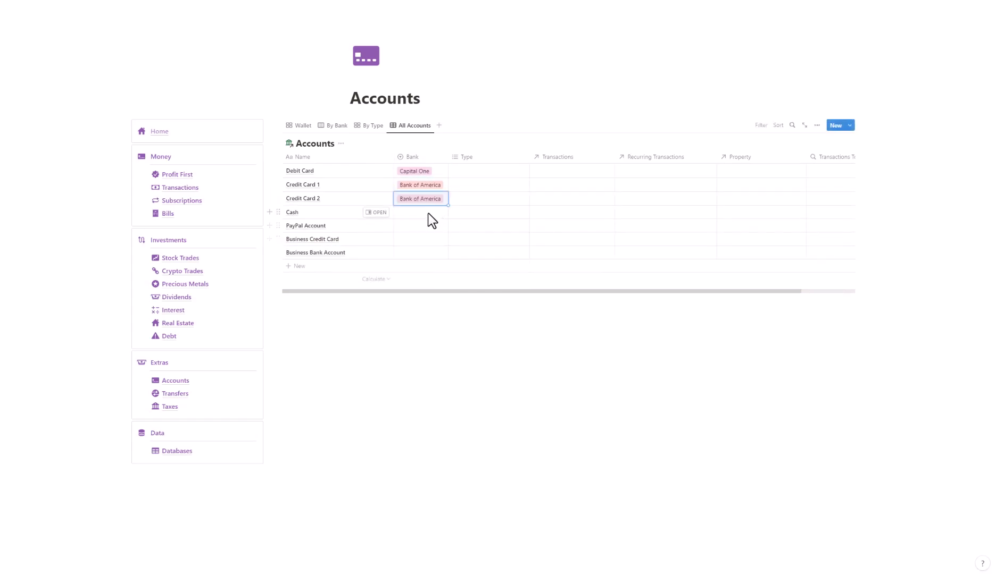
- Set the bank to PayPal for PayPal Account, Bank of America for Business Bank Account and Capital One for Business Credit Card
{"action": "left_click", "coordinate": [425, 217]}
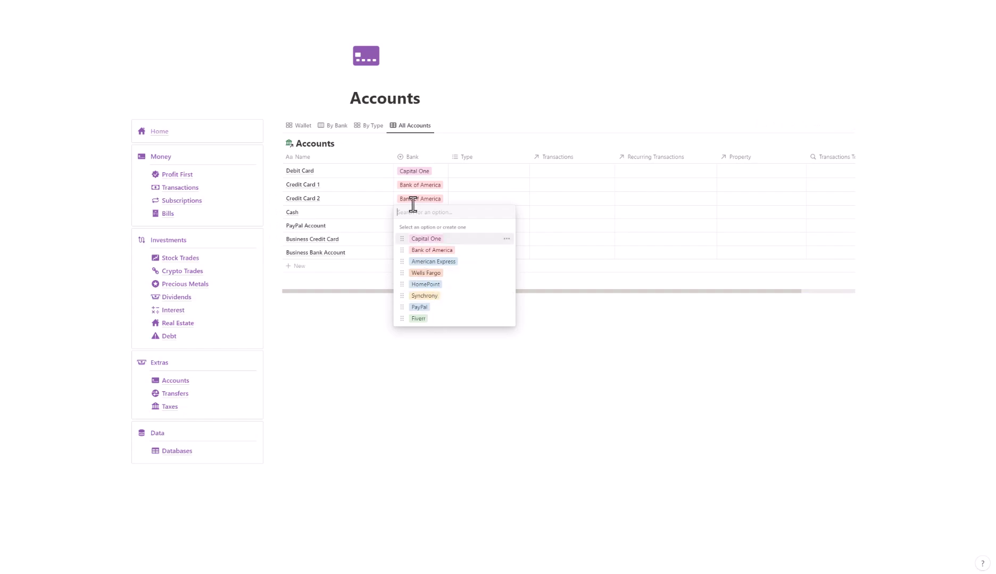
{"action": "key", "text": "Escape"}
{"action": "left_click", "coordinate": [433, 227]}
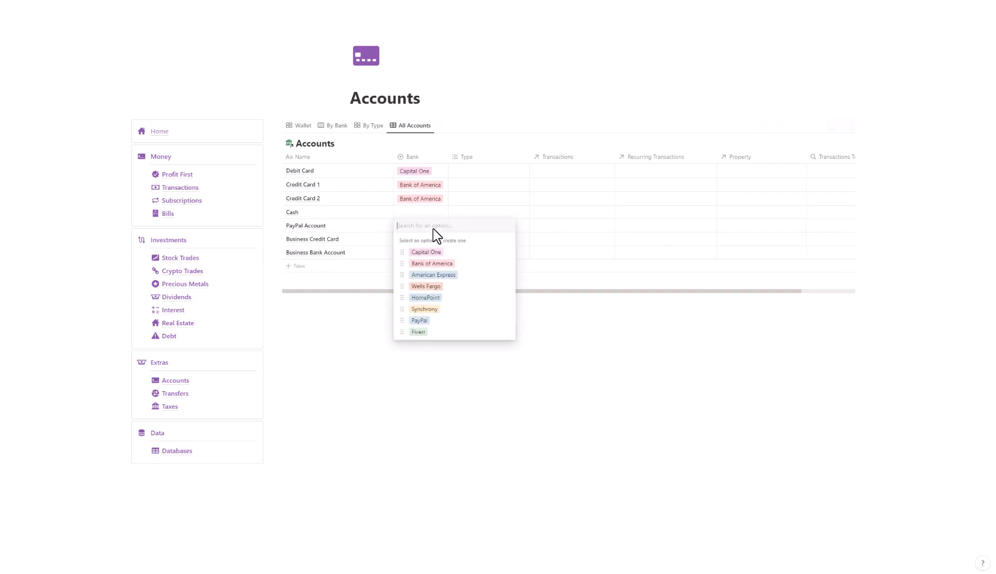
{"action": "left_click", "coordinate": [439, 325]}
{"action": "left_click", "coordinate": [420, 253]}
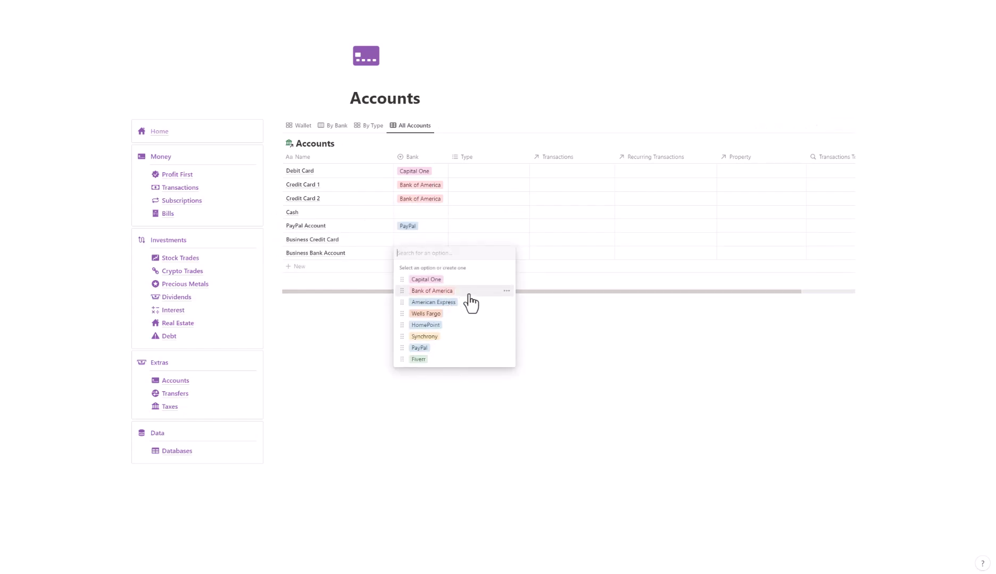
{"action": "left_click", "coordinate": [470, 292]}
{"action": "left_click", "coordinate": [431, 240]}
{"action": "left_click", "coordinate": [459, 279]}
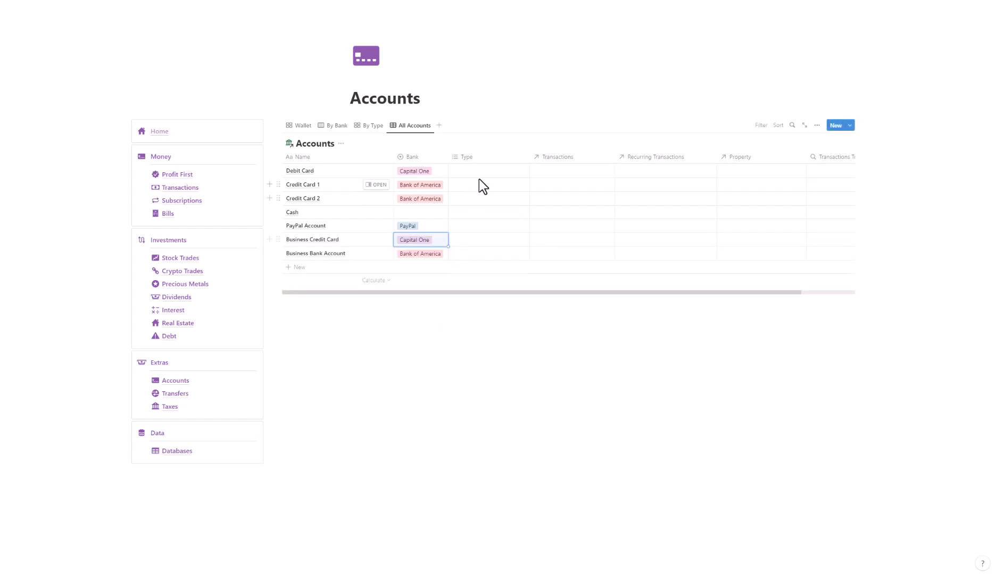
- Set the type to Personal for Debit Card and Credit Card 1, and to Business for Credit Card 2
{"action": "left_click", "coordinate": [486, 169]}
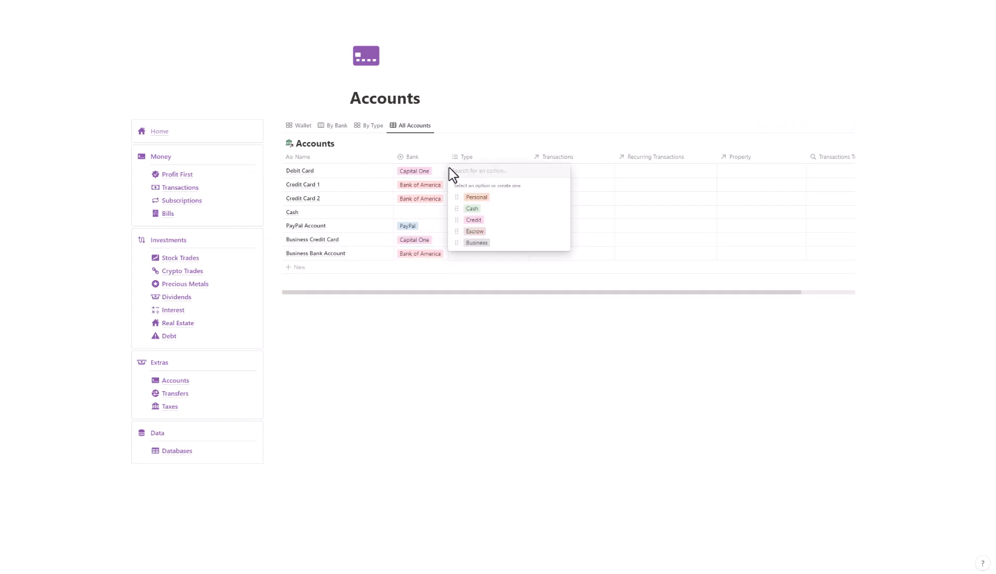
{"action": "left_click", "coordinate": [476, 197]}
{"action": "key", "text": "Escape"}
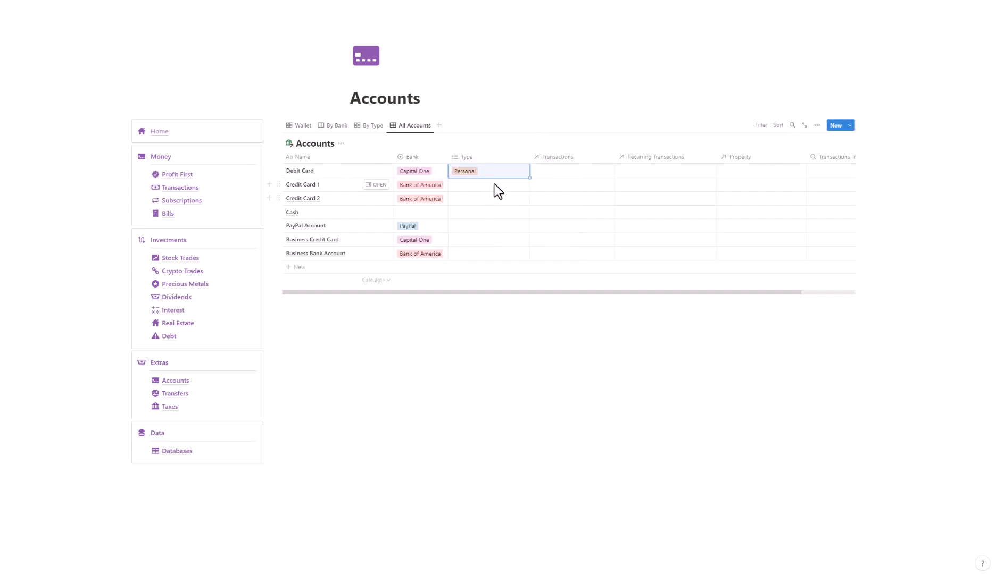
{"action": "left_click", "coordinate": [494, 185]}
{"action": "left_click", "coordinate": [509, 212]}
{"action": "left_click", "coordinate": [482, 202]}
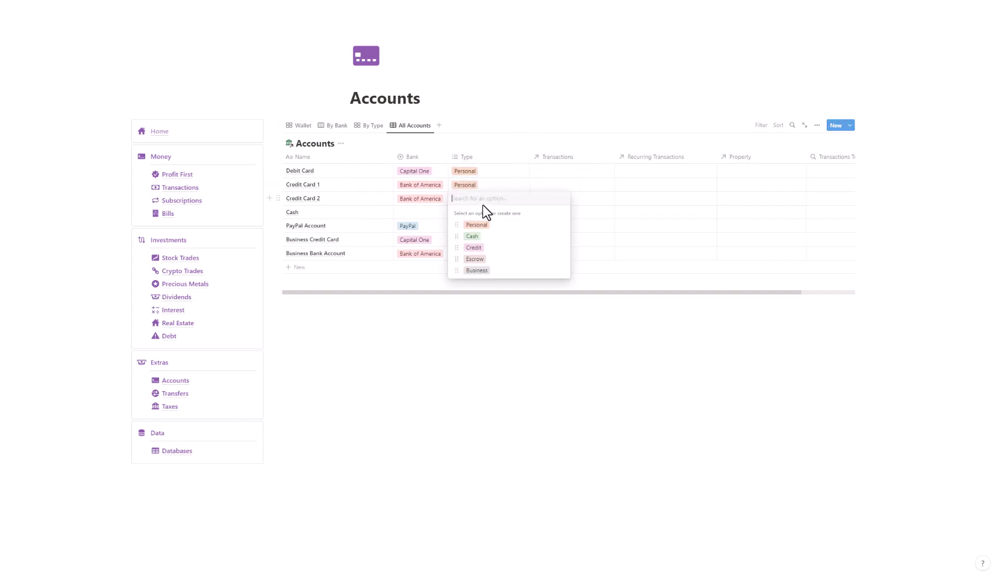
{"action": "left_click", "coordinate": [490, 275]}
- Set the type of Business Credit Card to Business and the type of the Cash account to Cash
{"action": "left_click", "coordinate": [479, 238]}
{"action": "left_click", "coordinate": [481, 313]}
{"action": "left_click", "coordinate": [475, 212]}
{"action": "left_click", "coordinate": [475, 215]}
{"action": "left_click", "coordinate": [485, 253]}
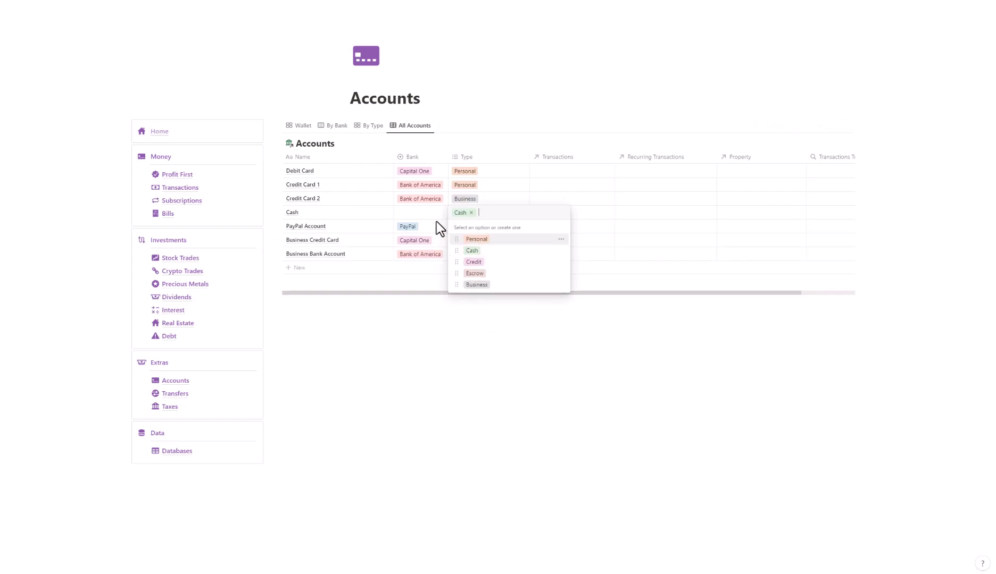
{"action": "key", "text": "Return"}
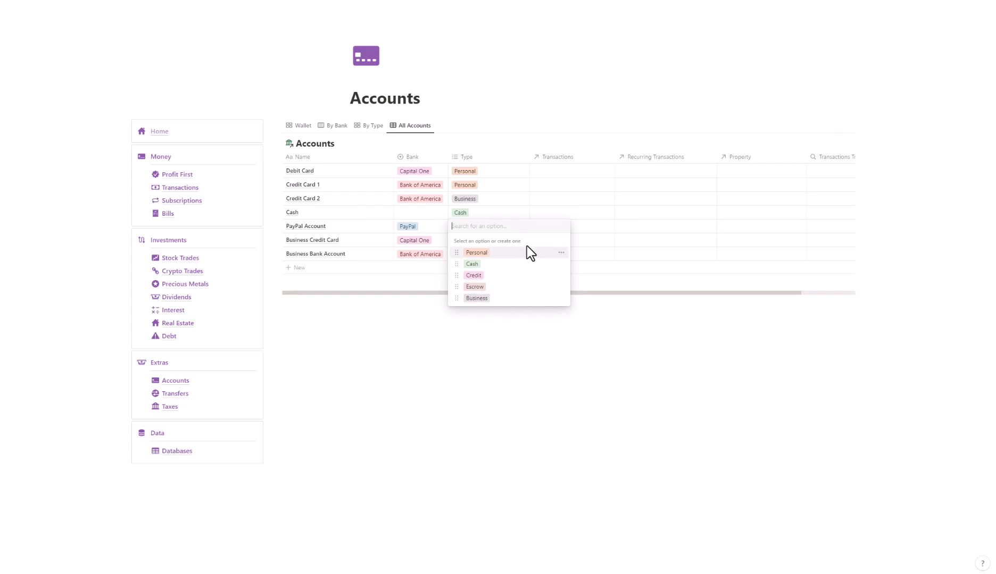
- Set the type of PayPal Account and Business Bank Account to Business
{"action": "left_click", "coordinate": [497, 299]}
{"action": "left_click", "coordinate": [481, 253]}
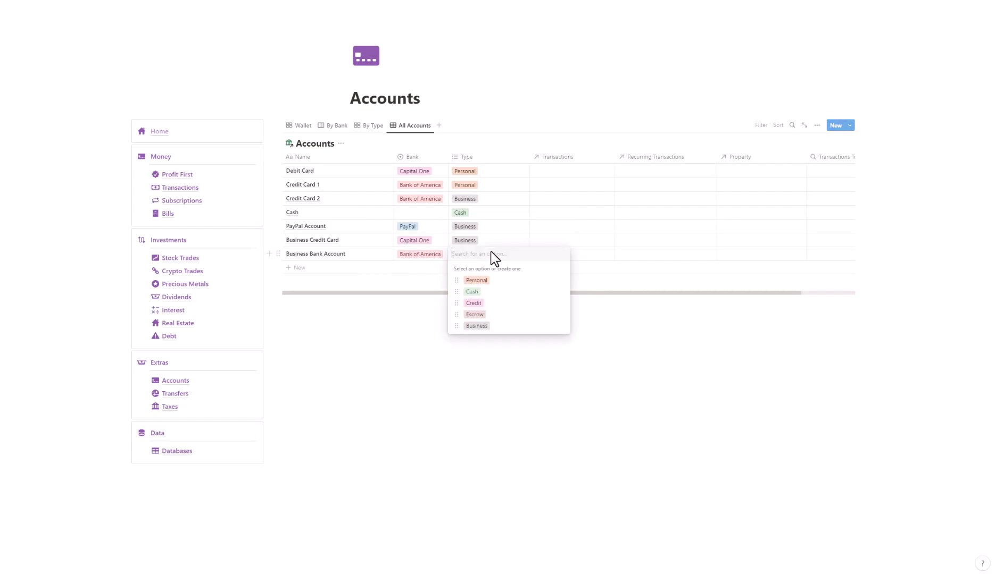
{"action": "left_click", "coordinate": [492, 326]}
{"action": "key", "text": "Escape"}
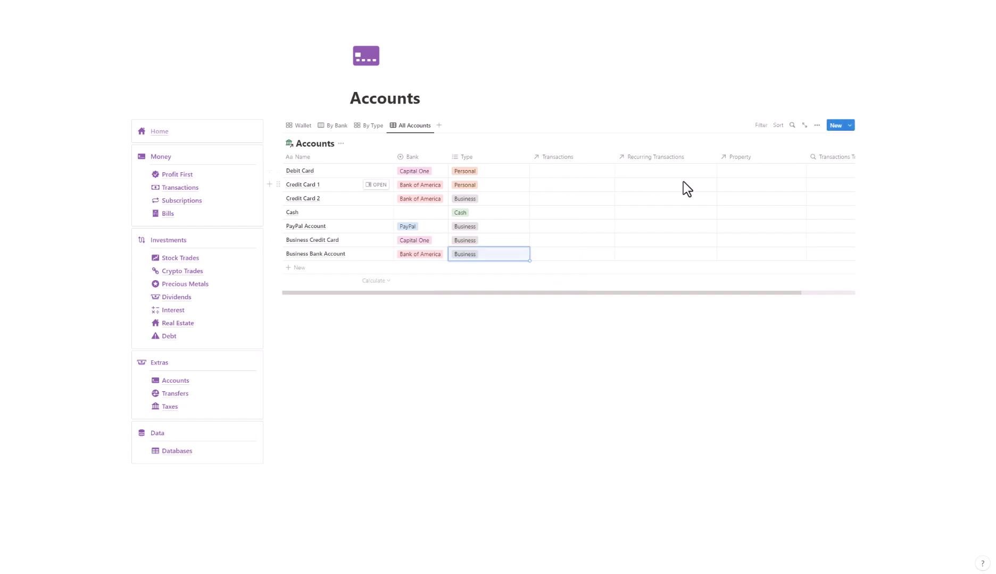
- Link the existing real estate entry as the property of Business Bank Account
{"action": "left_click_drag", "start_coordinate": [658, 292], "coordinate": [584, 280]}
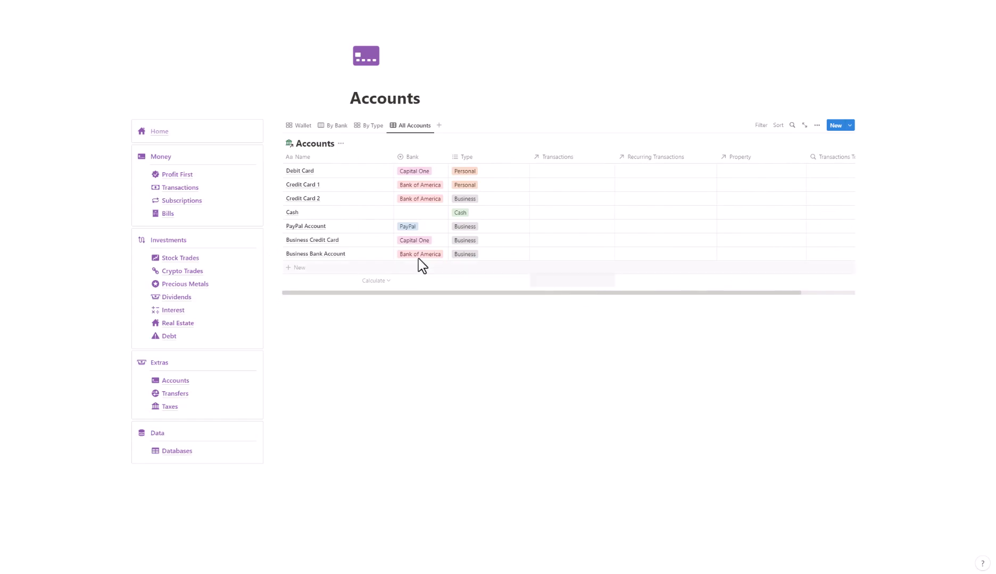
{"action": "left_click_drag", "start_coordinate": [744, 290], "coordinate": [777, 292]}
{"action": "left_click", "coordinate": [749, 256]}
{"action": "left_click", "coordinate": [716, 281]}
{"action": "left_click", "coordinate": [613, 315]}
{"action": "left_click_drag", "start_coordinate": [540, 292], "coordinate": [429, 283]}
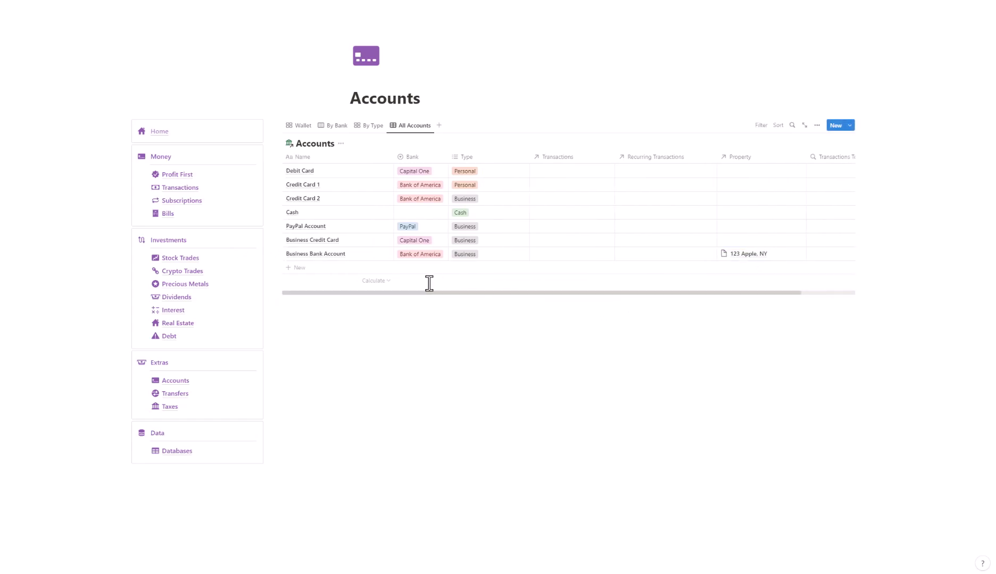
- Review the accounts in the By Type, All Accounts, By Bank and Wallet views
{"action": "left_click", "coordinate": [373, 126]}
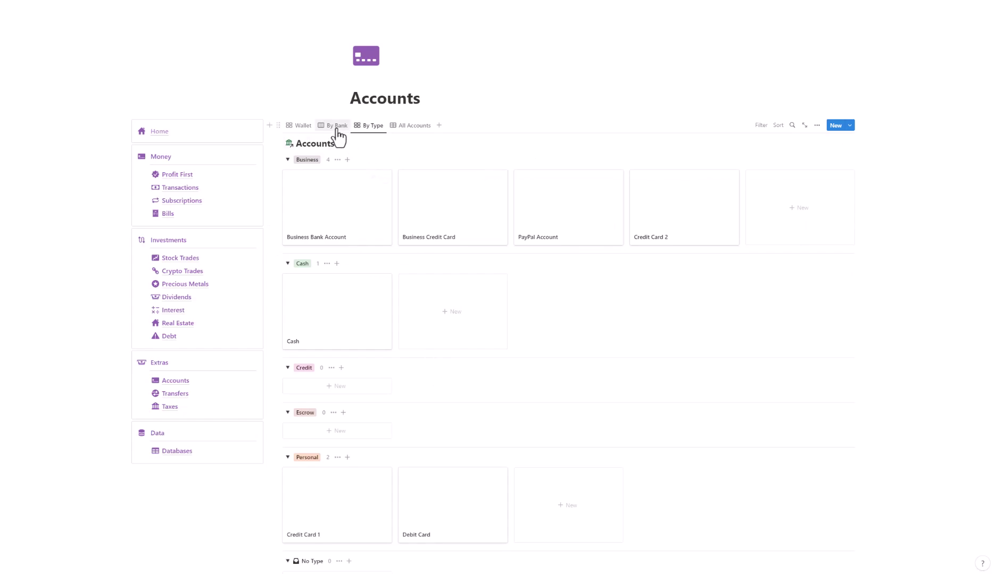
{"action": "left_click", "coordinate": [424, 128]}
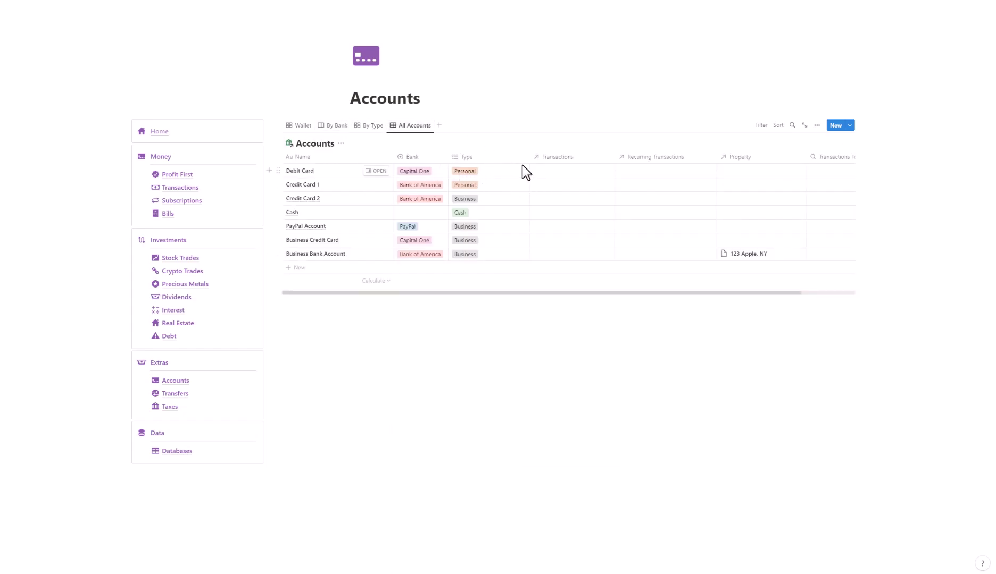
{"action": "left_click", "coordinate": [335, 126]}
{"action": "left_click", "coordinate": [406, 127]}
{"action": "left_click", "coordinate": [332, 127]}
{"action": "left_click", "coordinate": [299, 126]}
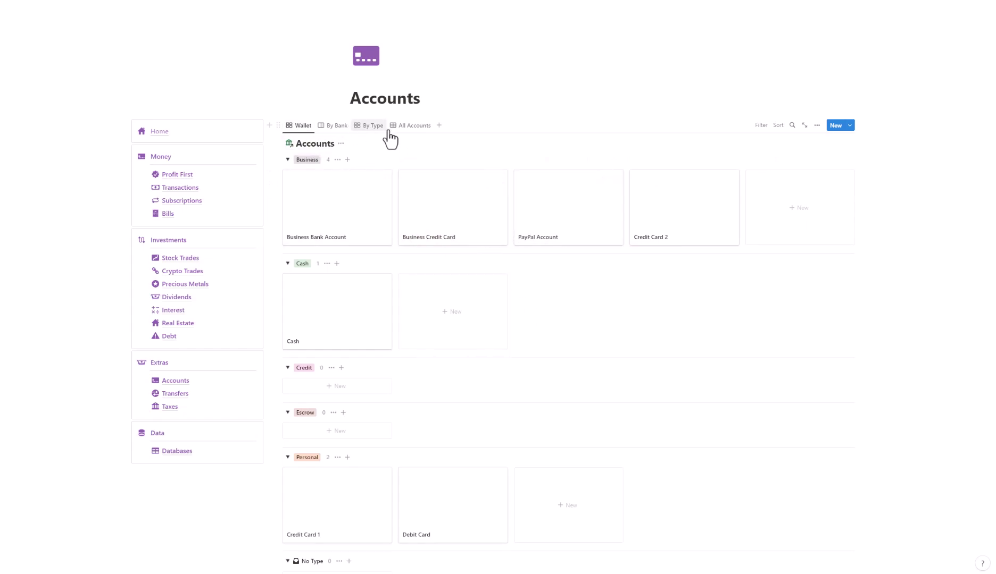
- Open the Transactions page and link the rent payment income to Business Bank Account
{"action": "left_click", "coordinate": [196, 188]}
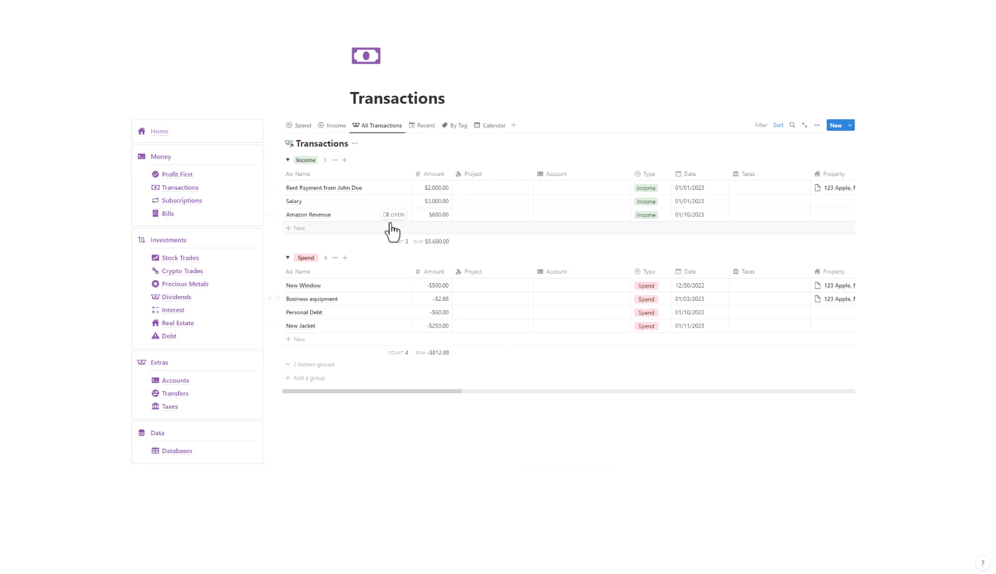
{"action": "left_click", "coordinate": [575, 189]}
{"action": "left_click", "coordinate": [624, 276]}
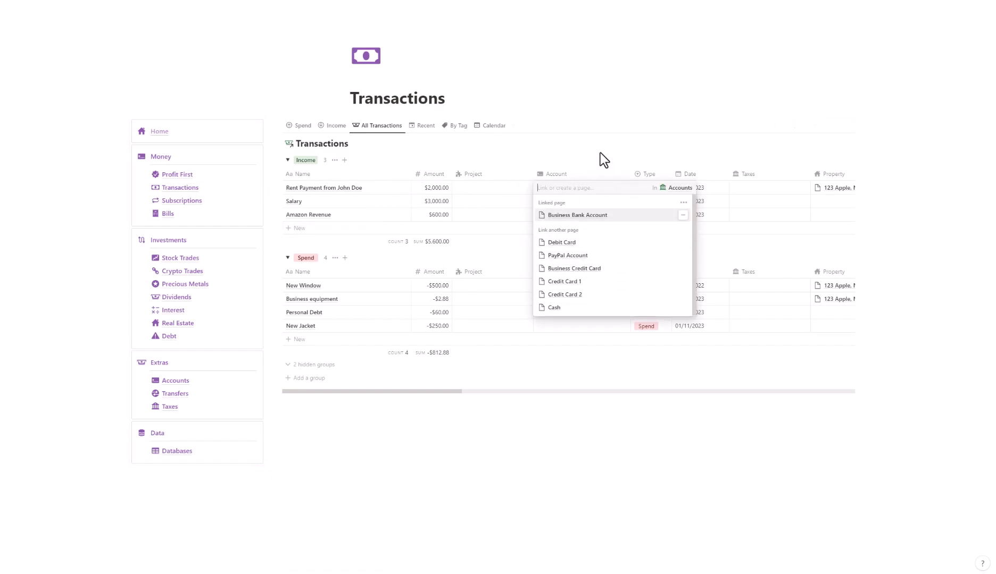
{"action": "key", "text": "Escape"}
- Link the Salary income to Debit Card and Amazon Revenue to Business Bank Account
{"action": "left_click", "coordinate": [576, 204]}
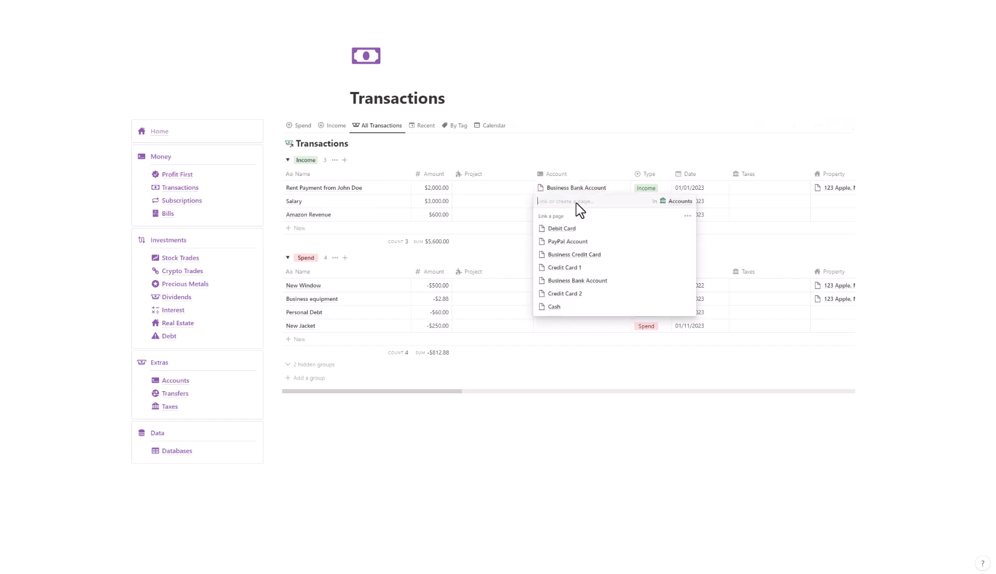
{"action": "left_click", "coordinate": [612, 229]}
{"action": "left_click", "coordinate": [604, 154]}
{"action": "left_click", "coordinate": [577, 216]}
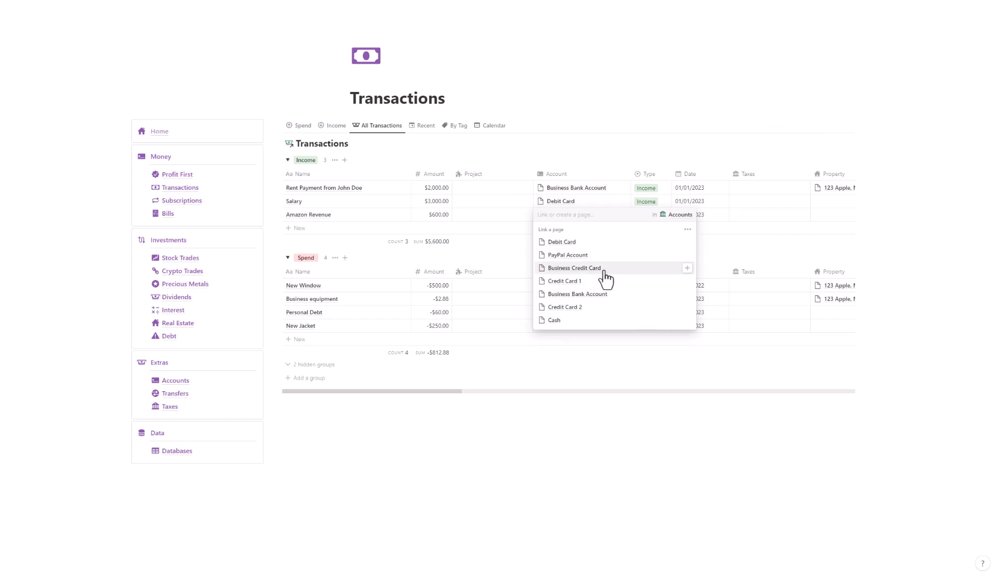
{"action": "left_click", "coordinate": [616, 296]}
{"action": "key", "text": "Escape"}
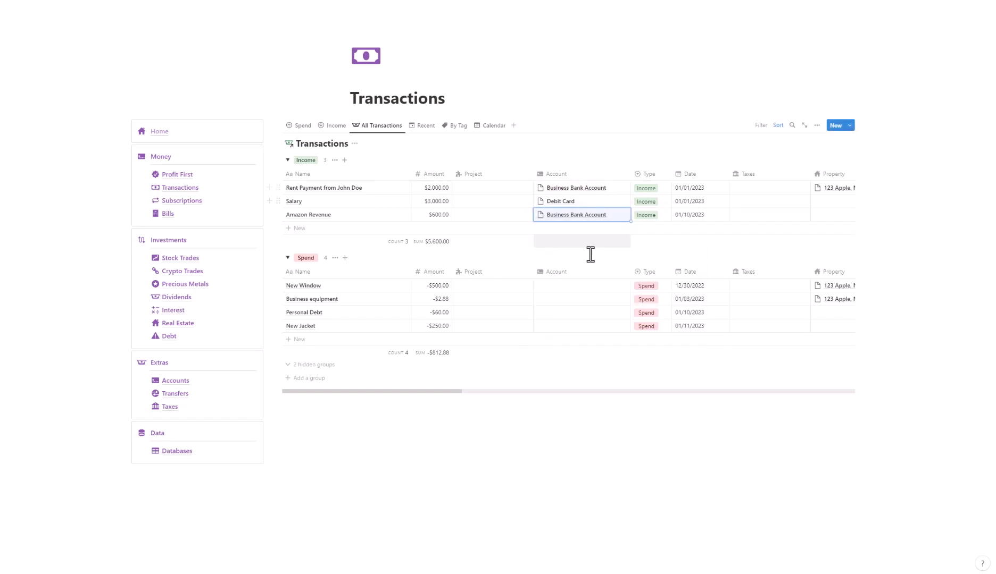
- Link the New Window expense to Business Credit Card and Business equipment to PayPal Account
{"action": "left_click", "coordinate": [594, 287]}
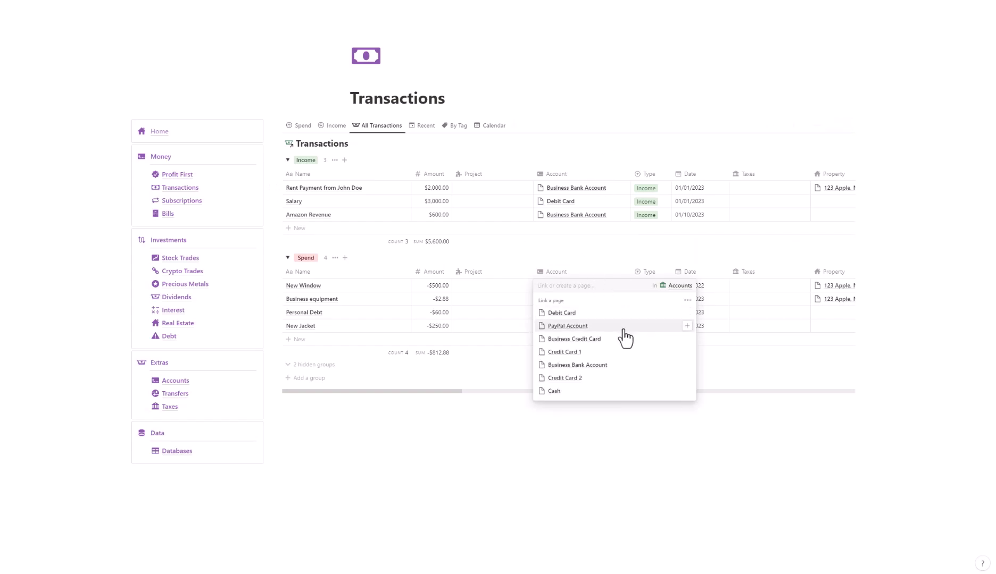
{"action": "left_click", "coordinate": [623, 339]}
{"action": "key", "text": "Escape"}
{"action": "left_click", "coordinate": [577, 302]}
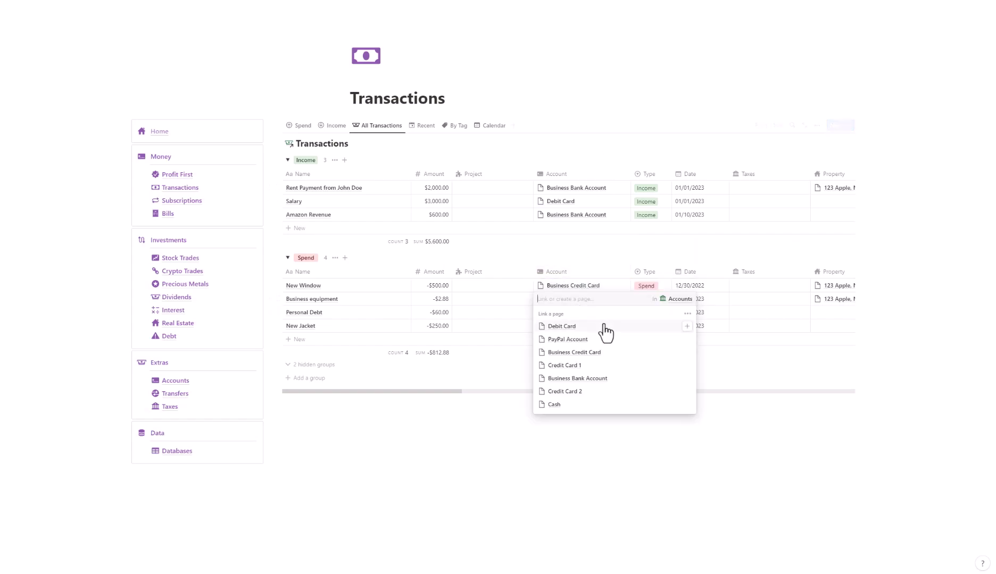
{"action": "left_click", "coordinate": [636, 339]}
{"action": "key", "text": "Escape"}
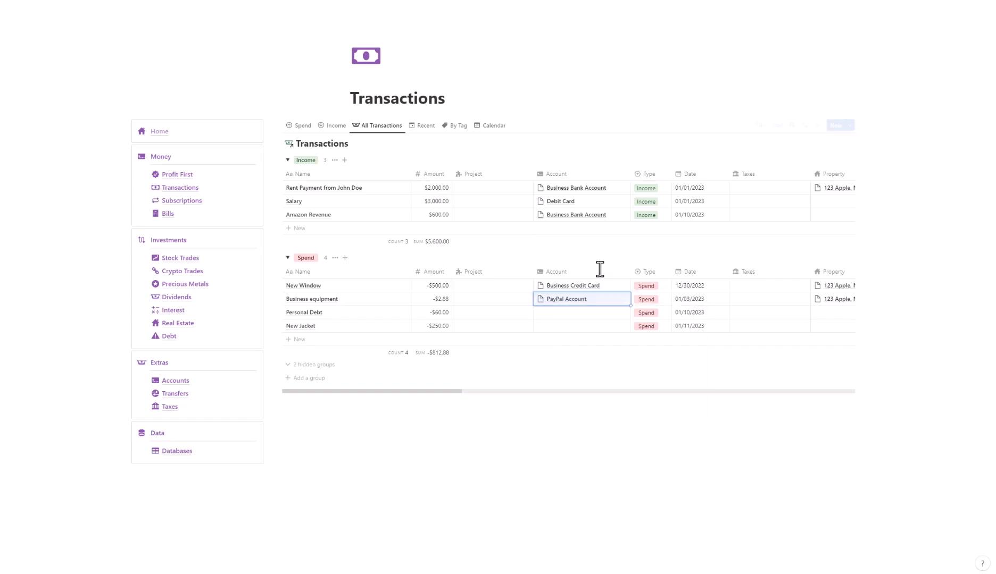
- Link the Personal Debt expense to the Cash account and New Jacket to Credit Card 1
{"action": "left_click", "coordinate": [585, 316]}
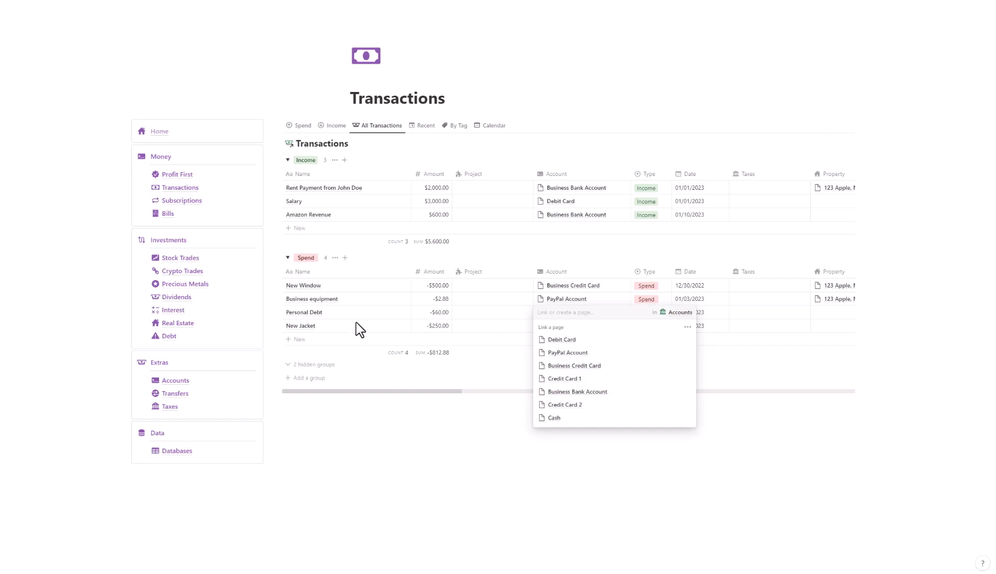
{"action": "left_click", "coordinate": [580, 418]}
{"action": "key", "text": "Escape"}
{"action": "left_click", "coordinate": [587, 327]}
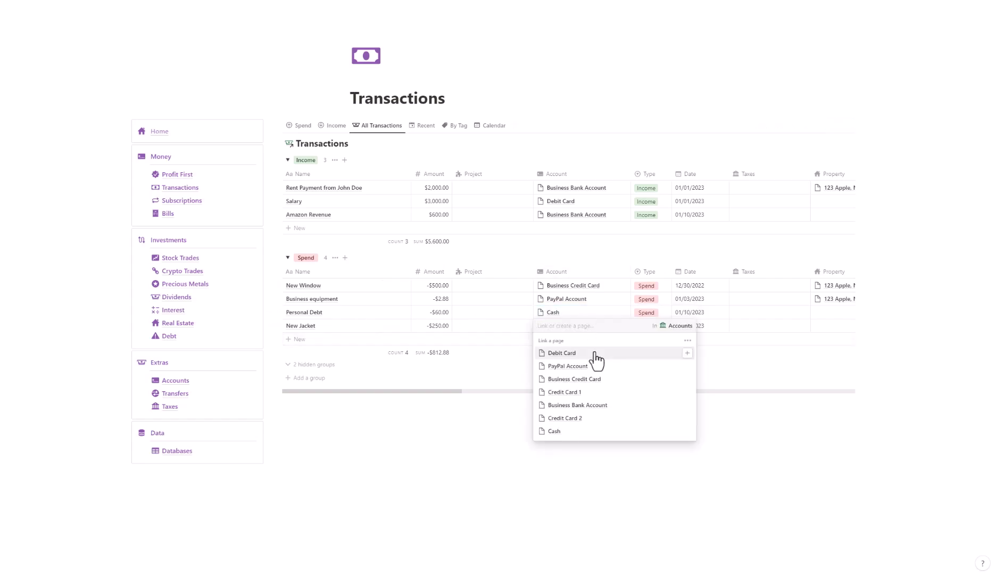
{"action": "left_click", "coordinate": [614, 392]}
{"action": "key", "text": "Escape"}
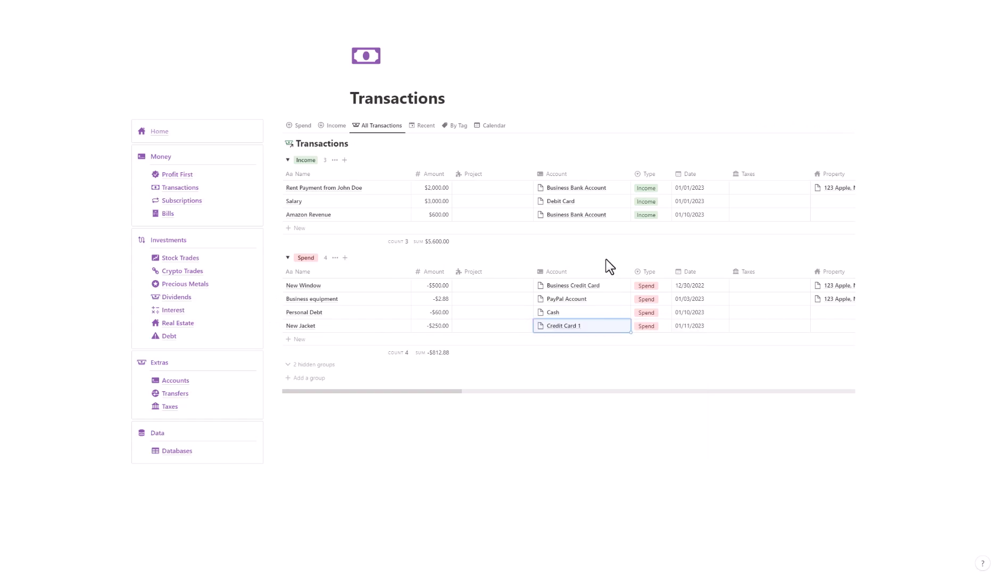
- Open the Subscriptions page and link Car Insurance to Credit Card 1 and Tutor Services to Business Bank Account
{"action": "left_click", "coordinate": [196, 201]}
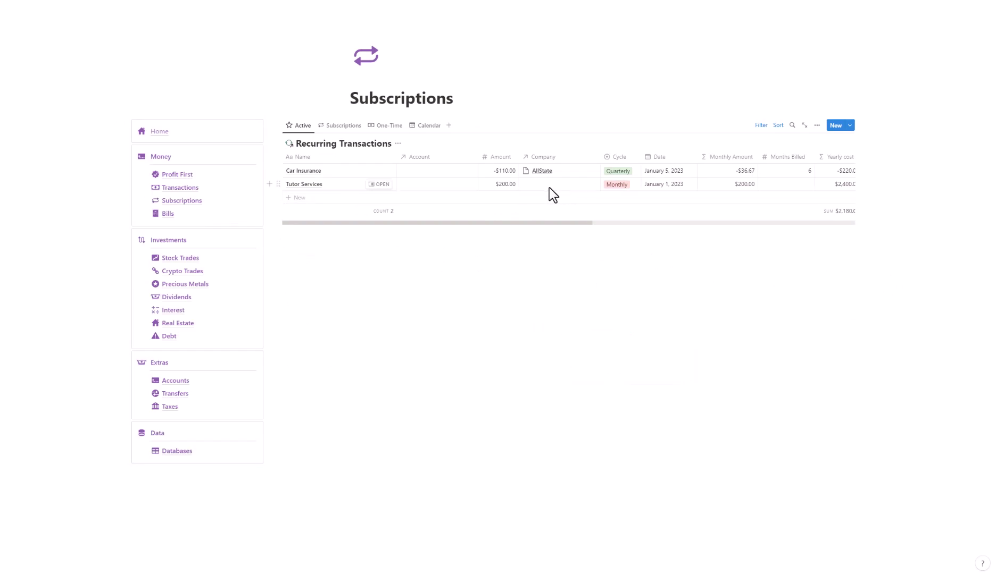
{"action": "left_click", "coordinate": [426, 170]}
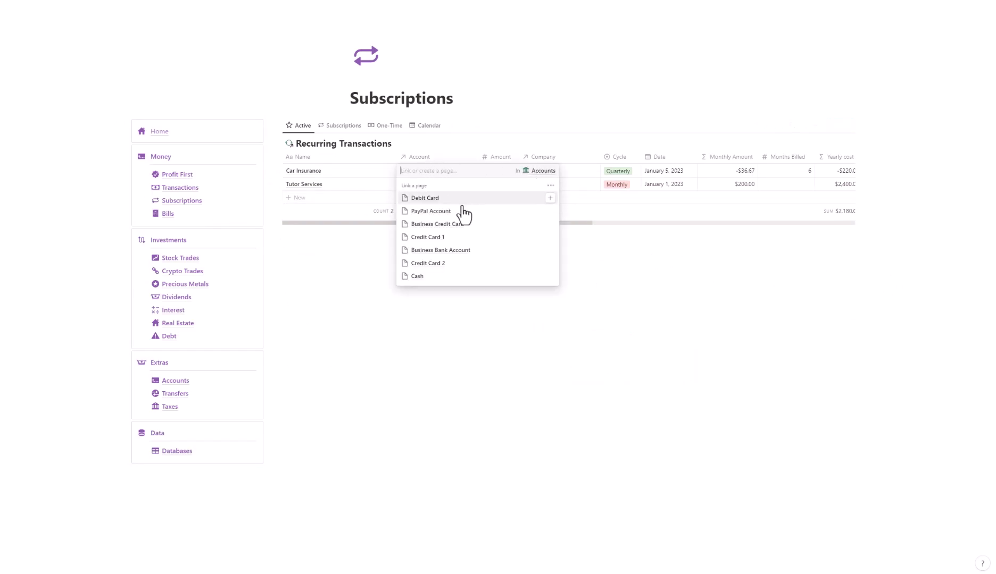
{"action": "left_click", "coordinate": [459, 236]}
{"action": "left_click", "coordinate": [471, 152]}
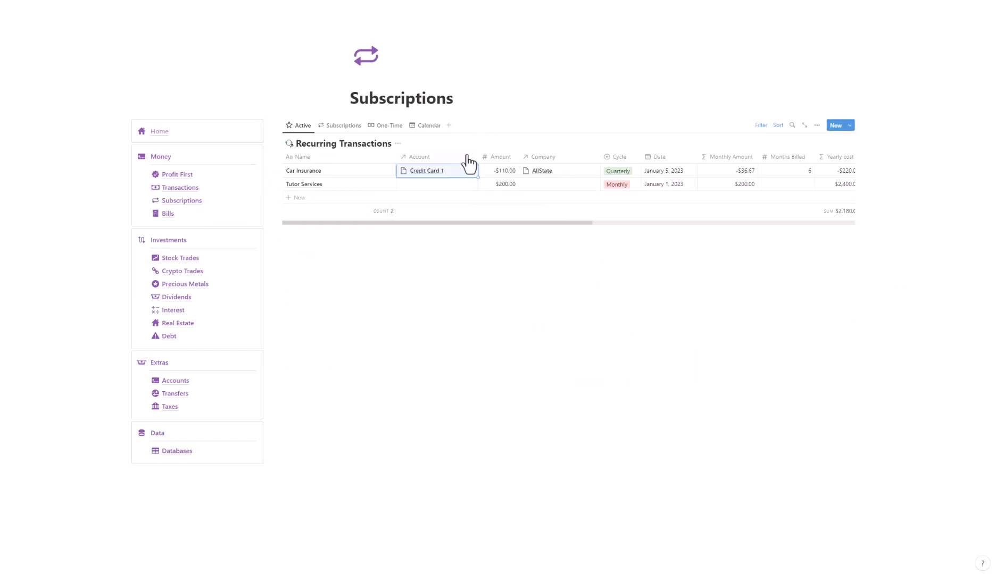
{"action": "left_click", "coordinate": [434, 185]}
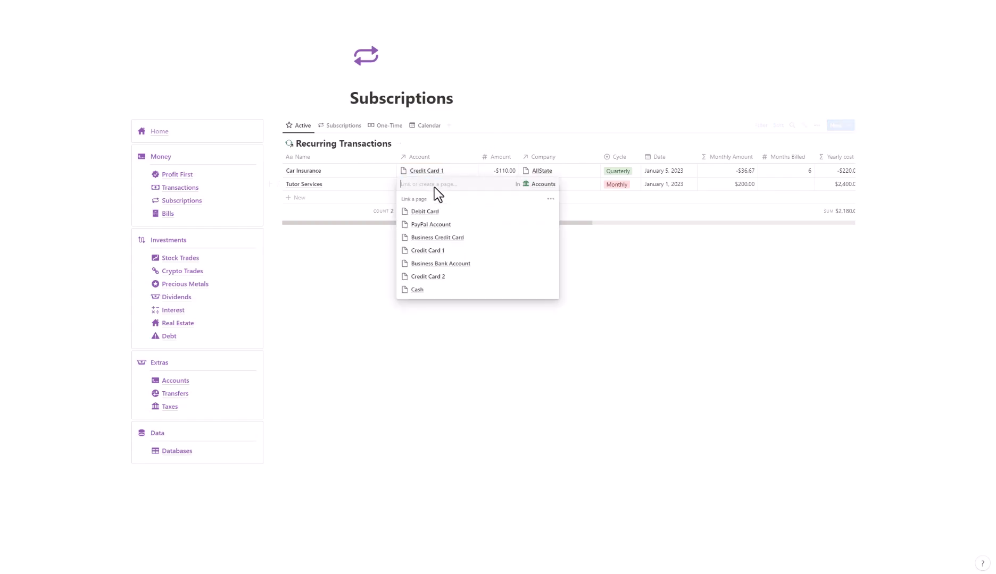
{"action": "left_click", "coordinate": [486, 264]}
{"action": "left_click", "coordinate": [587, 78]}
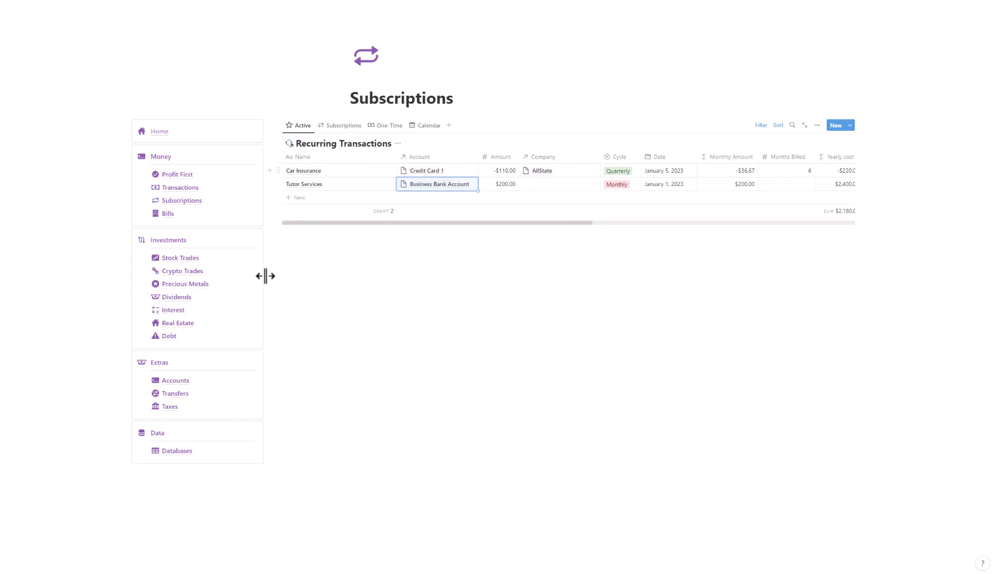
- Open the Bills page and link the Electricity Bill to Business Bank Account
{"action": "left_click", "coordinate": [198, 214]}
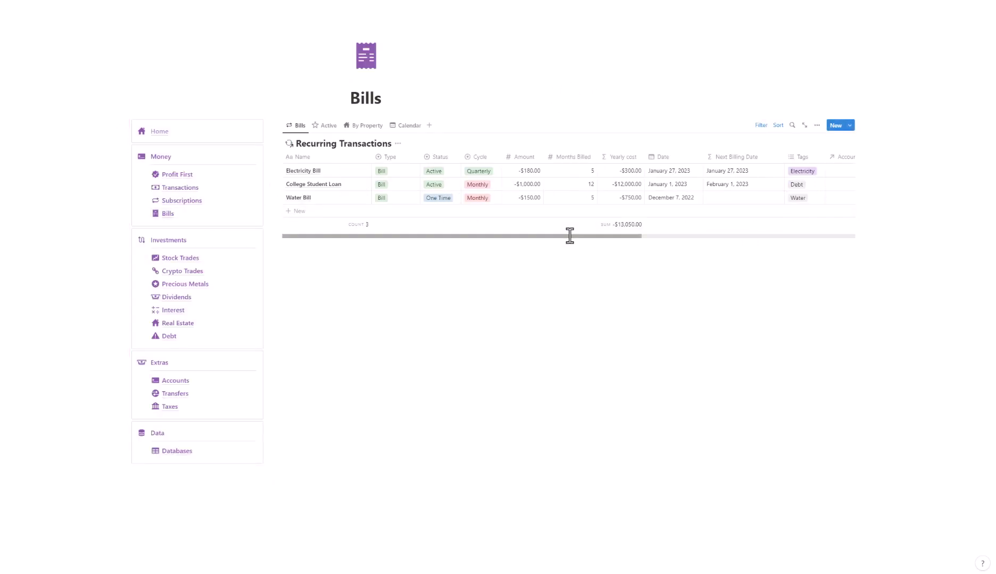
{"action": "left_click_drag", "start_coordinate": [569, 236], "coordinate": [722, 233]}
{"action": "left_click", "coordinate": [607, 160]}
{"action": "left_click", "coordinate": [612, 150]}
{"action": "left_click", "coordinate": [602, 172]}
{"action": "left_click", "coordinate": [644, 250]}
{"action": "key", "text": "Escape"}
- Link the College Student Loan bill to Business Bank Account and the Water Bill to Credit Card 2
{"action": "left_click", "coordinate": [616, 186]}
{"action": "left_click", "coordinate": [621, 264]}
{"action": "left_click", "coordinate": [620, 197]}
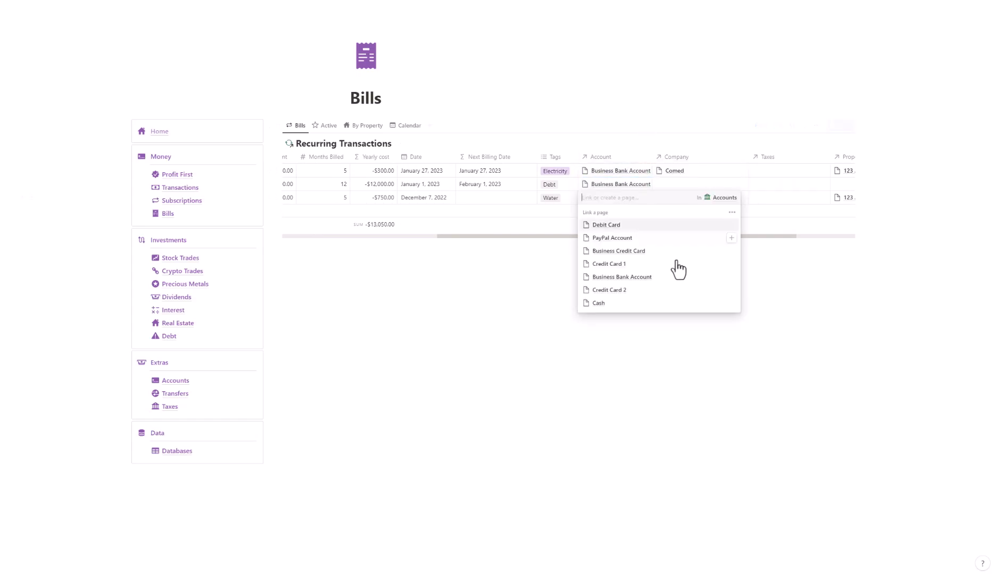
{"action": "left_click", "coordinate": [659, 292]}
{"action": "left_click_drag", "start_coordinate": [651, 234], "coordinate": [397, 232]}
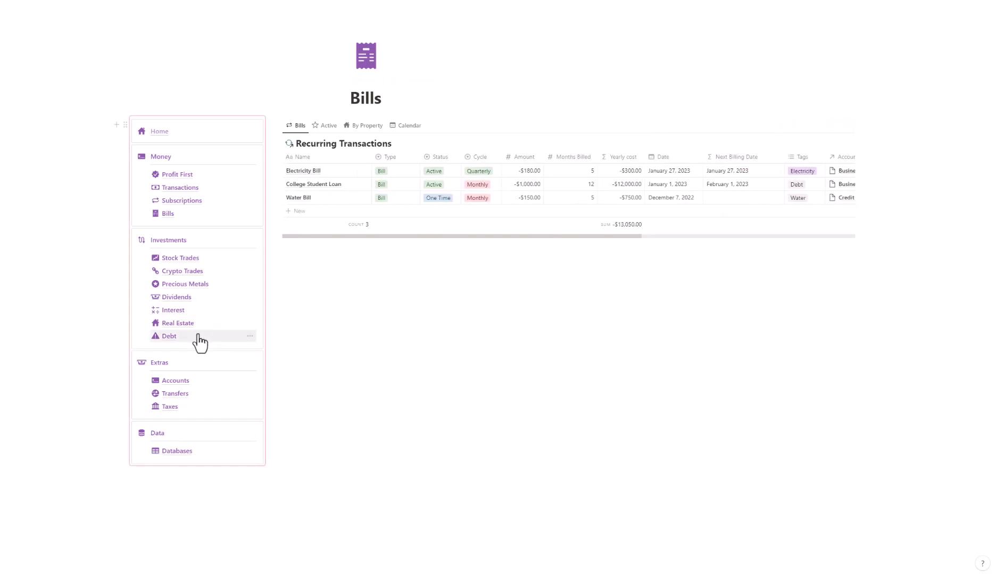
- Show all accounts on the Accounts page and move the Transactions Total column directly after Name
{"action": "left_click", "coordinate": [198, 380]}
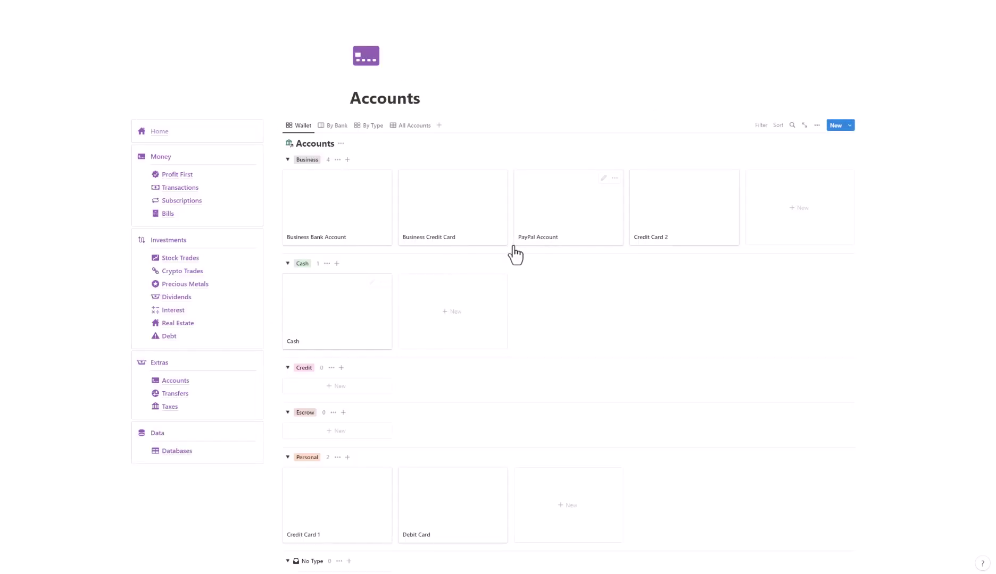
{"action": "left_click", "coordinate": [365, 129]}
{"action": "left_click", "coordinate": [410, 129]}
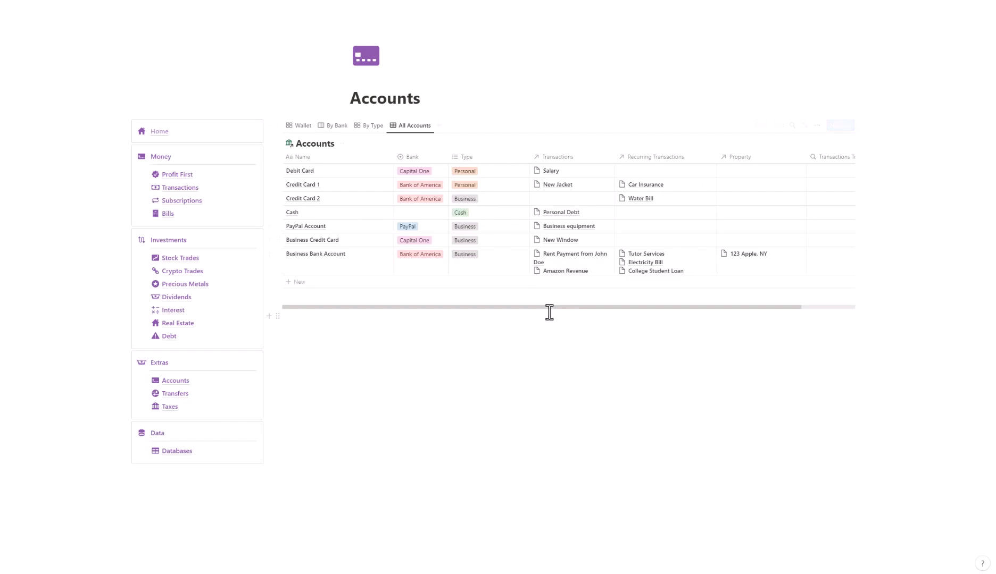
{"action": "left_click_drag", "start_coordinate": [555, 307], "coordinate": [644, 304]}
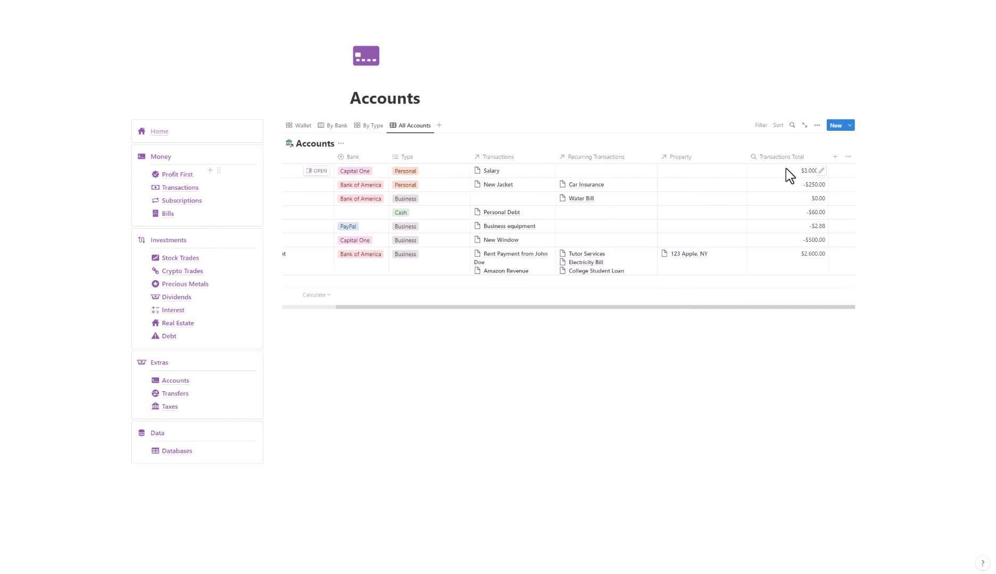
{"action": "left_click_drag", "start_coordinate": [771, 157], "coordinate": [426, 170]}
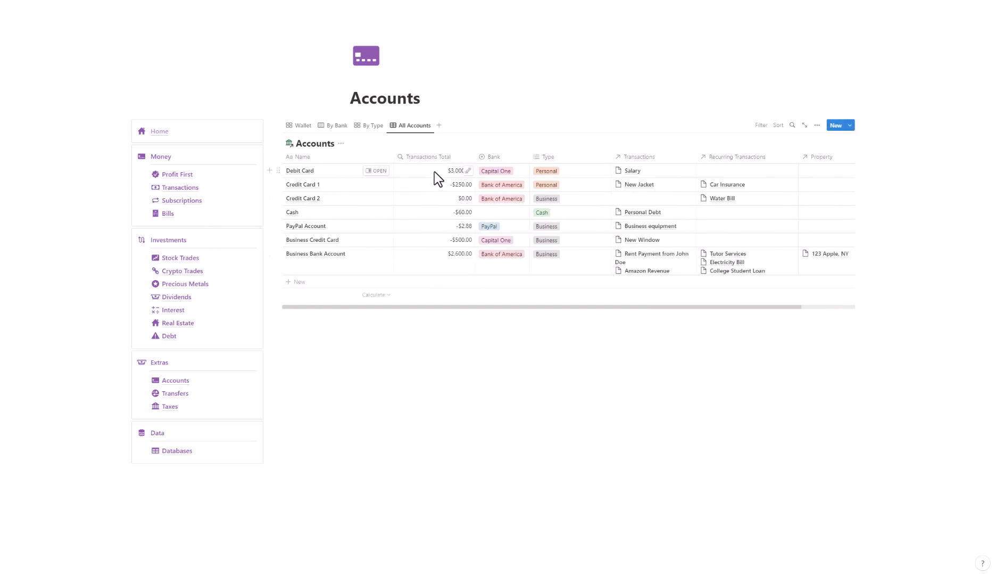
- Narrow the Transactions column in the All Accounts table
{"action": "left_click", "coordinate": [451, 175]}
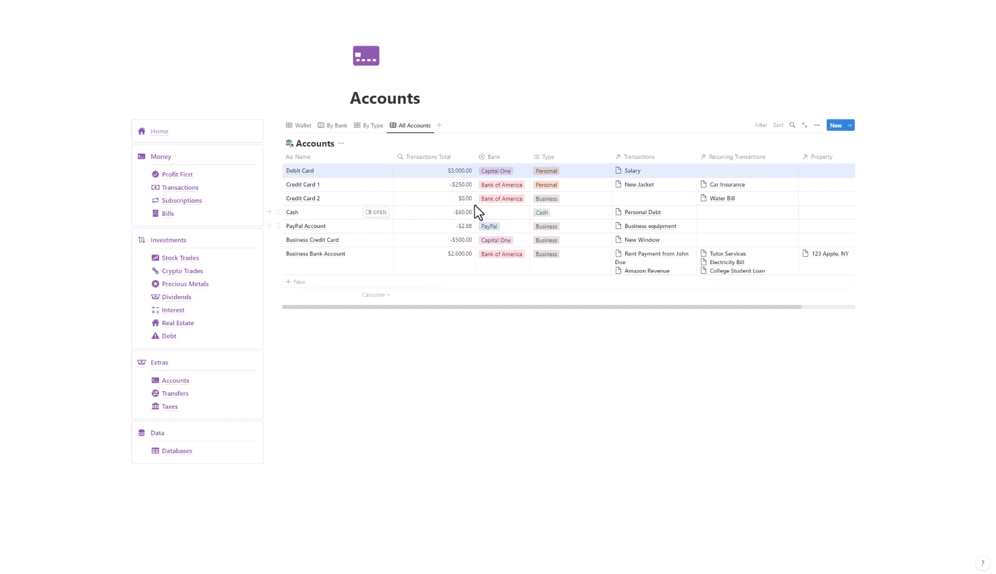
{"action": "left_click", "coordinate": [448, 189]}
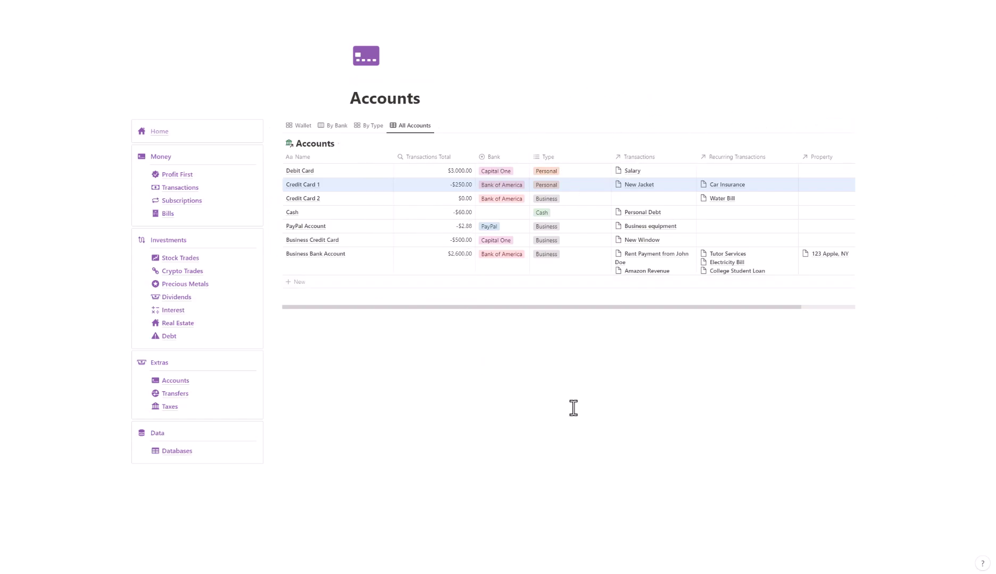
{"action": "left_click_drag", "start_coordinate": [612, 159], "coordinate": [582, 165]}
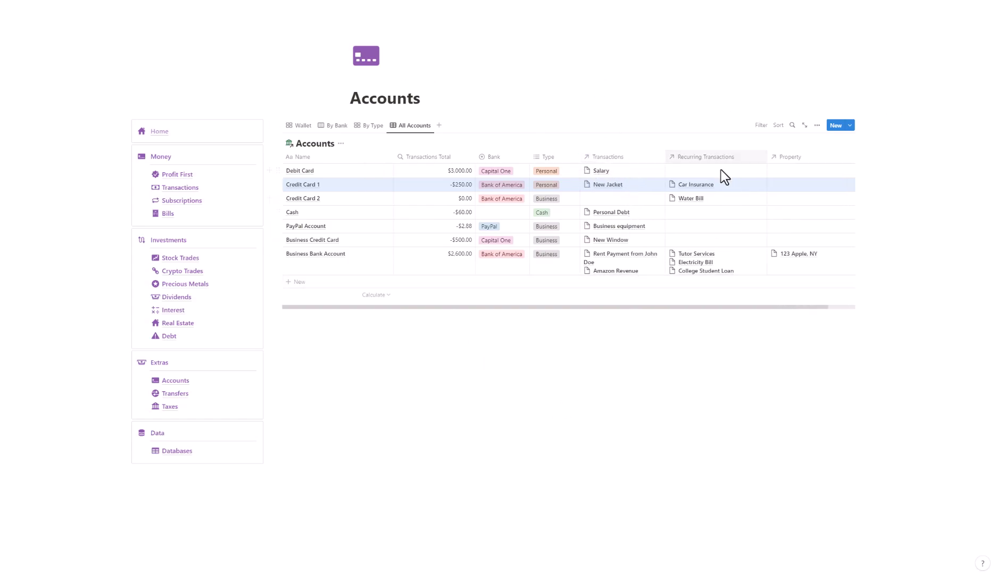
{"action": "left_click_drag", "start_coordinate": [716, 308], "coordinate": [796, 307]}
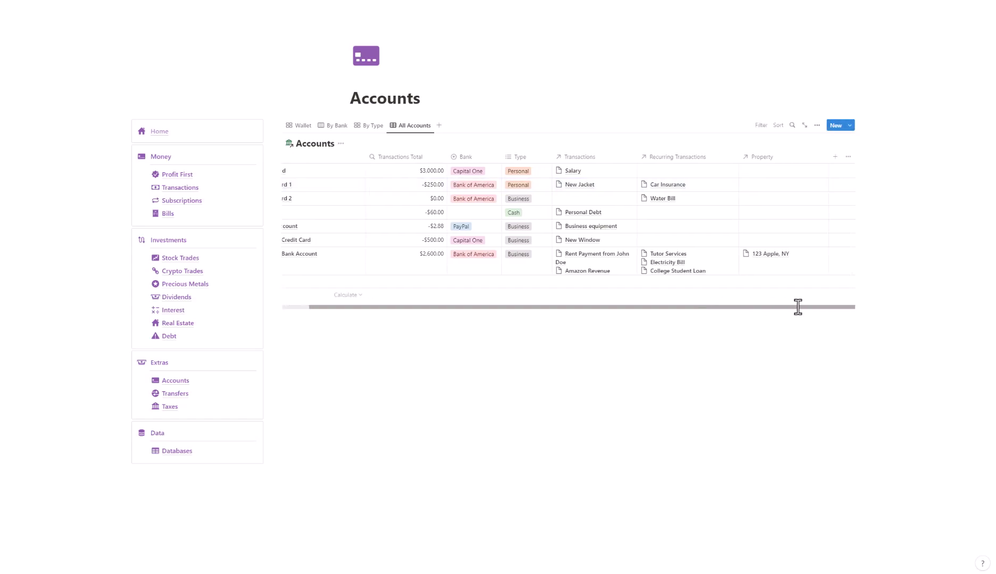
- Open the Transfers page, expand its hidden groups and add a blank row under No Profit First Type
{"action": "left_click", "coordinate": [192, 273]}
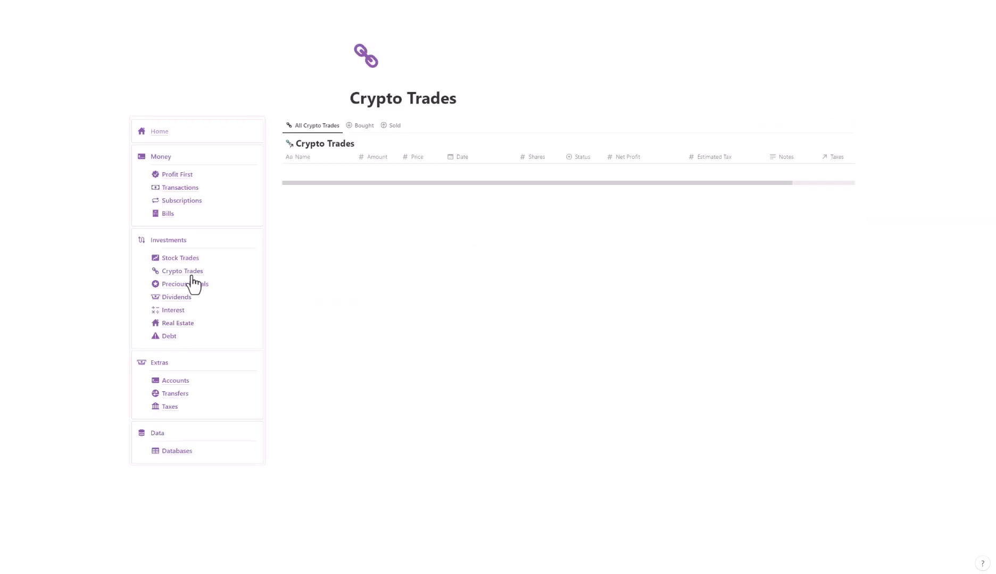
{"action": "left_click", "coordinate": [186, 394]}
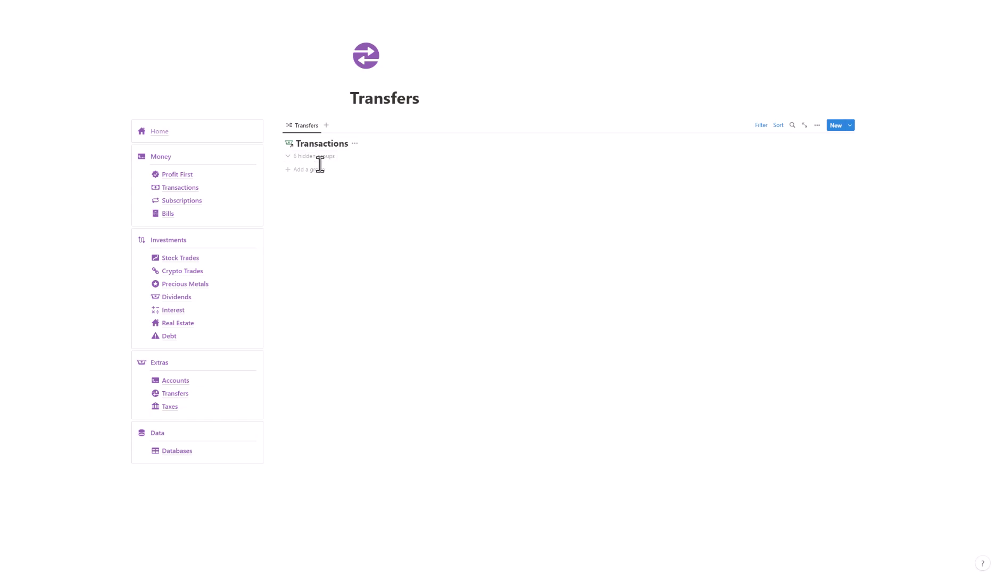
{"action": "left_click", "coordinate": [319, 158]}
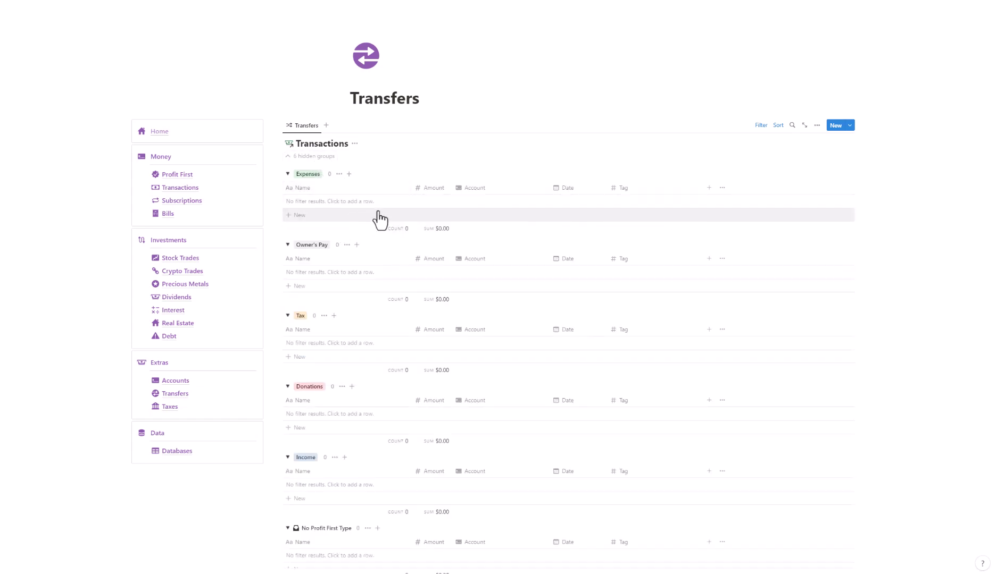
{"action": "scroll", "coordinate": [378, 218], "scroll_direction": "down", "scroll_amount": 4}
{"action": "scroll", "coordinate": [377, 237], "scroll_direction": "up", "scroll_amount": 4}
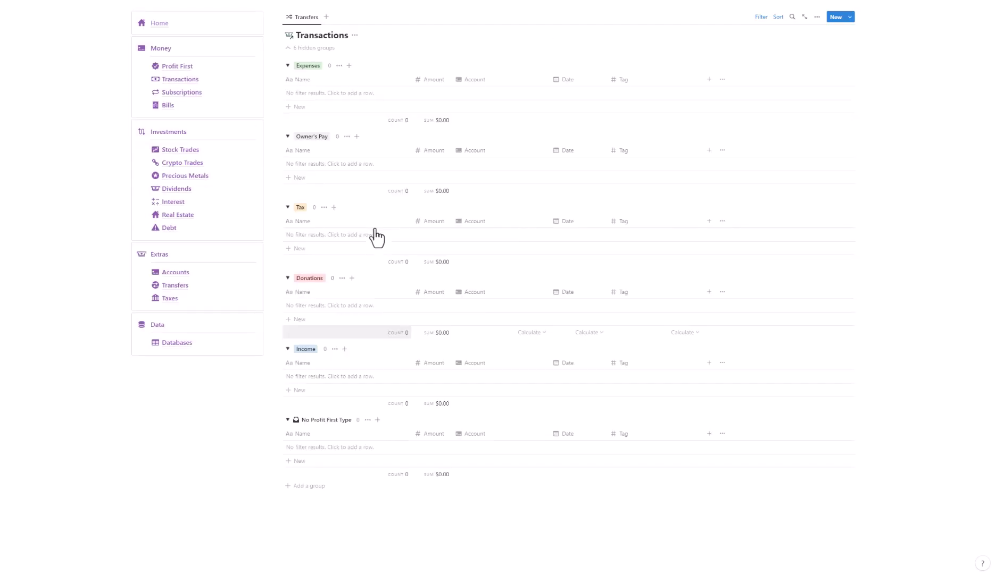
{"action": "scroll", "coordinate": [377, 234], "scroll_direction": "down", "scroll_amount": 4}
{"action": "left_click", "coordinate": [351, 346]}
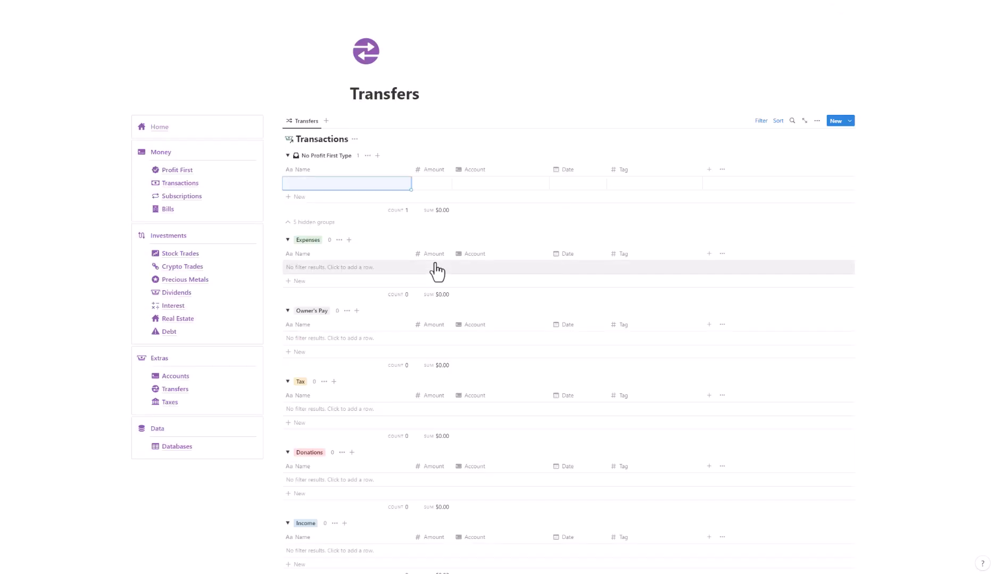
- Set the Transfers view's grouping to None
{"action": "left_click", "coordinate": [816, 121]}
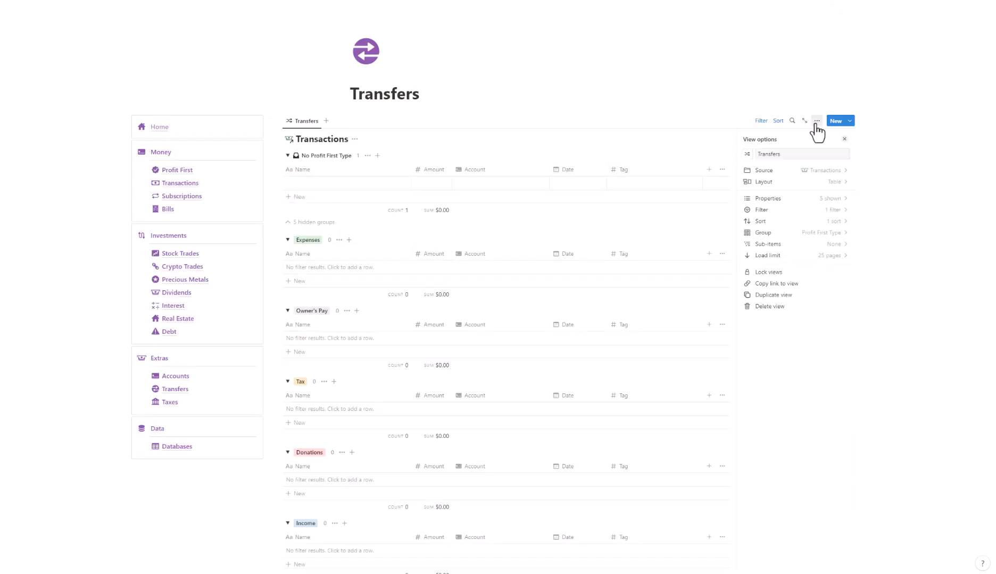
{"action": "left_click", "coordinate": [805, 233]}
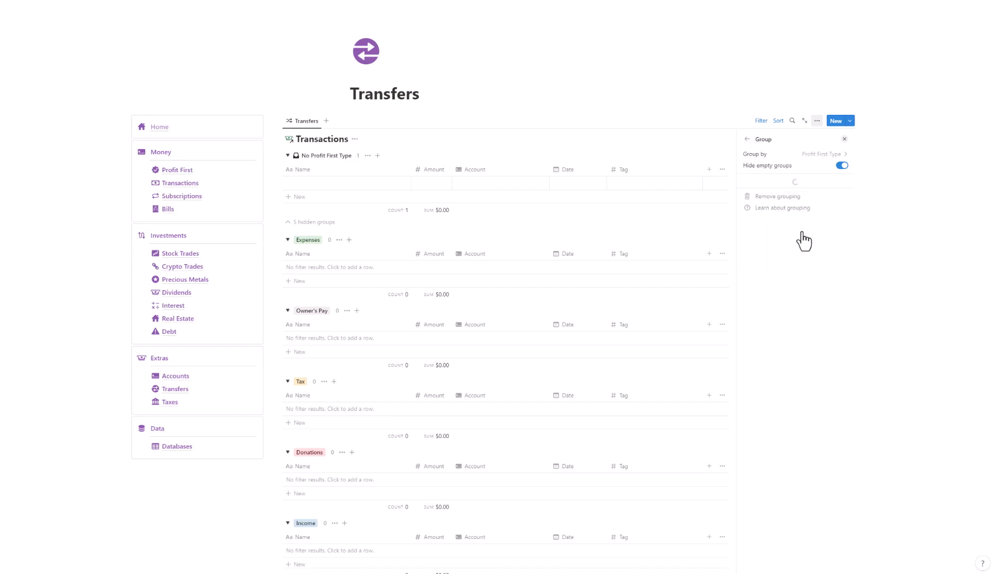
{"action": "left_click", "coordinate": [805, 154]}
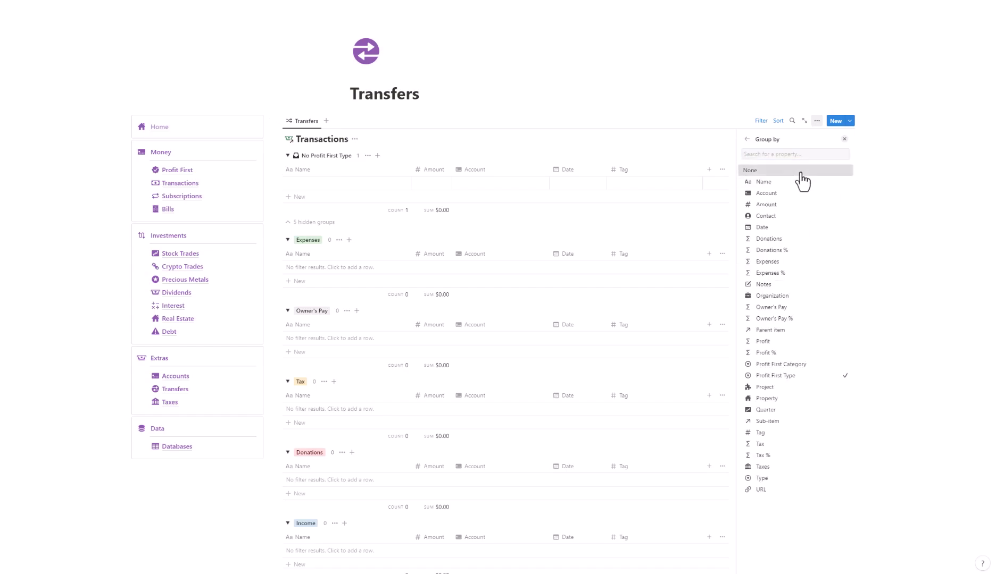
{"action": "left_click", "coordinate": [801, 172]}
- Name the new row "Transfer from Personal to Business" and set its amount to 5,000
{"action": "left_click", "coordinate": [338, 167]}
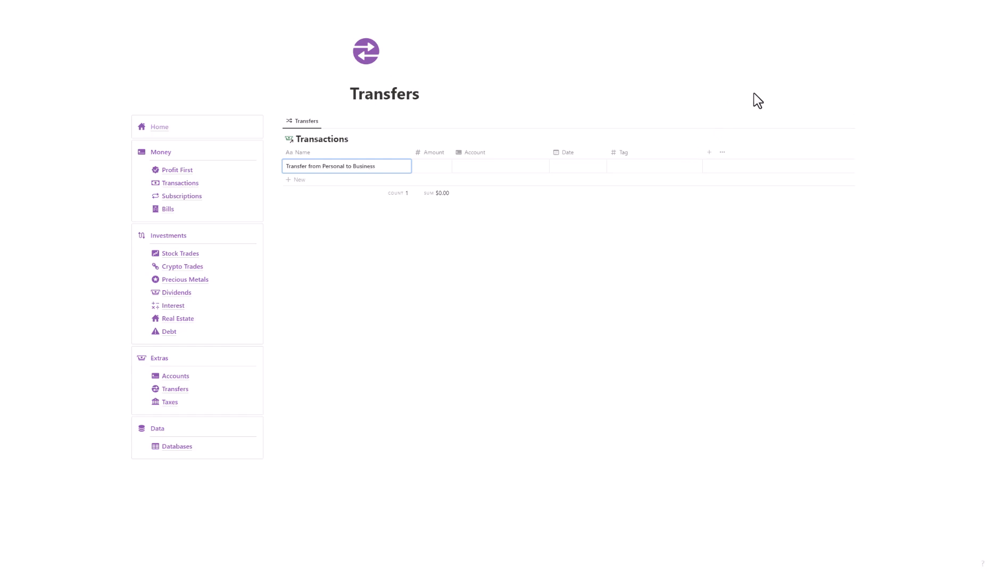
{"action": "left_click", "coordinate": [444, 167]}
{"action": "type", "text": "5,000"}
- Link the transfer to Business Bank Account and set its date to 01/09/2023
{"action": "left_click", "coordinate": [479, 166]}
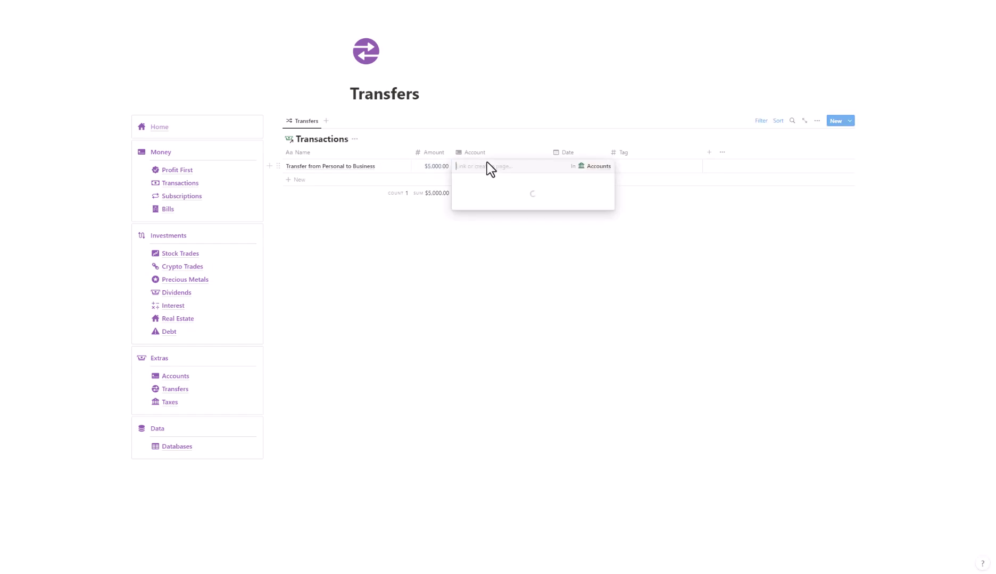
{"action": "left_click", "coordinate": [537, 246]}
{"action": "key", "text": "Escape"}
{"action": "left_click", "coordinate": [600, 166]}
{"action": "left_click", "coordinate": [565, 251]}
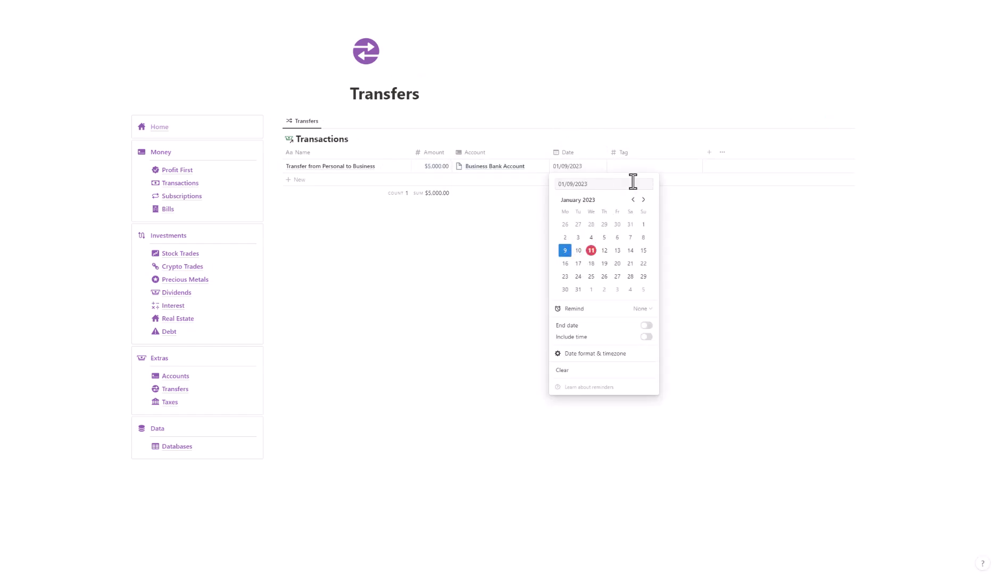
- Create a new "Transfer" tag and assign it to the transfer row
{"action": "left_click", "coordinate": [646, 169]}
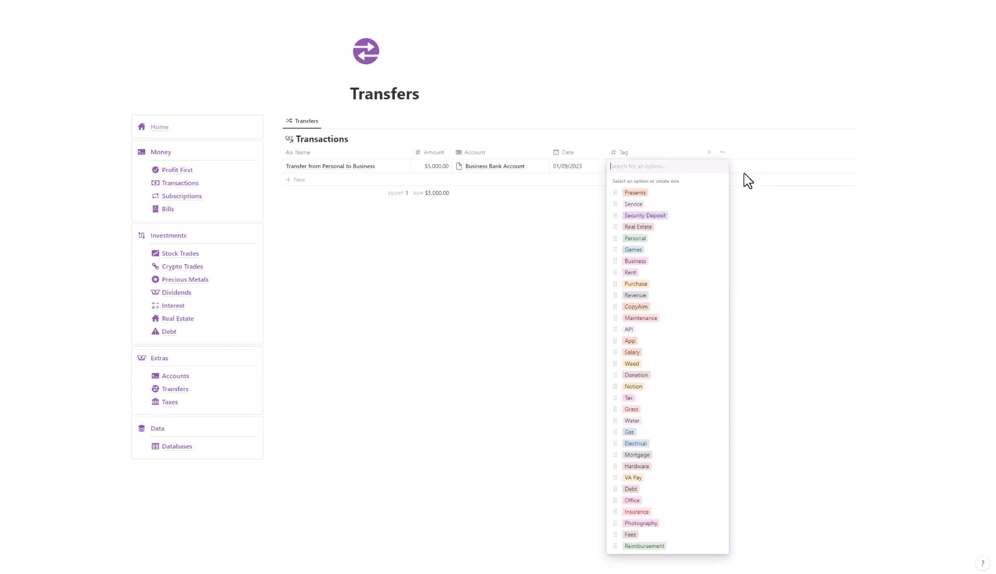
{"action": "type", "text": "Transfer"}
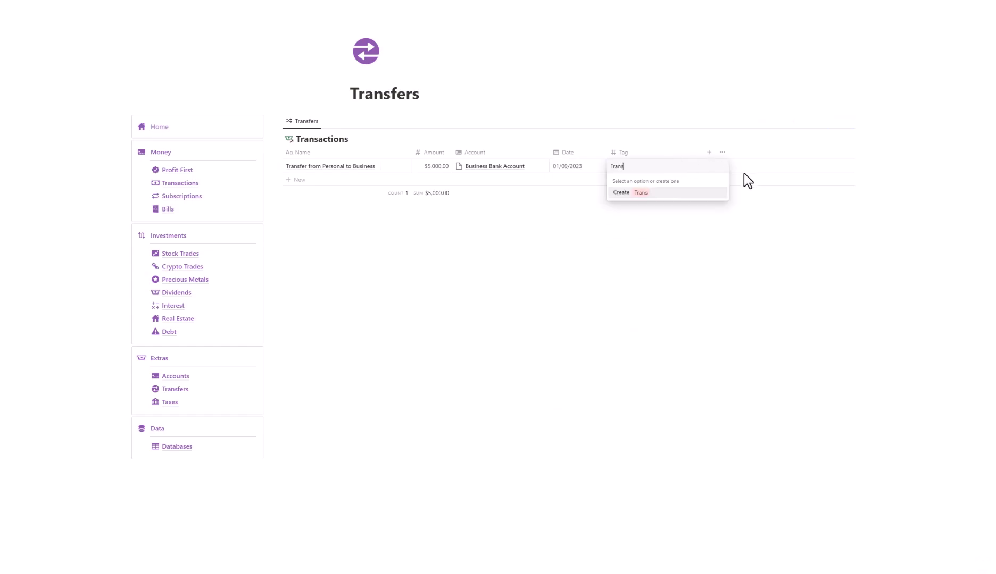
{"action": "key", "text": "Return"}
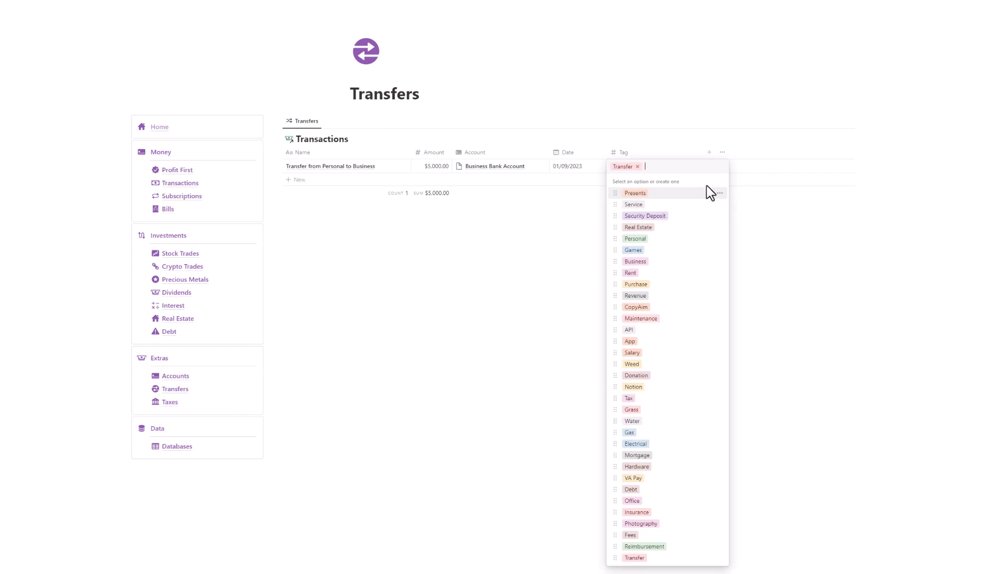
{"action": "left_click", "coordinate": [494, 239]}
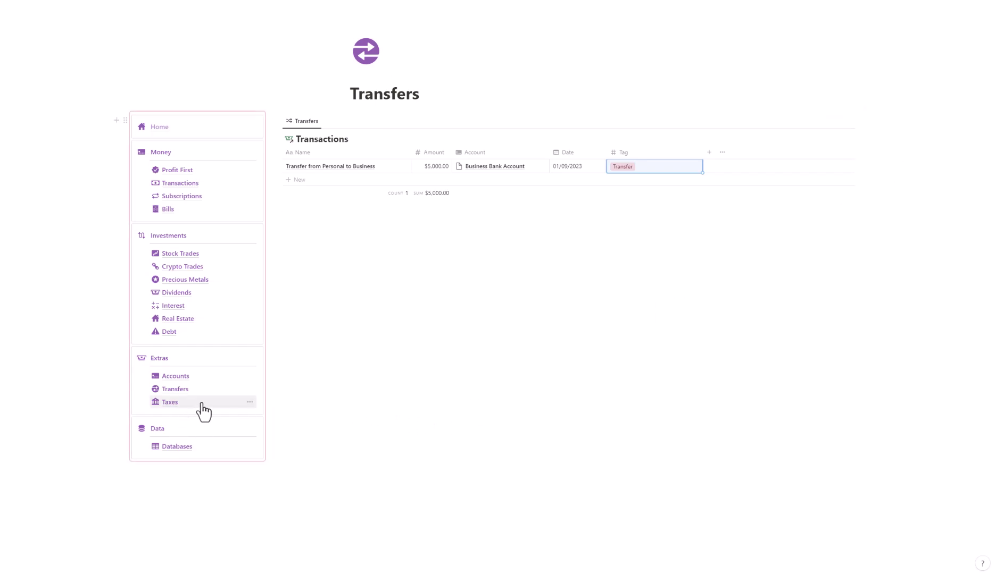
- Open the Taxes page and add a row named "Michigan Tax"
{"action": "left_click", "coordinate": [184, 403]}
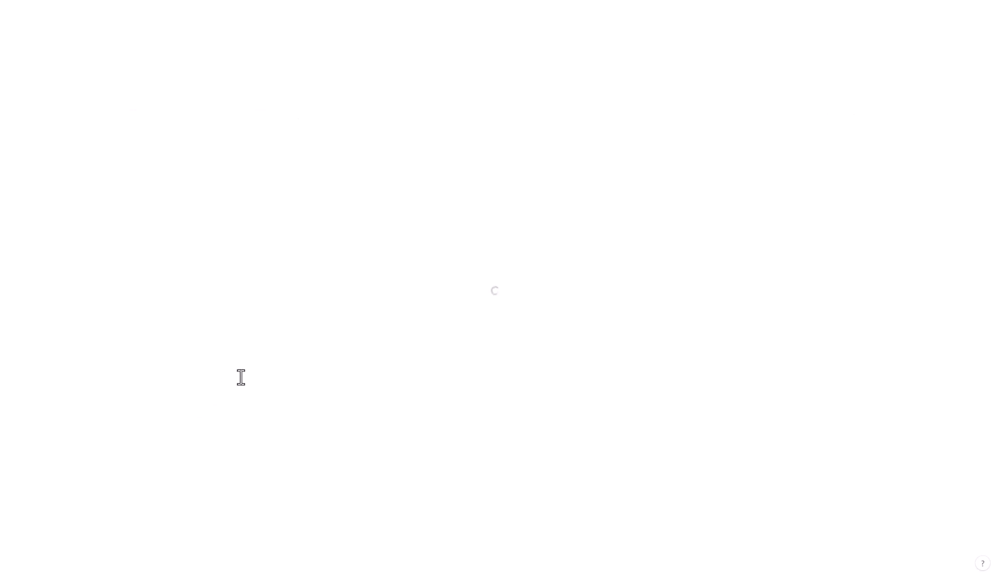
{"action": "mouse_move", "coordinate": [502, 210]}
{"action": "left_mouse_down"}
{"action": "mouse_move", "coordinate": [755, 206]}
{"action": "mouse_move", "coordinate": [495, 216]}
{"action": "left_mouse_up"}
{"action": "left_click_drag", "start_coordinate": [420, 209], "coordinate": [670, 216]}
{"action": "left_click_drag", "start_coordinate": [509, 221], "coordinate": [411, 218]}
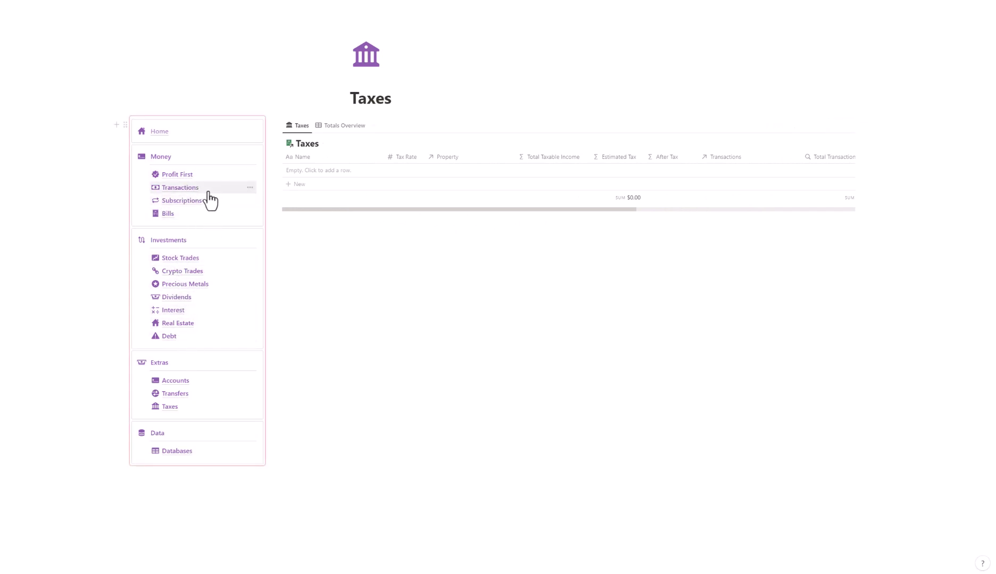
{"action": "left_click", "coordinate": [314, 176]}
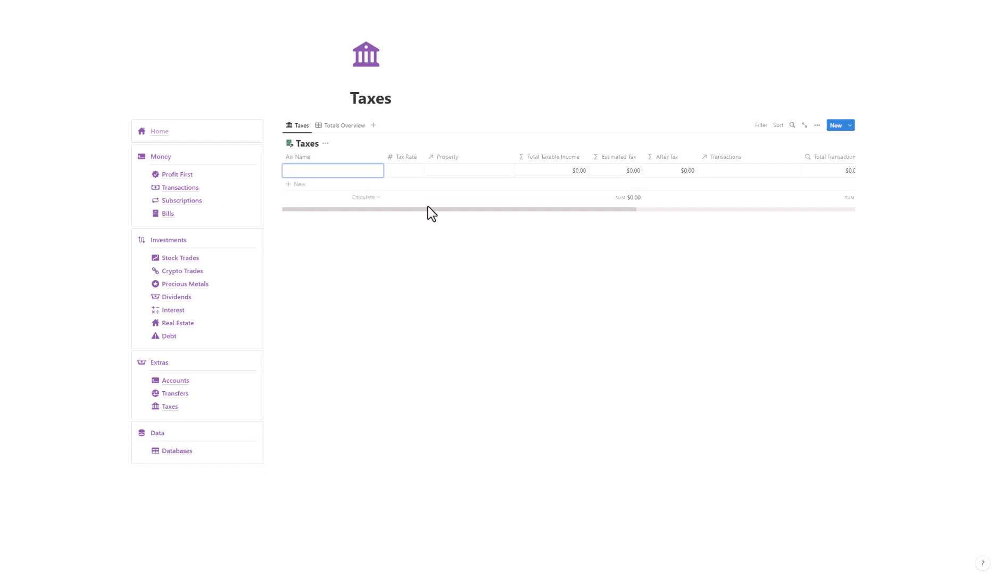
{"action": "type", "text": "Michigan Tax"}
{"action": "key", "text": "Return"}
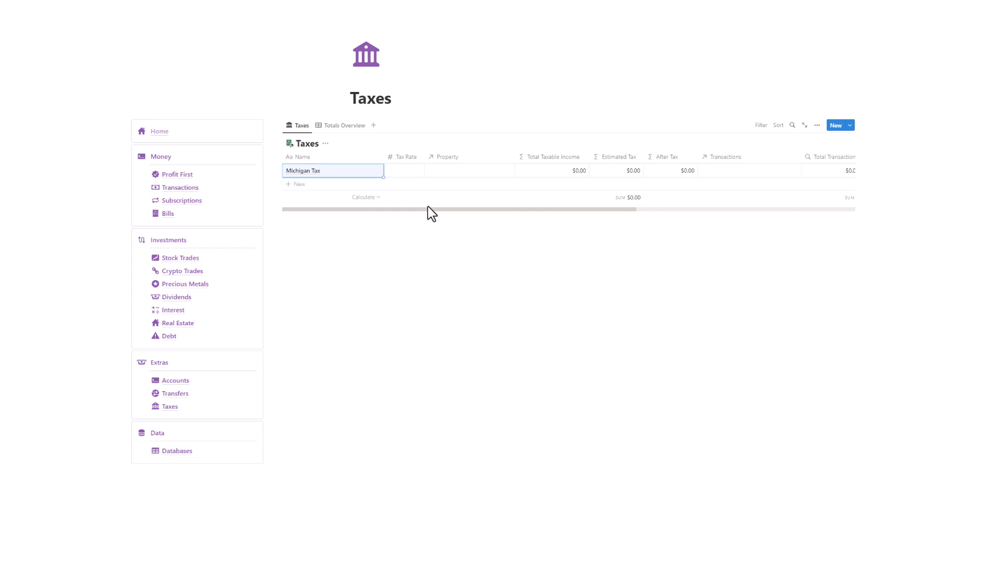
- Rename the tax row as "Michigan Tax 2023" and add a second row named "Michigan Business Tax 2023"
{"action": "left_click", "coordinate": [346, 170]}
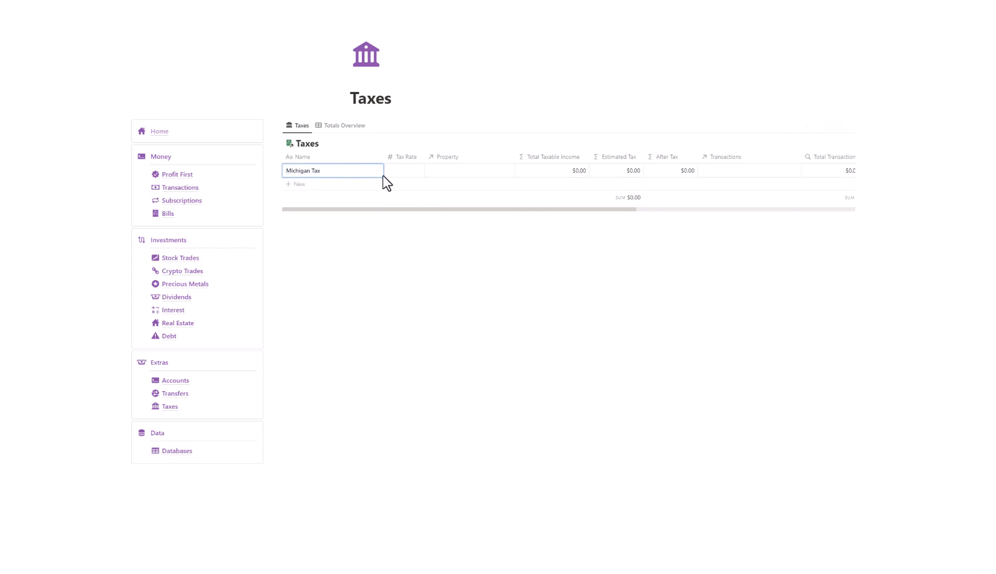
{"action": "type", "text": "2023"}
{"action": "key", "text": "Return"}
{"action": "left_click", "coordinate": [323, 184]}
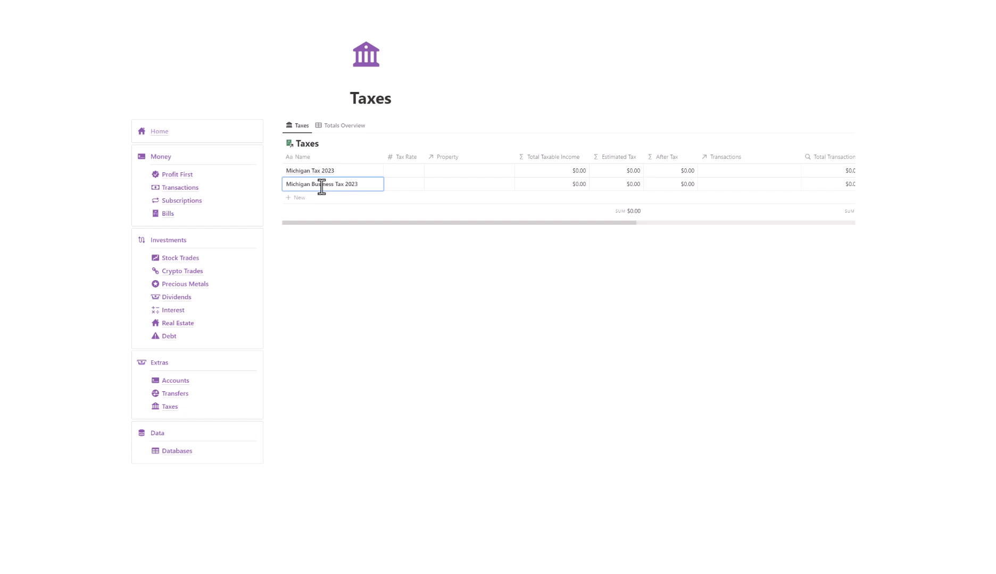
- Set the tax rate to 20% for Michigan Business Tax 2023 and 28% for Michigan Tax 2023
{"action": "left_click", "coordinate": [413, 183]}
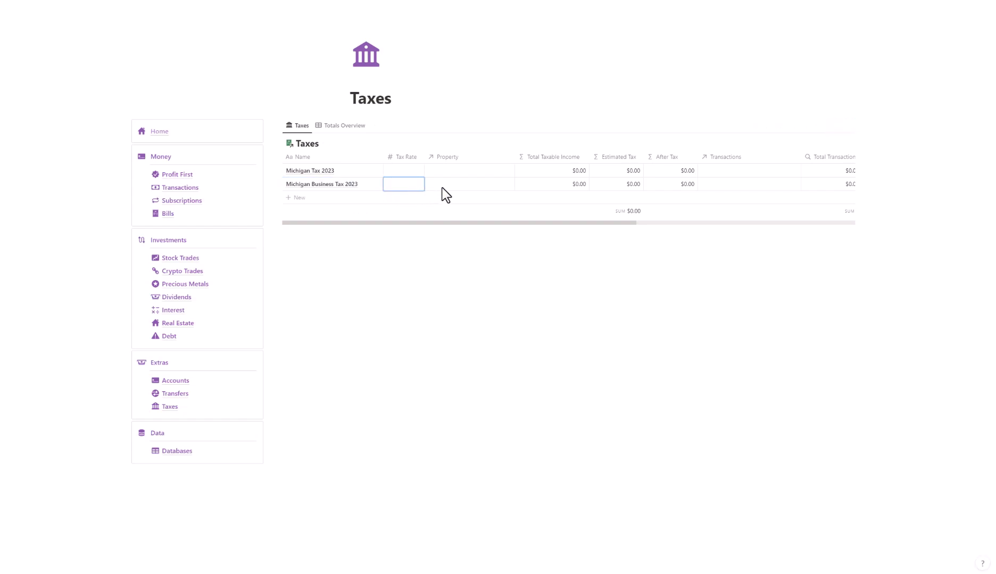
{"action": "type", "text": "20"}
{"action": "left_click", "coordinate": [413, 170]}
{"action": "type", "text": "28"}
{"action": "key", "text": "Return"}
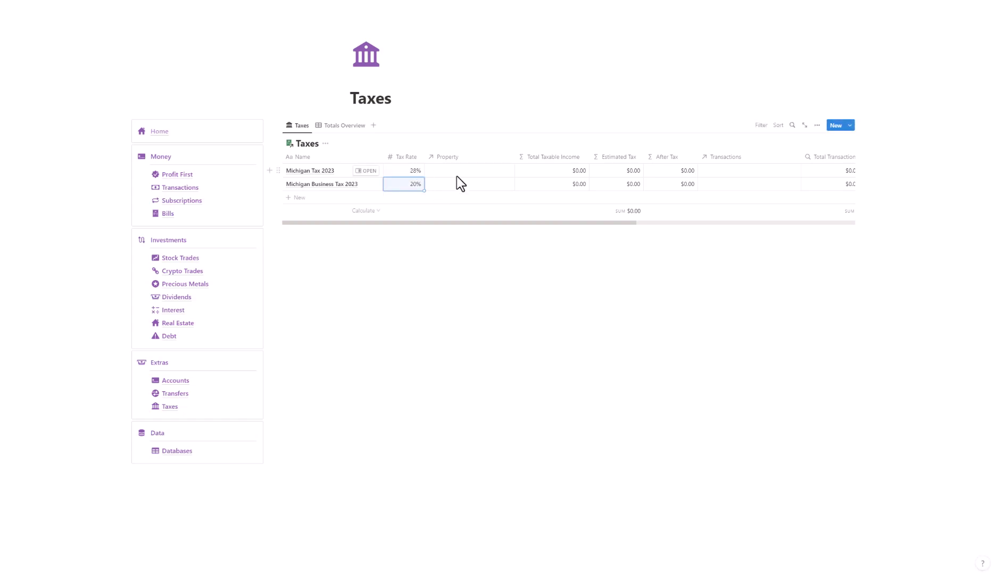
- Add a third tax row named "New York Tax 2023" with a tax rate of 20%
{"action": "left_click", "coordinate": [452, 185]}
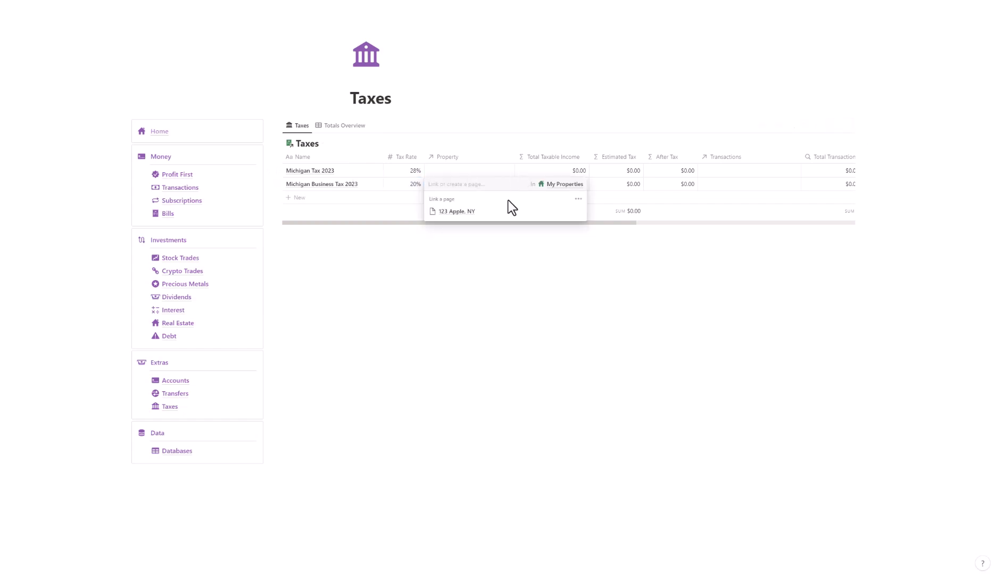
{"action": "left_click", "coordinate": [322, 223]}
{"action": "left_click", "coordinate": [314, 198]}
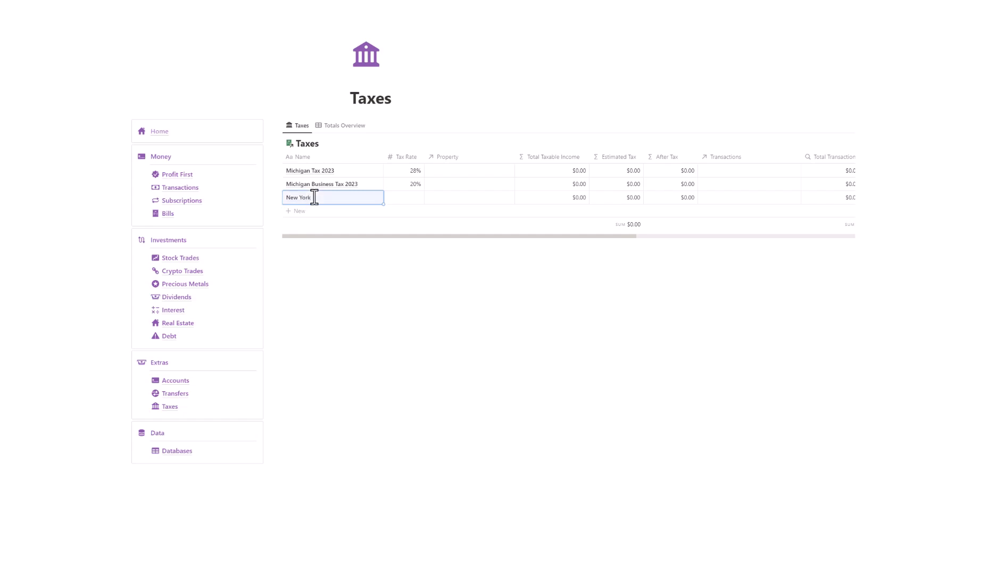
{"action": "type", "text": "New York Tax 2023"}
{"action": "left_click", "coordinate": [418, 196]}
{"action": "type", "text": "20"}
{"action": "key", "text": "Return"}
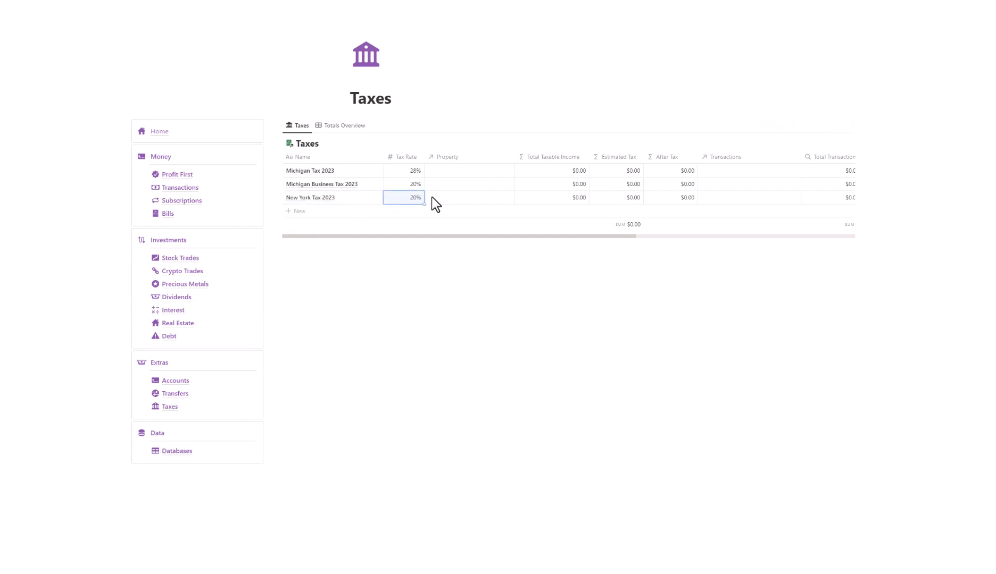
- Link the property "123 Apple, NY" to the New York Tax 2023 row
{"action": "left_click", "coordinate": [469, 185]}
{"action": "key", "text": "Escape"}
{"action": "left_click", "coordinate": [470, 197]}
{"action": "left_click", "coordinate": [475, 224]}
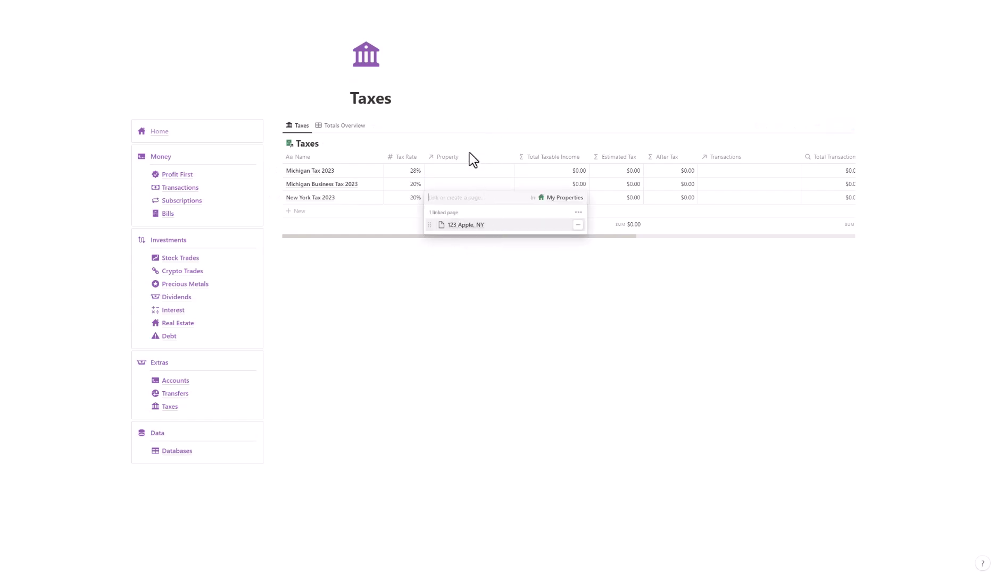
{"action": "left_click", "coordinate": [503, 95]}
{"action": "mouse_move", "coordinate": [428, 235]}
{"action": "left_mouse_down"}
{"action": "mouse_move", "coordinate": [456, 236]}
{"action": "mouse_move", "coordinate": [411, 231]}
{"action": "left_mouse_up"}
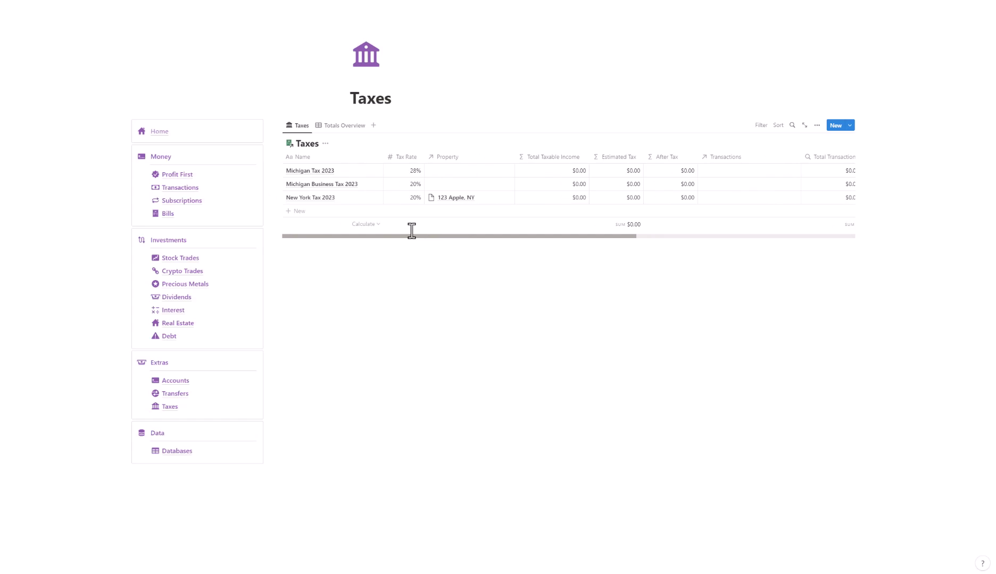
- Open the Transactions page and link the rent payment income to New York Tax 2023
{"action": "left_click", "coordinate": [191, 188]}
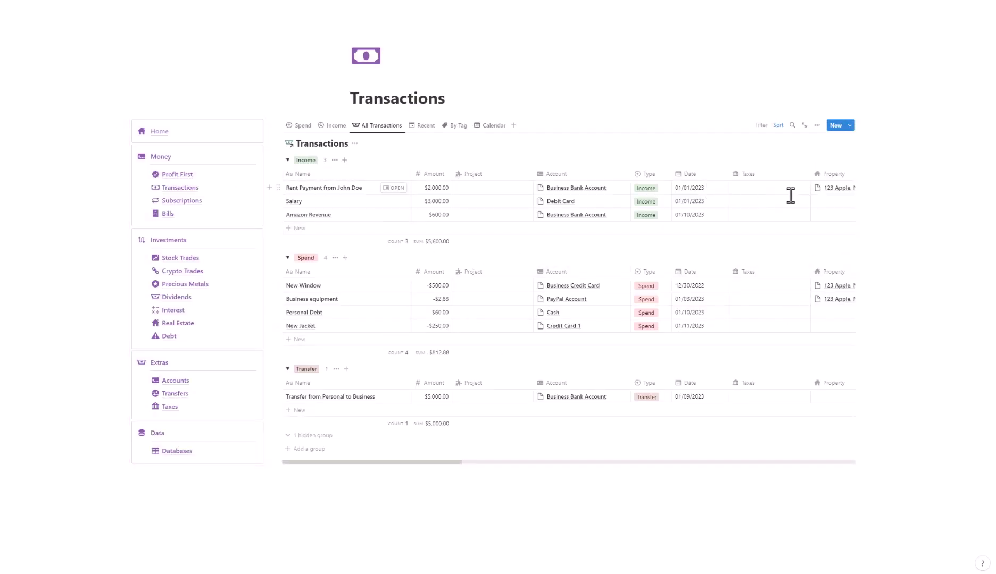
{"action": "left_click_drag", "start_coordinate": [278, 188], "coordinate": [445, 187]}
{"action": "left_click", "coordinate": [757, 187]}
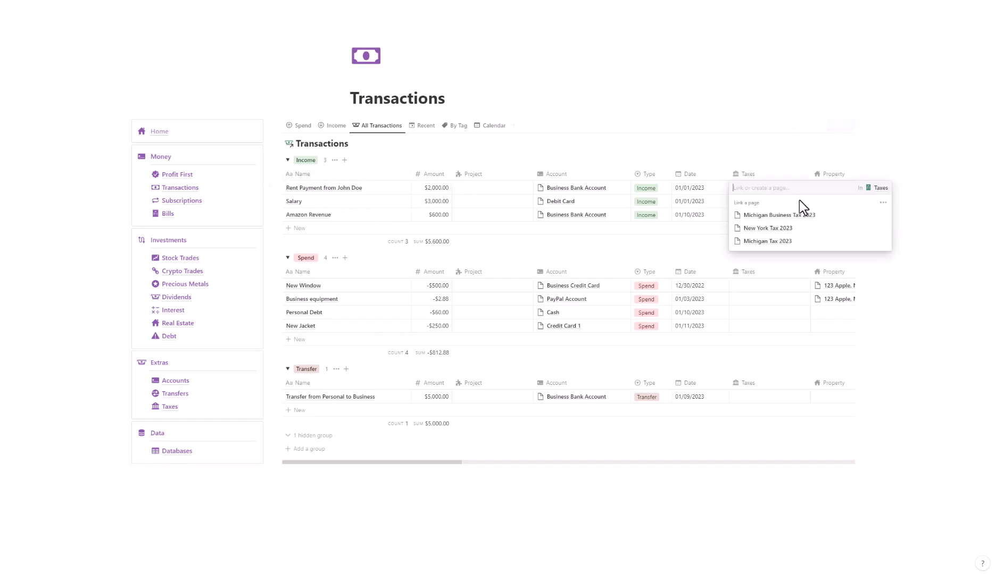
{"action": "left_click", "coordinate": [814, 233]}
{"action": "left_click", "coordinate": [808, 155]}
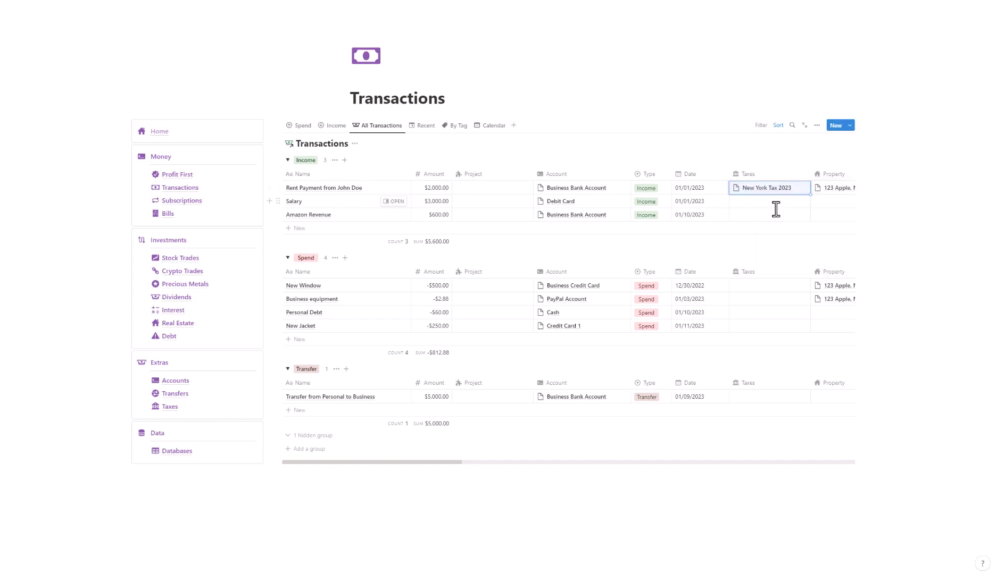
{"action": "left_click", "coordinate": [772, 190]}
{"action": "key", "text": "Escape"}
- Link the Salary income to Michigan Tax 2023 and the Amazon Revenue income to Michigan Business Tax 2023
{"action": "left_click", "coordinate": [796, 200]}
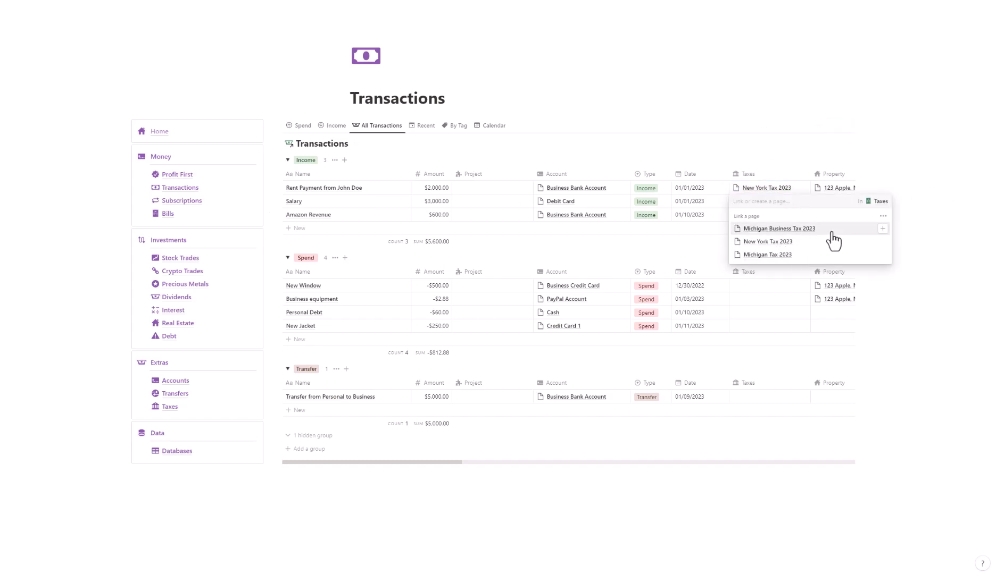
{"action": "left_click", "coordinate": [816, 255]}
{"action": "key", "text": "Escape"}
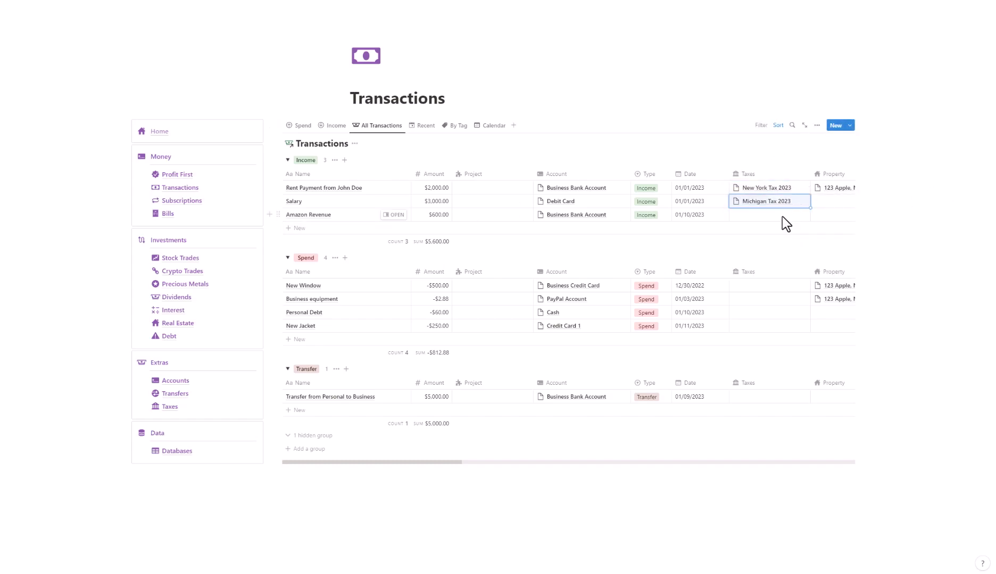
{"action": "left_click", "coordinate": [782, 216]}
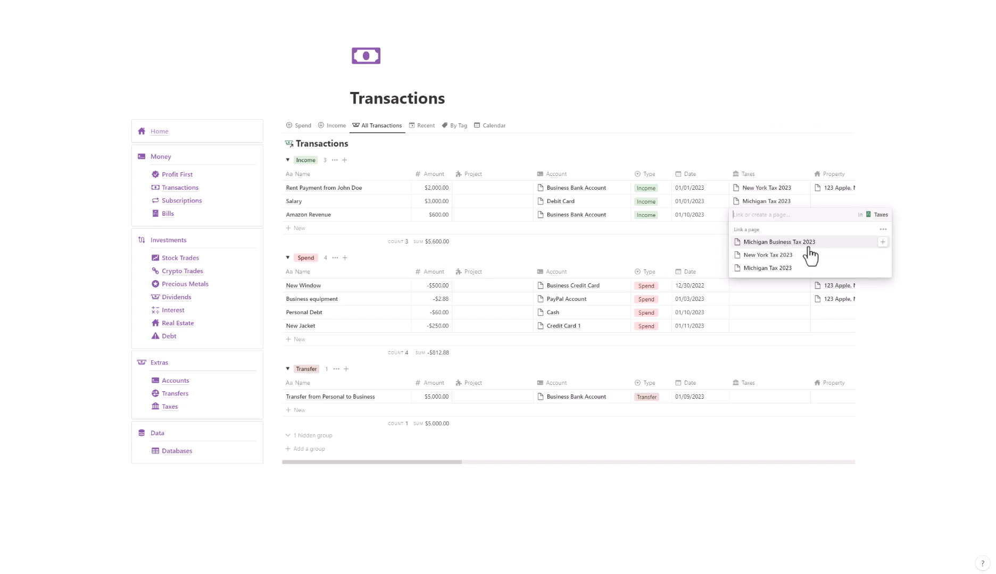
{"action": "left_click", "coordinate": [844, 242]}
{"action": "key", "text": "Escape"}
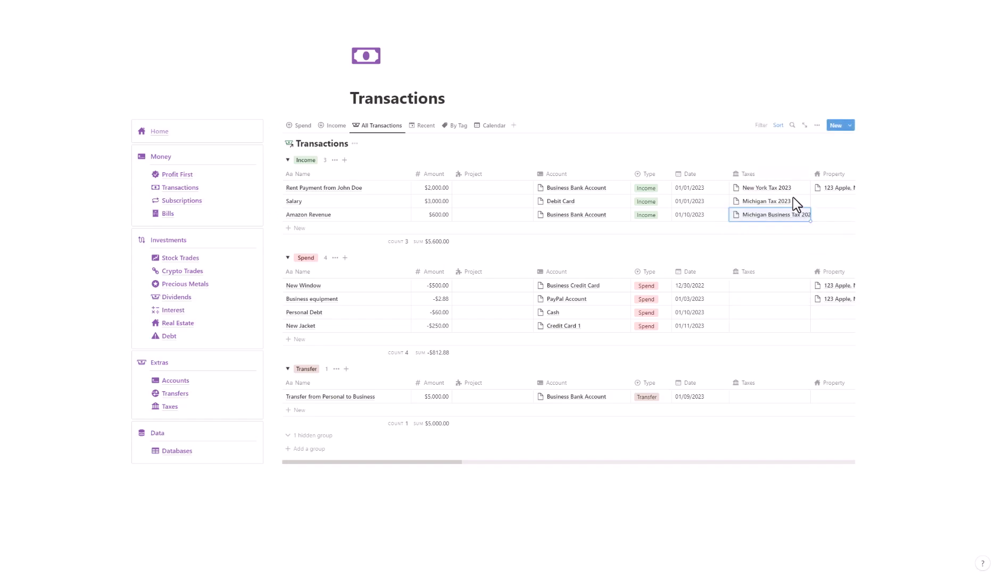
- Link the New Window expense to New York Tax 2023
{"action": "left_click", "coordinate": [769, 291]}
{"action": "left_click", "coordinate": [819, 323]}
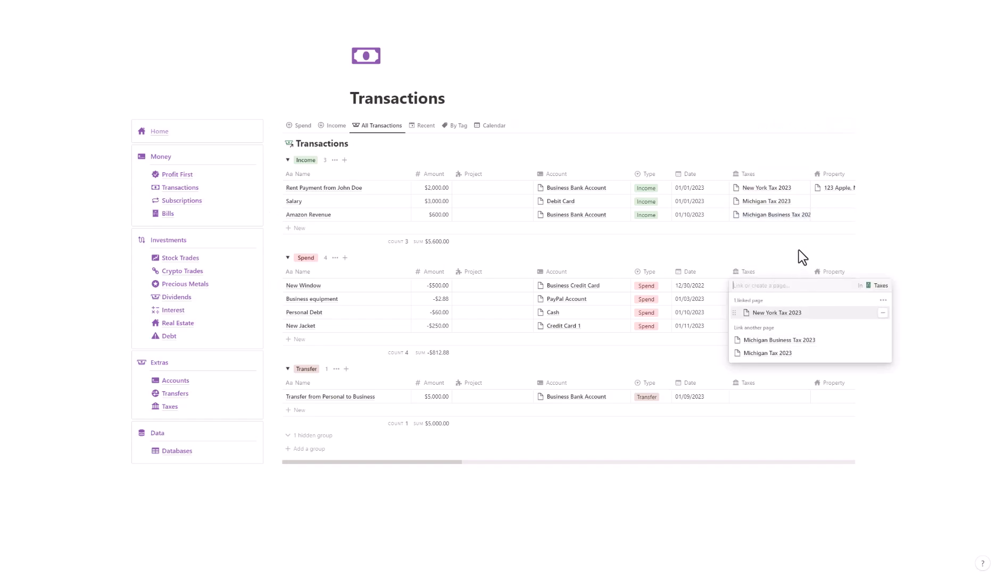
{"action": "key", "text": "Escape"}
- Link the Personal Debt expense to Michigan Business Tax 2023
{"action": "left_click", "coordinate": [778, 311]}
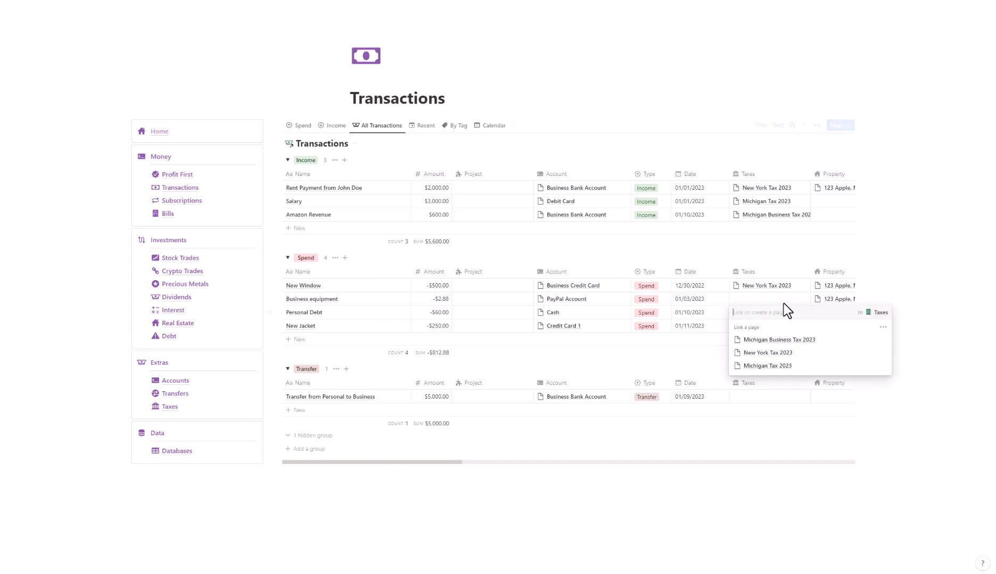
{"action": "left_click", "coordinate": [844, 340]}
{"action": "key", "text": "Escape"}
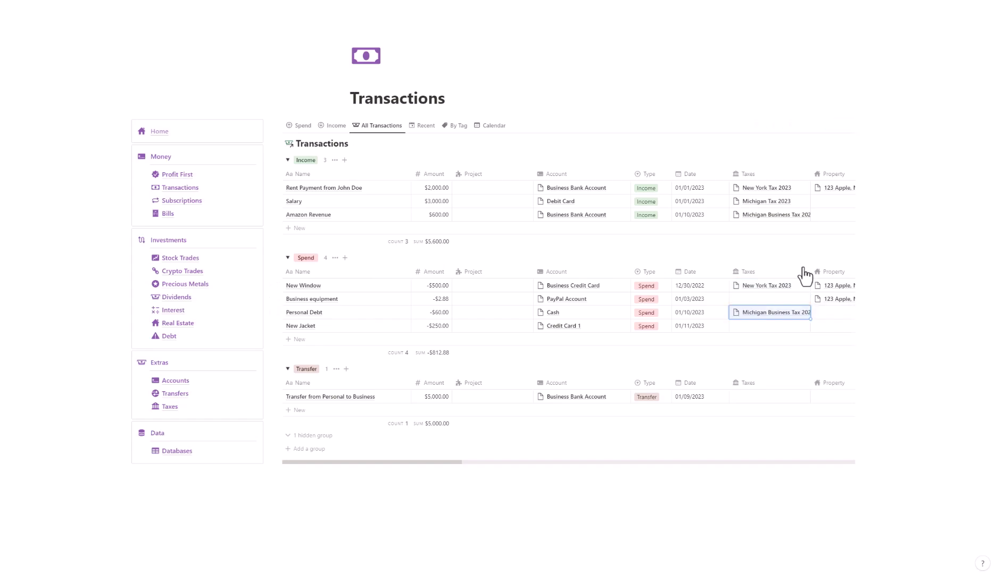
- Link the Business equipment expense to Michigan Business Tax 2023
{"action": "left_click", "coordinate": [791, 301]}
{"action": "left_click", "coordinate": [793, 322]}
{"action": "key", "text": "Escape"}
- Create a "Not Applicable" tax entry for the Personal Debt expense and remove its Michigan Business Tax 2023 link
{"action": "left_click", "coordinate": [790, 318]}
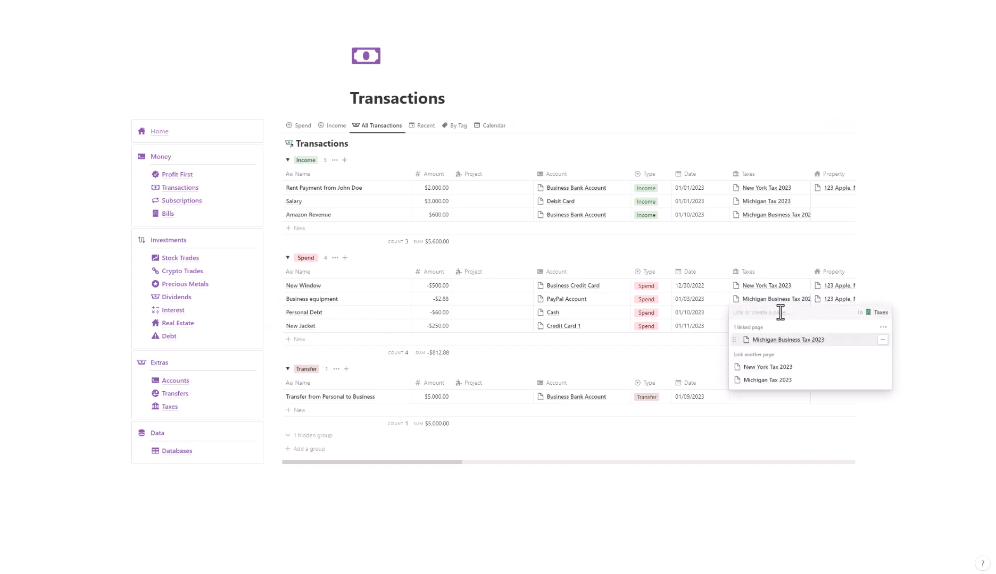
{"action": "type", "text": "Not"}
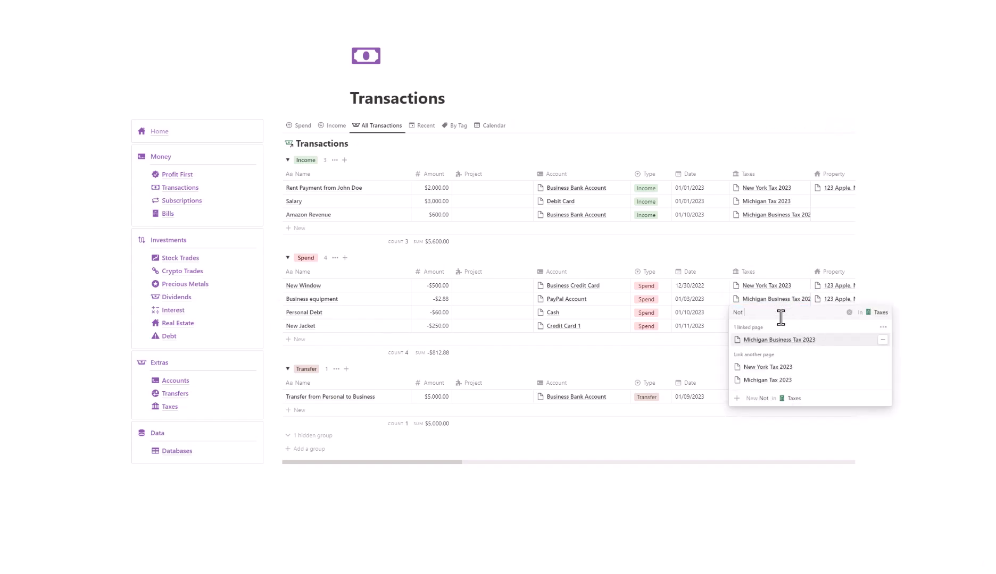
{"action": "type", "text": " Applicab"}
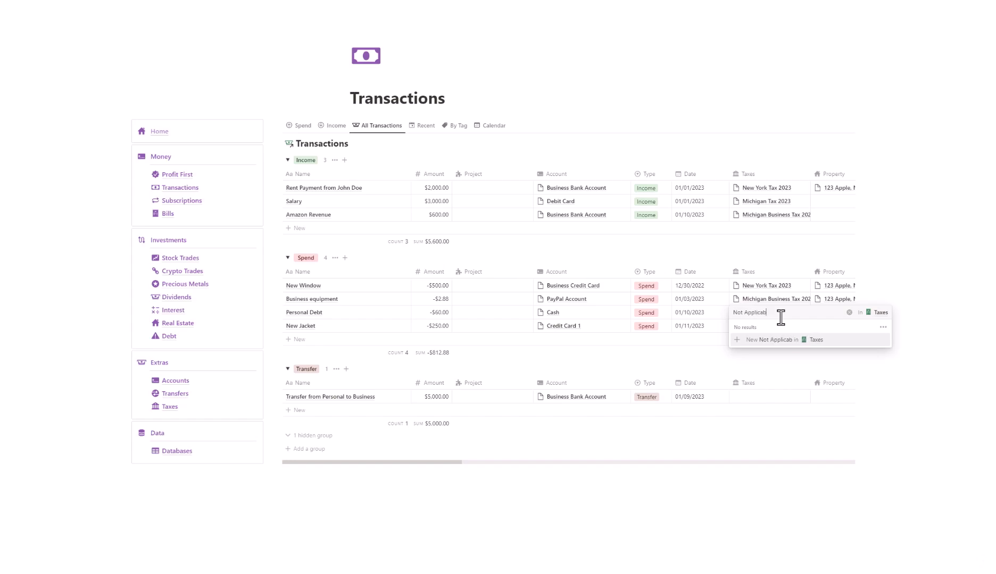
{"action": "type", "text": "le"}
{"action": "key", "text": "Return"}
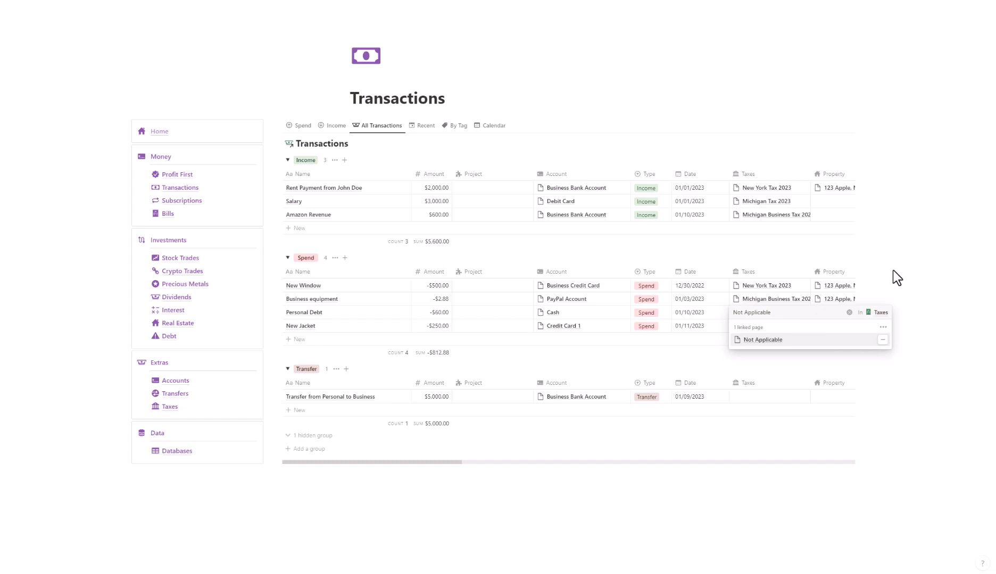
{"action": "key", "text": "Escape"}
{"action": "left_click", "coordinate": [769, 322]}
{"action": "left_click", "coordinate": [884, 340]}
{"action": "key", "text": "Escape"}
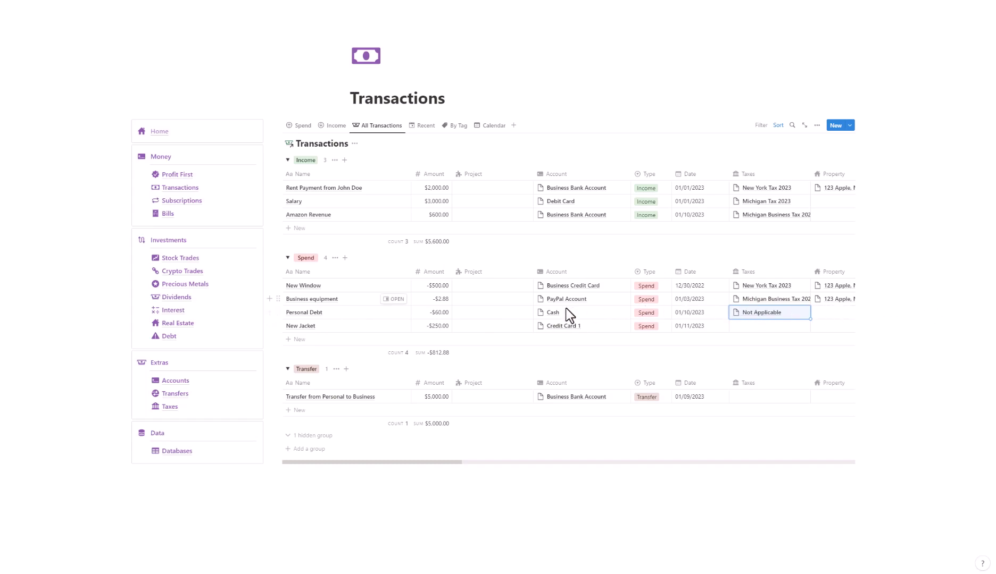
- Link the New Jacket expense to the Not Applicable tax entry
{"action": "left_click", "coordinate": [744, 327]}
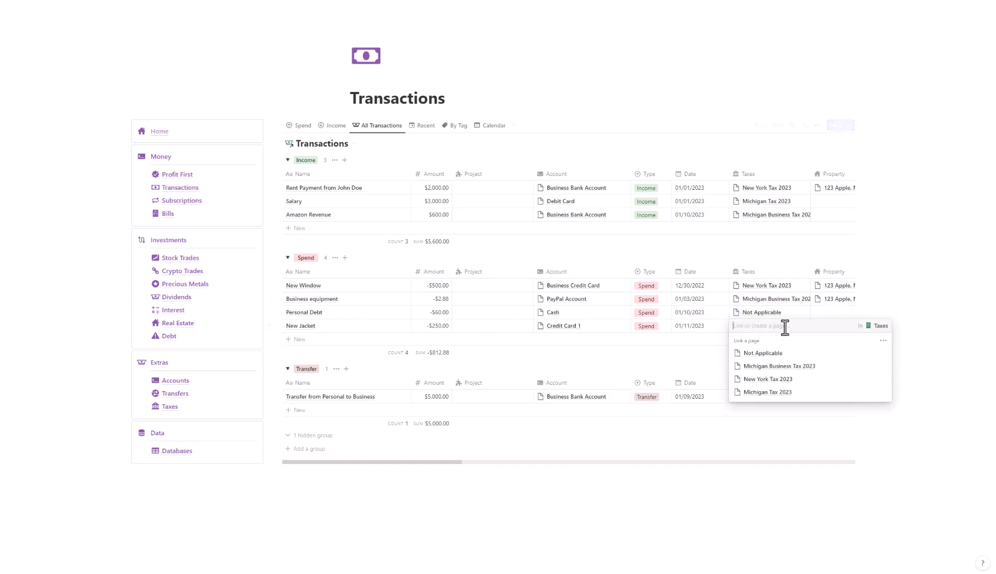
{"action": "left_click", "coordinate": [797, 355]}
{"action": "left_click", "coordinate": [908, 304]}
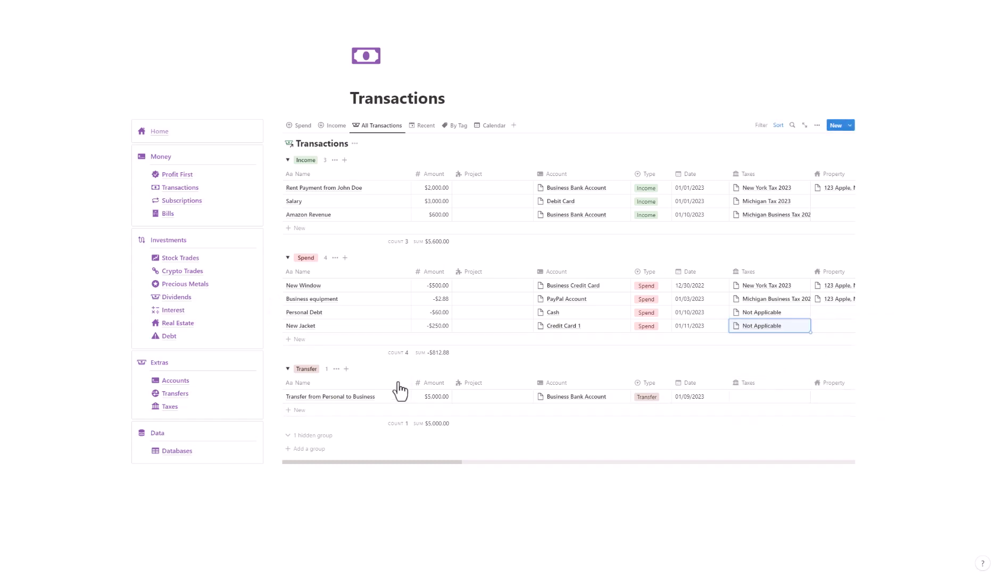
{"action": "left_click", "coordinate": [765, 395]}
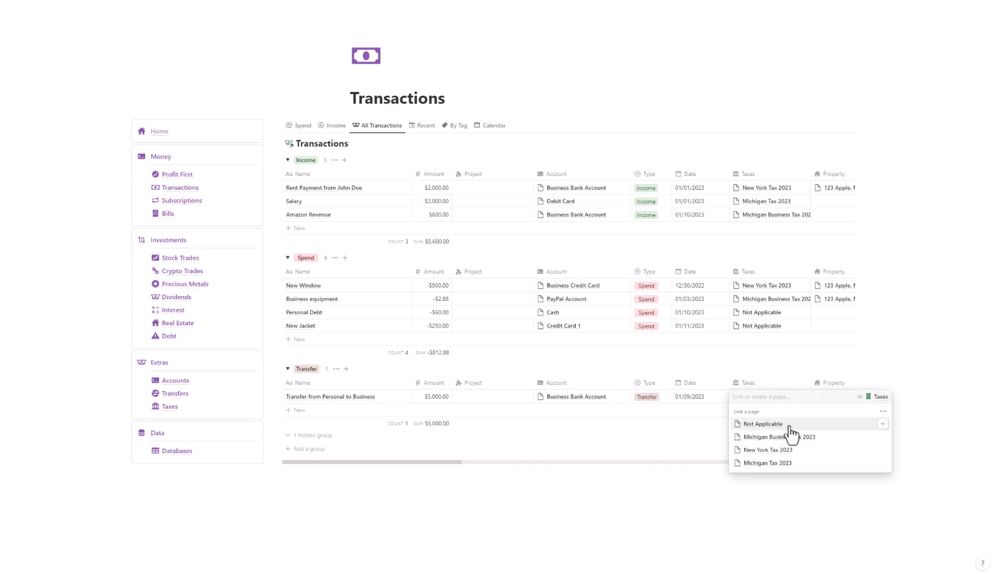
{"action": "key", "text": "Escape"}
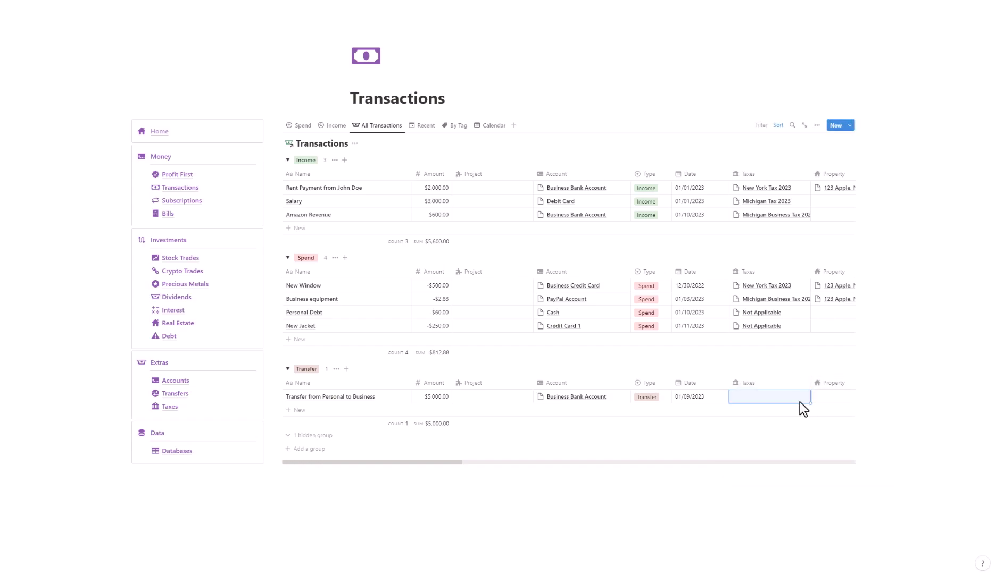
{"action": "left_click_drag", "start_coordinate": [413, 463], "coordinate": [380, 453]}
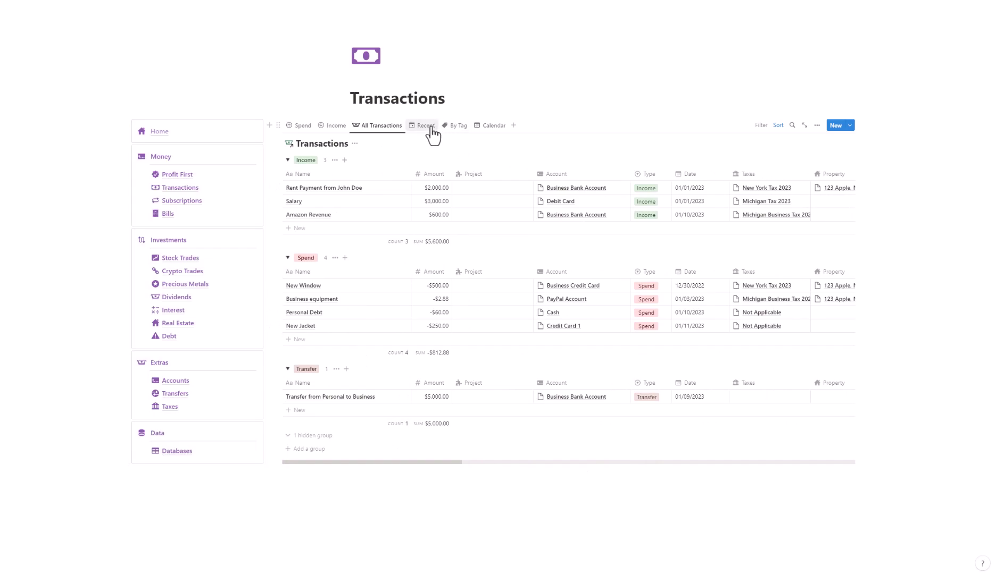
- Open the Stock Trades page and link the sold ABC trade to Michigan Tax 2023
{"action": "left_click", "coordinate": [192, 259]}
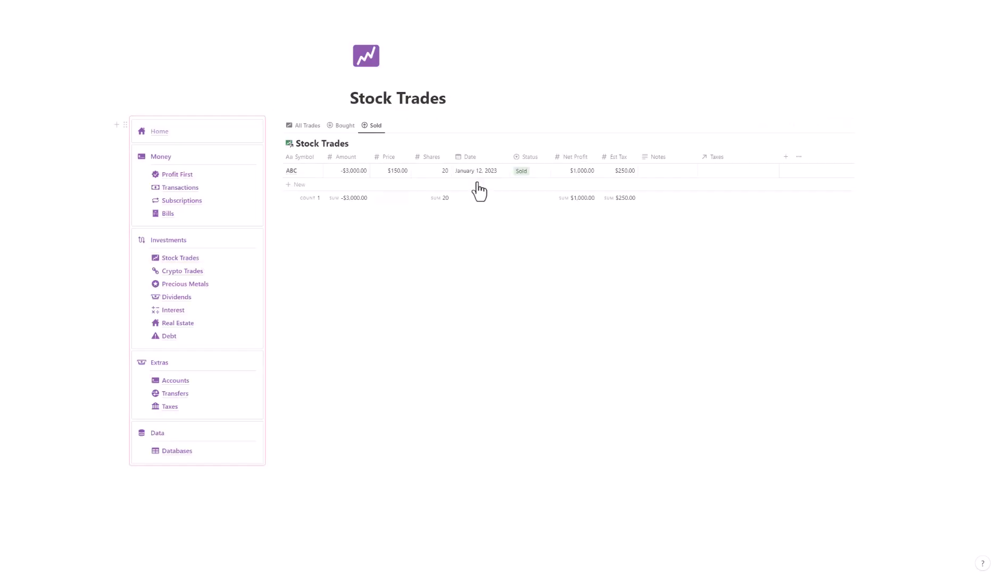
{"action": "left_click", "coordinate": [760, 175]}
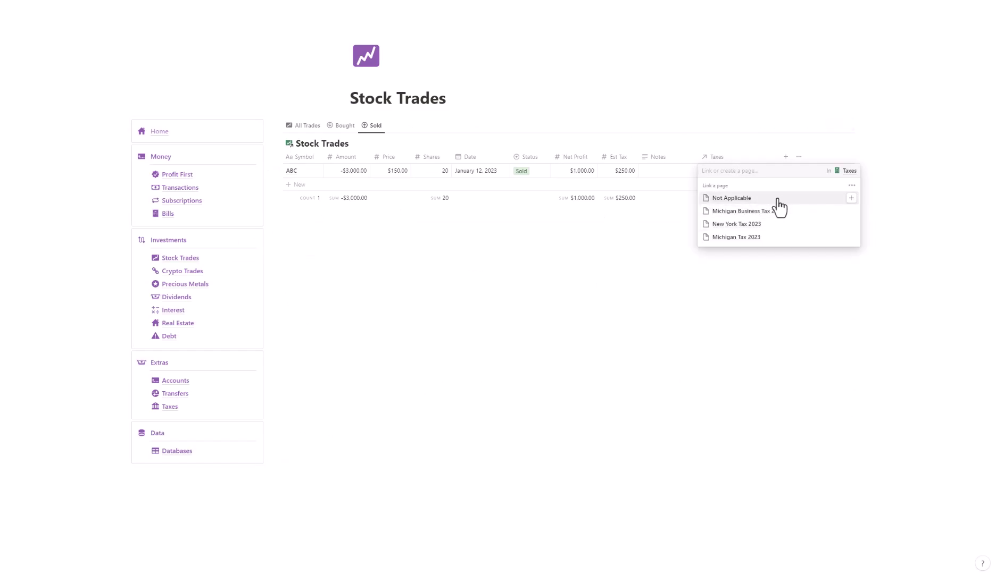
{"action": "left_click", "coordinate": [766, 238]}
{"action": "left_click", "coordinate": [600, 232]}
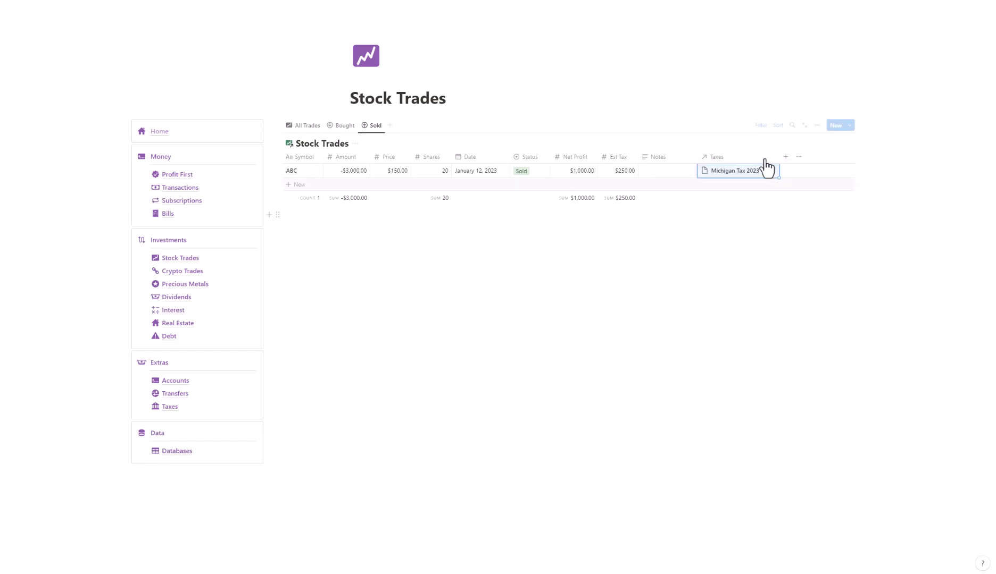
{"action": "left_click", "coordinate": [625, 171]}
{"action": "left_click_drag", "start_coordinate": [618, 170], "coordinate": [636, 171]}
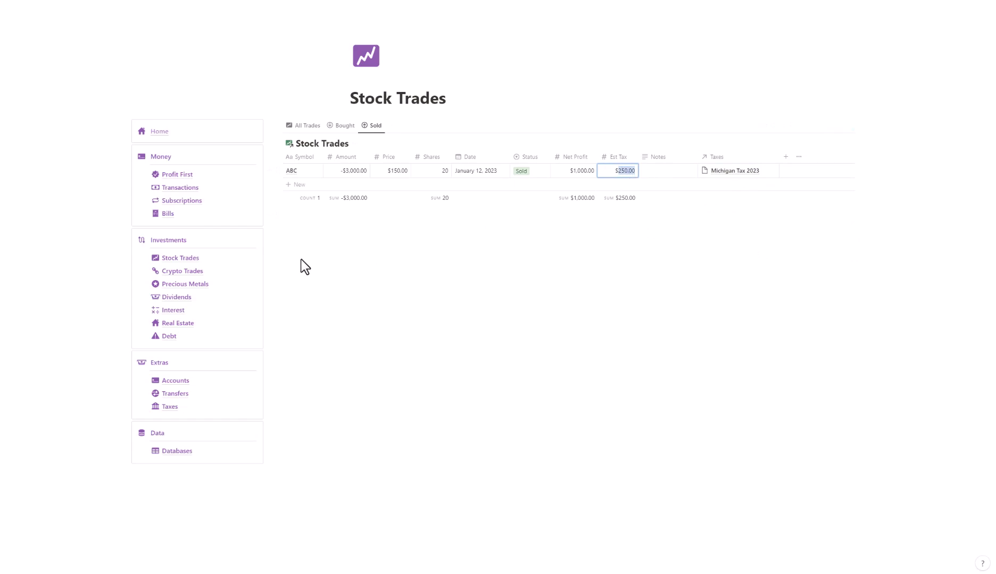
- Open the Crypto Trades page, duplicate the DOGE trade and set the copy's status to Sold
{"action": "left_click", "coordinate": [214, 272]}
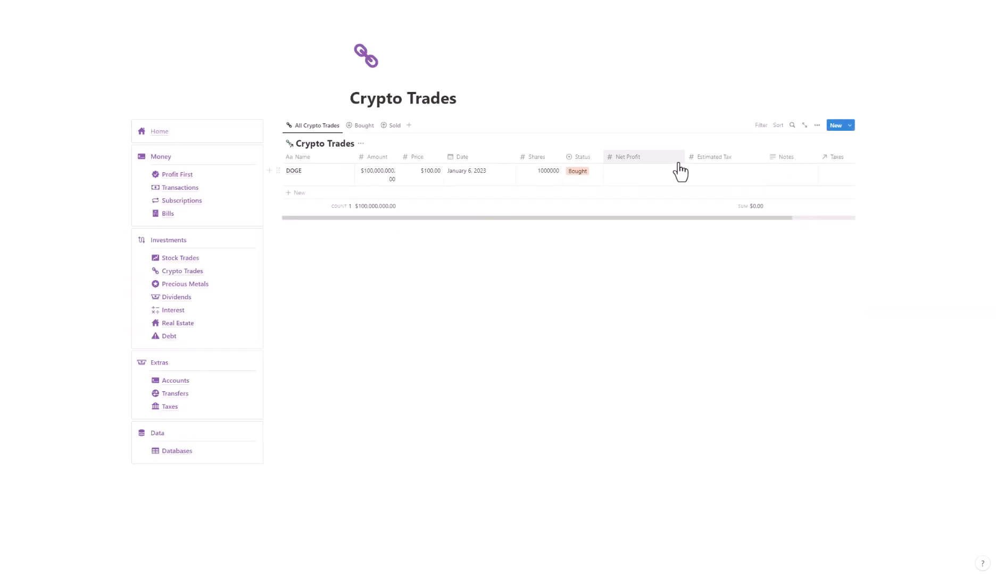
{"action": "left_click", "coordinate": [278, 170]}
{"action": "left_click", "coordinate": [229, 144]}
{"action": "left_click", "coordinate": [596, 195]}
{"action": "left_click", "coordinate": [589, 229]}
- Set the sold DOGE trade's amount to $200,000,000, its price to $200 and its date to January 13, 2023
{"action": "left_click", "coordinate": [375, 194]}
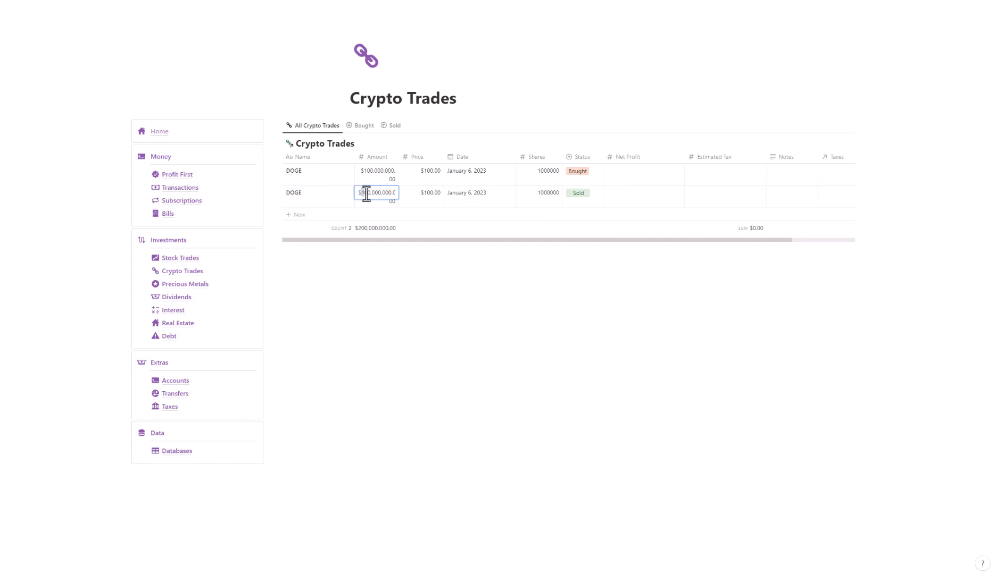
{"action": "left_click", "coordinate": [427, 194]}
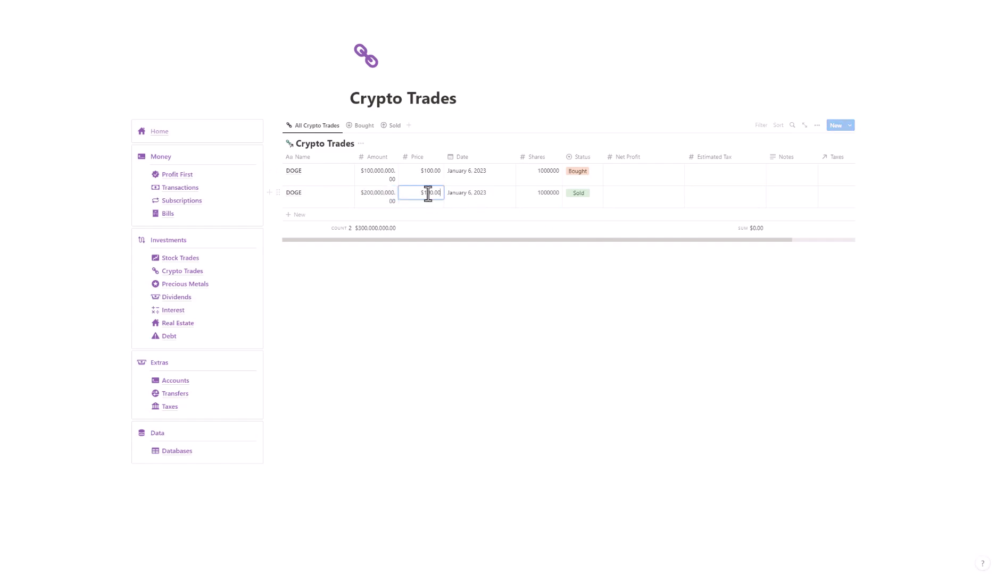
{"action": "key", "text": "Return"}
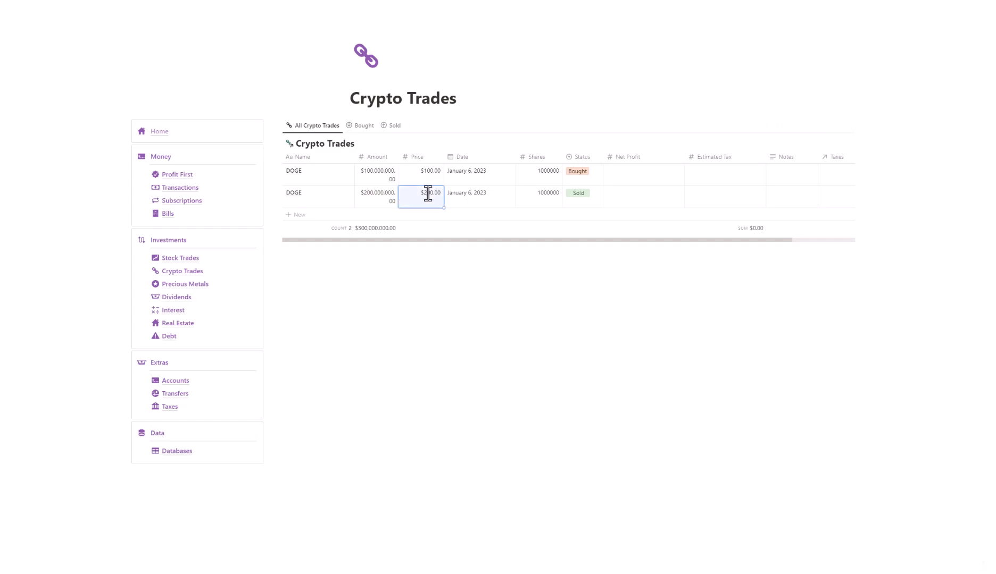
{"action": "left_click", "coordinate": [473, 193]}
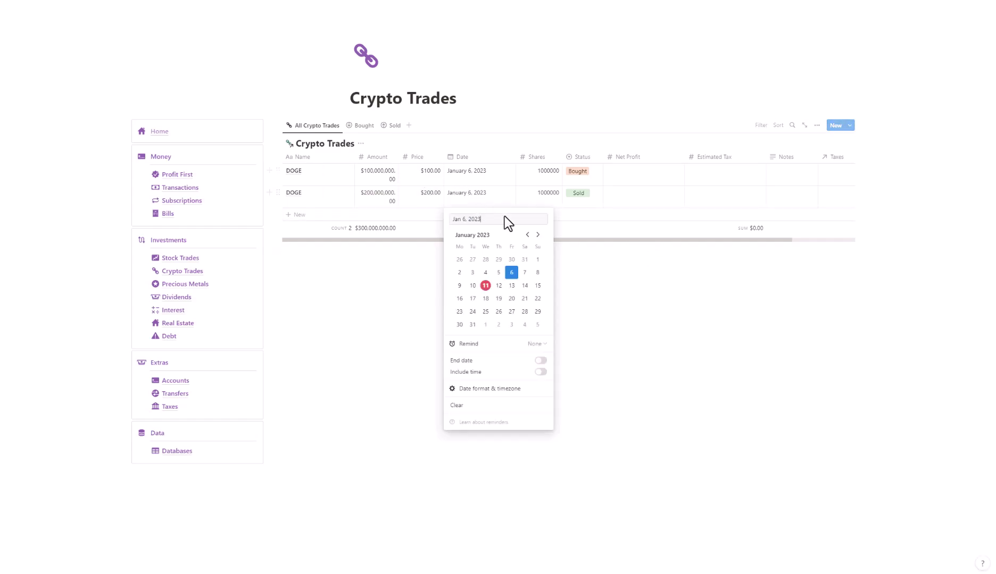
{"action": "left_click", "coordinate": [511, 287]}
{"action": "key", "text": "Escape"}
- Enter a net profit of $100,000,000 and an estimated tax of $420 for the sold DOGE trade
{"action": "left_click", "coordinate": [640, 204]}
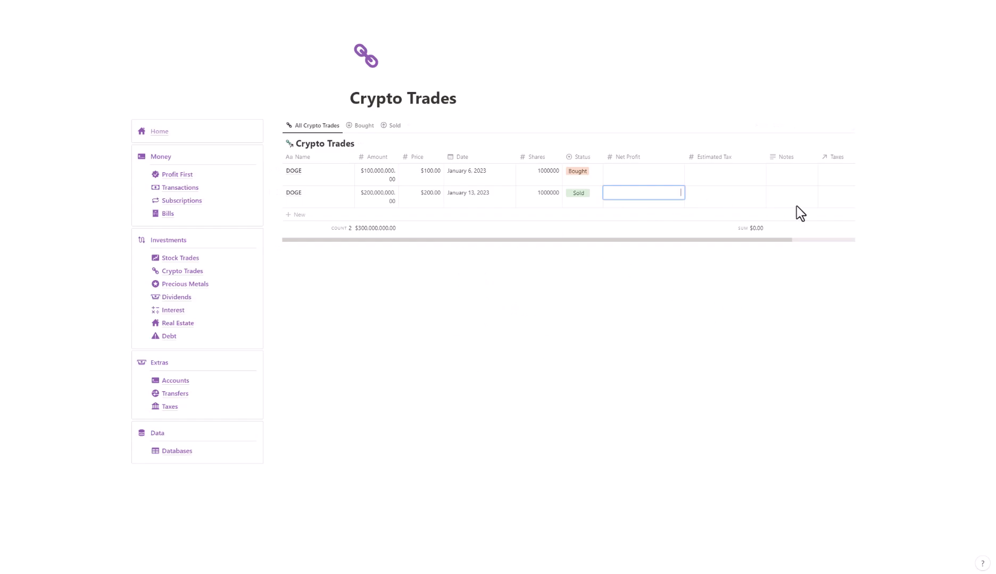
{"action": "type", "text": "100,"}
{"action": "type", "text": "000,"}
{"action": "type", "text": "000"}
{"action": "key", "text": "Return"}
{"action": "left_click", "coordinate": [739, 203]}
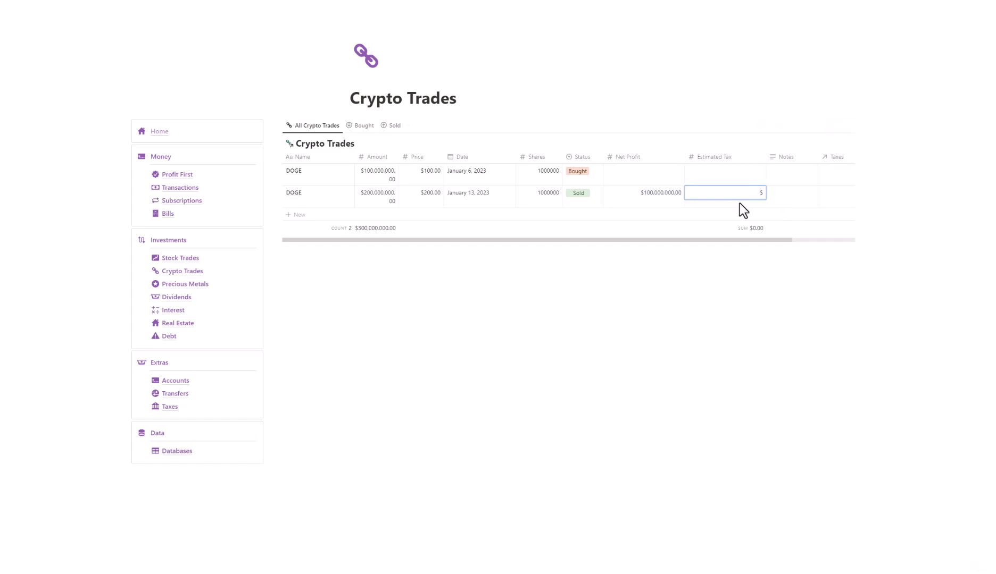
{"action": "type", "text": "$420"}
{"action": "key", "text": "Return"}
- Try -$420 as the sold DOGE trade's estimated tax and restore it to $420
{"action": "left_click_drag", "start_coordinate": [701, 241], "coordinate": [707, 240]}
{"action": "left_click", "coordinate": [742, 194]}
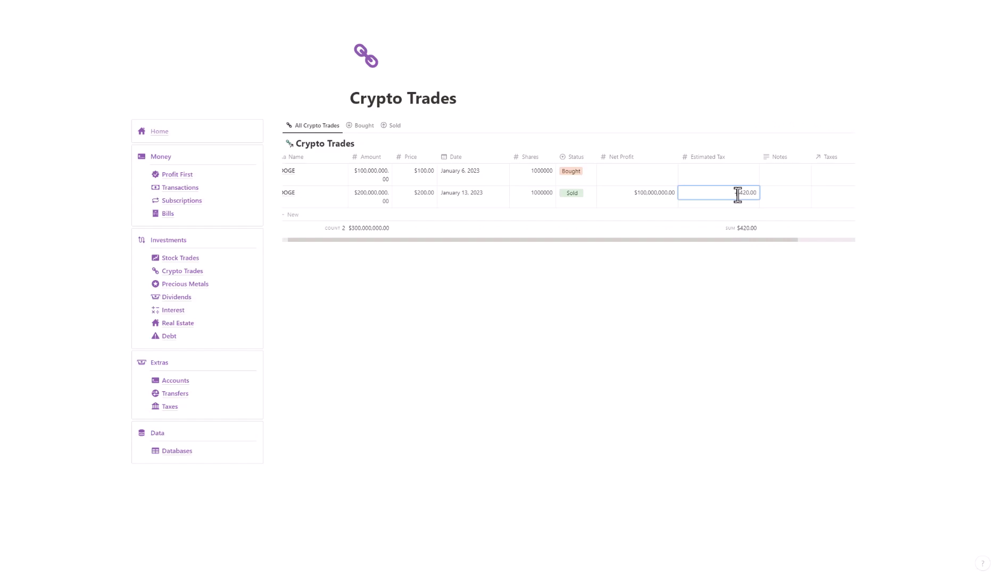
{"action": "key", "text": "Return"}
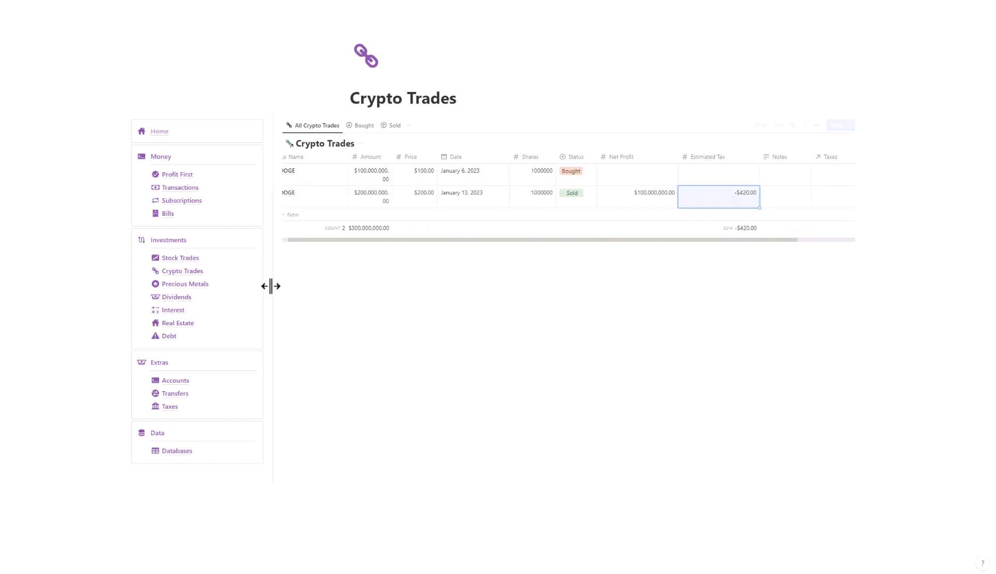
{"action": "left_click", "coordinate": [737, 196]}
{"action": "key", "text": "BackSpace"}
{"action": "key", "text": "Return"}
{"action": "left_click", "coordinate": [780, 276]}
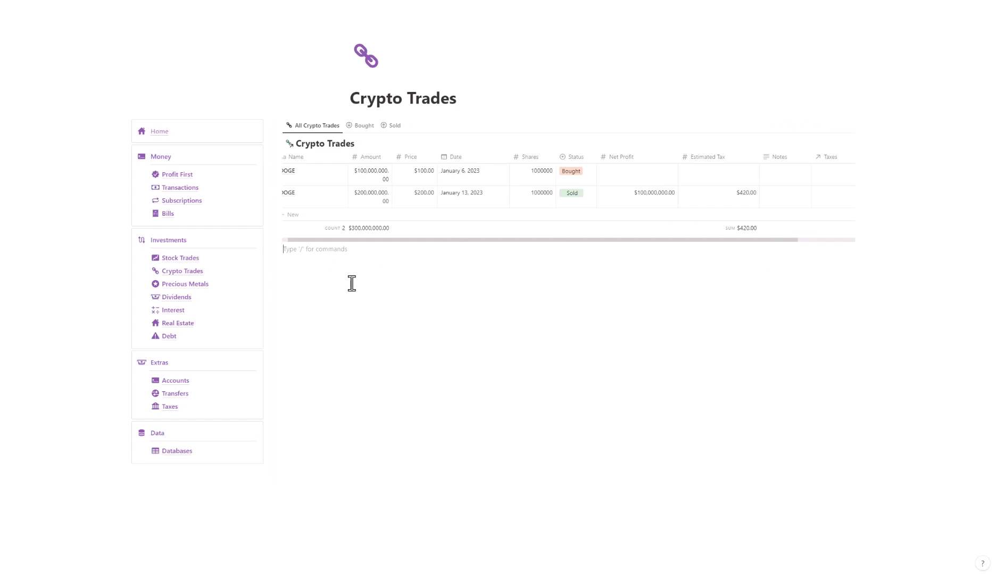
- Open the Dividends page and link the ABC dividend to Michigan Tax 2023
{"action": "left_click", "coordinate": [219, 287]}
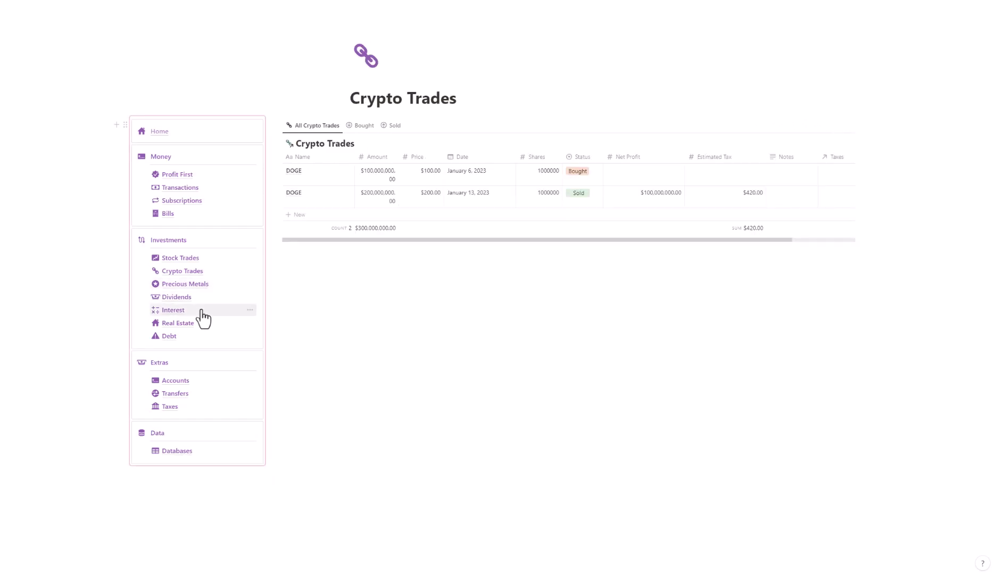
{"action": "left_click", "coordinate": [208, 301]}
{"action": "left_click", "coordinate": [588, 170]}
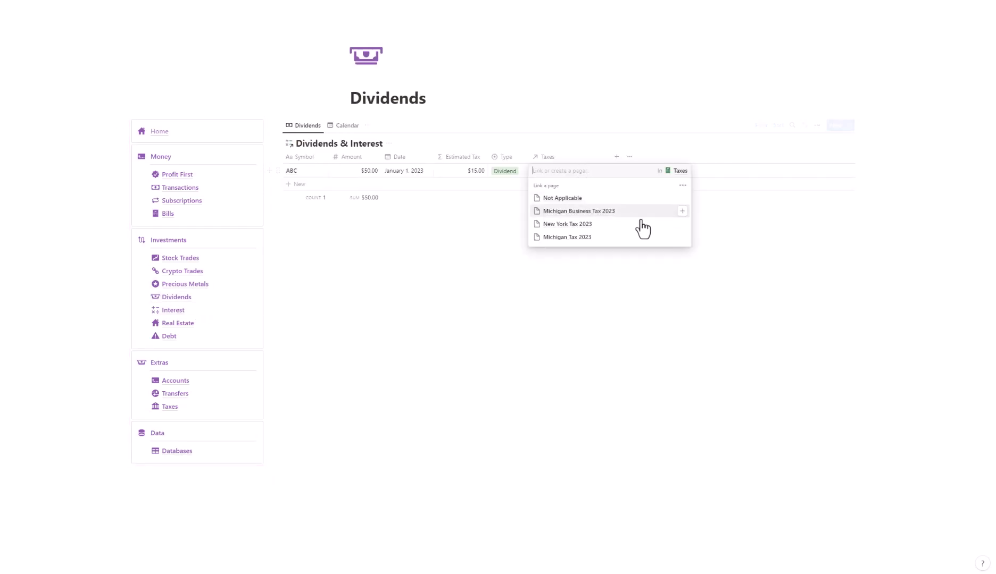
{"action": "left_click", "coordinate": [600, 239]}
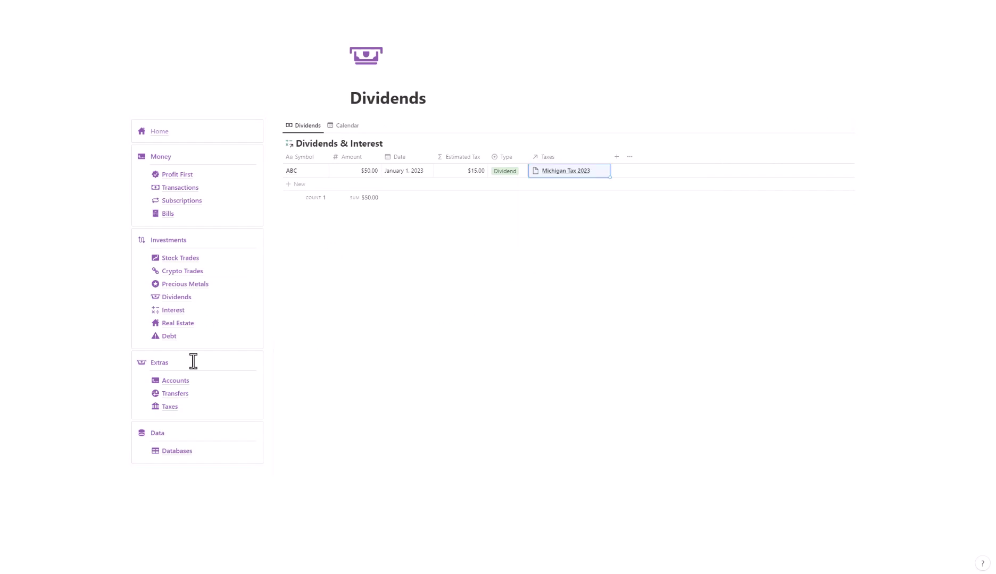
- Open the Subscriptions page and link the Car Insurance subscription to the Not Applicable tax entry
{"action": "left_click", "coordinate": [196, 334]}
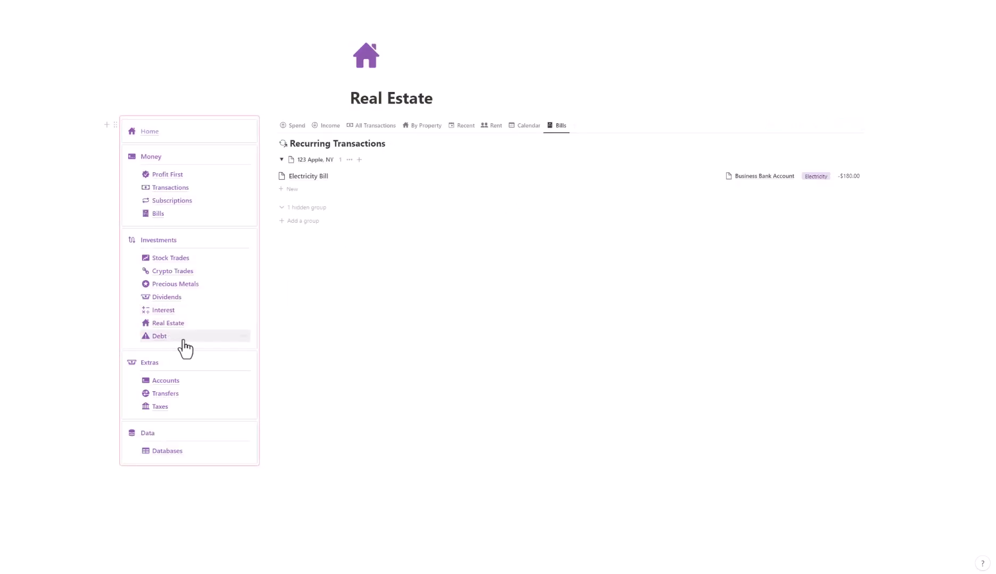
{"action": "left_click", "coordinate": [188, 411]}
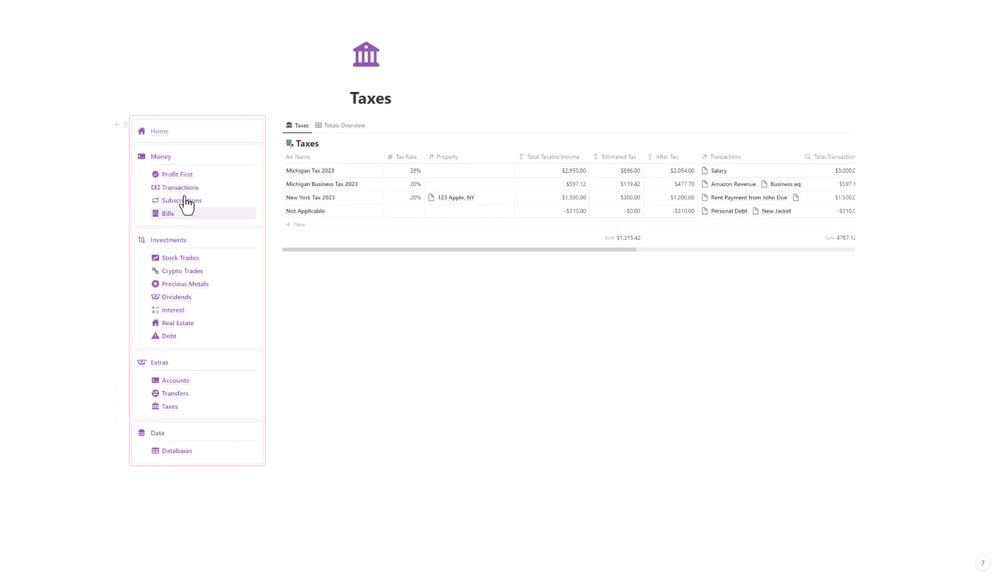
{"action": "left_click", "coordinate": [202, 200]}
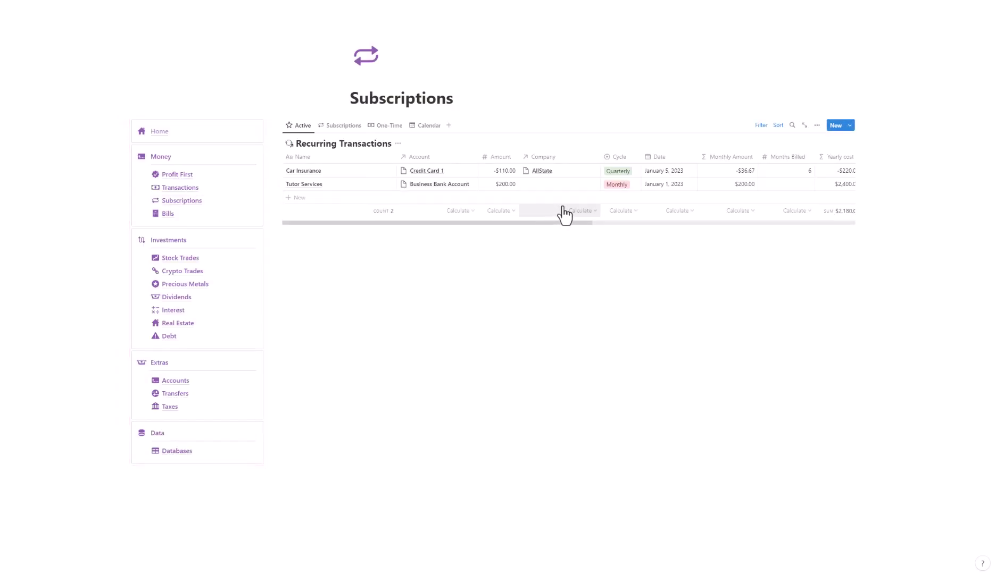
{"action": "left_click_drag", "start_coordinate": [541, 223], "coordinate": [646, 224]}
{"action": "left_click_drag", "start_coordinate": [647, 224], "coordinate": [504, 222]}
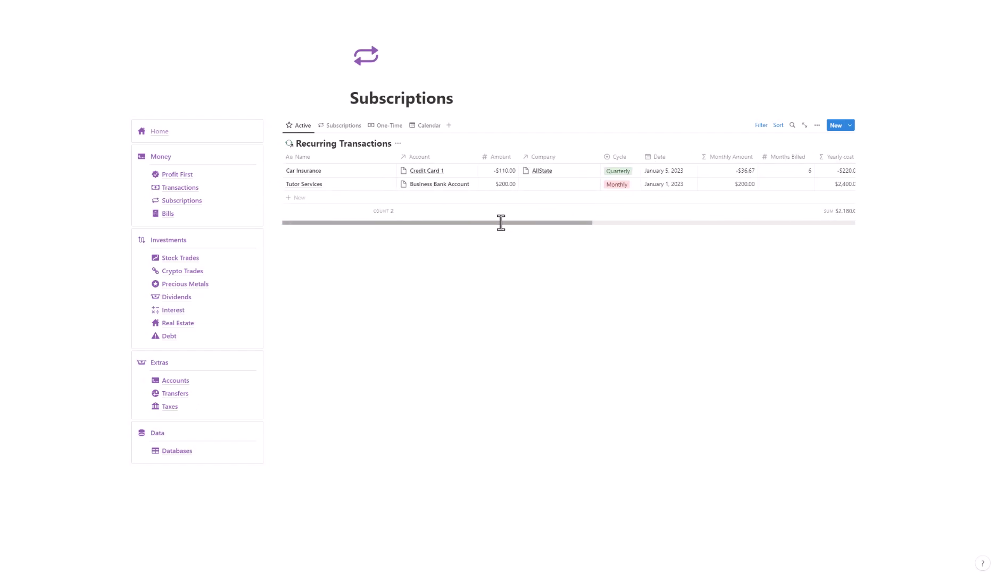
{"action": "left_click_drag", "start_coordinate": [510, 222], "coordinate": [814, 223]}
{"action": "left_click", "coordinate": [730, 171]}
{"action": "left_click", "coordinate": [739, 195]}
{"action": "key", "text": "Escape"}
- Link the Tutor Services subscription to Michigan Business Tax 2023
{"action": "left_click", "coordinate": [752, 185]}
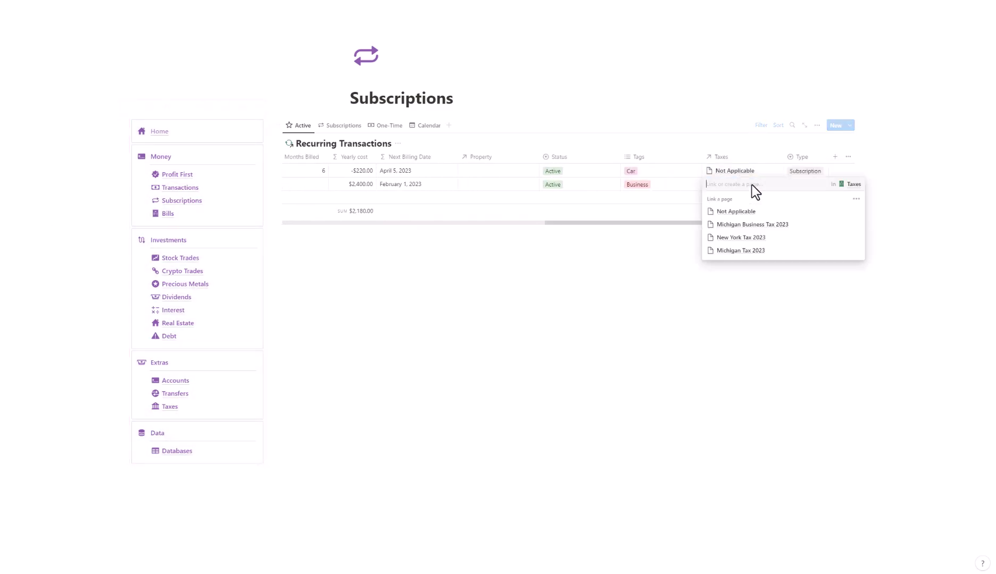
{"action": "left_click", "coordinate": [811, 226]}
{"action": "key", "text": "Escape"}
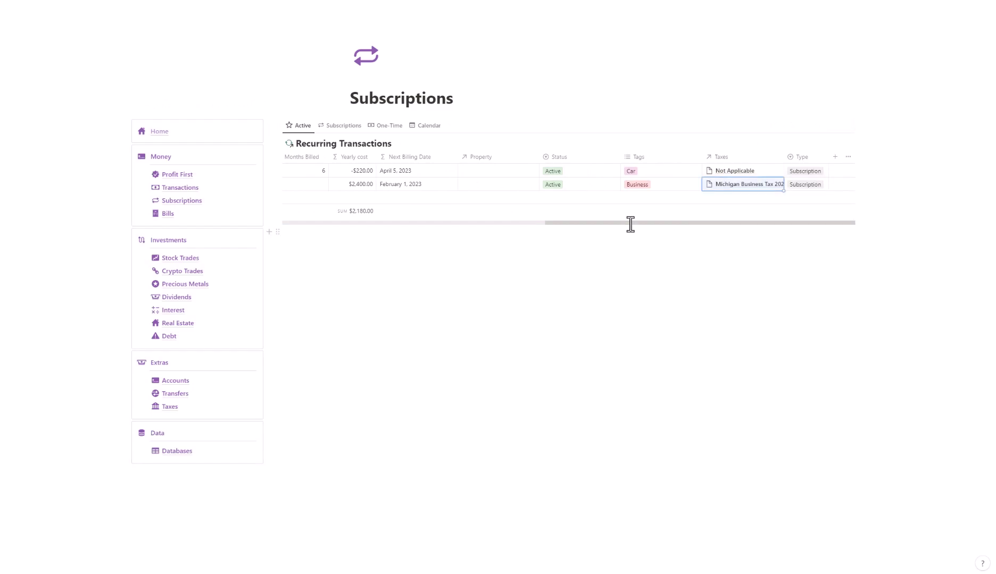
- Open the Bills page and link the Electricity Bill to New York Tax 2023
{"action": "left_click", "coordinate": [189, 214]}
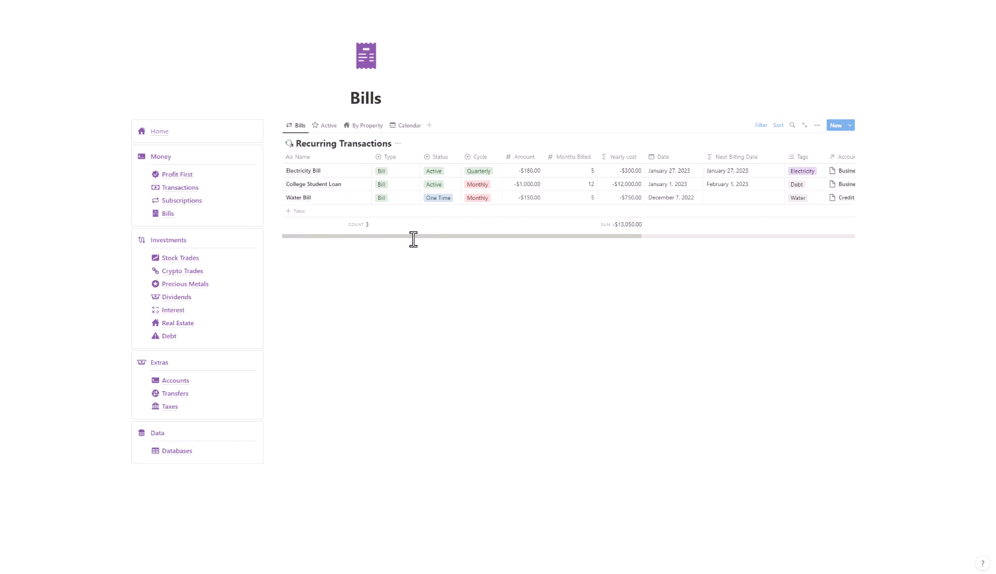
{"action": "left_click_drag", "start_coordinate": [409, 237], "coordinate": [659, 223]}
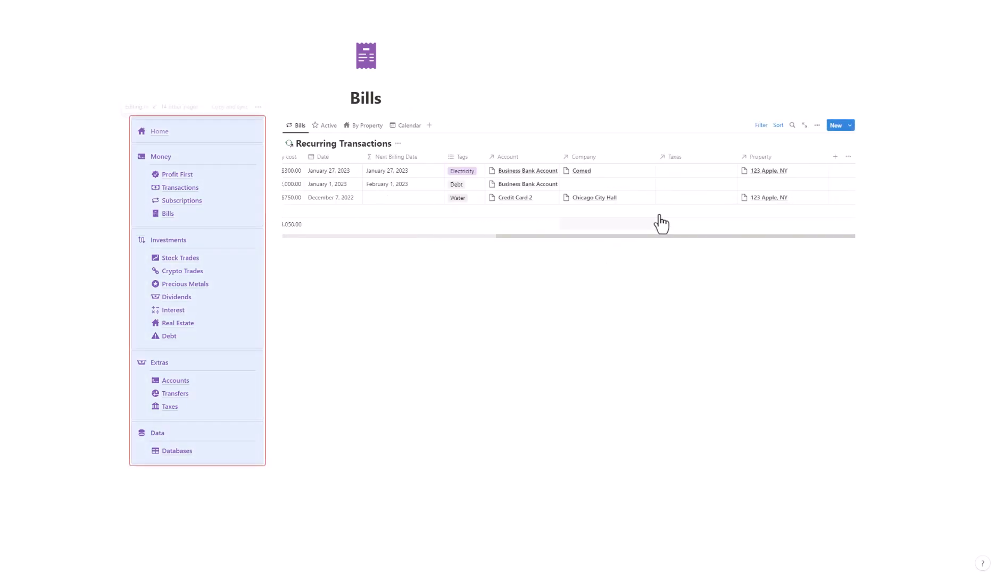
{"action": "left_click", "coordinate": [686, 172]}
{"action": "left_click", "coordinate": [706, 238]}
{"action": "key", "text": "Escape"}
- Link the College Student Loan to the Not Applicable tax entry and the Water Bill to New York Tax 2023
{"action": "left_click", "coordinate": [705, 189]}
{"action": "left_click", "coordinate": [713, 213]}
{"action": "key", "text": "Escape"}
{"action": "left_click", "coordinate": [708, 198]}
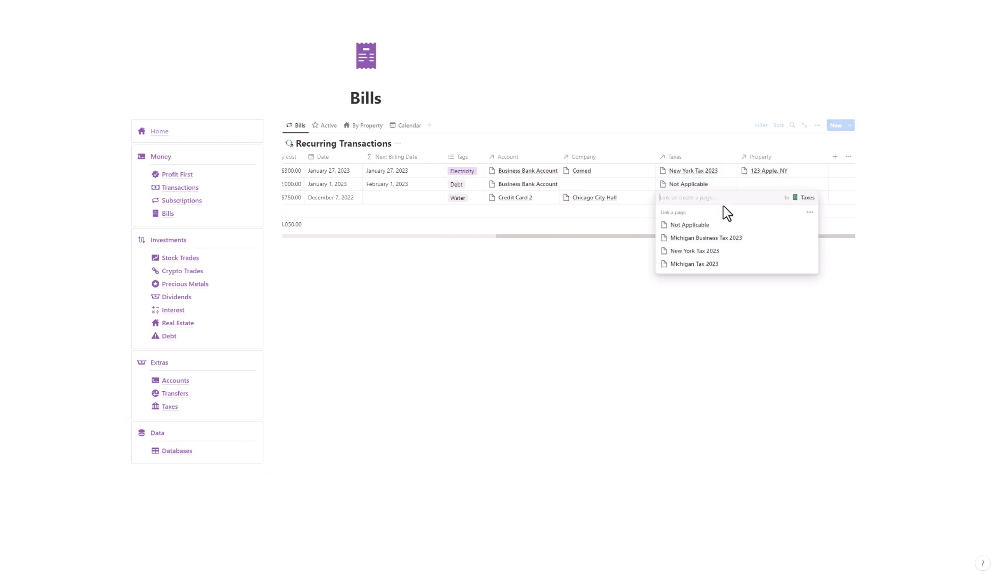
{"action": "left_click", "coordinate": [739, 252]}
{"action": "key", "text": "Escape"}
- Open the Taxes page and examine the taxable income and estimated tax of each tax entry
{"action": "left_click_drag", "start_coordinate": [600, 236], "coordinate": [195, 400]}
{"action": "left_click", "coordinate": [196, 405]}
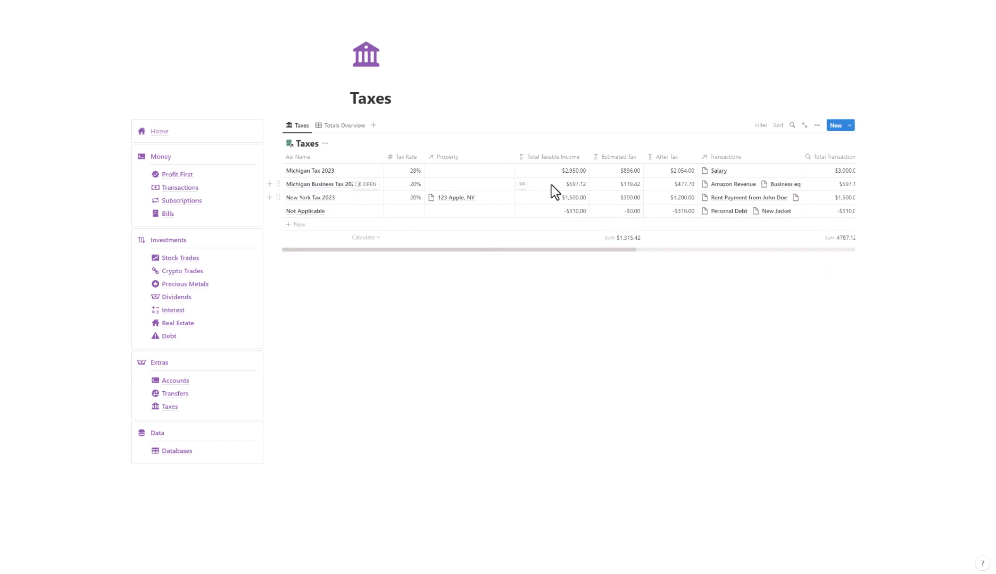
{"action": "left_click_drag", "start_coordinate": [570, 174], "coordinate": [638, 187]}
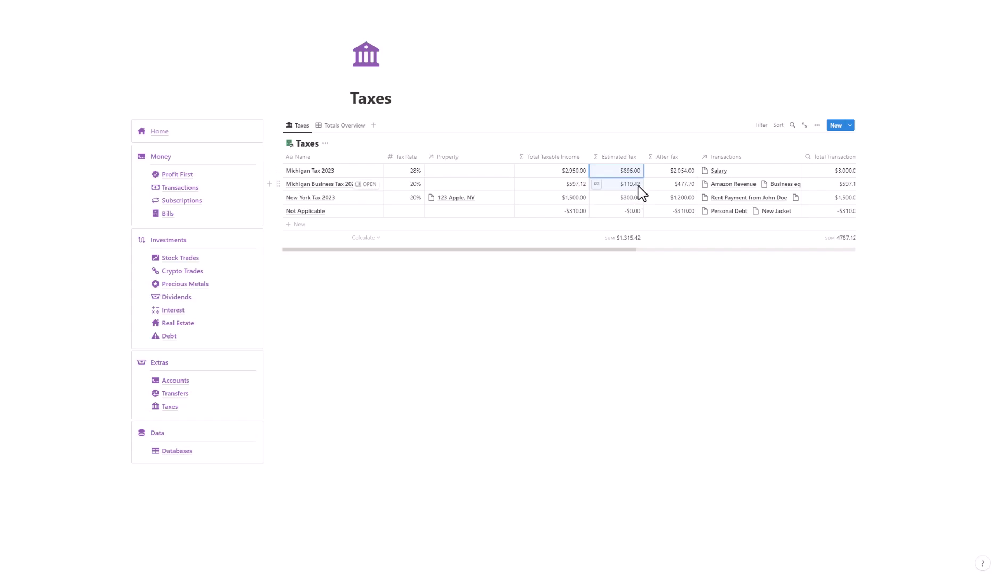
{"action": "left_click", "coordinate": [638, 119]}
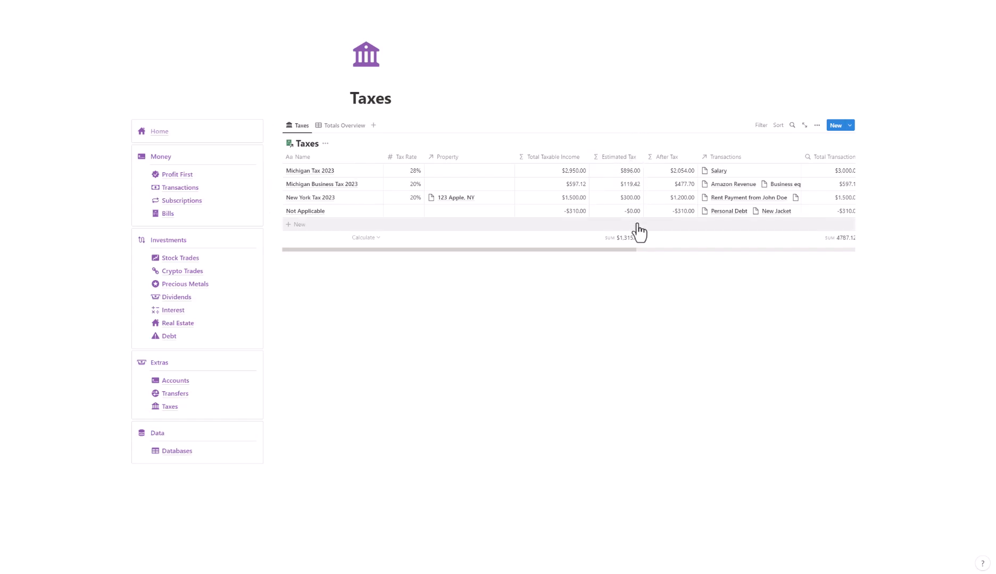
- Move the Total Transactions column behind the Recurring column in the Taxes table
{"action": "left_click_drag", "start_coordinate": [596, 251], "coordinate": [863, 233]}
{"action": "scroll", "coordinate": [823, 236], "scroll_direction": "left", "scroll_amount": 1}
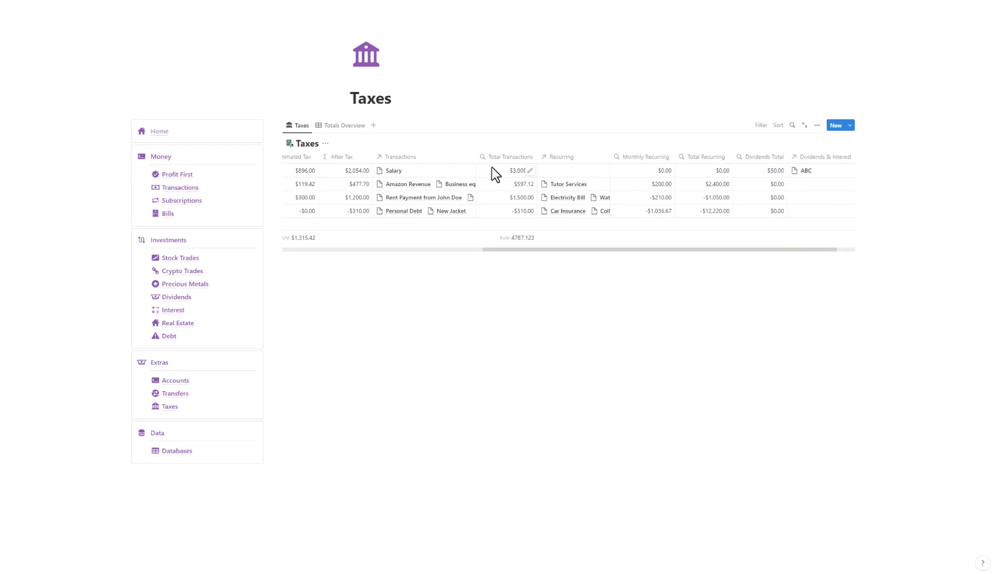
{"action": "left_click_drag", "start_coordinate": [505, 156], "coordinate": [573, 175]}
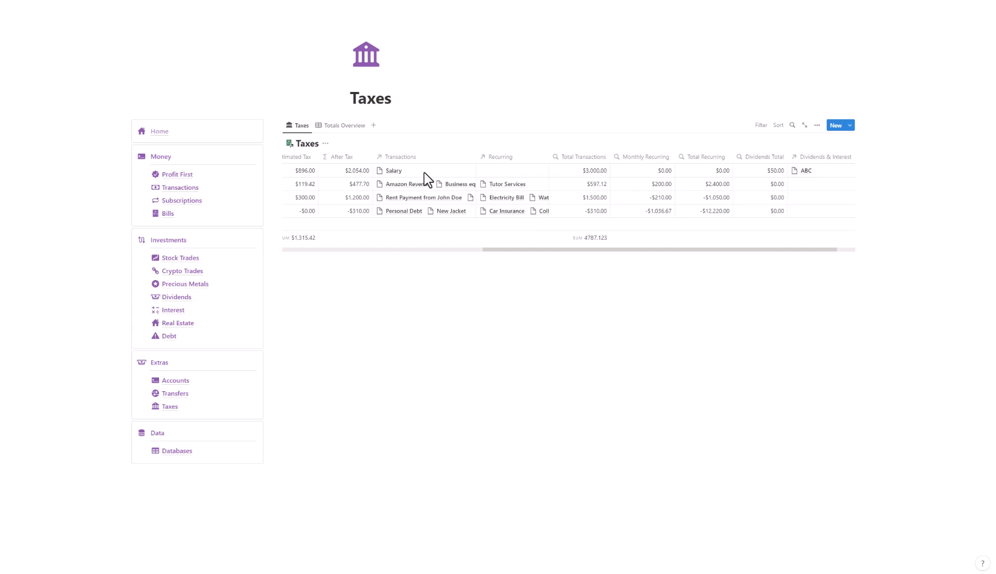
- Review the shown and hidden properties of the Taxes table view
{"action": "left_click", "coordinate": [816, 125]}
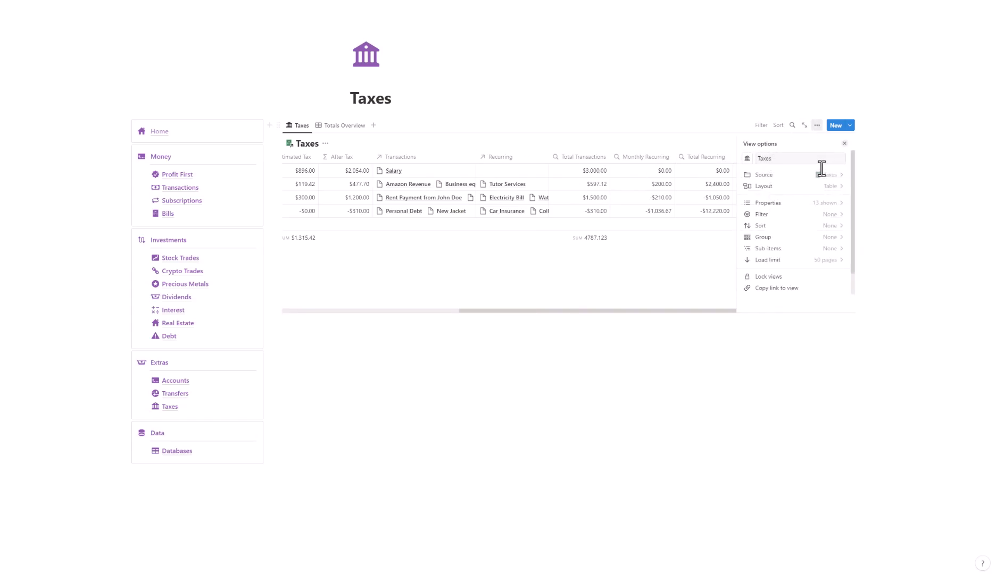
{"action": "left_click", "coordinate": [806, 205]}
{"action": "scroll", "coordinate": [849, 224], "scroll_direction": "down", "scroll_amount": 2}
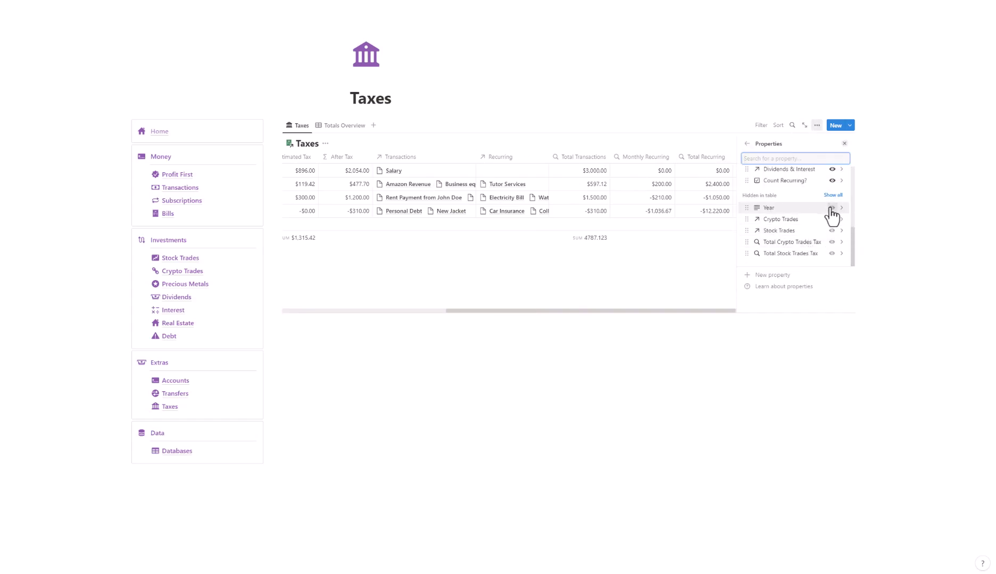
{"action": "left_click", "coordinate": [618, 341]}
- Try turning on Count Recurring? for New York Tax 2023 and turn it off again
{"action": "left_click_drag", "start_coordinate": [695, 251], "coordinate": [784, 237]}
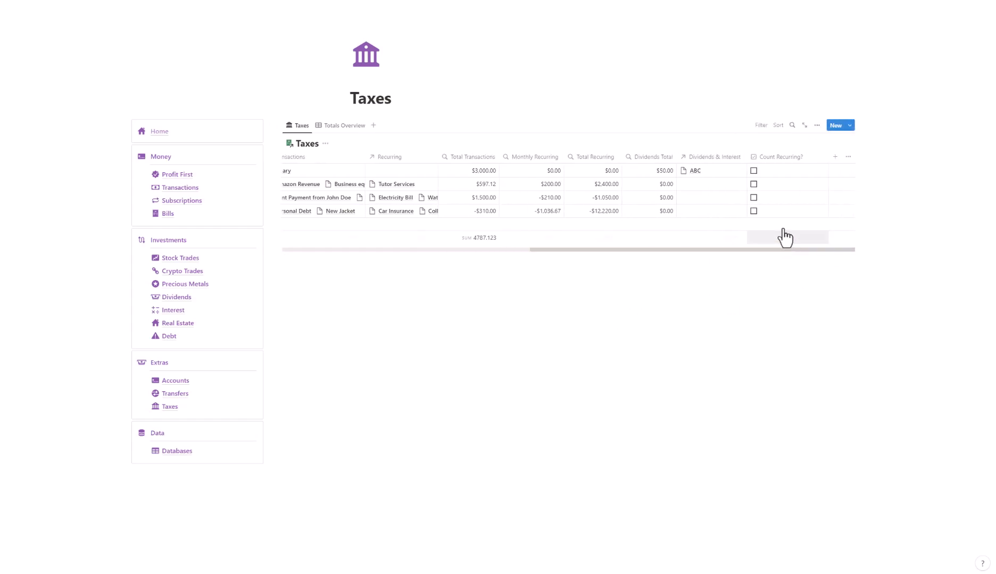
{"action": "left_click", "coordinate": [754, 198]}
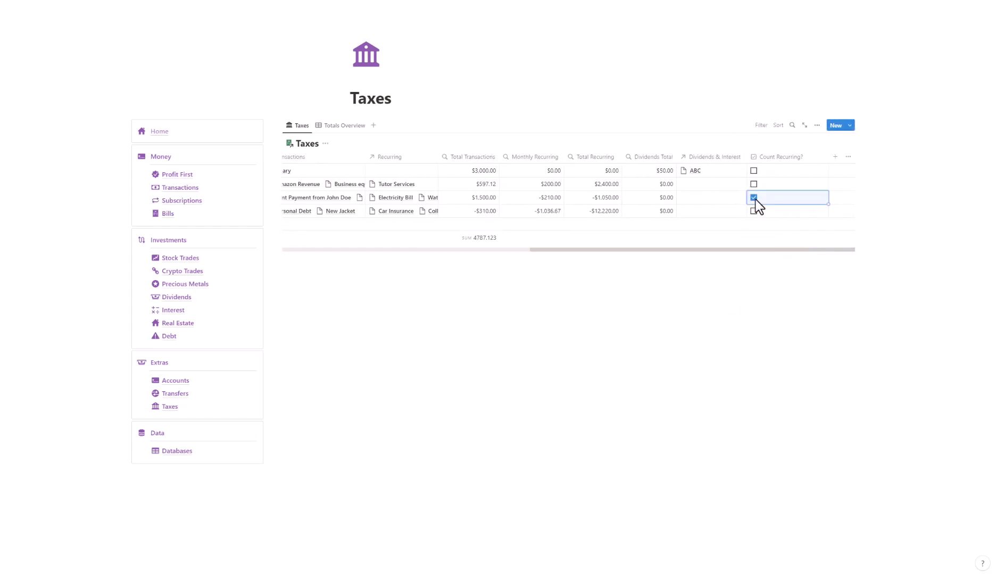
{"action": "left_click", "coordinate": [753, 198]}
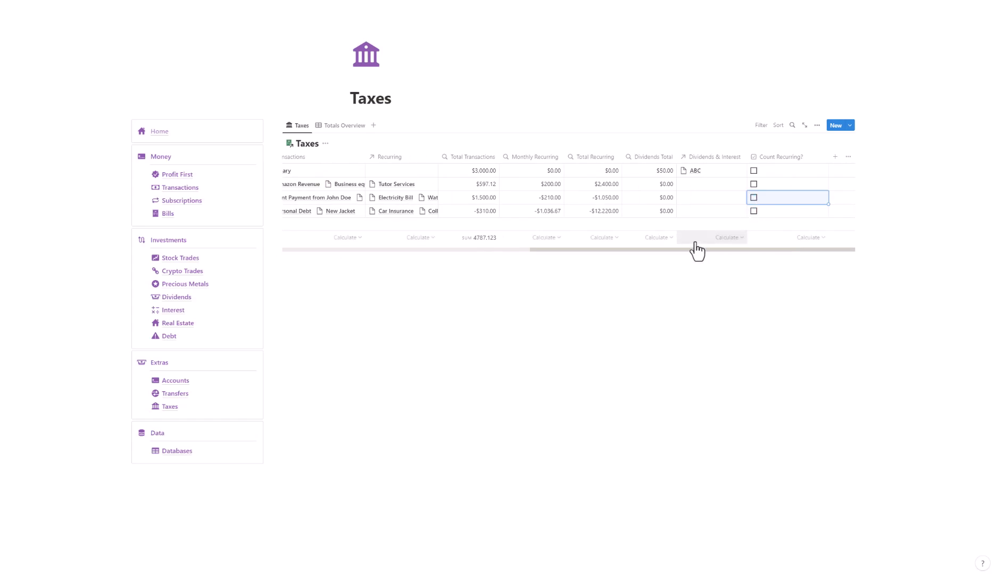
- Enable Count Recurring? for New York Tax 2023 and check its total taxable income
{"action": "left_click_drag", "start_coordinate": [671, 251], "coordinate": [572, 244]}
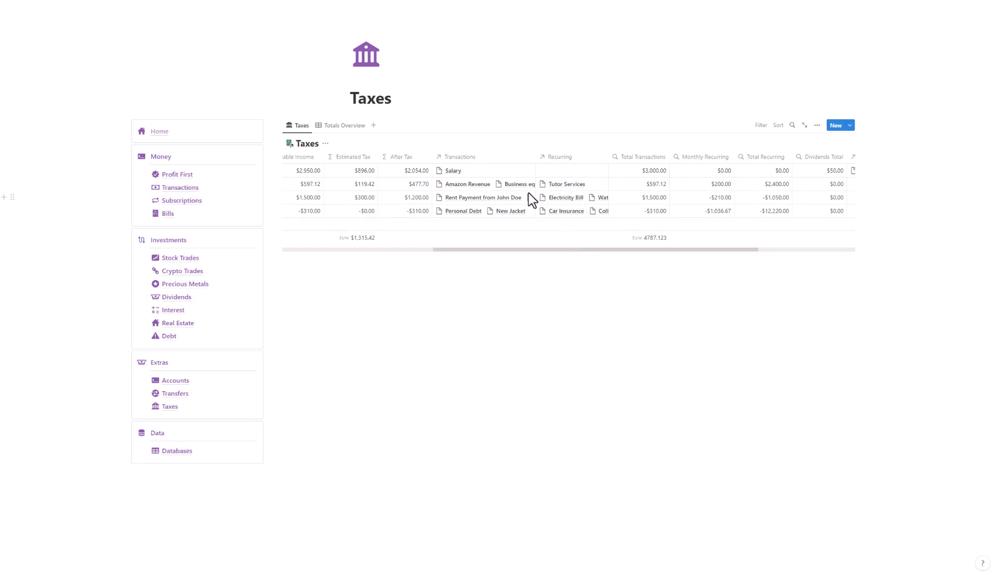
{"action": "left_click_drag", "start_coordinate": [569, 248], "coordinate": [649, 250]}
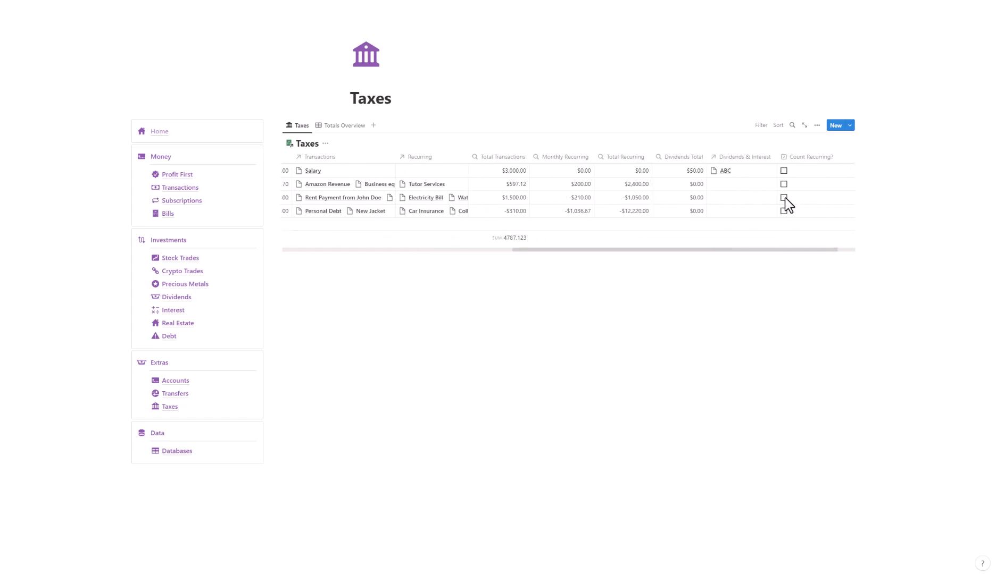
{"action": "left_click", "coordinate": [784, 198]}
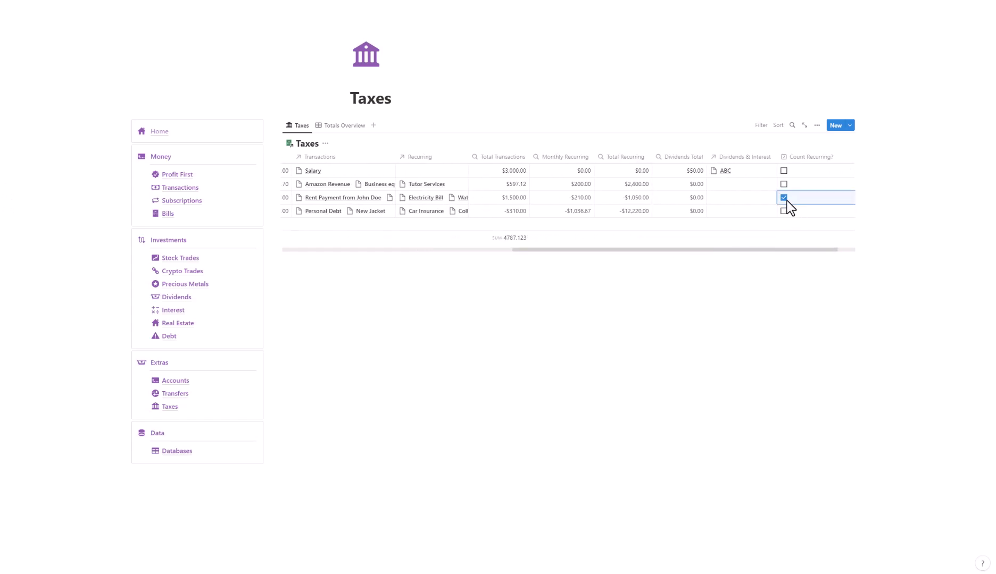
{"action": "left_click_drag", "start_coordinate": [535, 249], "coordinate": [389, 250]}
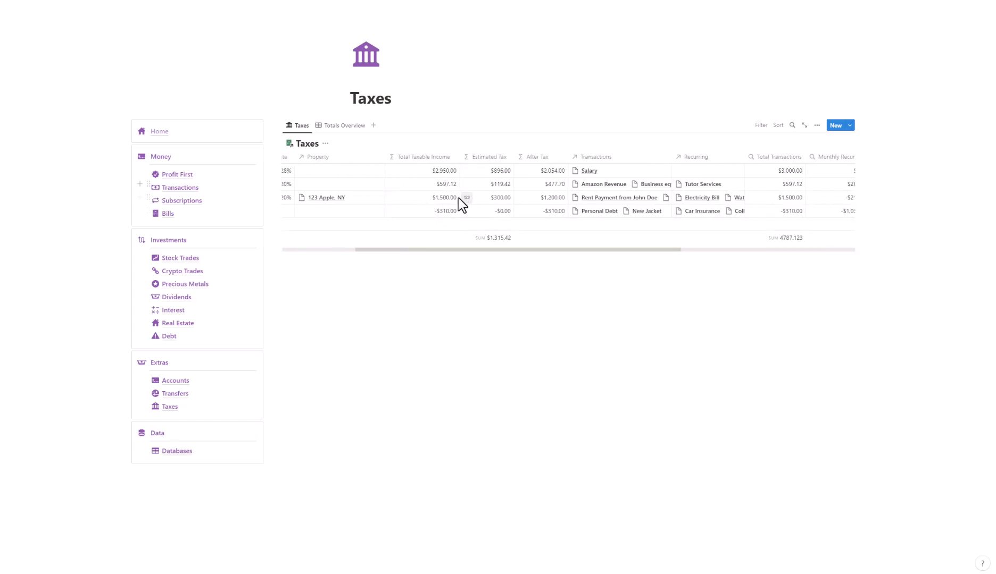
- Turn Count Recurring? on for New York Tax 2023 and review its recalculated taxable income and estimated tax
{"action": "left_click_drag", "start_coordinate": [525, 252], "coordinate": [761, 202]}
{"action": "left_click", "coordinate": [754, 199]}
{"action": "left_click_drag", "start_coordinate": [731, 251], "coordinate": [543, 245]}
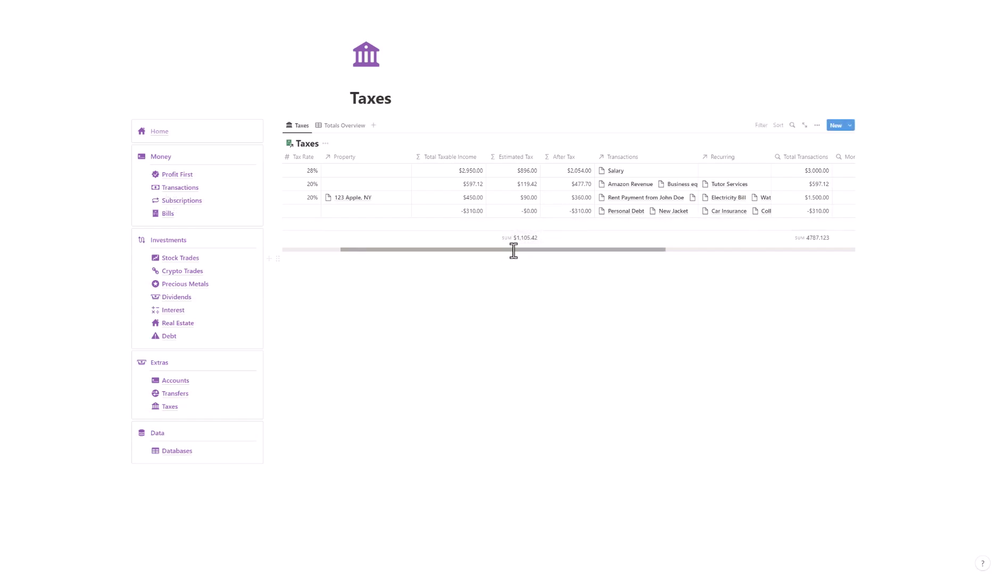
- Examine the Taxes view options and the relation, property and calculation settings of the Dividends Total rollup
{"action": "left_click_drag", "start_coordinate": [514, 251], "coordinate": [729, 230]}
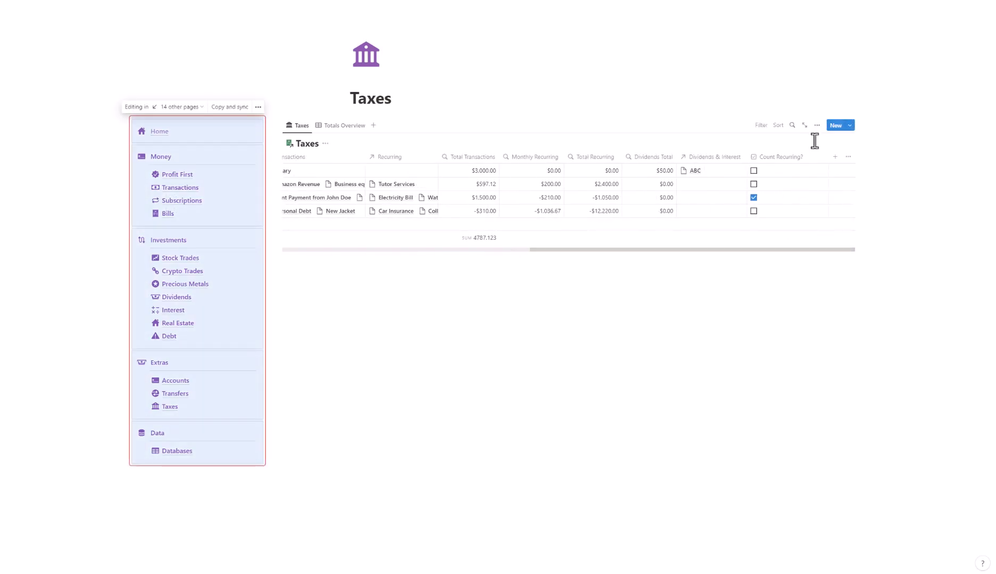
{"action": "left_click", "coordinate": [817, 125]}
{"action": "left_click", "coordinate": [675, 271]}
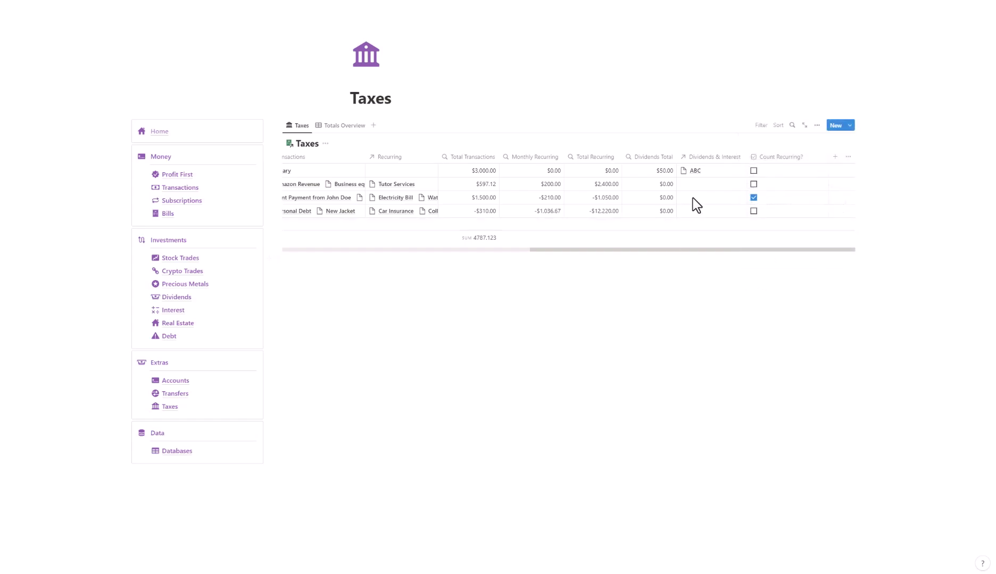
{"action": "left_click_drag", "start_coordinate": [573, 252], "coordinate": [603, 254]}
{"action": "left_click_drag", "start_coordinate": [654, 174], "coordinate": [672, 164]}
{"action": "left_click", "coordinate": [669, 172]}
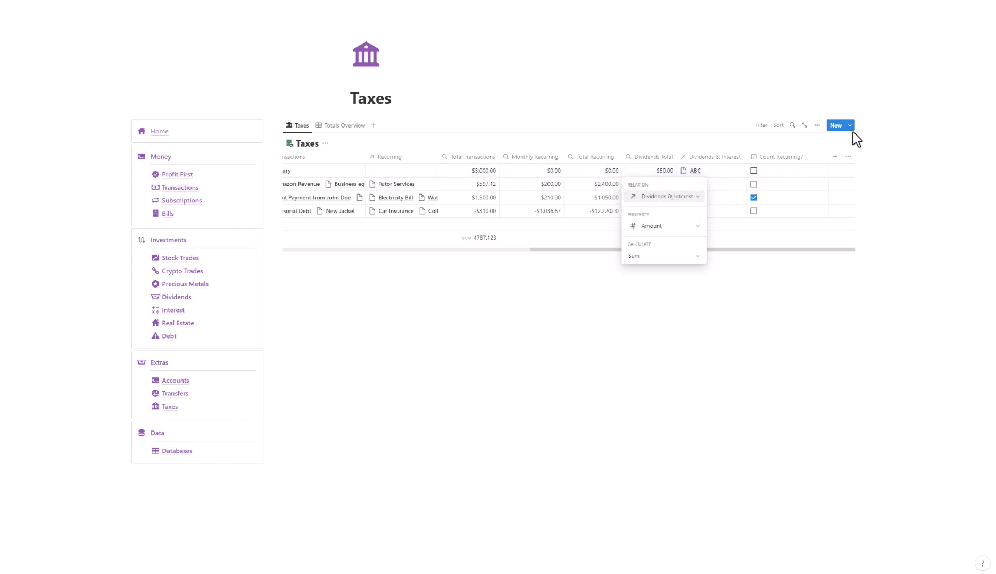
{"action": "left_click", "coordinate": [816, 126]}
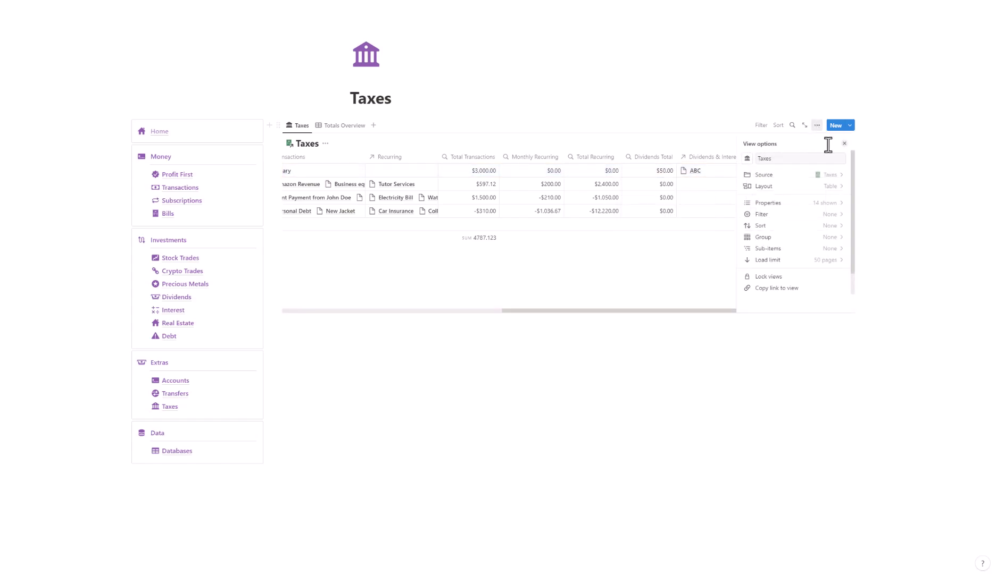
{"action": "left_click", "coordinate": [818, 187]}
{"action": "left_click", "coordinate": [747, 144]}
{"action": "left_click", "coordinate": [649, 158]}
{"action": "left_click", "coordinate": [688, 191]}
{"action": "left_click", "coordinate": [586, 221]}
{"action": "left_click", "coordinate": [585, 256]}
- Review the formulas behind the Estimated Tax and After Tax columns in the Taxes table
{"action": "left_click_drag", "start_coordinate": [591, 249], "coordinate": [407, 253]}
{"action": "left_click", "coordinate": [518, 175]}
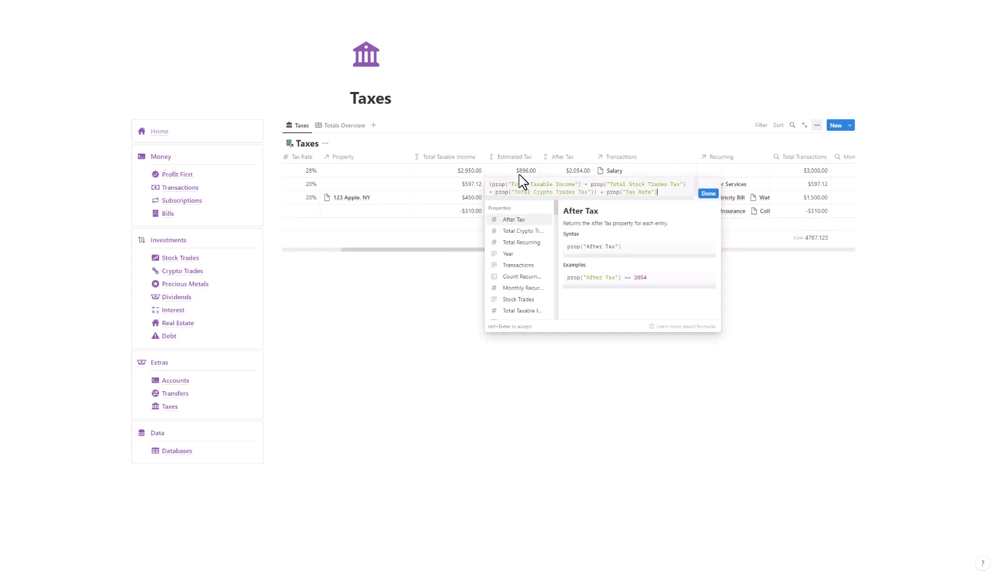
{"action": "left_click", "coordinate": [584, 169]}
{"action": "left_click", "coordinate": [585, 168]}
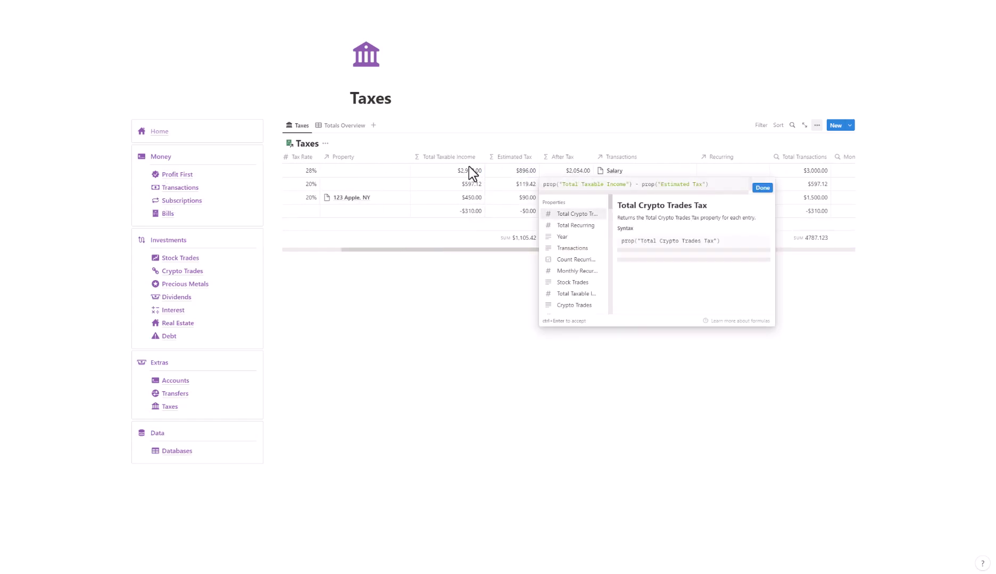
{"action": "left_click", "coordinate": [502, 122]}
{"action": "left_click", "coordinate": [584, 94]}
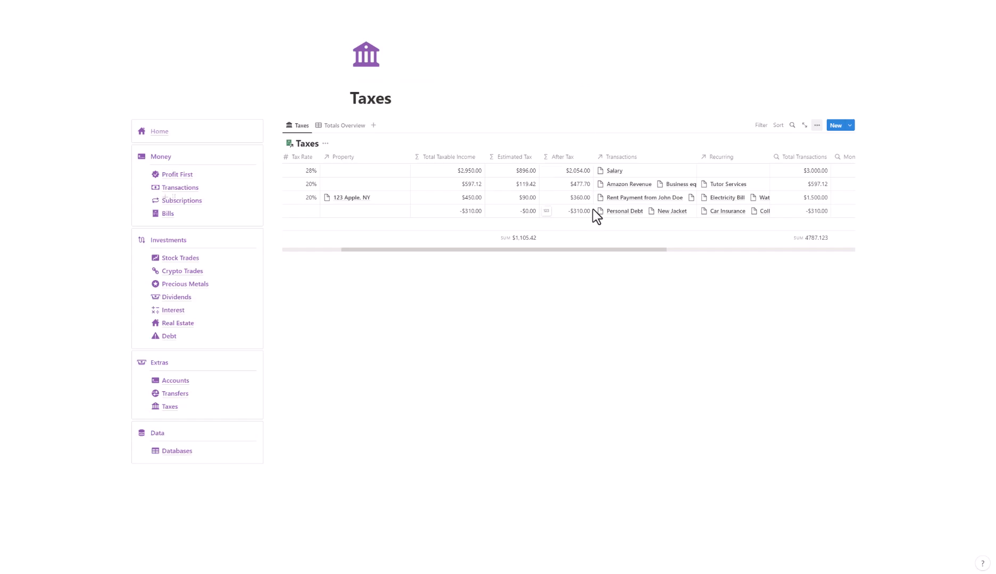
- Check the estimated tax for Michigan Tax 2023 and look over the Taxes table's columns
{"action": "left_click_drag", "start_coordinate": [569, 252], "coordinate": [470, 246]}
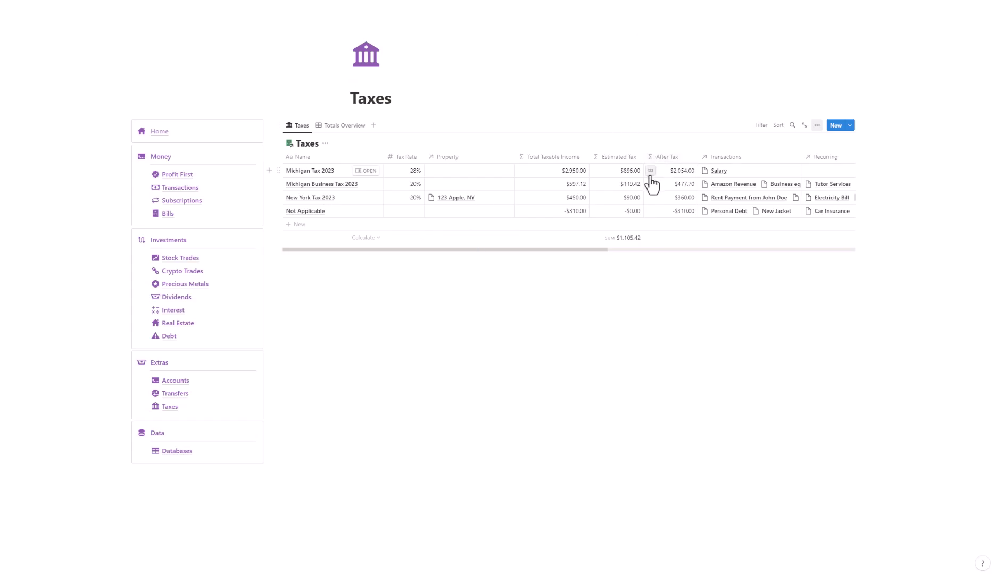
{"action": "left_click", "coordinate": [634, 174]}
{"action": "left_click", "coordinate": [649, 115]}
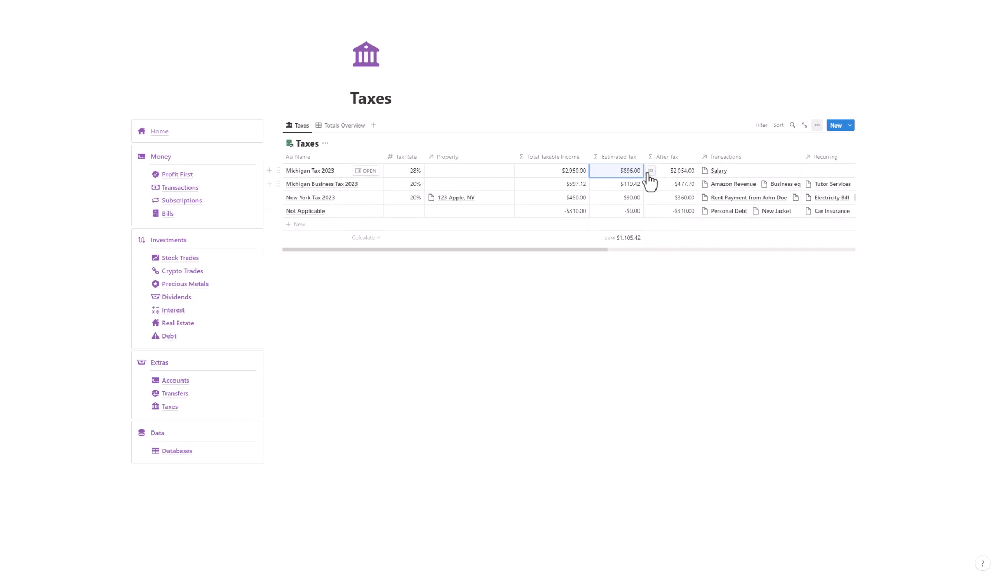
{"action": "left_click_drag", "start_coordinate": [597, 253], "coordinate": [609, 251]}
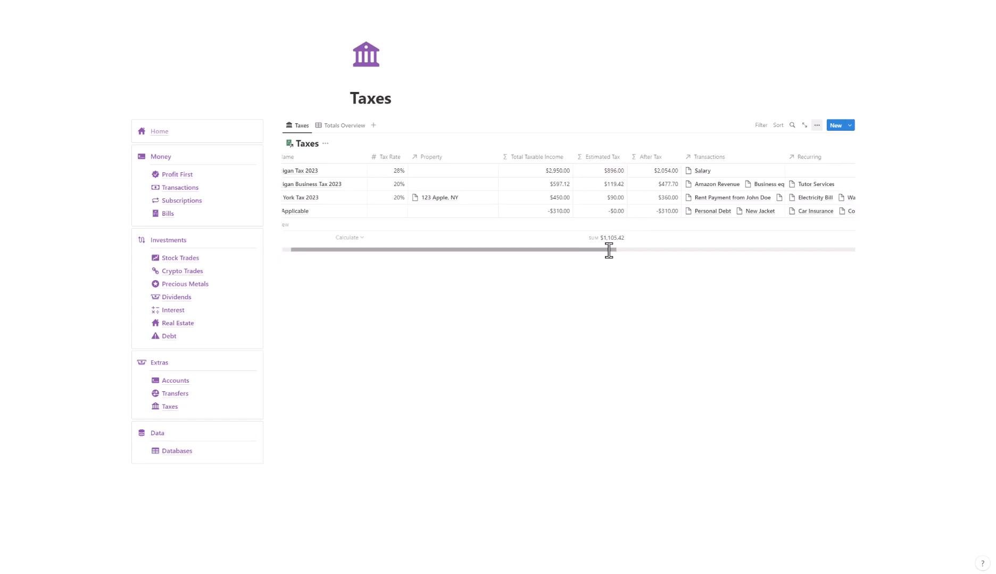
{"action": "left_click_drag", "start_coordinate": [609, 251], "coordinate": [178, 236]}
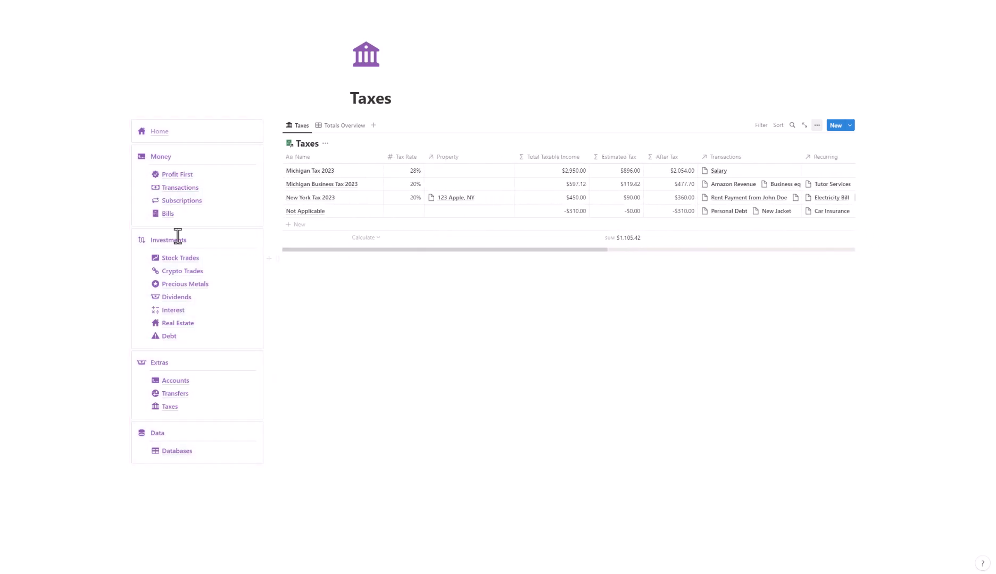
- Look through the Profit First page's Simple and Profit First Expanded views and its source Transactions database
{"action": "left_click", "coordinate": [195, 179]}
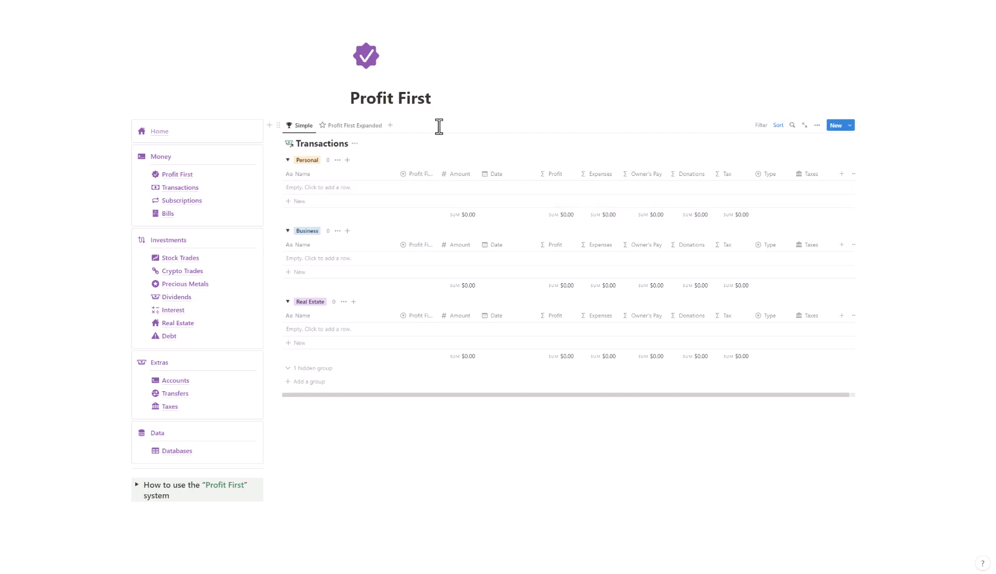
{"action": "left_click", "coordinate": [356, 126]}
{"action": "left_click", "coordinate": [301, 126]}
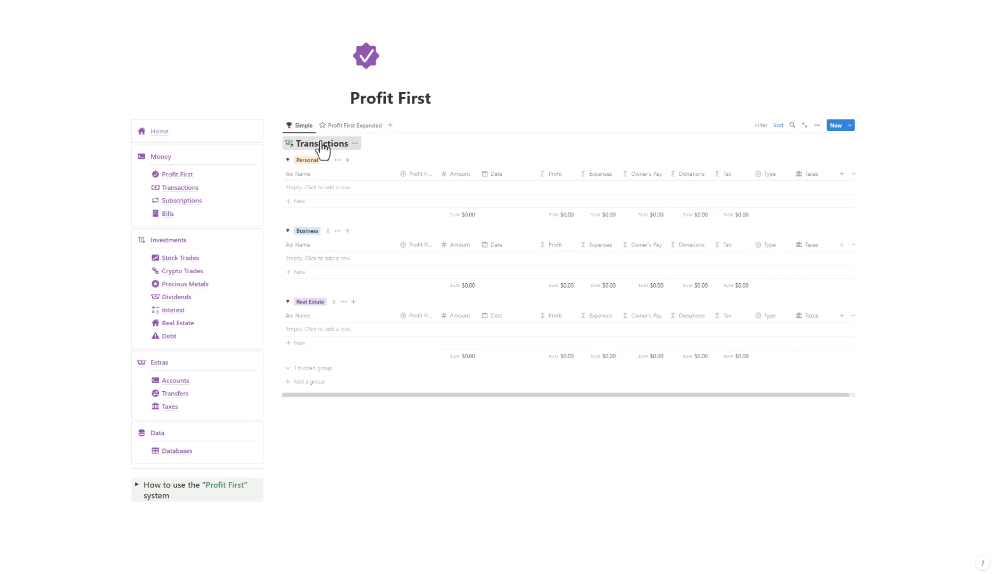
{"action": "left_click", "coordinate": [320, 145]}
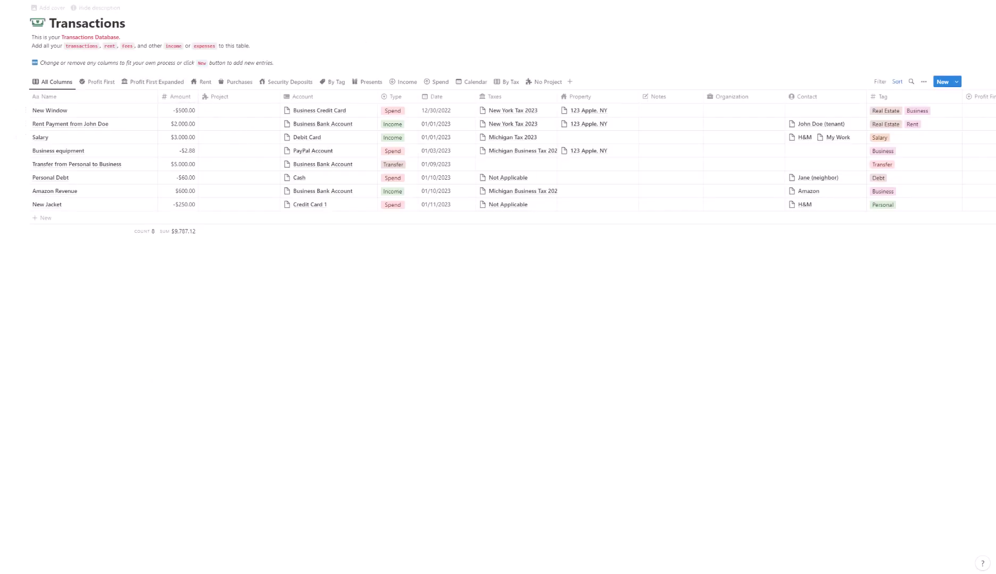
{"action": "left_click", "coordinate": [10, 4]}
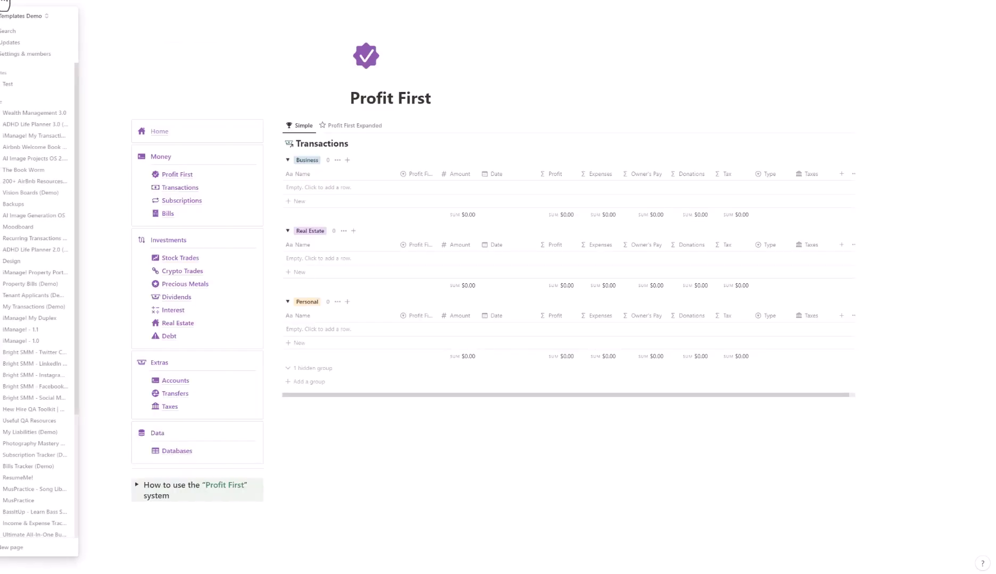
{"action": "left_click", "coordinate": [11, 5]}
{"action": "left_click", "coordinate": [538, 108]}
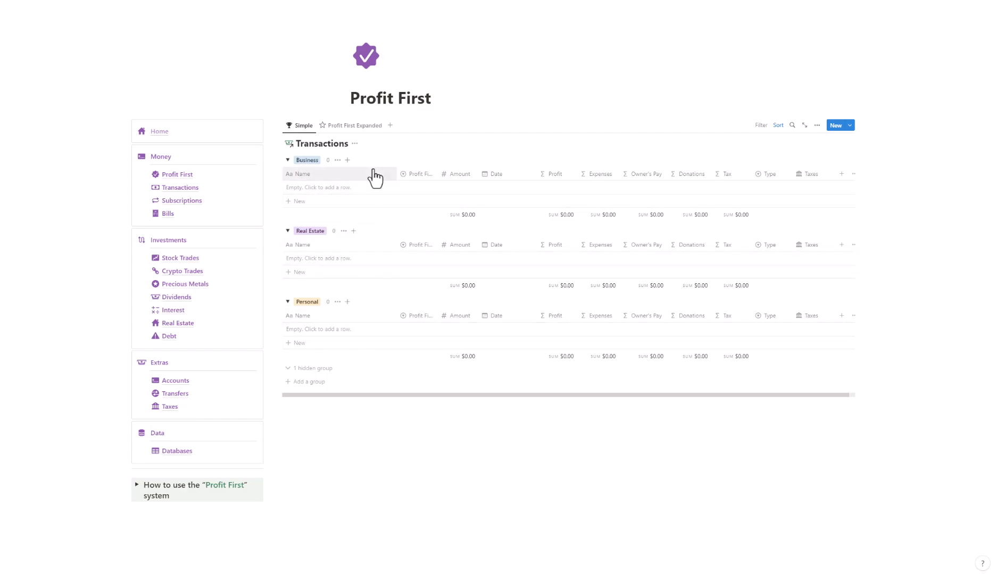
- Open the full Transactions database from the Transactions page and show its Profit First view
{"action": "left_click", "coordinate": [224, 190]}
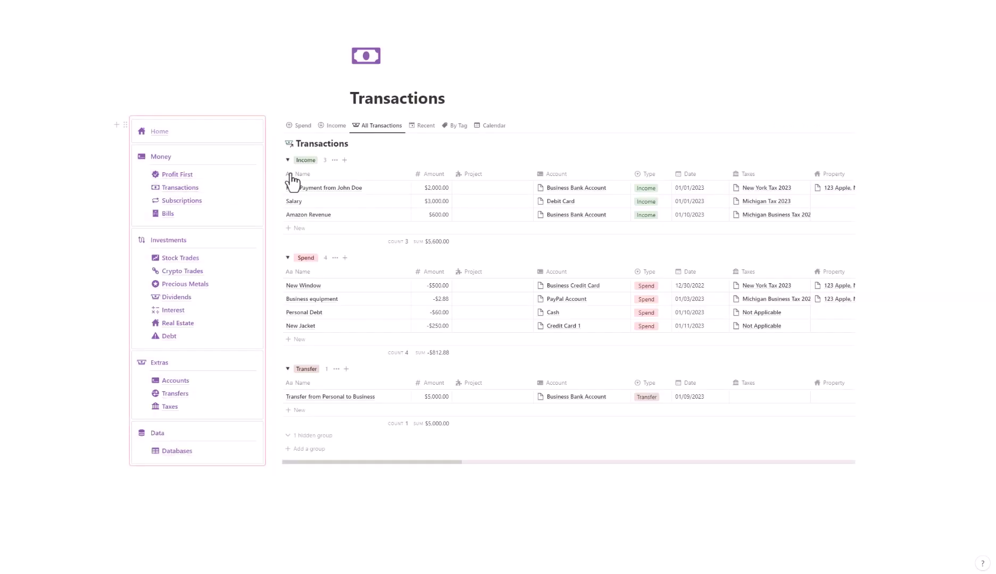
{"action": "left_click", "coordinate": [323, 144]}
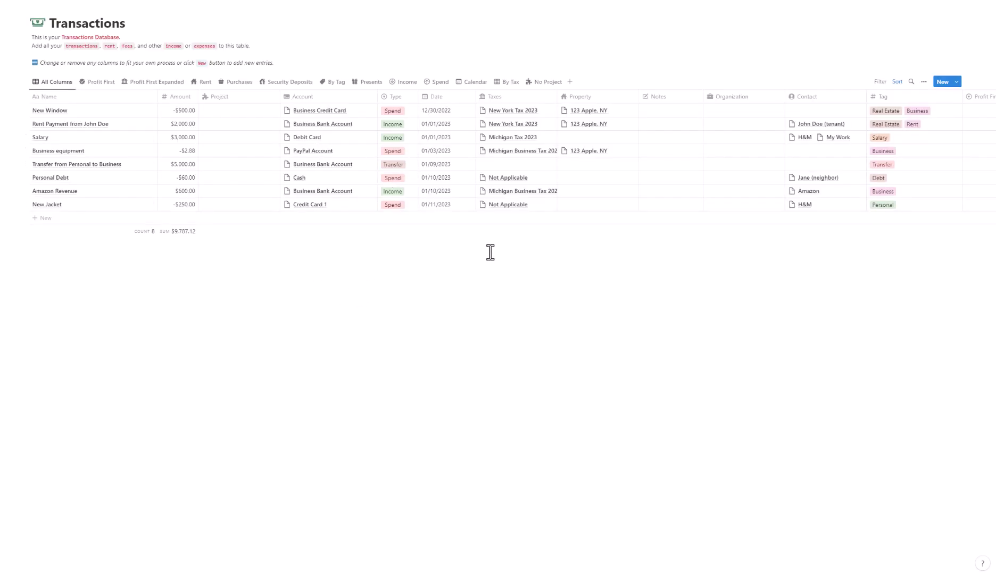
{"action": "scroll", "coordinate": [669, 550], "scroll_direction": "right", "scroll_amount": 10}
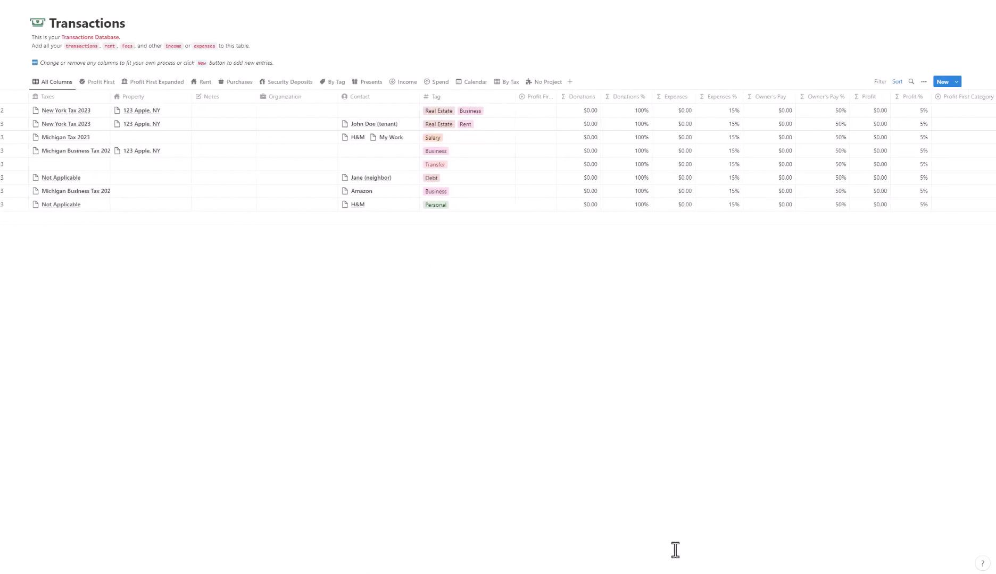
{"action": "scroll", "coordinate": [783, 548], "scroll_direction": "left", "scroll_amount": 10}
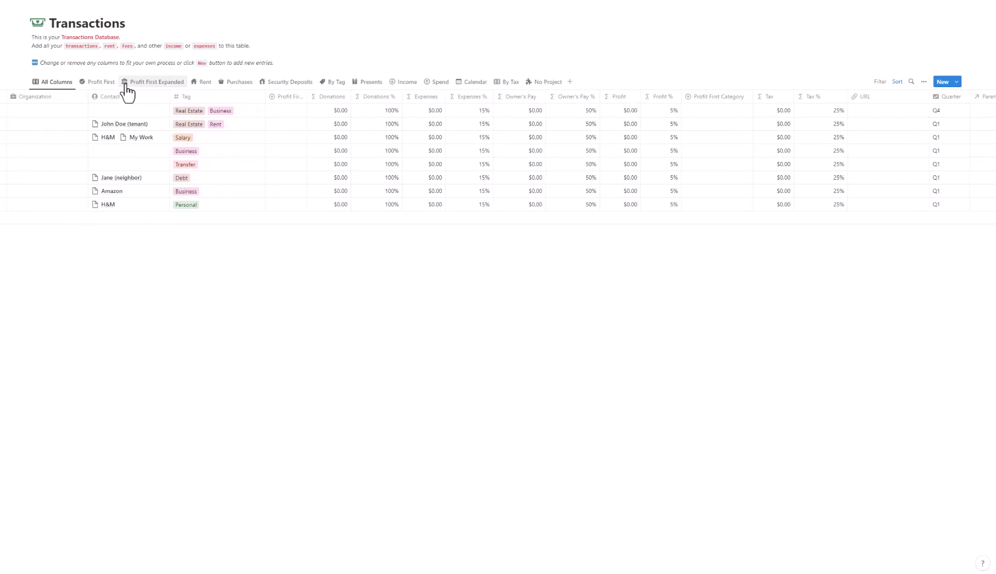
{"action": "left_click", "coordinate": [106, 84]}
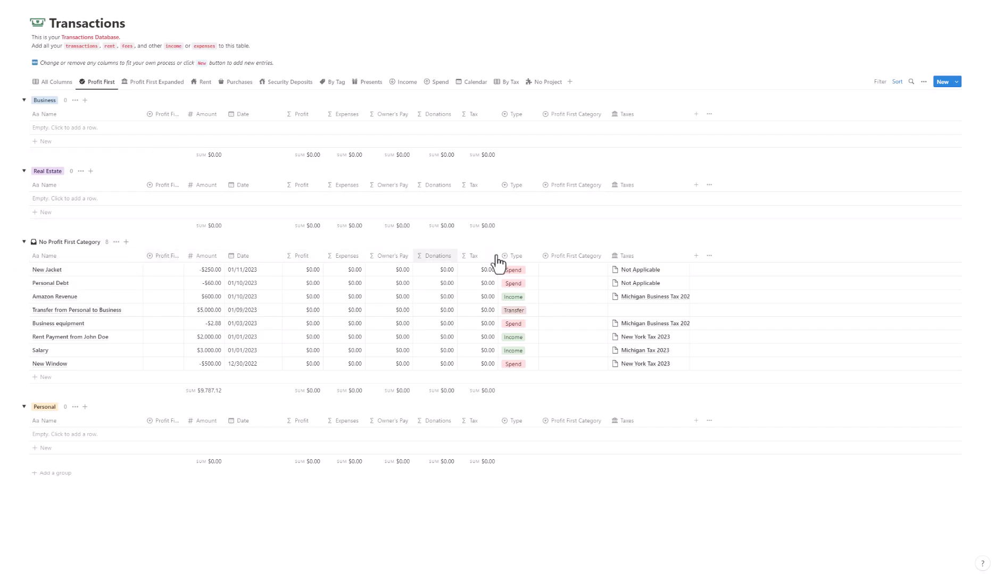
- Set the Profit First Category of New Jacket and Personal Debt to Personal
{"action": "left_click", "coordinate": [592, 268]}
{"action": "left_click", "coordinate": [586, 320]}
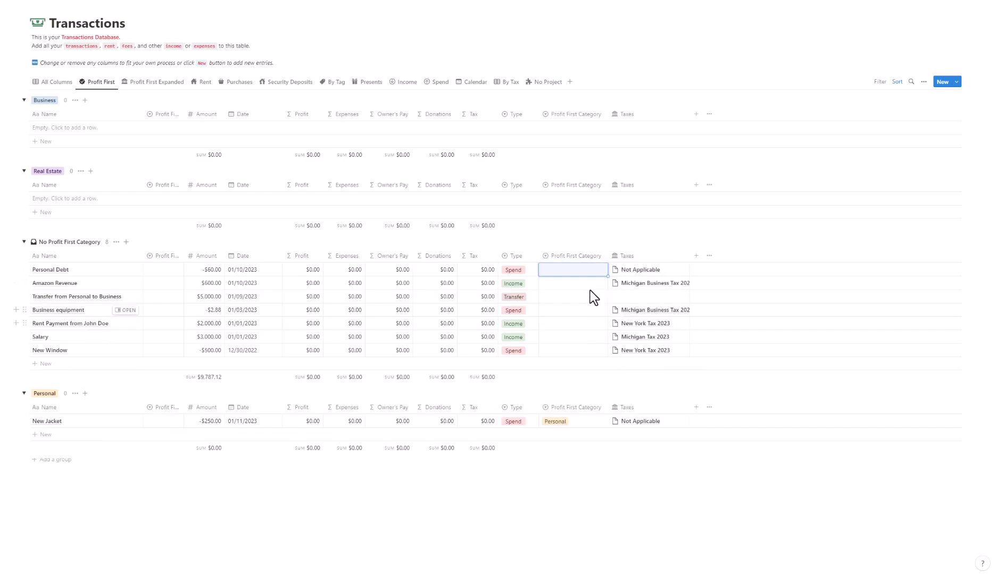
{"action": "left_click", "coordinate": [595, 270]}
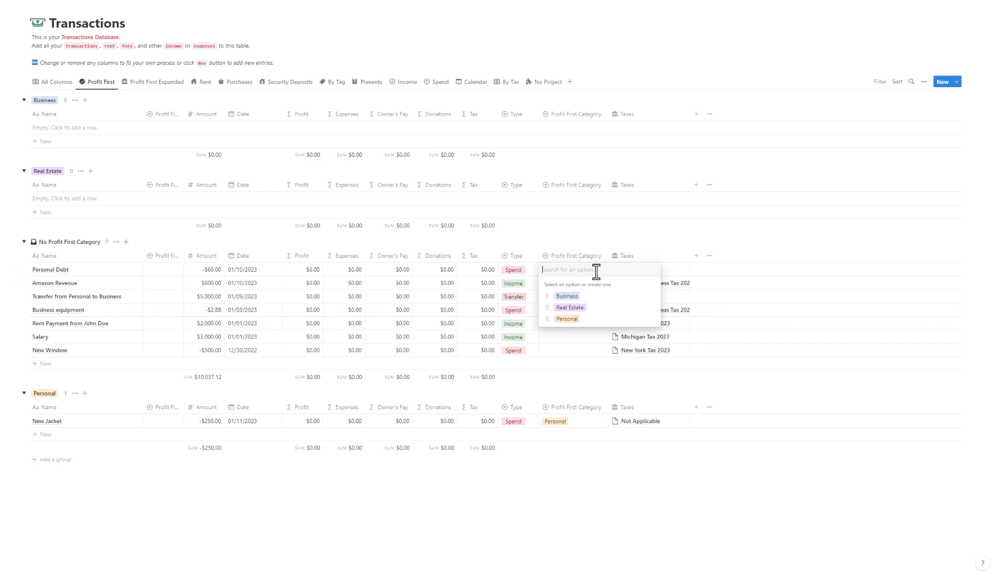
{"action": "left_click", "coordinate": [567, 319]}
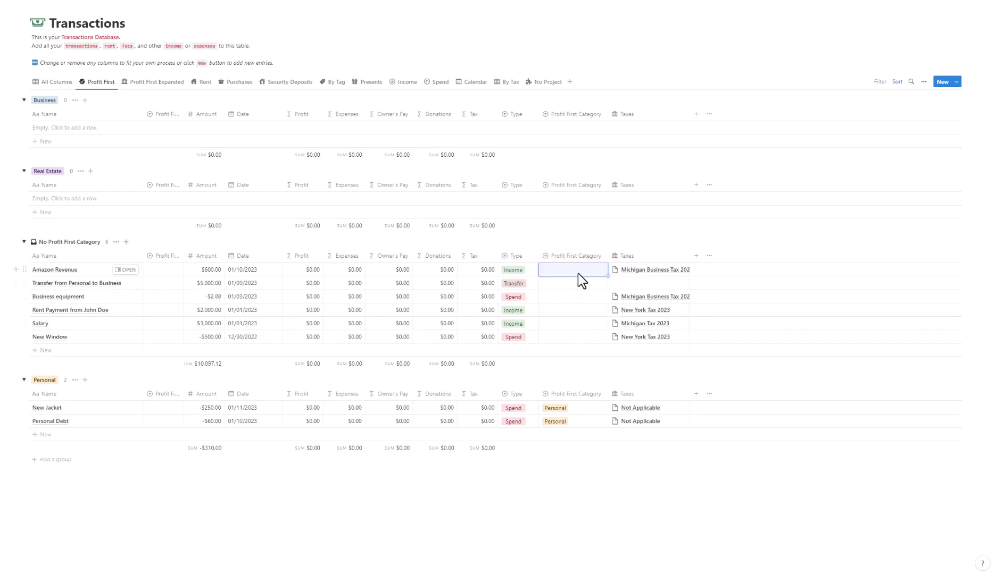
- Categorize Amazon Revenue and Business equipment as Business, and Transfer from Personal to Business as Personal
{"action": "left_click", "coordinate": [579, 274]}
{"action": "left_click", "coordinate": [593, 296]}
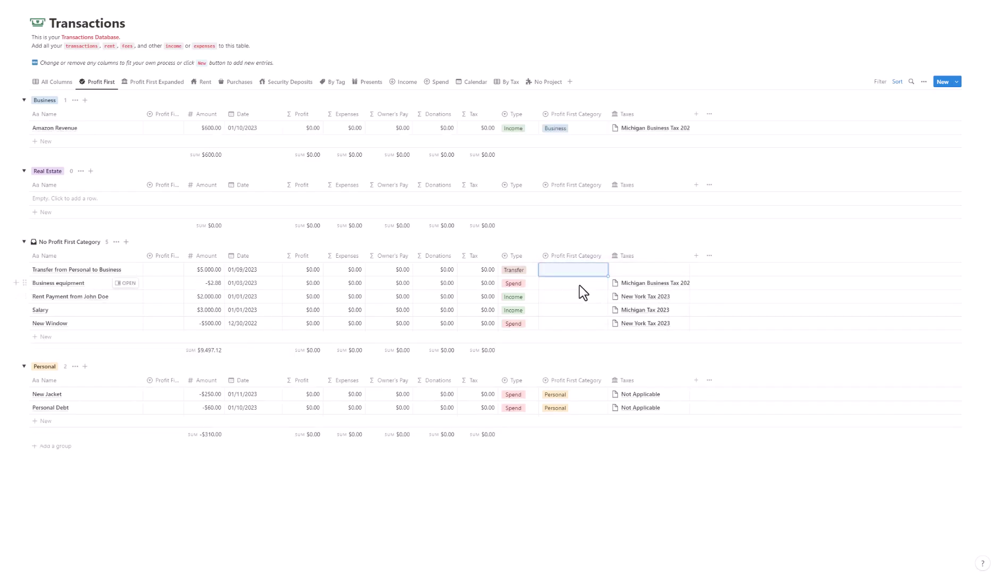
{"action": "left_click", "coordinate": [589, 273]}
{"action": "left_click", "coordinate": [584, 321]}
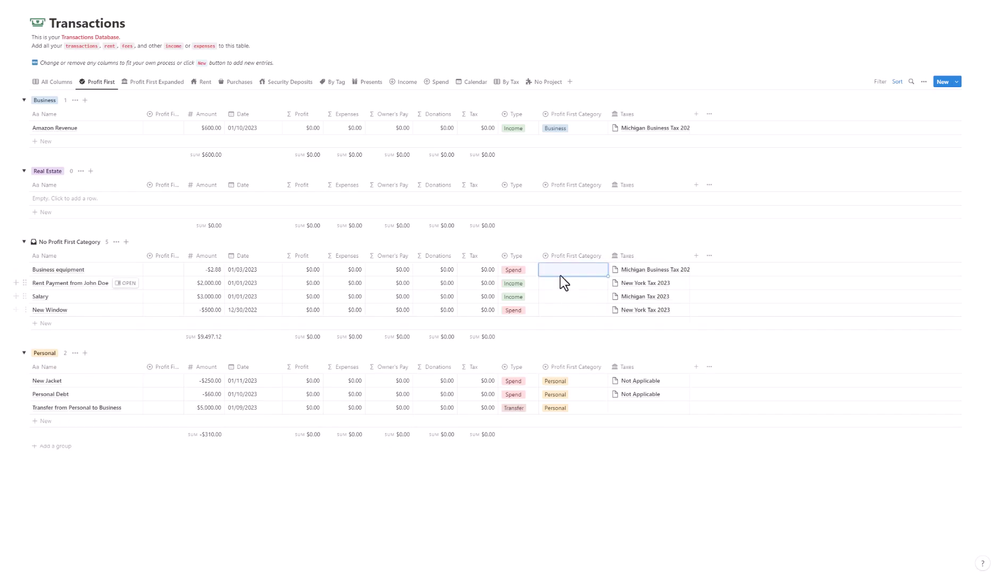
{"action": "left_click", "coordinate": [567, 273]}
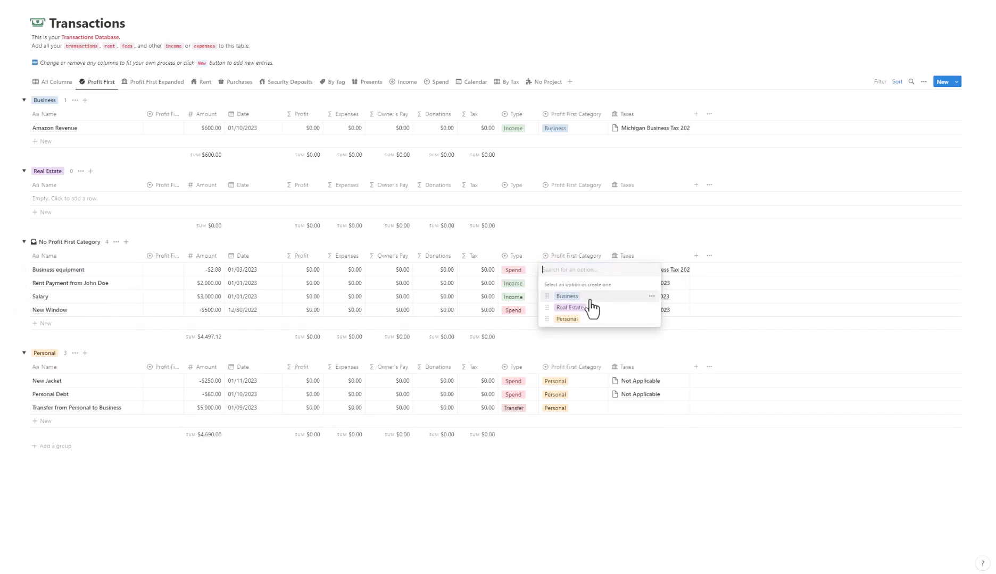
{"action": "left_click", "coordinate": [588, 294]}
- Move the rent payment and New Window into the Real Estate group and Salary into Personal, removing the view's sorting
{"action": "left_click", "coordinate": [584, 285]}
{"action": "key", "text": "Escape"}
{"action": "left_click_drag", "start_coordinate": [25, 287], "coordinate": [44, 210]}
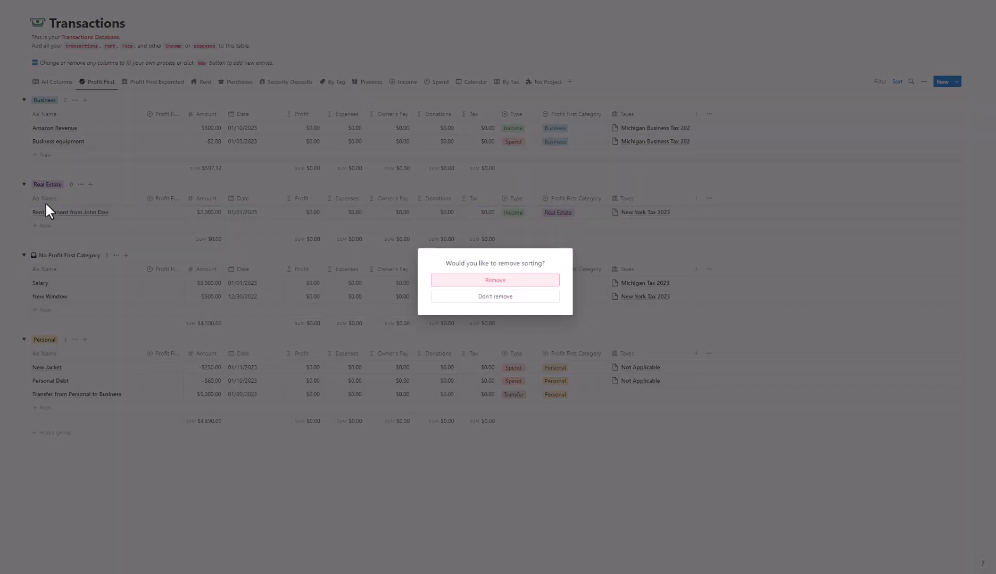
{"action": "left_click", "coordinate": [529, 281]}
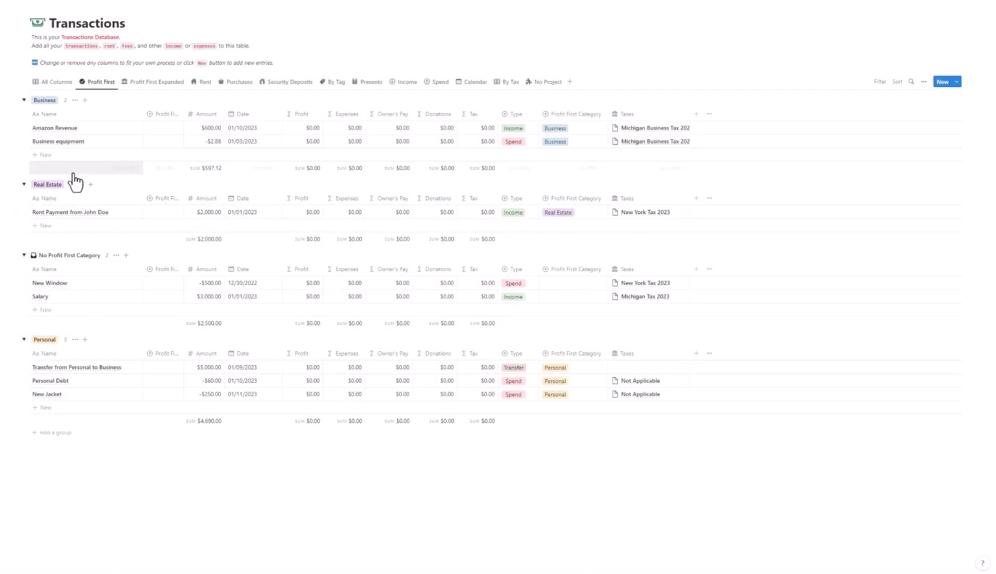
{"action": "left_click_drag", "start_coordinate": [25, 281], "coordinate": [39, 226]}
{"action": "left_click_drag", "start_coordinate": [25, 296], "coordinate": [35, 367]}
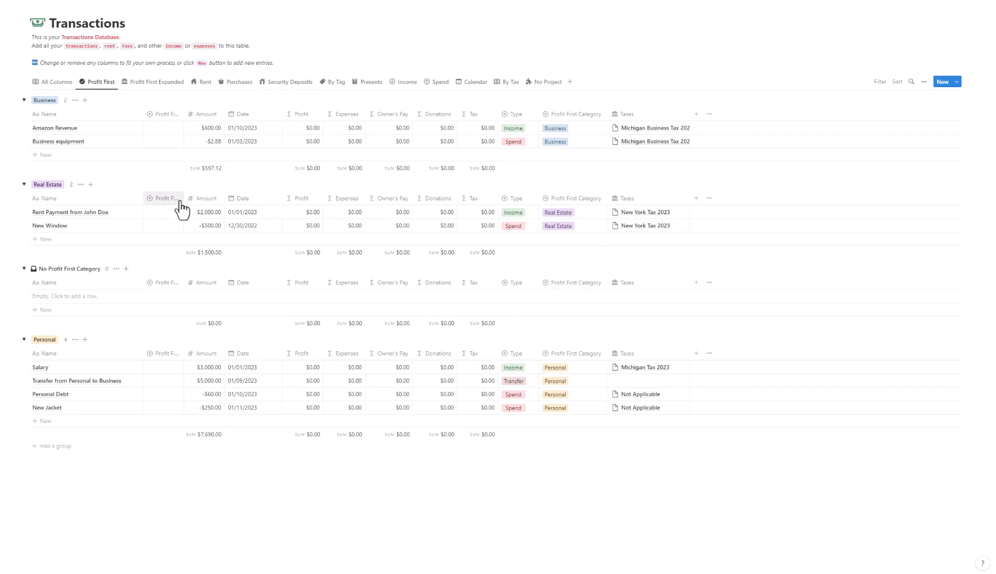
- Widen the Profit First Type column to show its full name and look through Amazon Revenue's type options
{"action": "left_click_drag", "start_coordinate": [184, 122], "coordinate": [215, 129]}
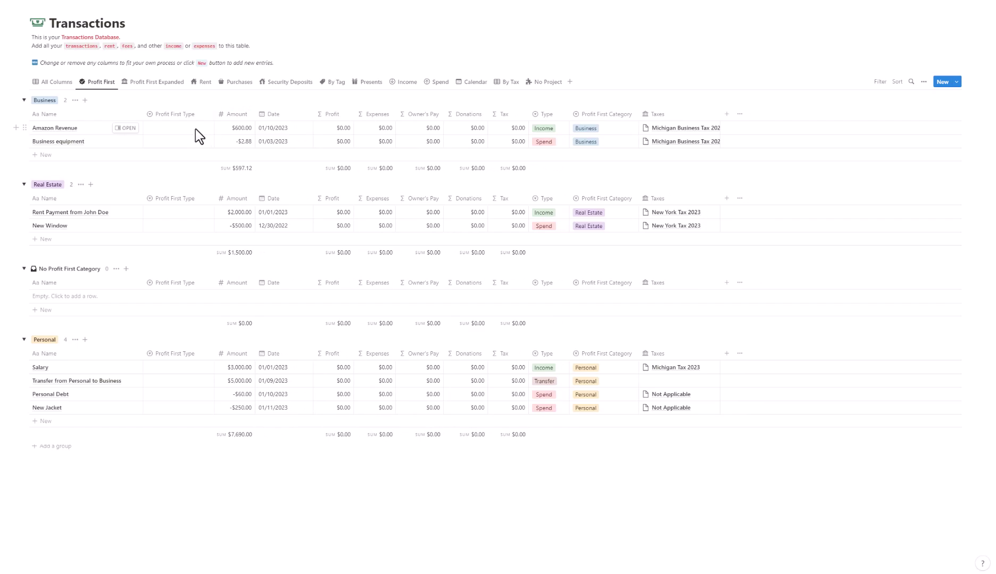
{"action": "left_click", "coordinate": [182, 131]}
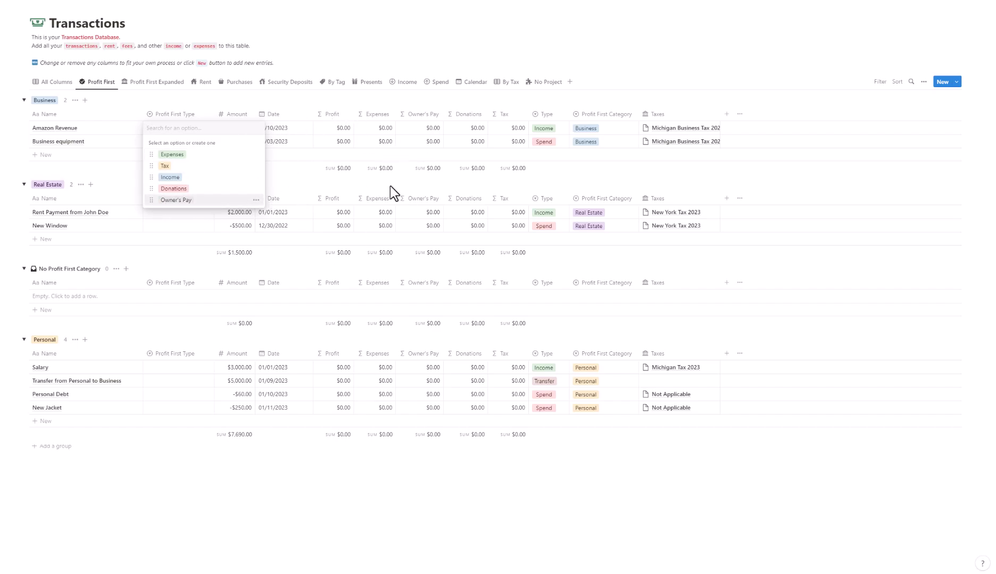
{"action": "key", "text": "Escape"}
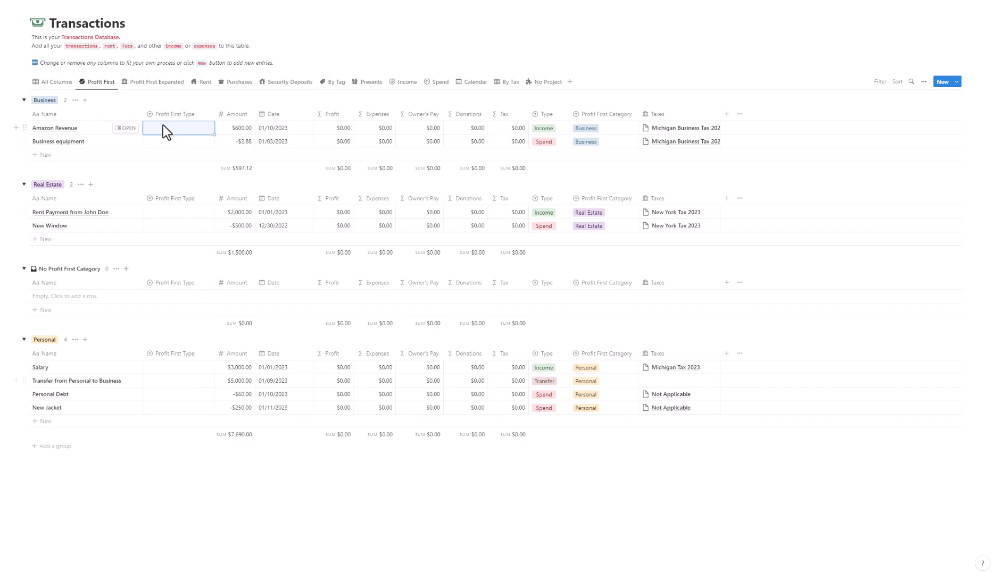
- Set the Profit First Type of Amazon Revenue to Income and of Business equipment to Expenses
{"action": "left_click", "coordinate": [180, 131]}
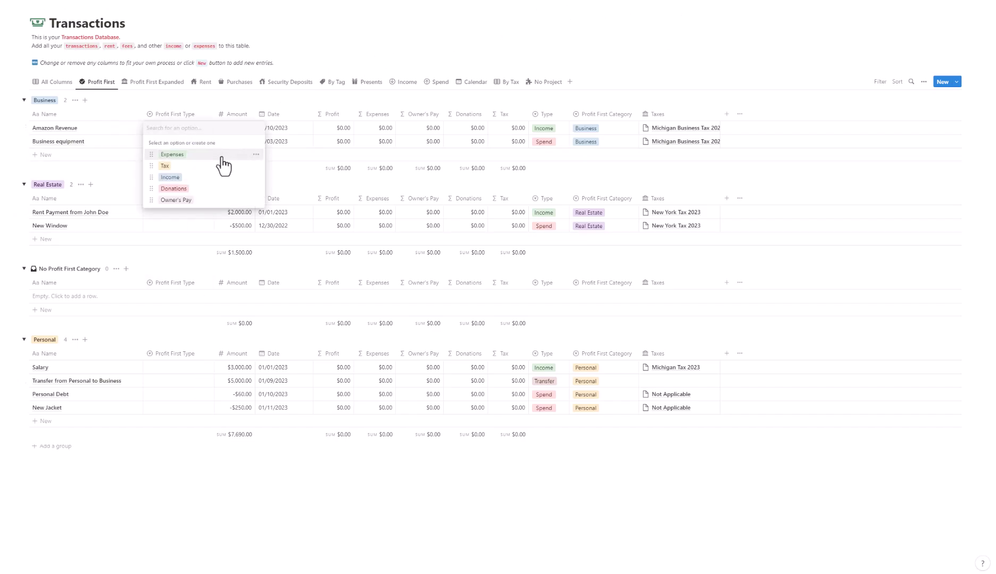
{"action": "left_click", "coordinate": [176, 177]}
{"action": "left_click", "coordinate": [181, 142]}
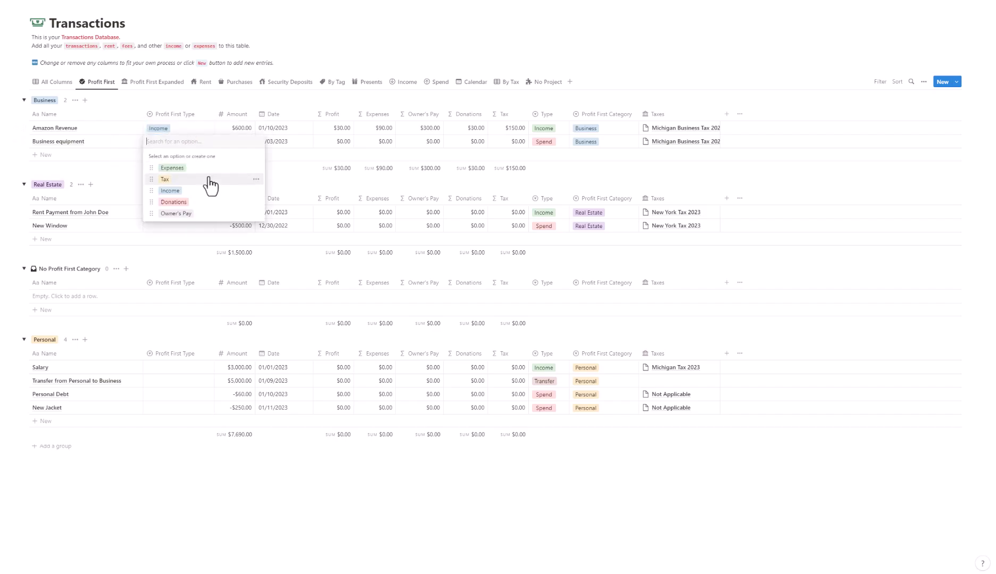
{"action": "left_click", "coordinate": [195, 168]}
- Set the Profit First Type of the Real Estate rent payment to Income and of New Window to Expenses
{"action": "left_click", "coordinate": [186, 212]}
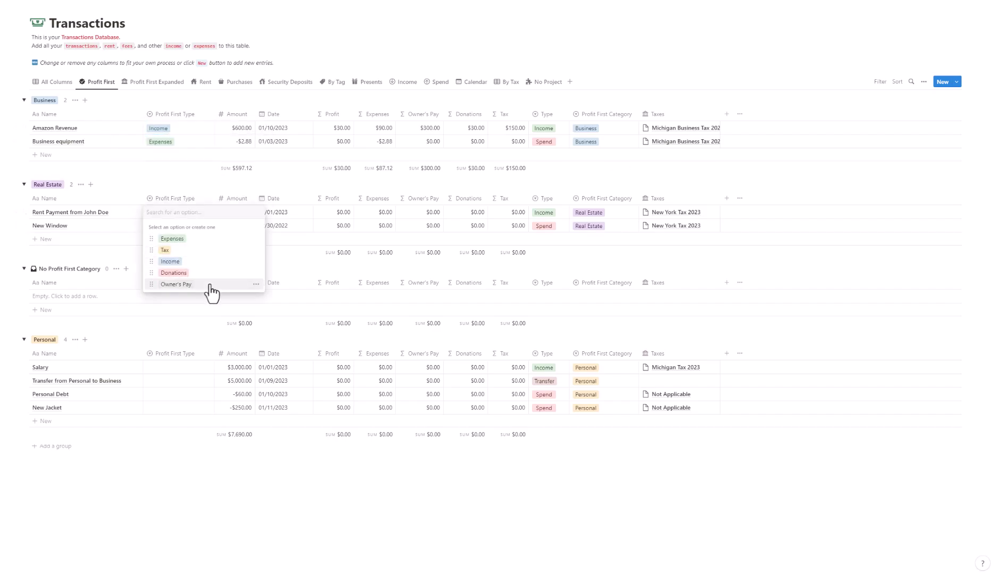
{"action": "left_click", "coordinate": [213, 261]}
{"action": "left_click", "coordinate": [189, 226]}
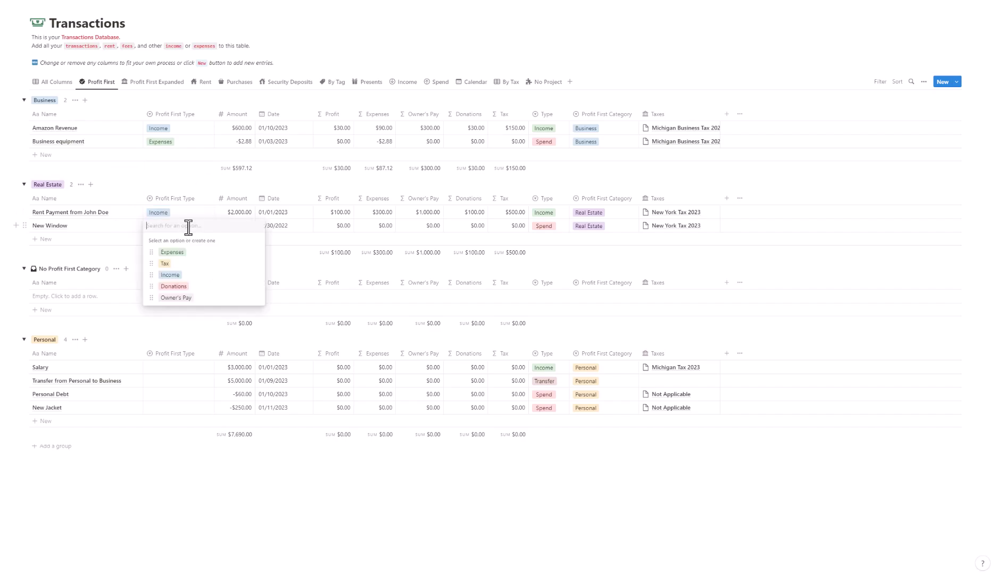
{"action": "left_click", "coordinate": [199, 254]}
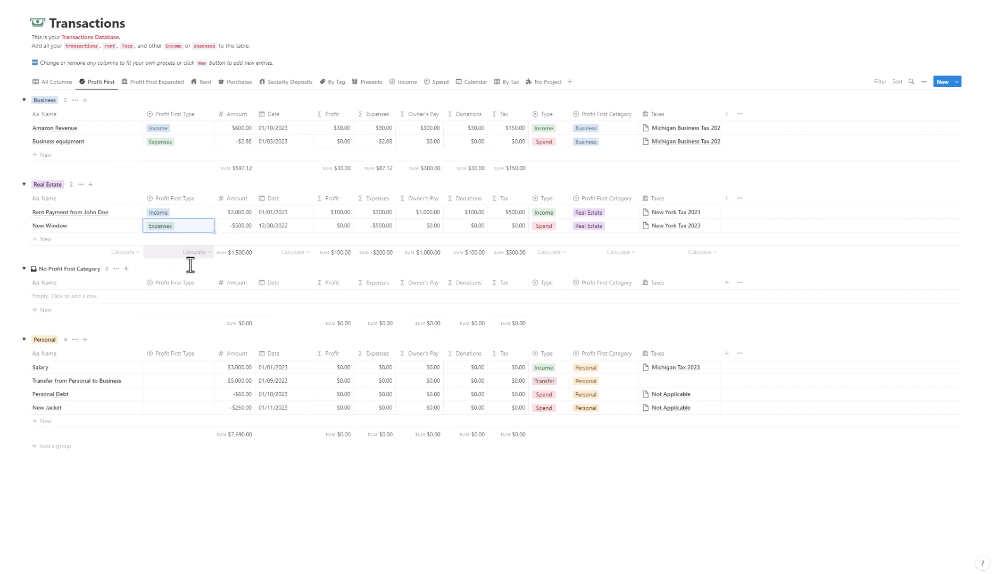
- Check Salary's Profit First Type options without choosing one and collapse the Personal group
{"action": "left_click", "coordinate": [189, 372]}
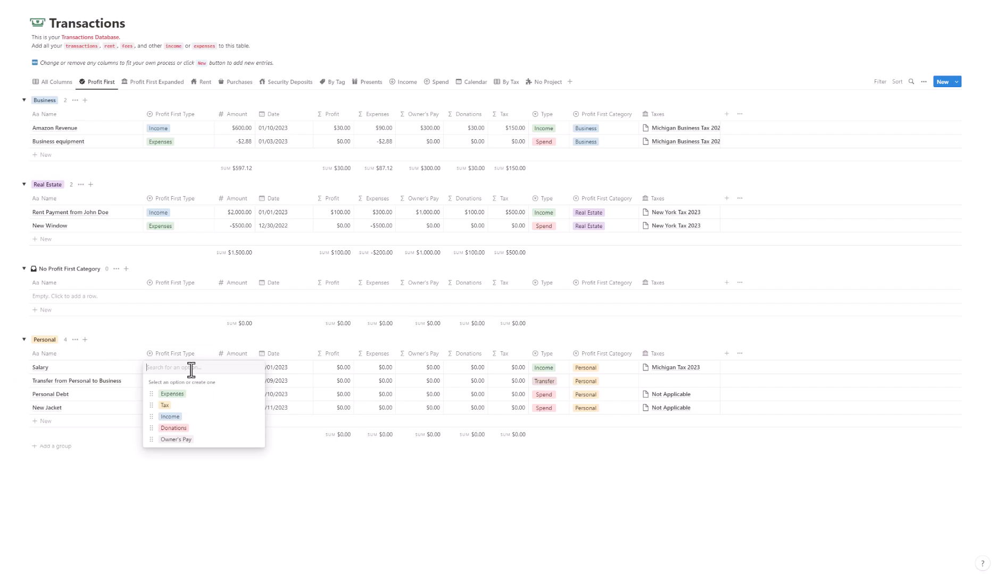
{"action": "key", "text": "Escape"}
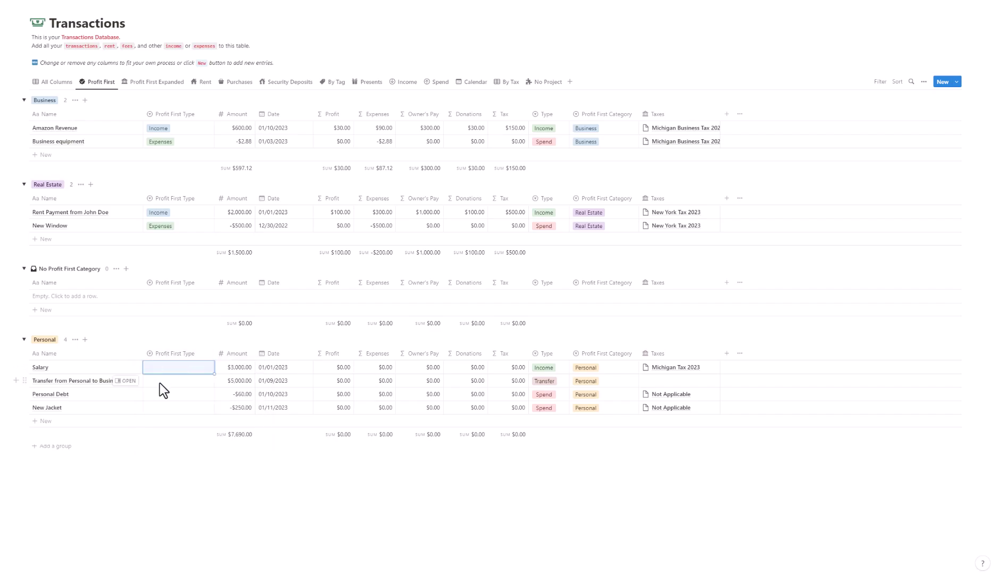
{"action": "left_click", "coordinate": [24, 339]}
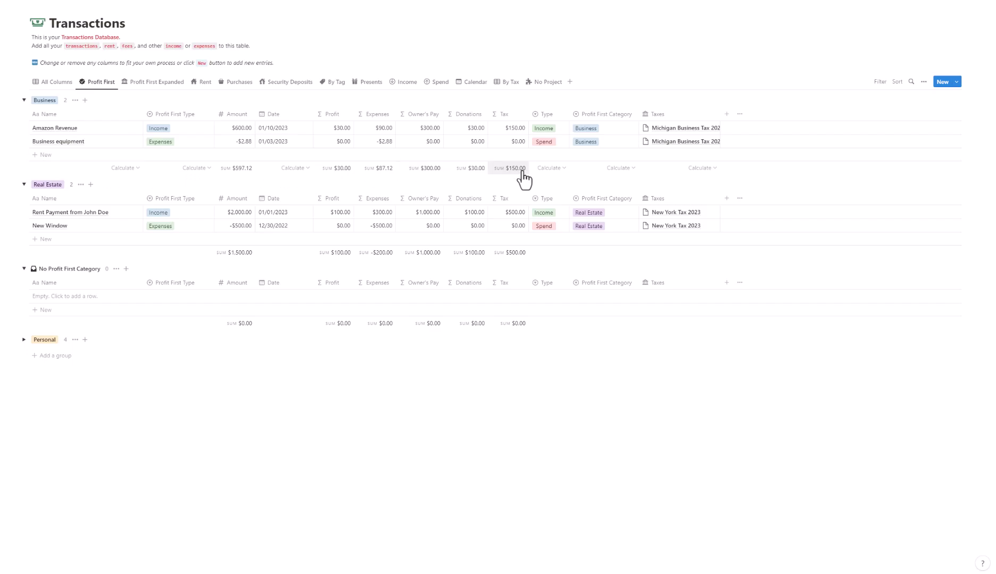
- Inspect the formulas behind Amazon Revenue's Donations and Tax amounts
{"action": "left_click", "coordinate": [501, 128]}
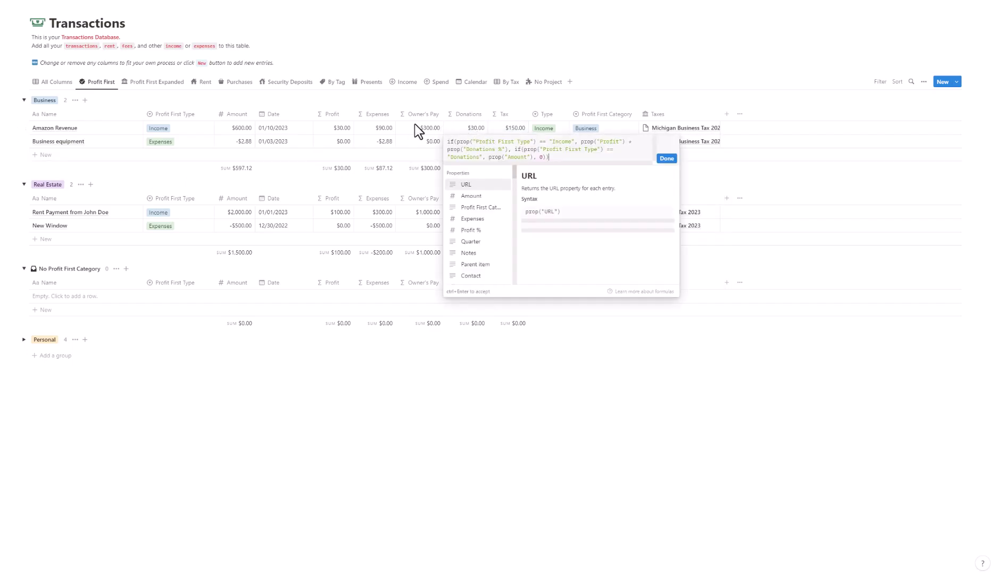
{"action": "left_click", "coordinate": [446, 128]}
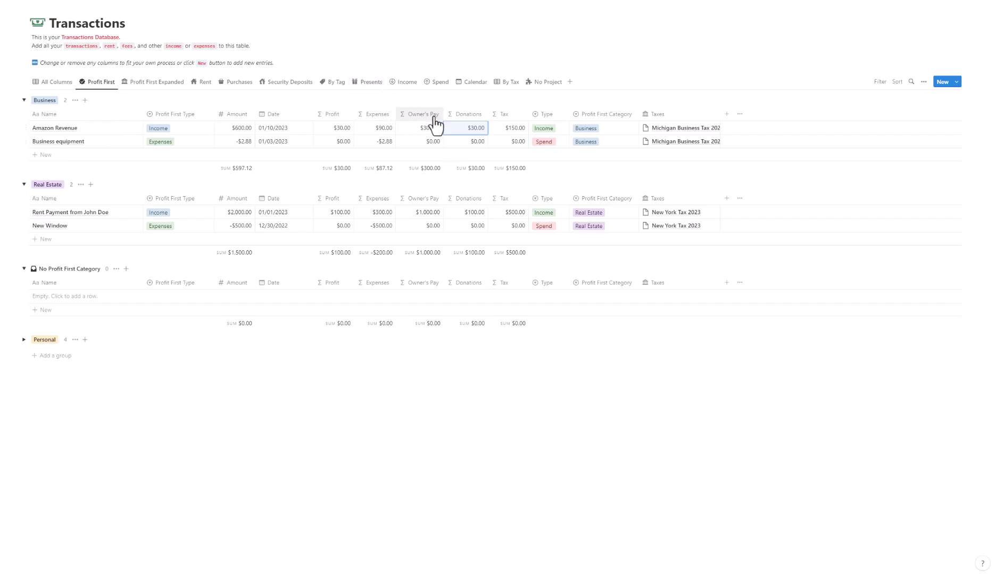
{"action": "left_click", "coordinate": [516, 141]}
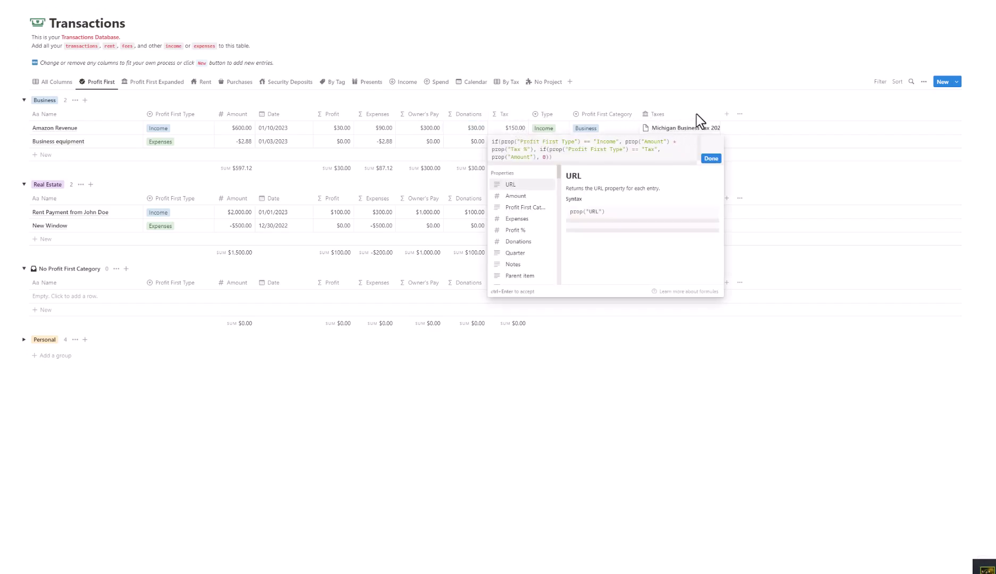
{"action": "left_click", "coordinate": [713, 100]}
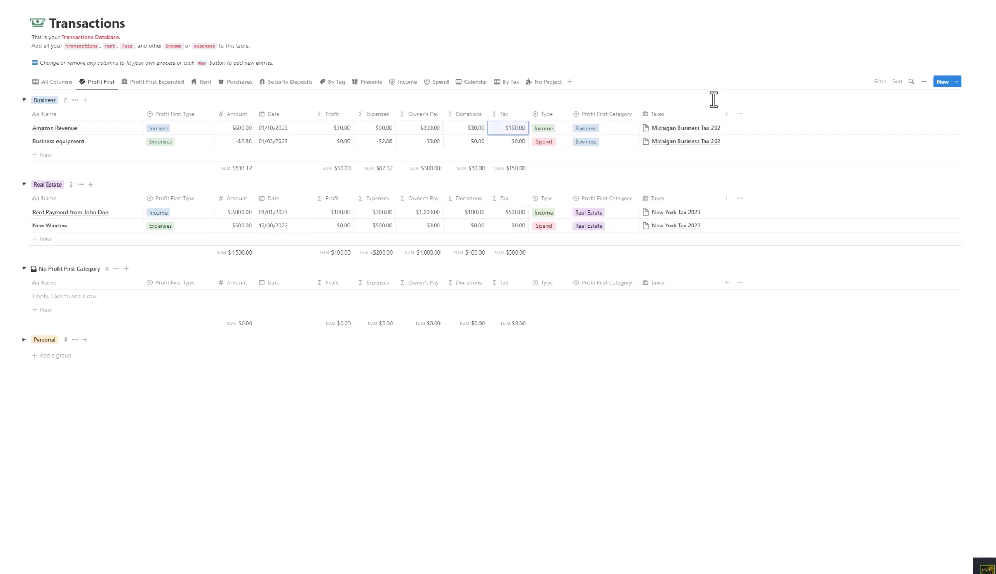
- Show the Profit First Expanded view and inspect the Tax % and Donations % formulas of Amazon Revenue
{"action": "left_click", "coordinate": [163, 83]}
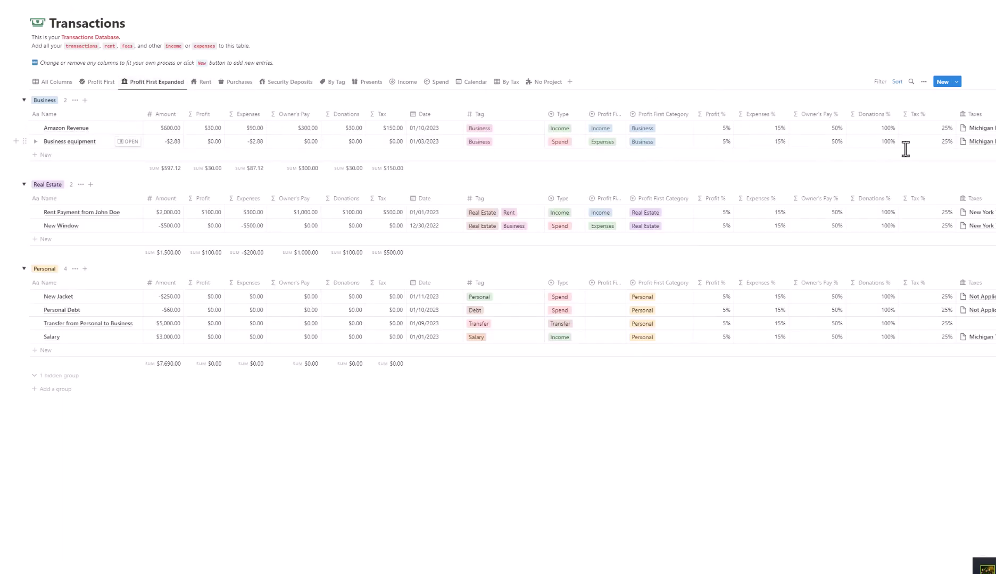
{"action": "left_click", "coordinate": [947, 128]}
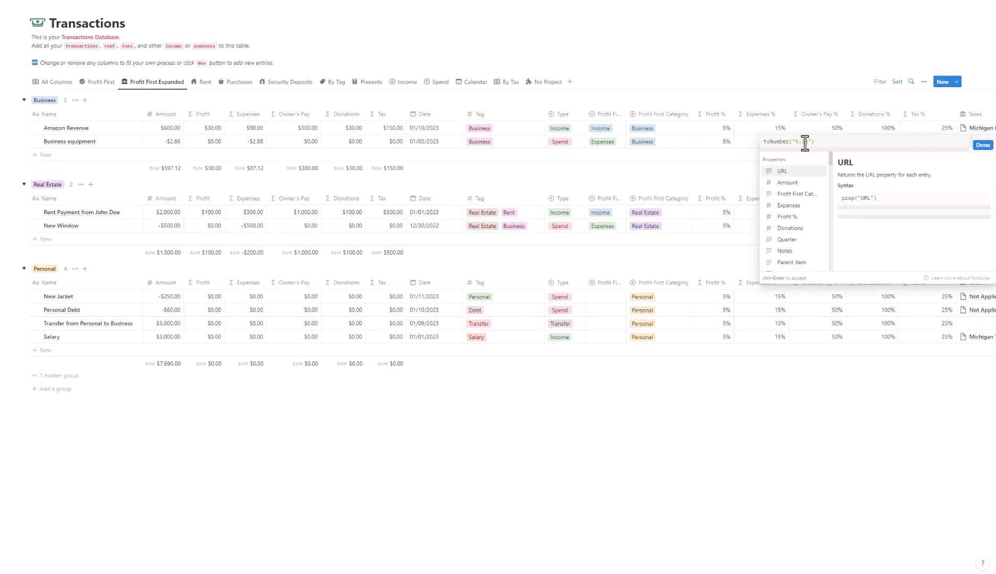
{"action": "left_click", "coordinate": [868, 63]}
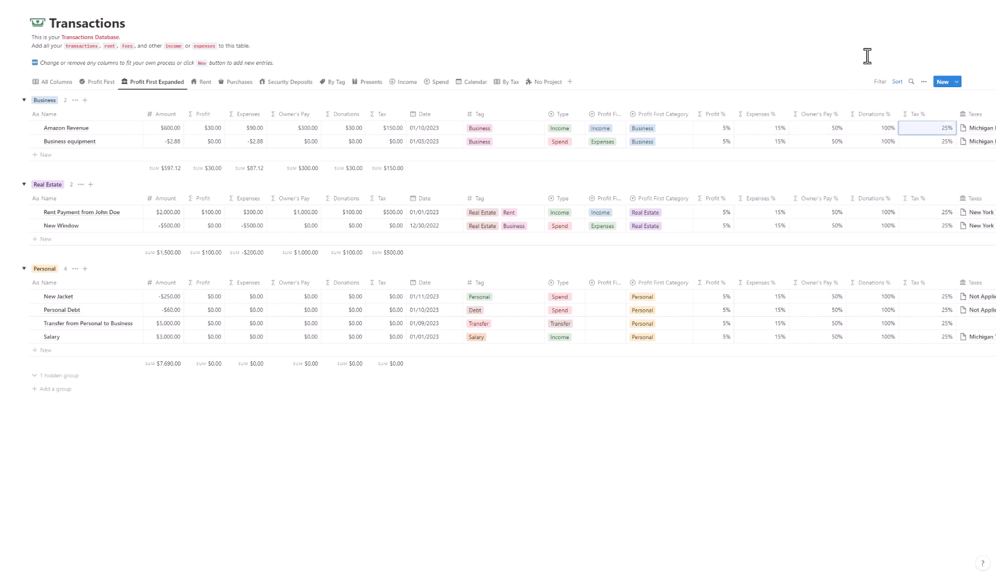
{"action": "left_click", "coordinate": [883, 128]}
{"action": "key", "text": "Escape"}
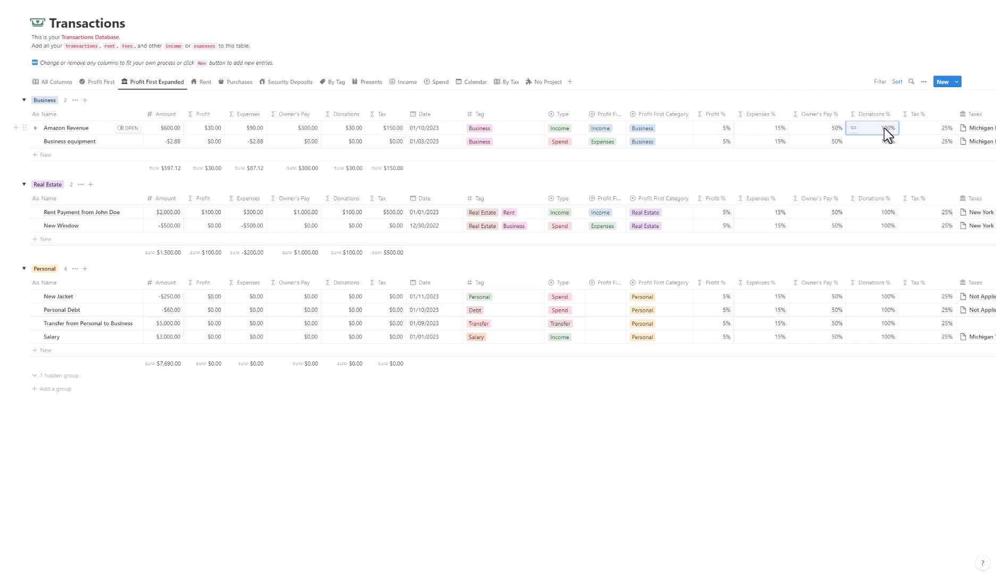
- Inspect the formulas behind the Profit %, Expenses % and Owner's Pay % columns
{"action": "left_click", "coordinate": [724, 128]}
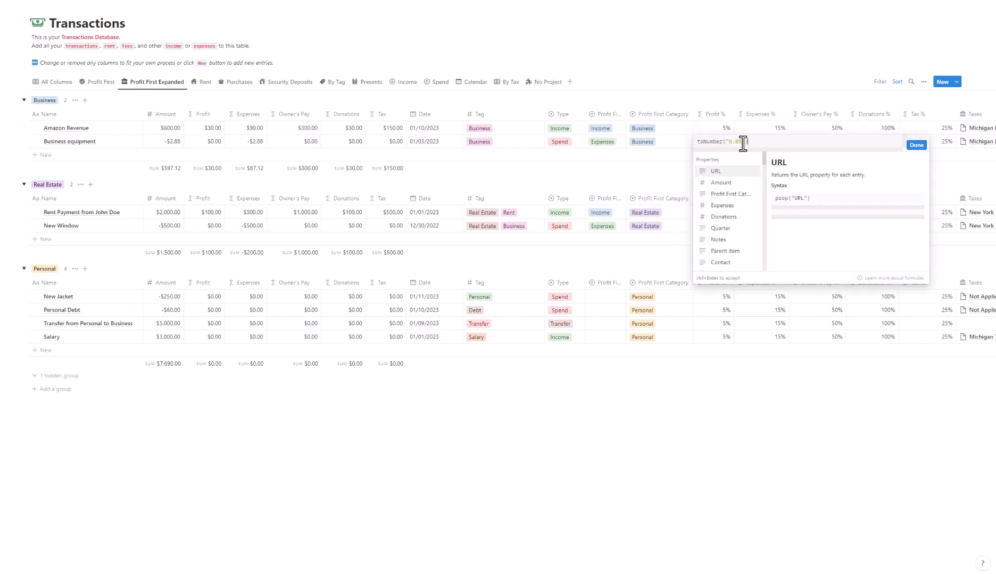
{"action": "left_click", "coordinate": [825, 101]}
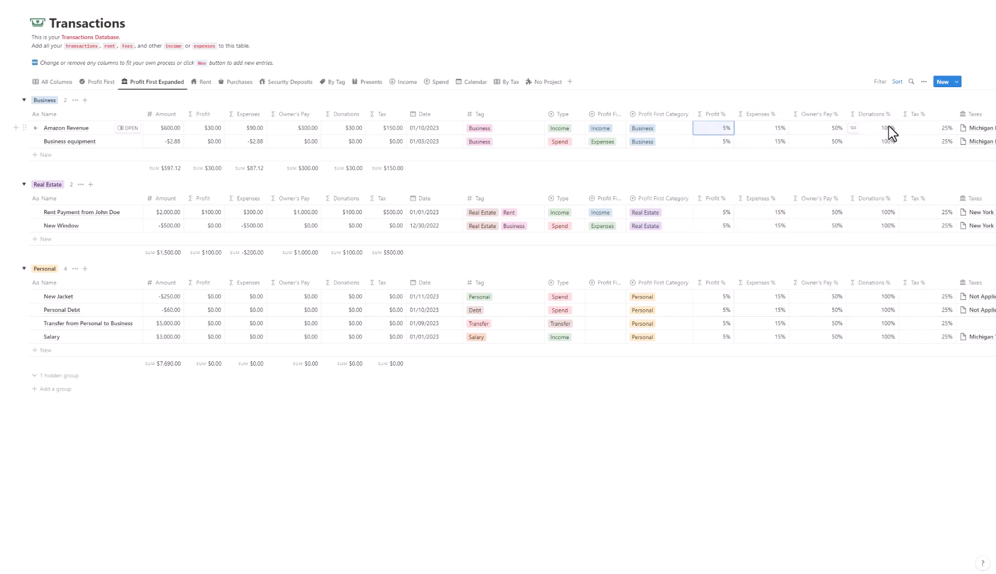
{"action": "left_click", "coordinate": [777, 132]}
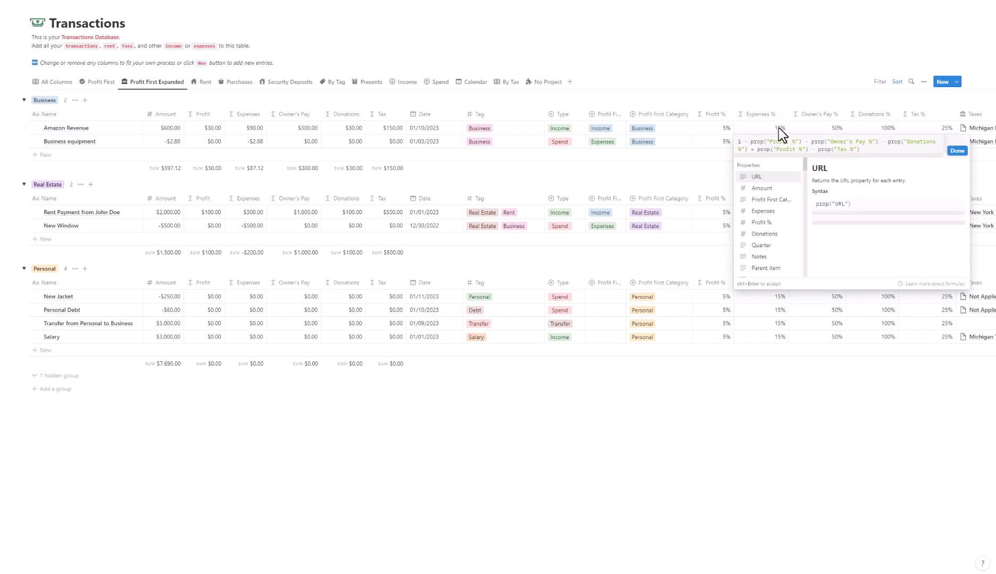
{"action": "left_click", "coordinate": [775, 131]}
{"action": "left_click", "coordinate": [824, 131]}
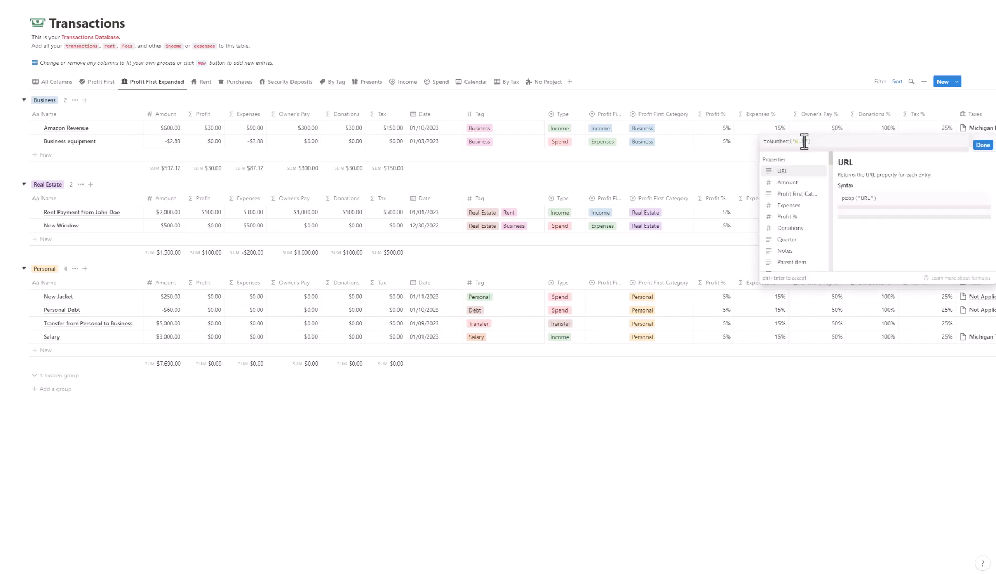
{"action": "left_click", "coordinate": [848, 128]}
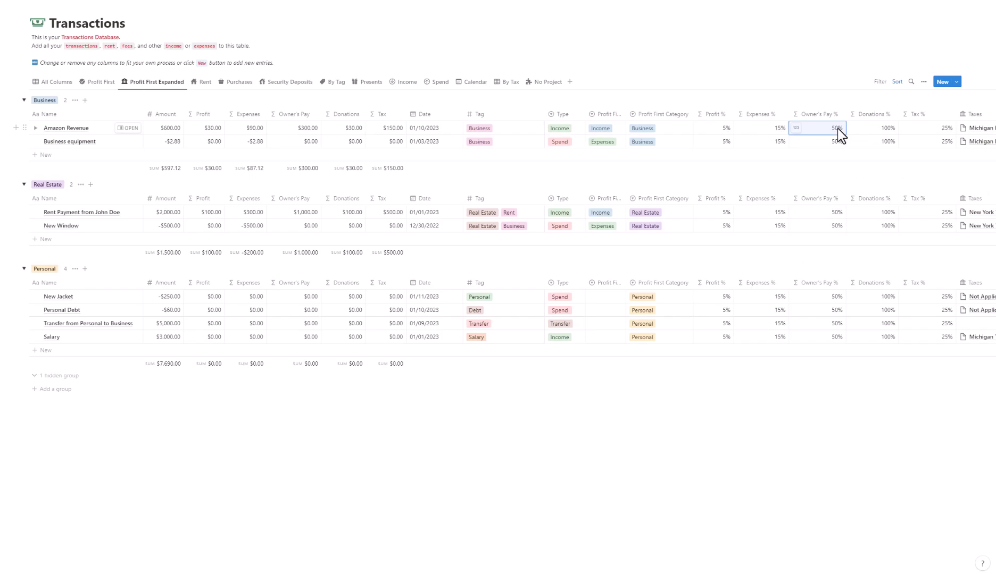
- Set the Tax % formula to toNumber("0.20") so that 20% is allocated to tax
{"action": "left_click", "coordinate": [949, 128]}
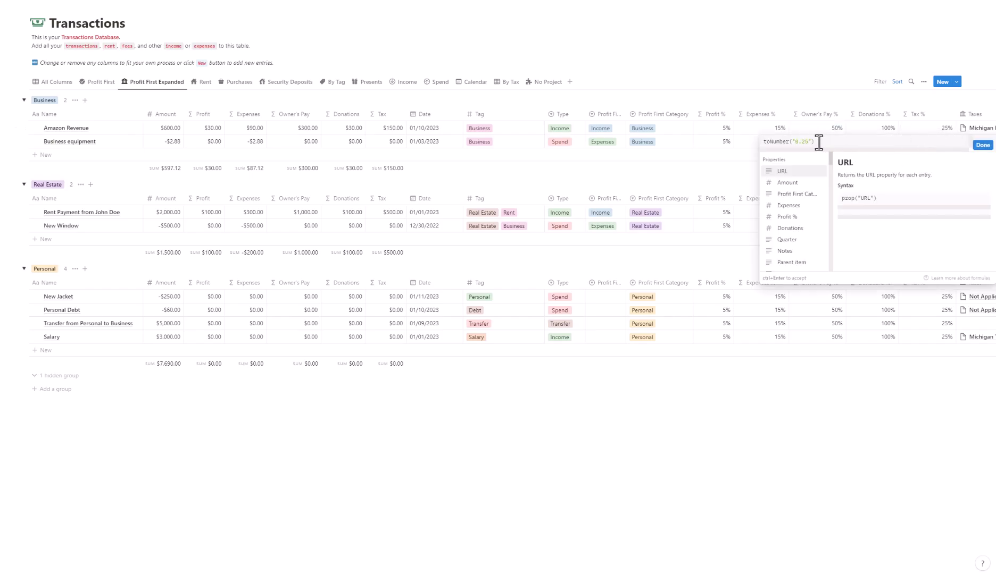
{"action": "key", "text": "BackSpace"}
{"action": "type", "text": "0"}
{"action": "key", "text": "Return"}
{"action": "key", "text": "ctrl+z"}
{"action": "left_click", "coordinate": [984, 151]}
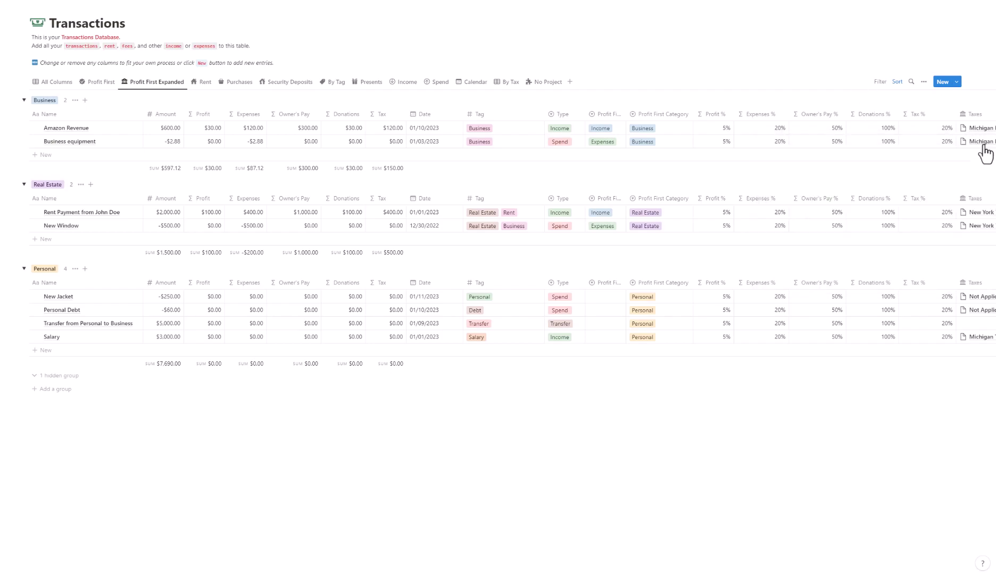
- Set the Owner's Pay % formula to 30%
{"action": "left_click", "coordinate": [829, 127]}
{"action": "double_click", "coordinate": [805, 141]}
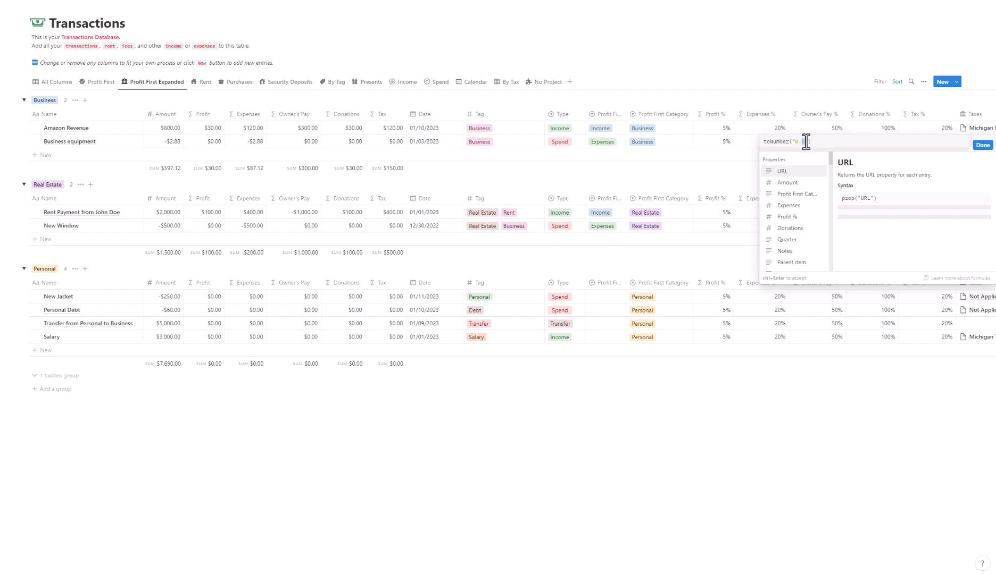
{"action": "type", "text": "3"}
{"action": "left_click", "coordinate": [983, 148]}
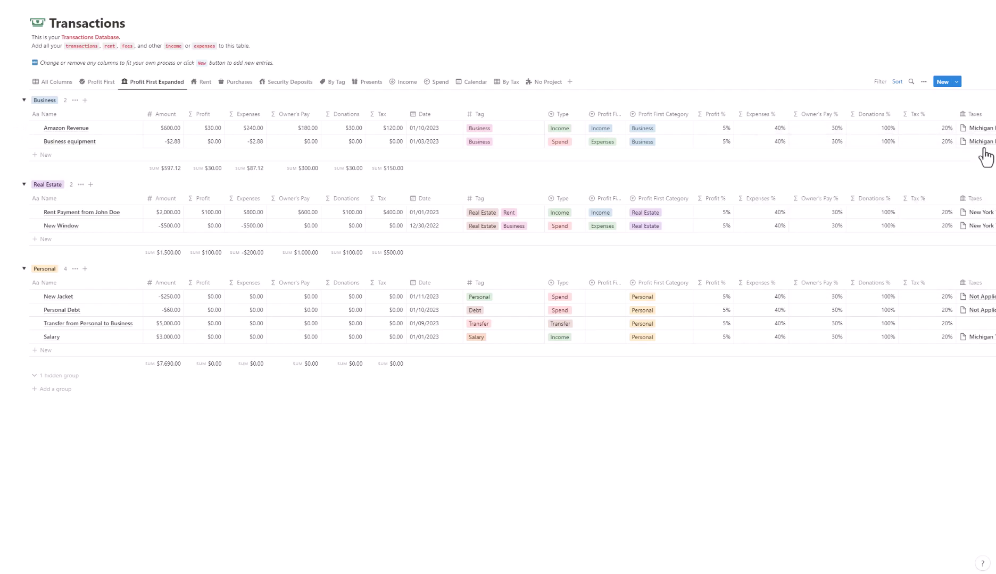
- Return the Tax % formula to 25% and the Owner's Pay % formula to 50%
{"action": "left_click", "coordinate": [944, 127]}
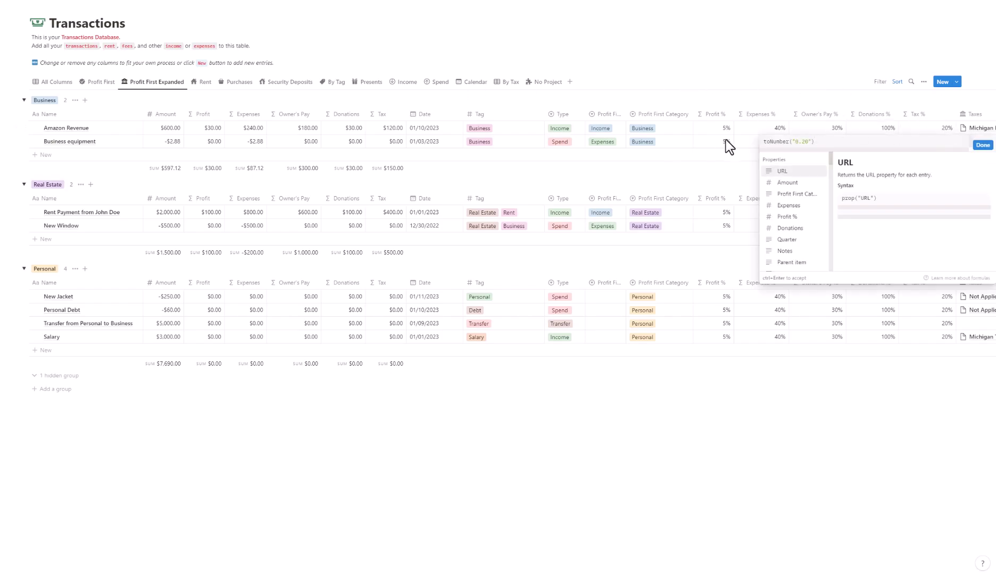
{"action": "left_click", "coordinate": [807, 142]}
{"action": "key", "text": "BackSpace"}
{"action": "type", "text": "2"}
{"action": "key", "text": "Return"}
{"action": "key", "text": "ctrl+z"}
{"action": "left_click", "coordinate": [982, 145]}
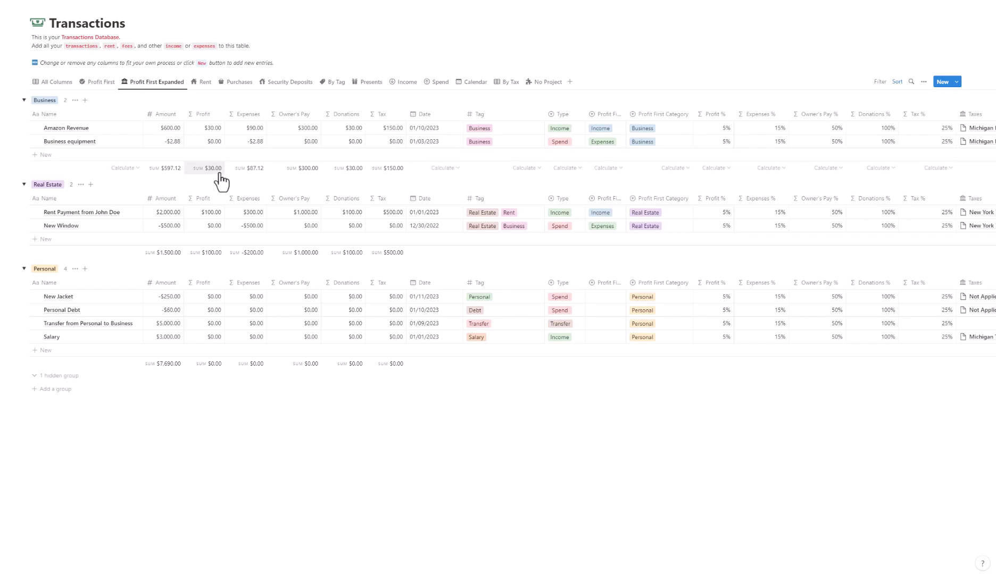
- Add a transaction named Web Service to the Business group with an amount of -$150.00
{"action": "left_click", "coordinate": [50, 155]}
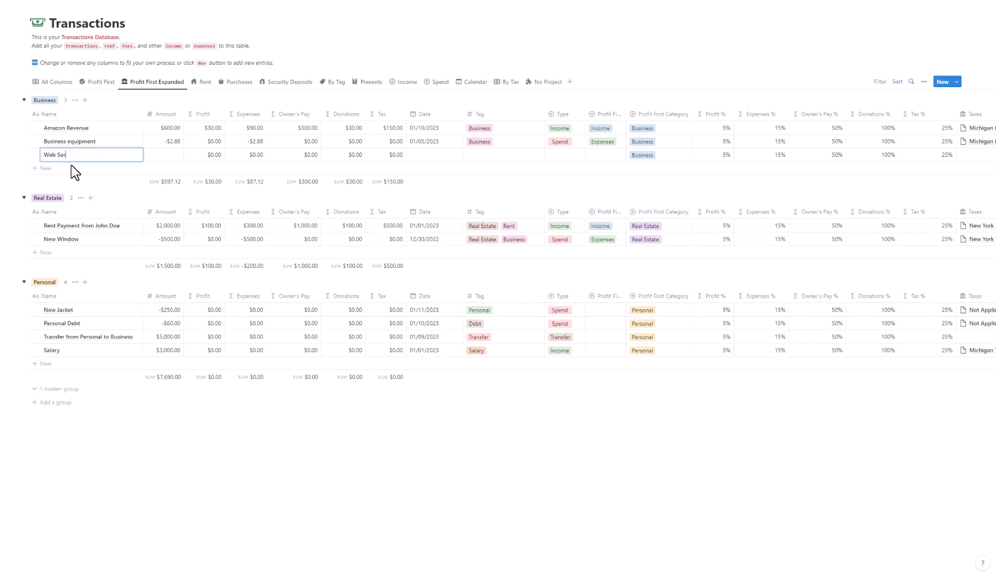
{"action": "type", "text": "e"}
{"action": "key", "text": "Return"}
{"action": "left_click", "coordinate": [173, 158]}
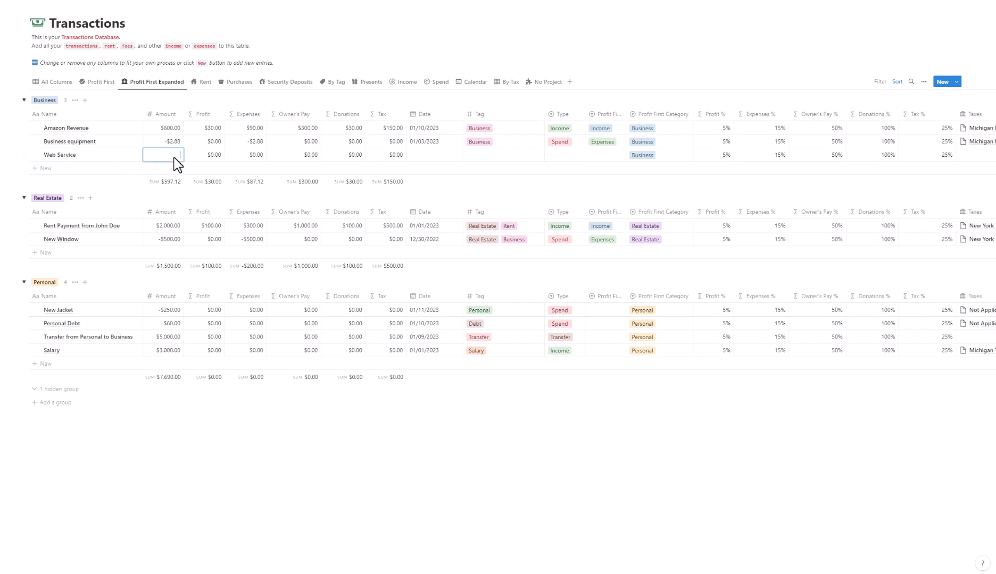
{"action": "key", "text": "Return"}
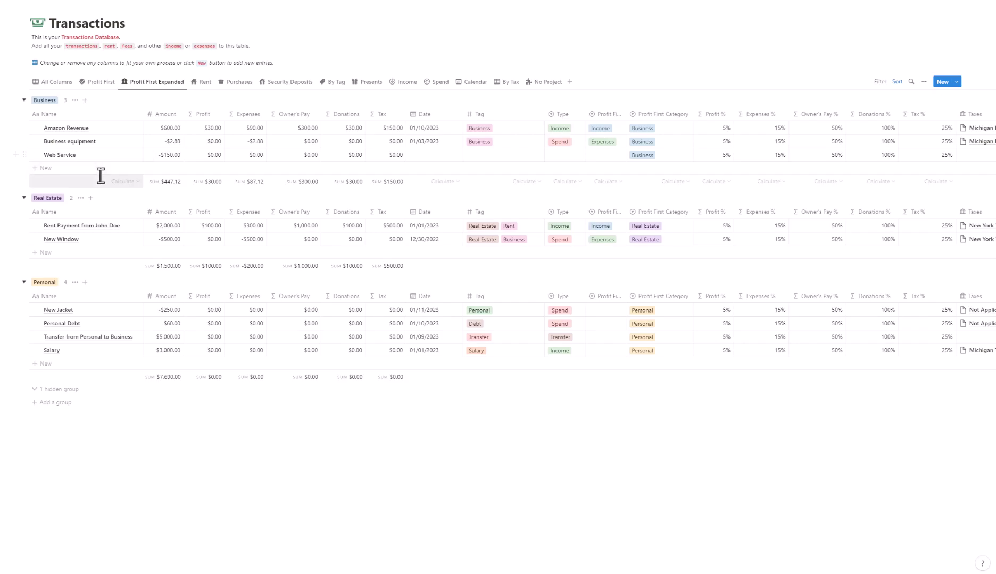
- Add a transaction named Revenue from Services to the Business group with an amount of $800.00
{"action": "left_click", "coordinate": [93, 169]}
{"action": "type", "text": "Rev"}
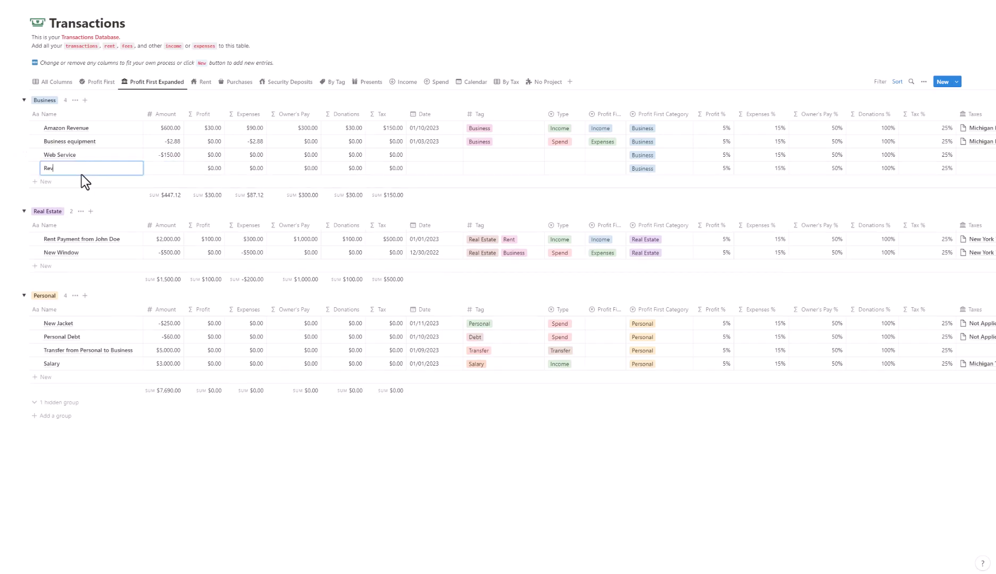
{"action": "type", "text": "enue from Services"}
{"action": "key", "text": "Return"}
{"action": "left_click", "coordinate": [158, 170]}
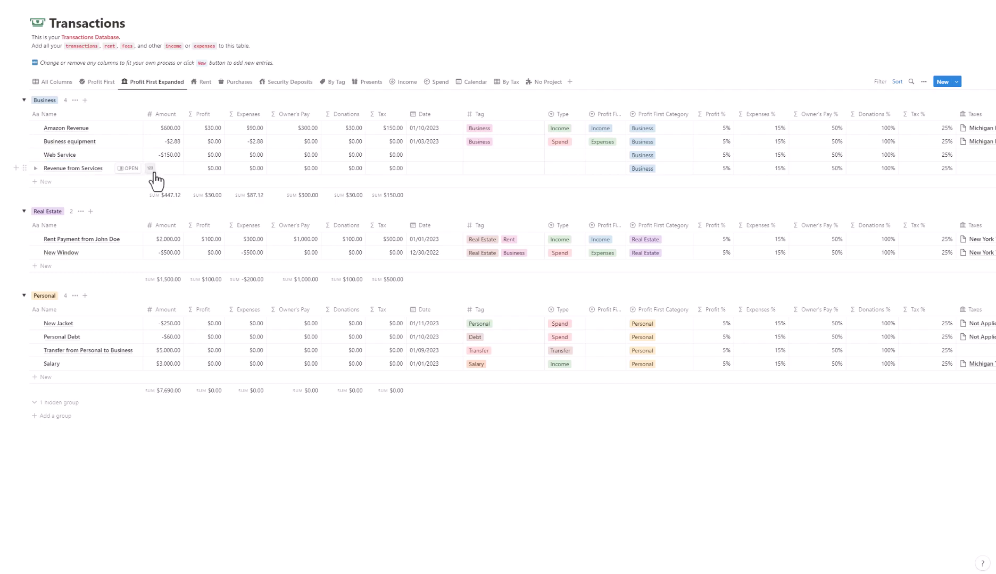
{"action": "type", "text": "800"}
{"action": "key", "text": "Return"}
- Give the Web Service transaction the Business tag and the date 01/03/2023, matching the Business equipment row
{"action": "left_click", "coordinate": [496, 155]}
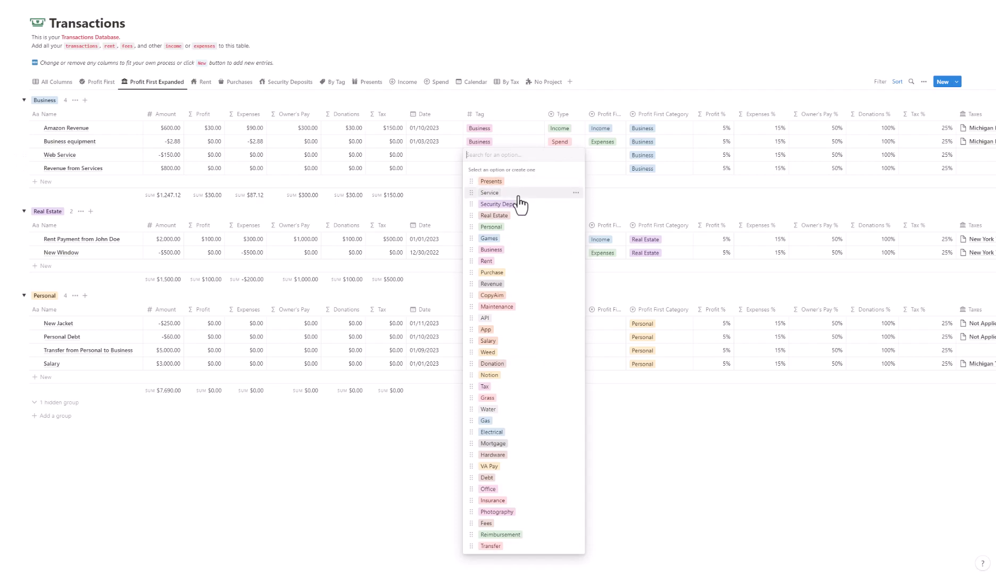
{"action": "key", "text": "Escape"}
{"action": "left_click", "coordinate": [524, 143]}
{"action": "key", "text": "Escape"}
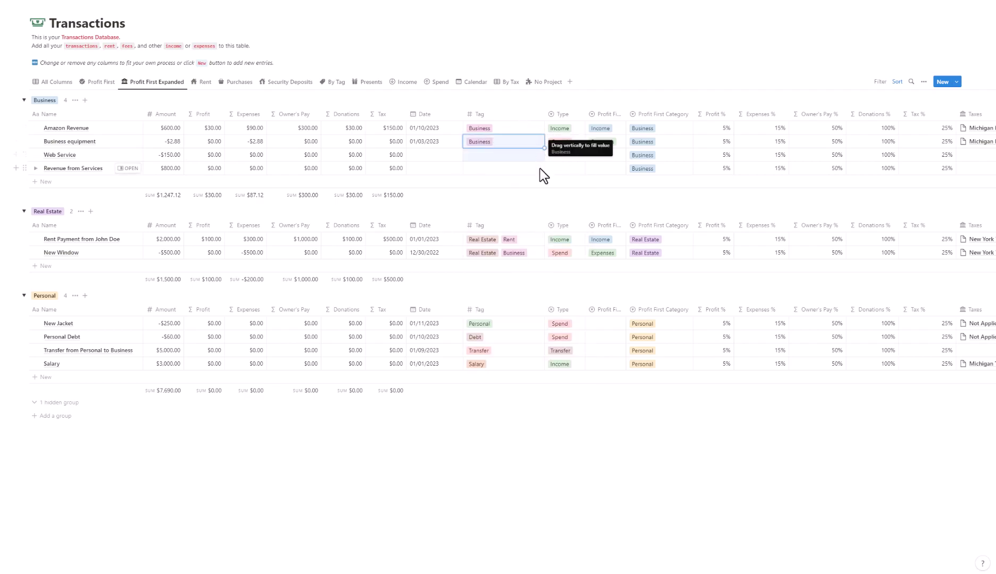
{"action": "left_click", "coordinate": [458, 143]}
{"action": "key", "text": "Escape"}
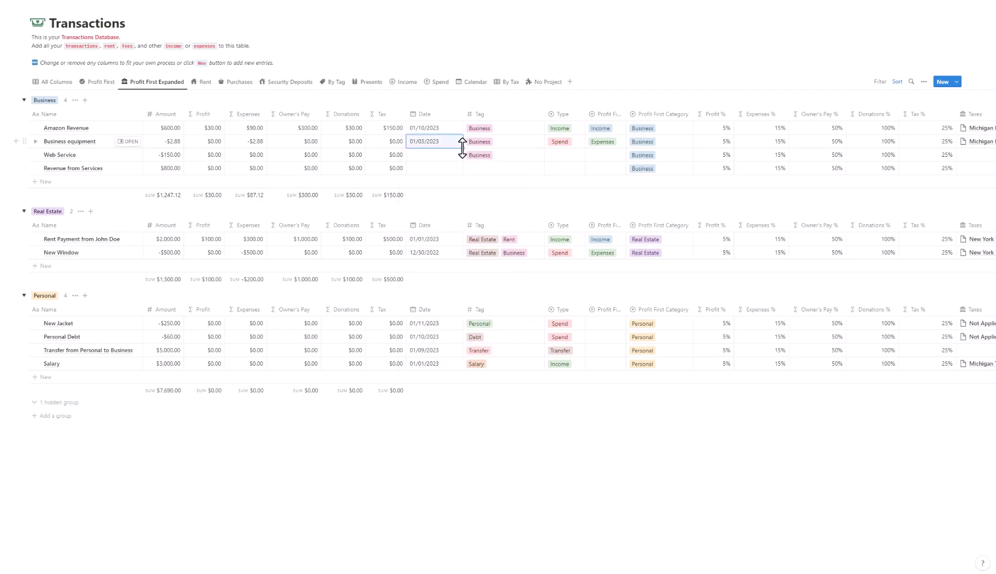
{"action": "left_click_drag", "start_coordinate": [456, 174], "coordinate": [457, 171]}
- Give the Revenue from Services transaction the Business tag and the date 01/03/2023
{"action": "left_click", "coordinate": [495, 154]}
{"action": "key", "text": "Escape"}
{"action": "left_click", "coordinate": [511, 169]}
{"action": "left_click", "coordinate": [491, 264]}
{"action": "left_click", "coordinate": [450, 155]}
{"action": "key", "text": "Escape"}
{"action": "left_click", "coordinate": [446, 168]}
{"action": "type", "text": "01/03/2023"}
{"action": "key", "text": "Return"}
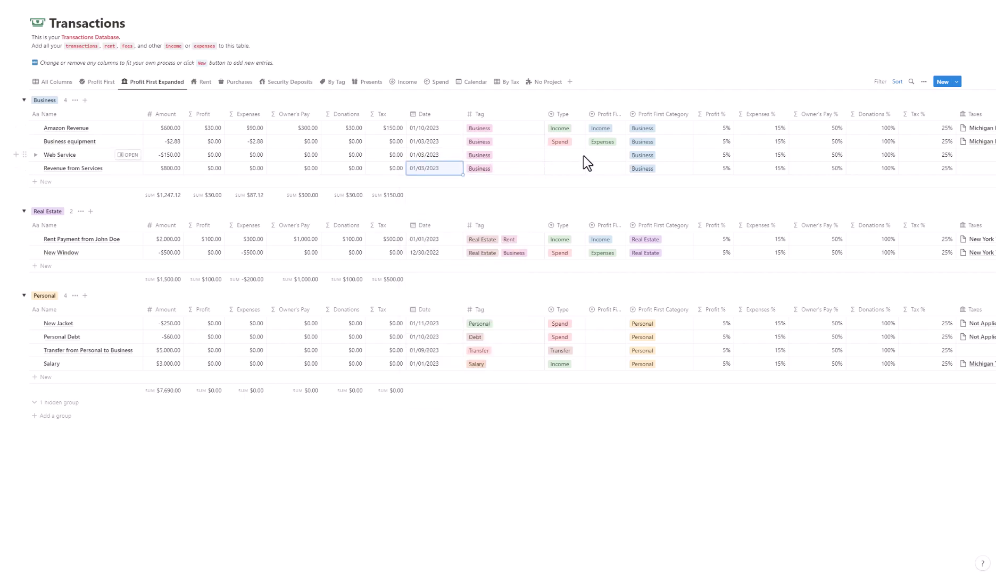
- Set the Type to Spend for Web Service and to Income for Revenue from Services
{"action": "left_click", "coordinate": [580, 142]}
{"action": "key", "text": "Escape"}
{"action": "left_click", "coordinate": [562, 154]}
{"action": "left_click", "coordinate": [594, 187]}
{"action": "left_click", "coordinate": [595, 131]}
{"action": "key", "text": "Escape"}
{"action": "left_click", "coordinate": [561, 168]}
{"action": "left_click", "coordinate": [571, 207]}
- Set the Profit First Type to Expenses for Web Service and to Income for Revenue from Services
{"action": "left_click", "coordinate": [606, 142]}
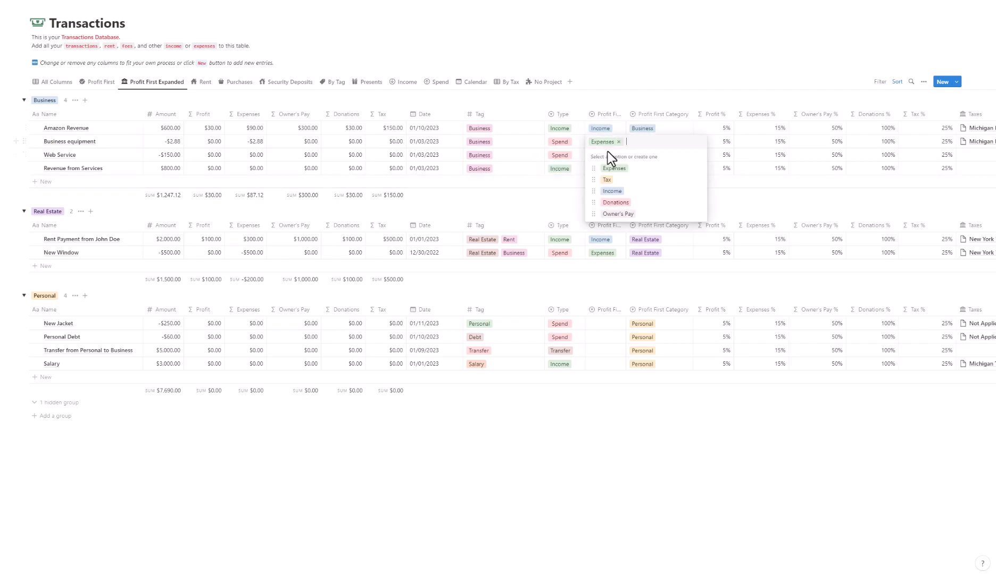
{"action": "key", "text": "Escape"}
{"action": "left_click", "coordinate": [604, 154]}
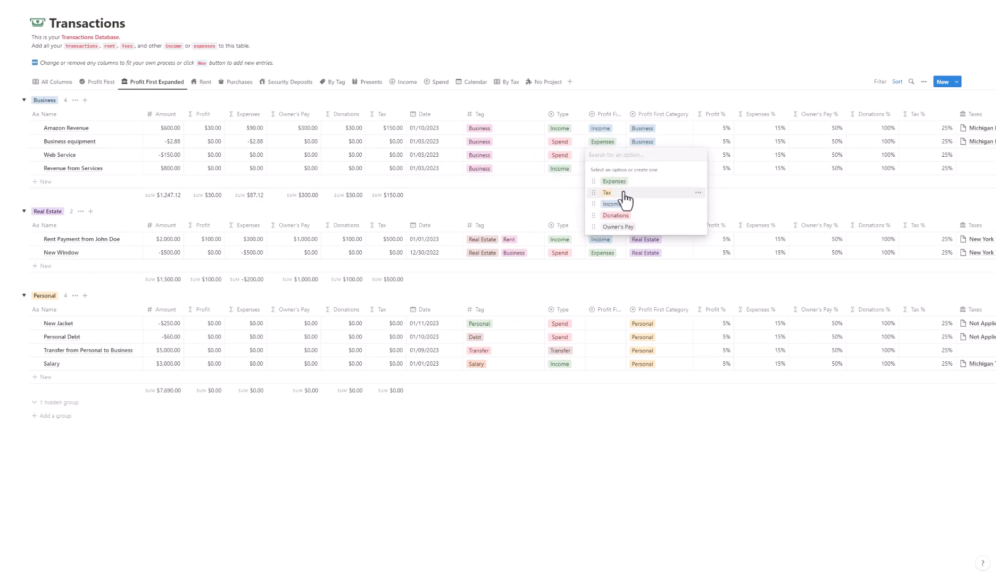
{"action": "left_click", "coordinate": [633, 183]}
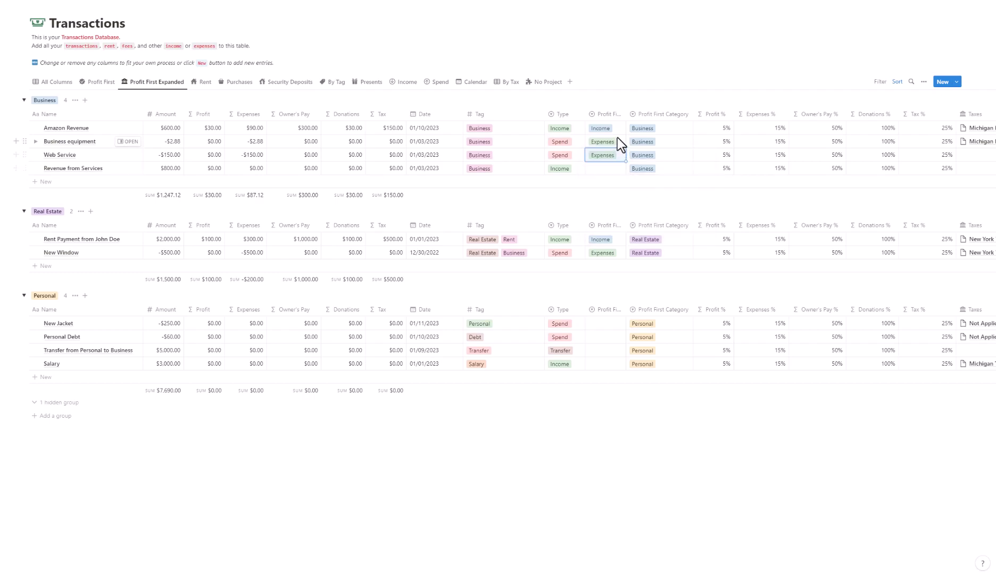
{"action": "left_click", "coordinate": [614, 169]}
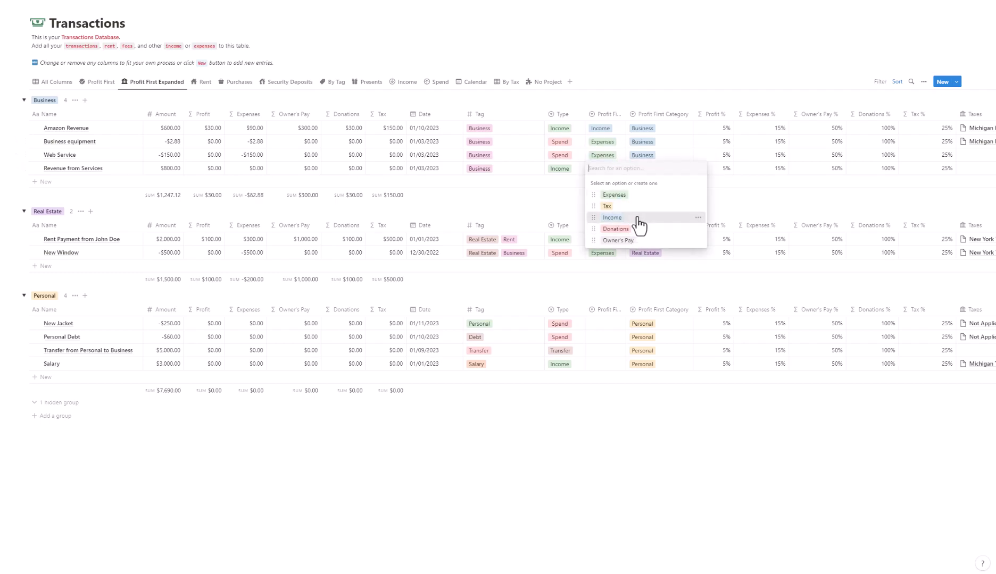
{"action": "left_click", "coordinate": [637, 218]}
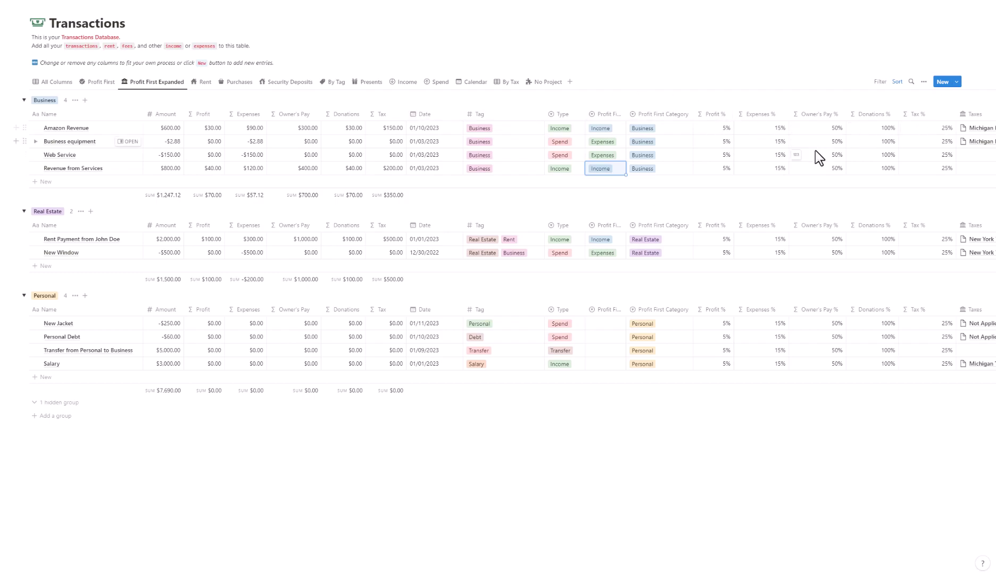
- Link Michigan Business Tax 2023 in the Taxes column for both Web Service and Revenue from Services
{"action": "left_click", "coordinate": [980, 157]}
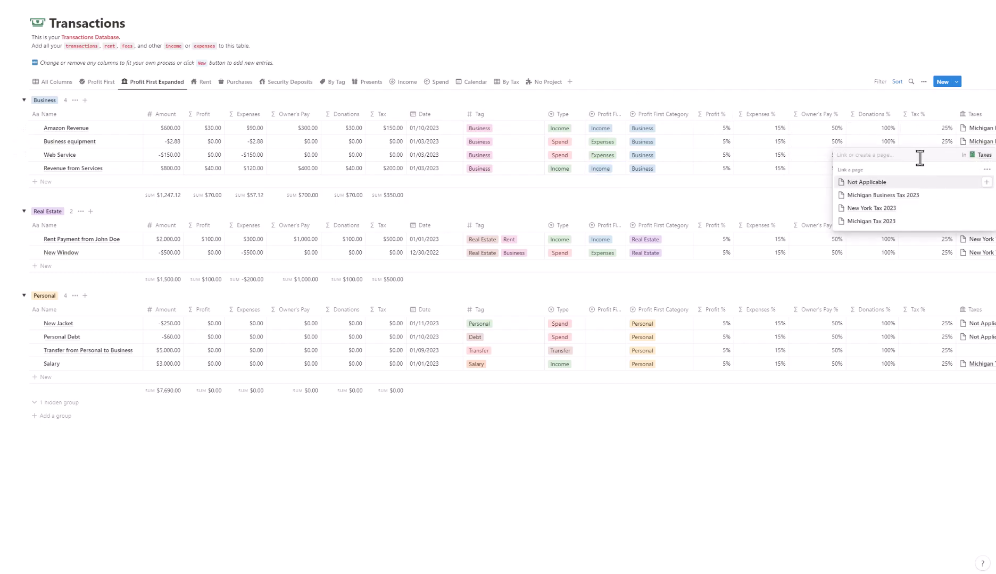
{"action": "left_click", "coordinate": [875, 56]}
{"action": "left_click", "coordinate": [980, 141]}
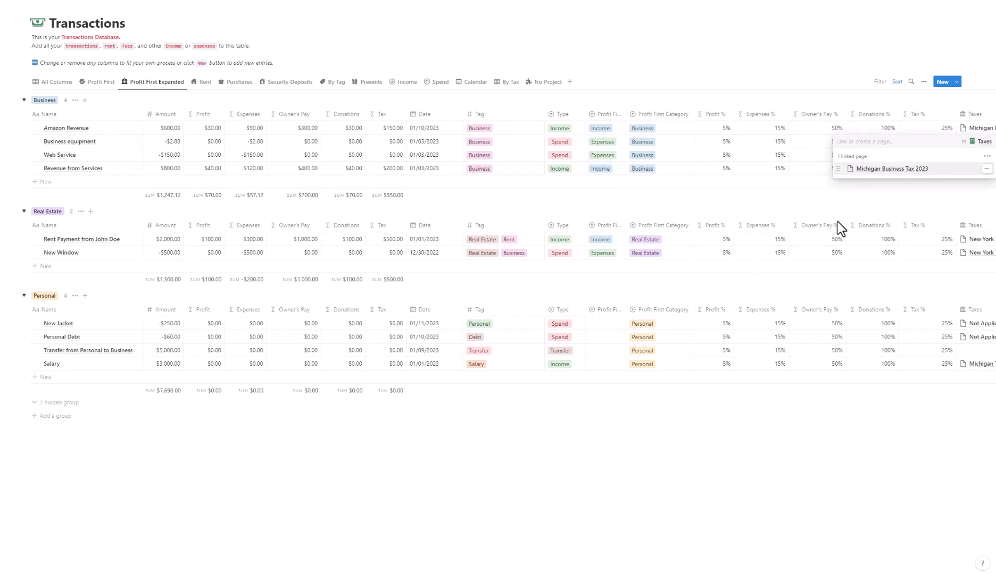
{"action": "key", "text": "Escape"}
{"action": "scroll", "coordinate": [794, 160], "scroll_direction": "right", "scroll_amount": 8}
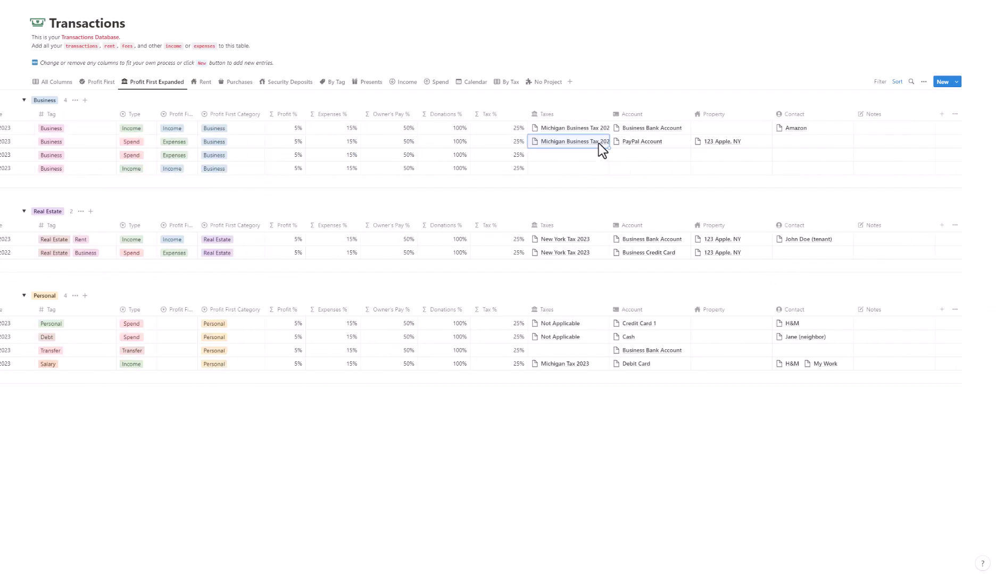
{"action": "left_click_drag", "start_coordinate": [611, 146], "coordinate": [594, 163]}
{"action": "left_click", "coordinate": [592, 160]}
{"action": "key", "text": "Escape"}
{"action": "left_click", "coordinate": [593, 169]}
{"action": "left_click", "coordinate": [591, 98]}
{"action": "type", "text": "Michigan Business Tax 202"}
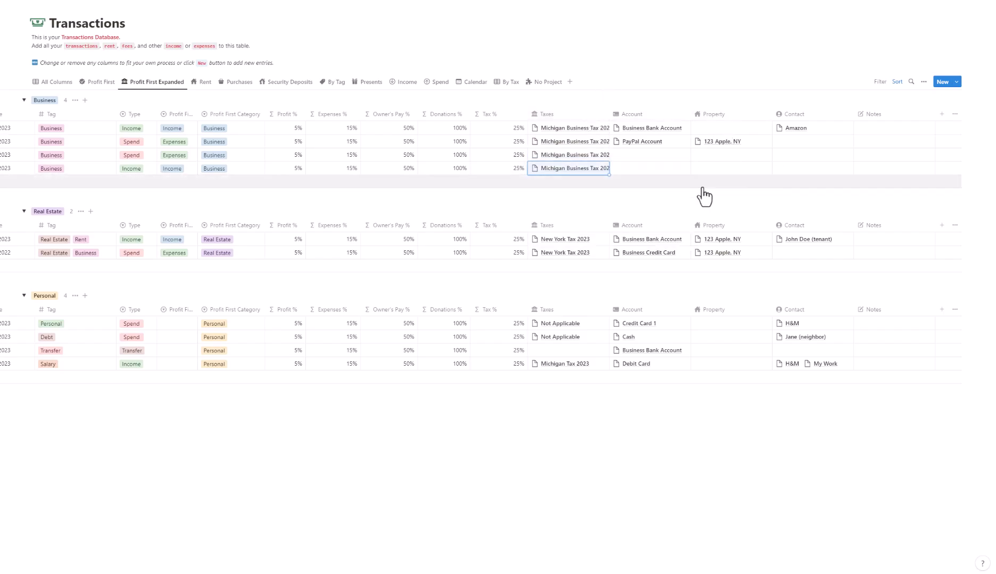
- Add a transaction named Tax Payment >>> to the Business group with an amount of -$350.00
{"action": "scroll", "coordinate": [394, 168], "scroll_direction": "left", "scroll_amount": 10}
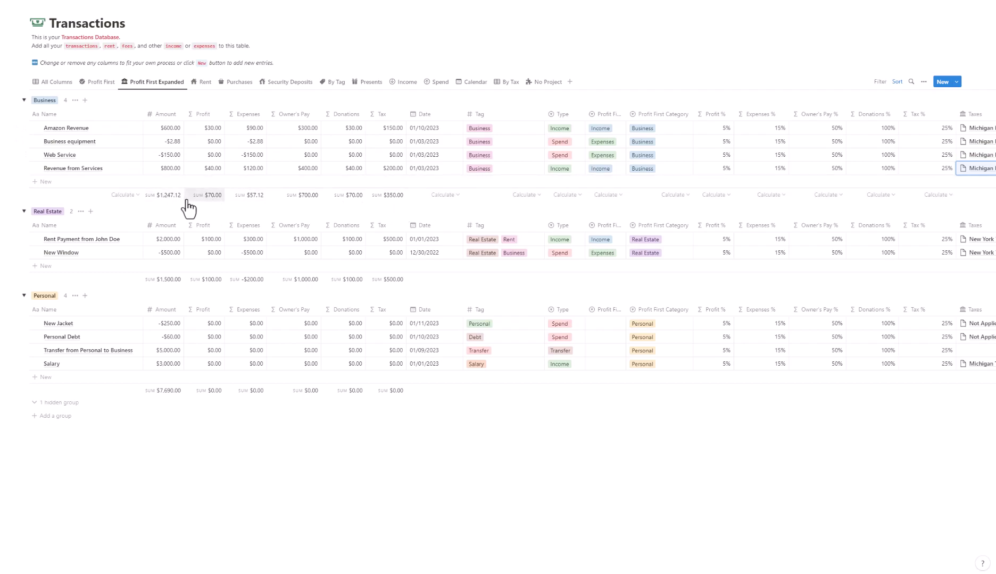
{"action": "left_click", "coordinate": [74, 183]}
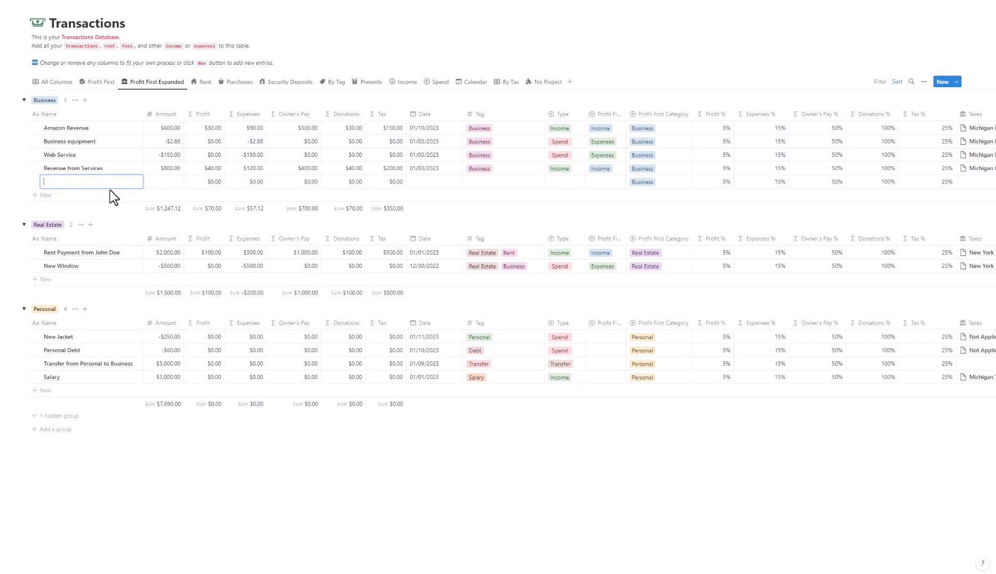
{"action": "type", "text": "Tax Payment"}
{"action": "type", "text": ">>>"}
{"action": "left_click", "coordinate": [173, 180]}
{"action": "left_click", "coordinate": [172, 183]}
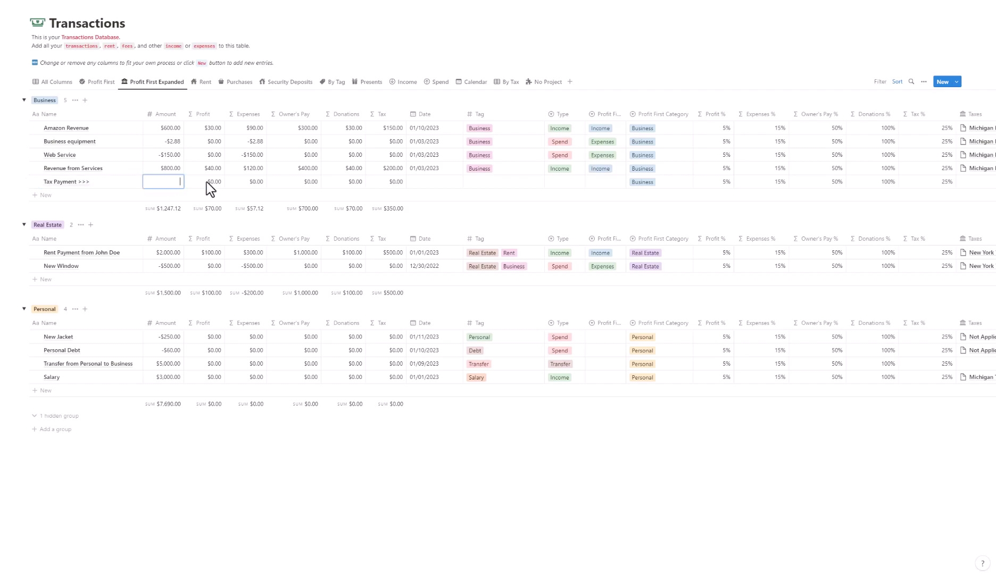
{"action": "type", "text": "-$35"}
{"action": "type", "text": "0"}
{"action": "key", "text": "Return"}
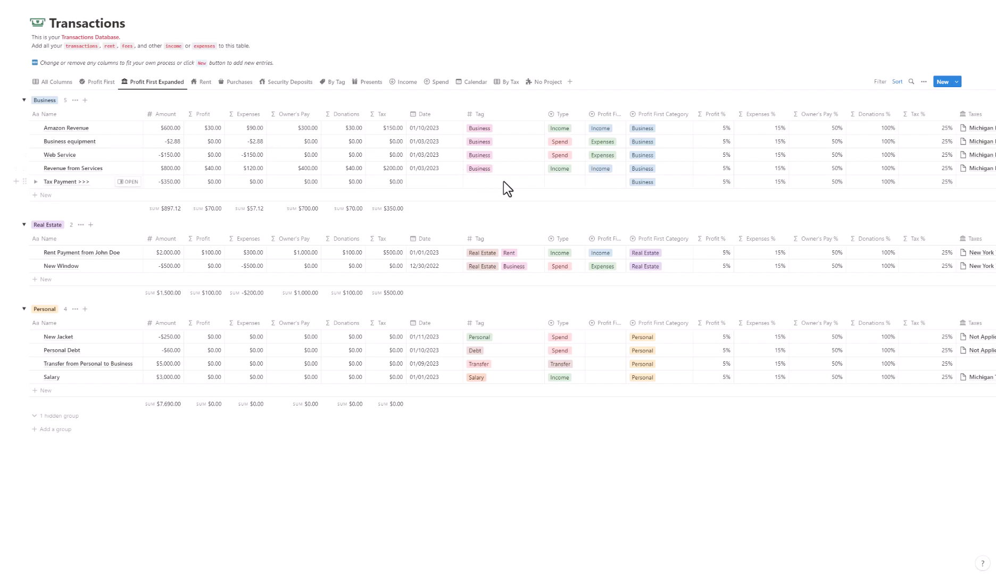
- Widen the Profit First Type column so its full heading fits
{"action": "left_click", "coordinate": [610, 181]}
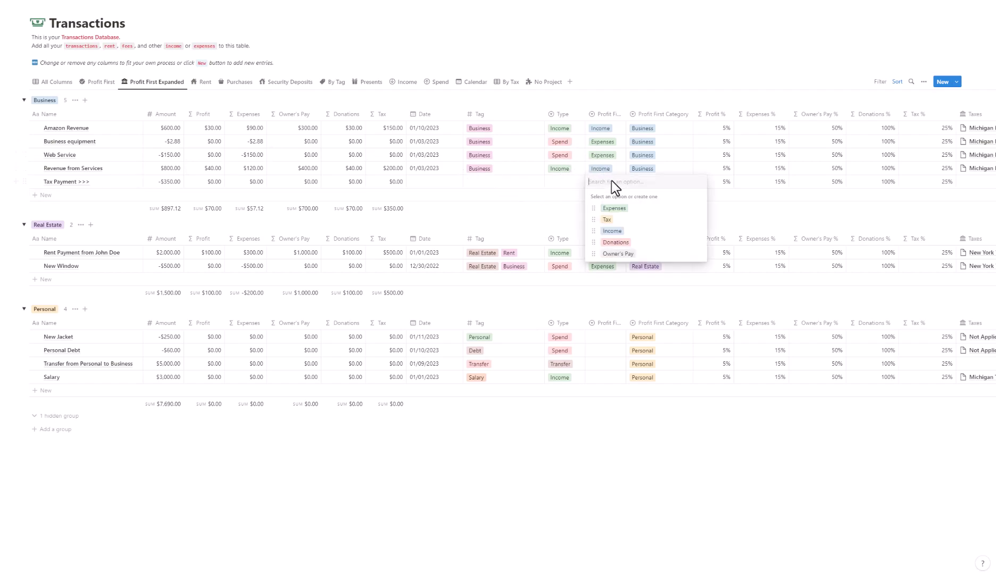
{"action": "left_click", "coordinate": [621, 114]}
{"action": "left_click_drag", "start_coordinate": [625, 114], "coordinate": [650, 119]}
- Set the Tax Payment transaction's Type to Transfer and its Profit First Type to Tax
{"action": "left_click", "coordinate": [564, 181]}
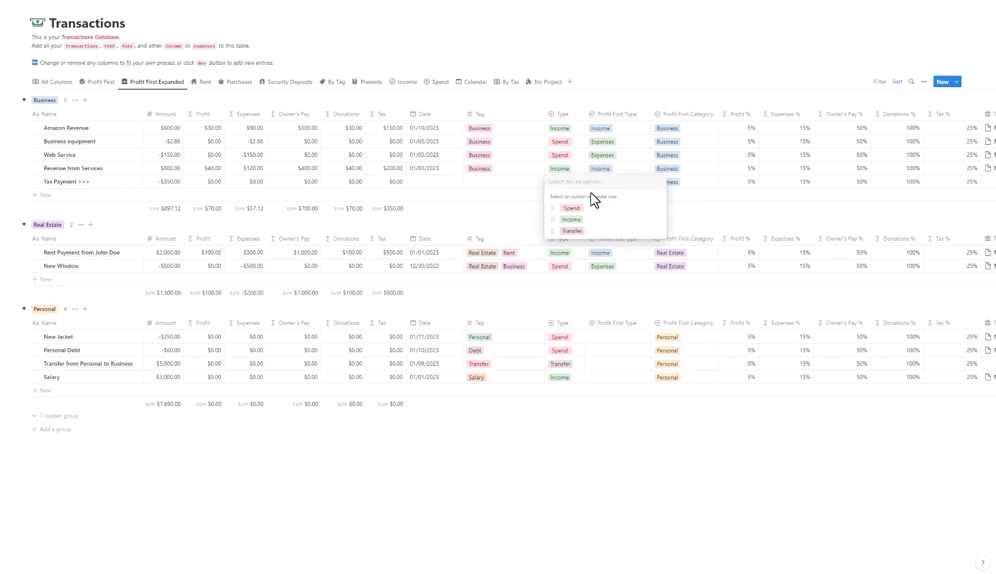
{"action": "key", "text": "Escape"}
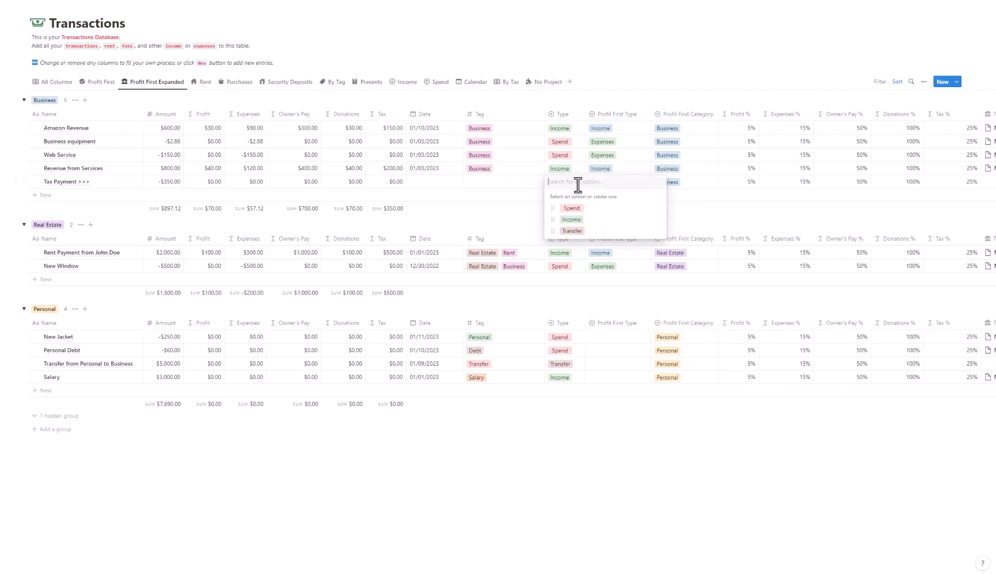
{"action": "left_click", "coordinate": [579, 232]}
{"action": "left_click", "coordinate": [623, 181]}
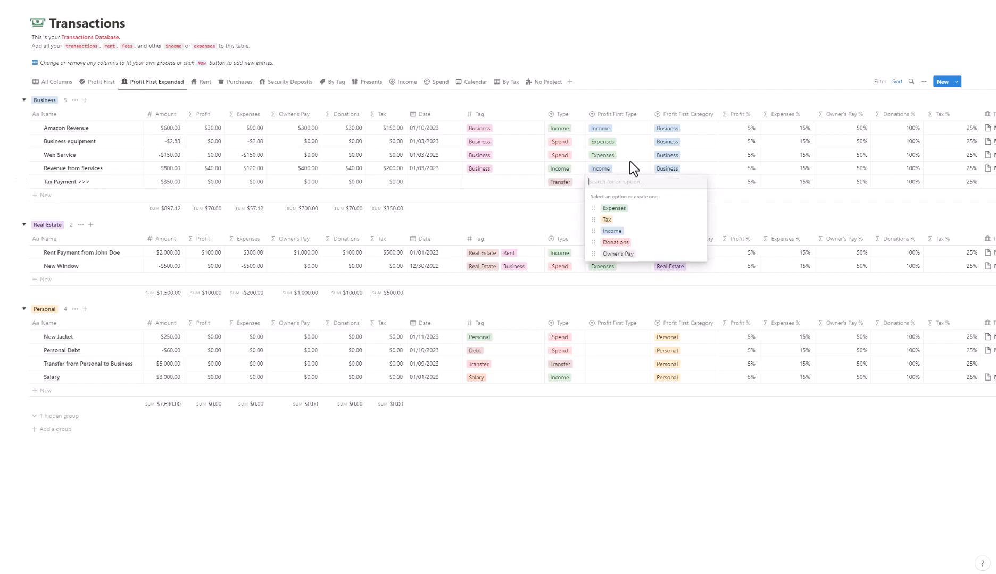
{"action": "left_click", "coordinate": [644, 224]}
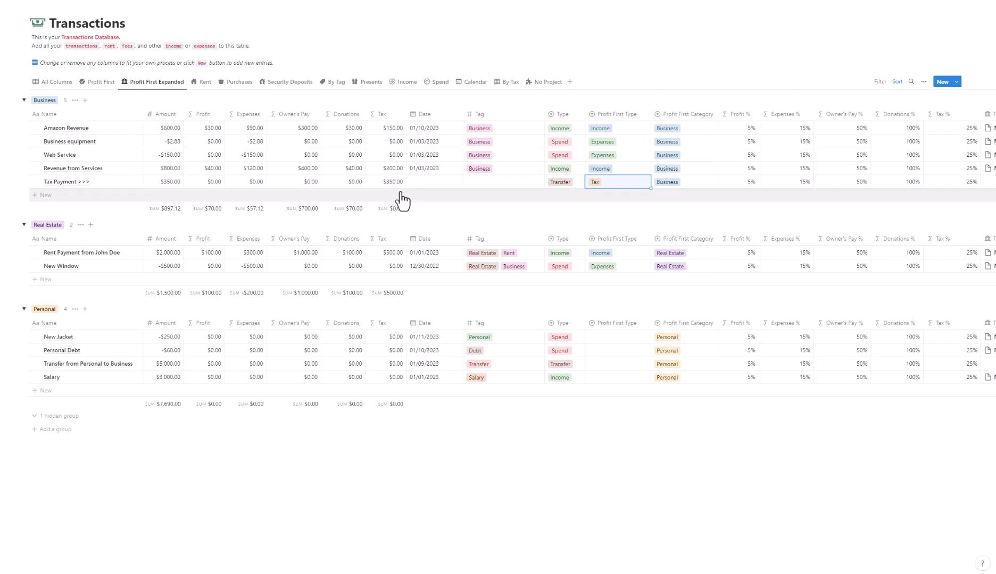
- Date the Tax Payment transaction 01/11/2023 and give it the Business tag
{"action": "left_click", "coordinate": [439, 183]}
{"action": "left_click", "coordinate": [448, 266]}
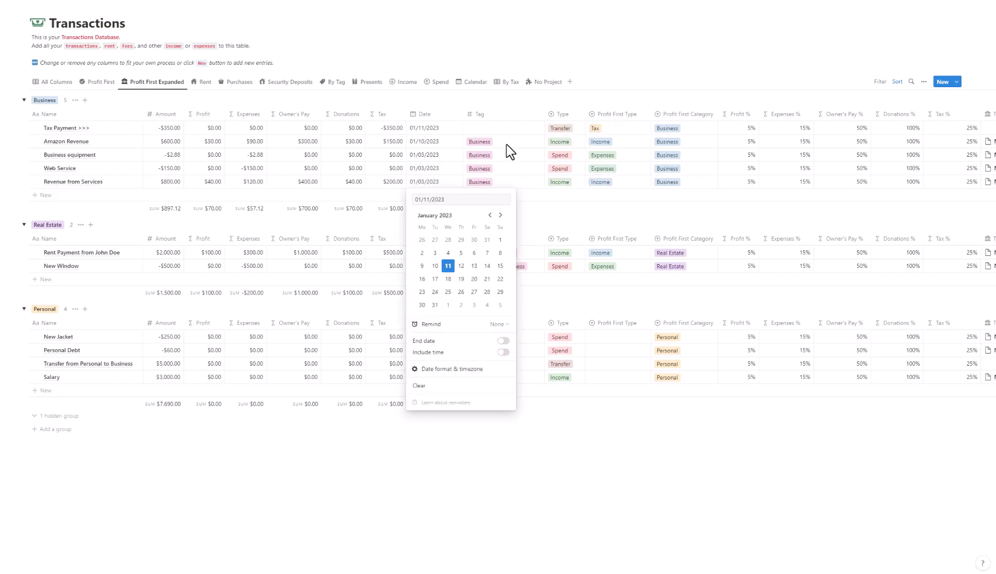
{"action": "key", "text": "Escape"}
{"action": "left_click", "coordinate": [510, 130]}
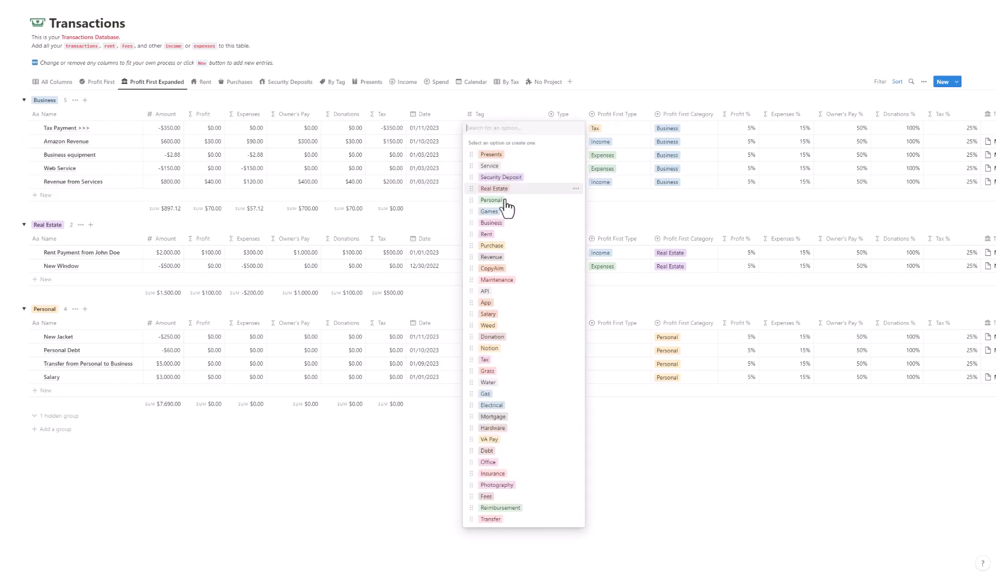
{"action": "left_click", "coordinate": [505, 224]}
{"action": "key", "text": "Escape"}
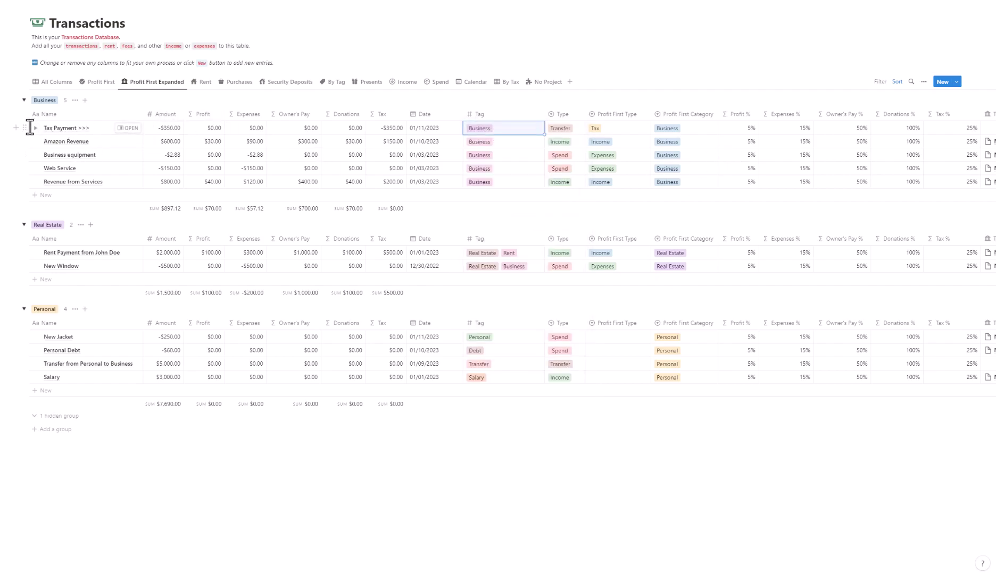
- Add a transaction named Profit Payment >>> to the Business group with an amount of -$70.00
{"action": "left_click", "coordinate": [42, 195]}
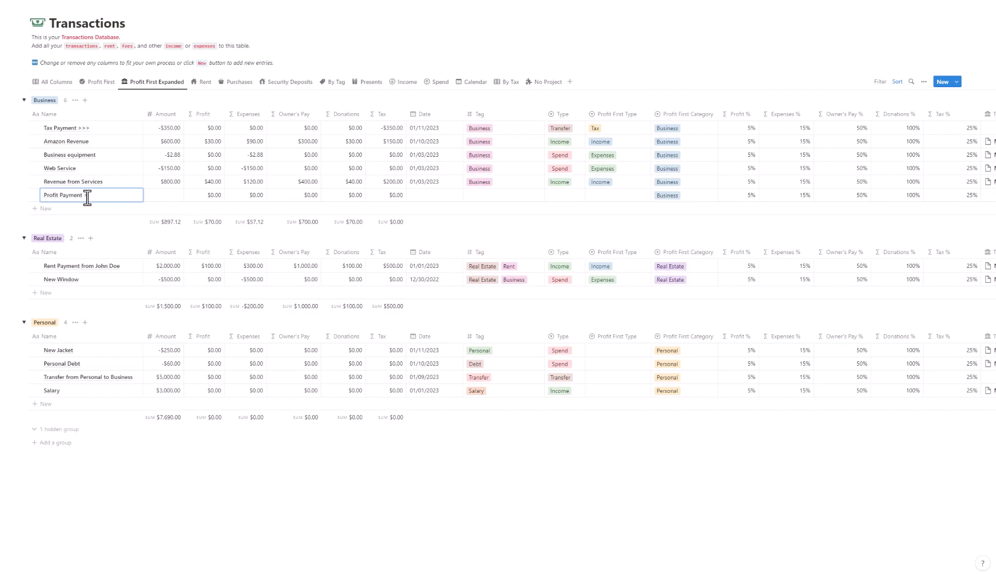
{"action": "key", "text": "Escape"}
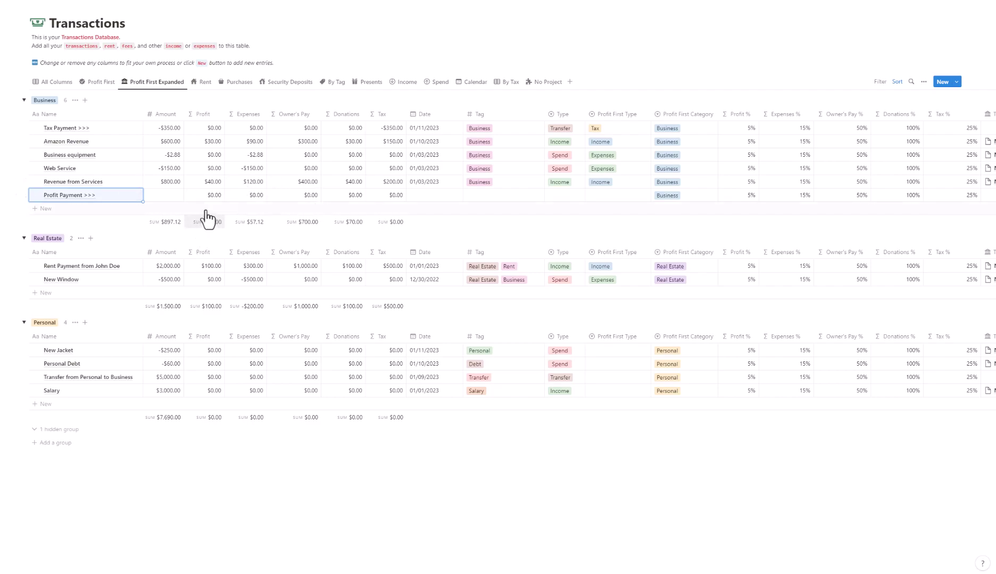
{"action": "left_click", "coordinate": [174, 194]}
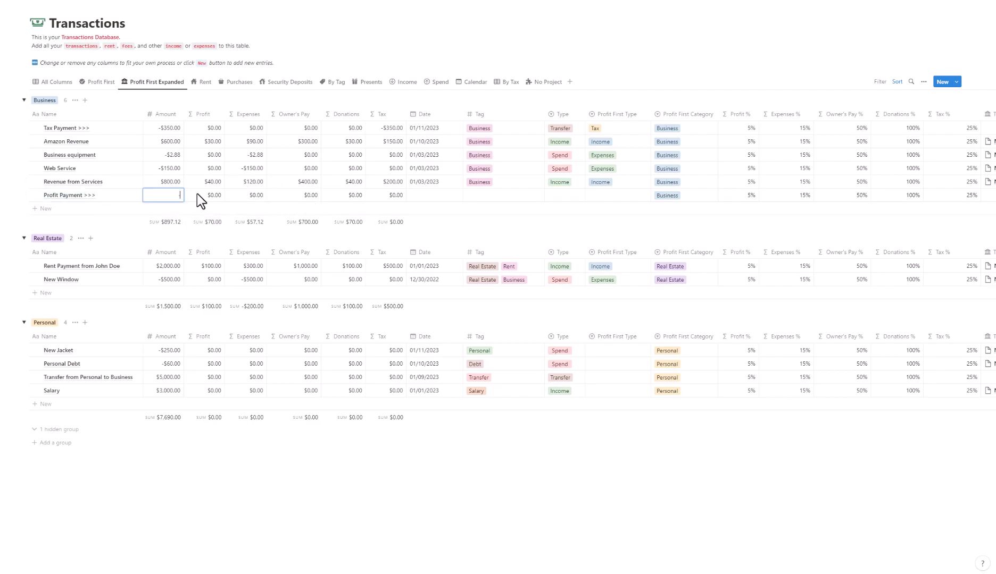
{"action": "key", "text": "Return"}
- Set the Profit Payment transaction's Type to Transfer and create a new Profit option as its Profit First Type
{"action": "left_click", "coordinate": [575, 195]}
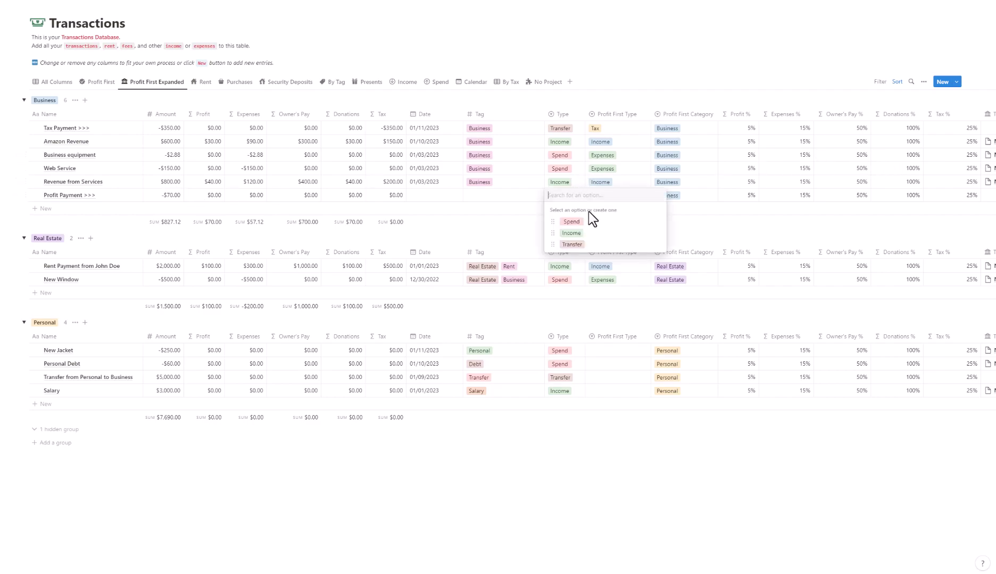
{"action": "left_click", "coordinate": [597, 240]}
{"action": "left_click", "coordinate": [629, 196]}
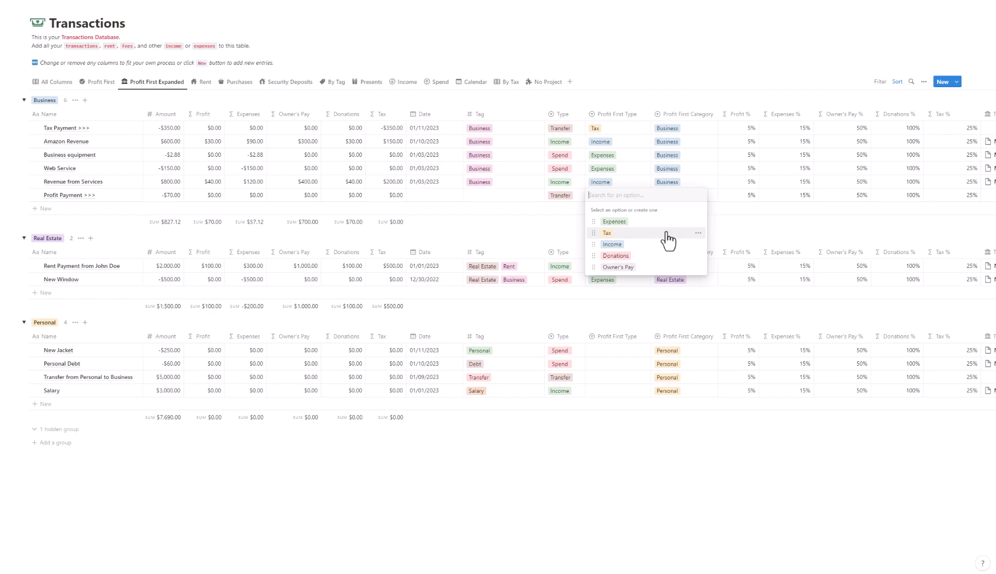
{"action": "type", "text": "Profit"}
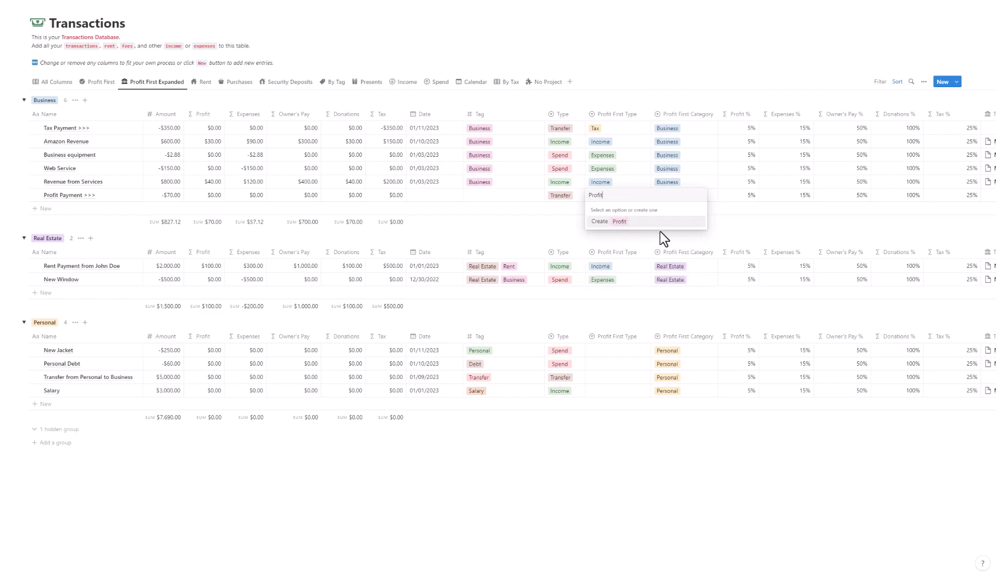
{"action": "left_click", "coordinate": [646, 225]}
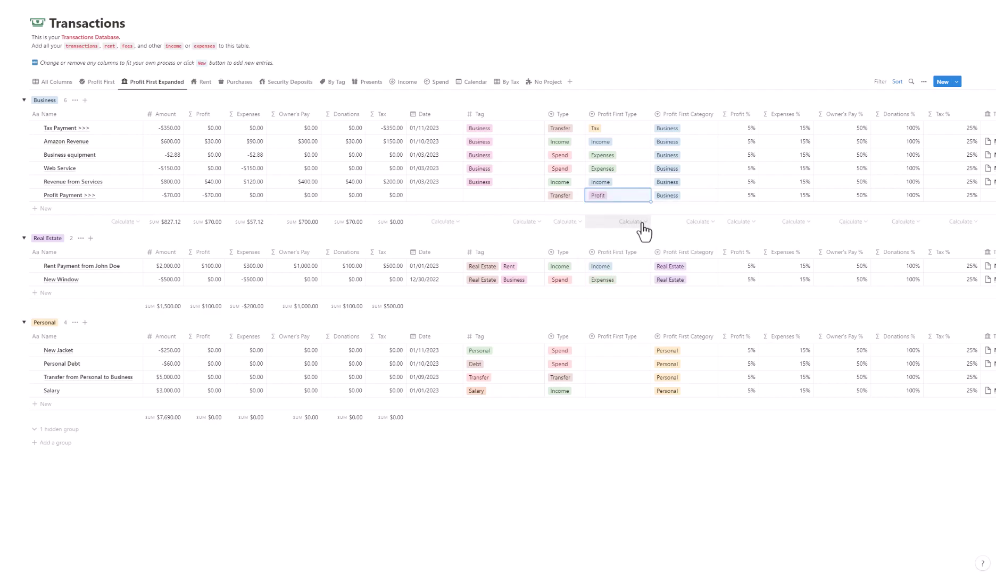
- Give the Profit Payment transaction the Business tag
{"action": "left_click", "coordinate": [506, 195]}
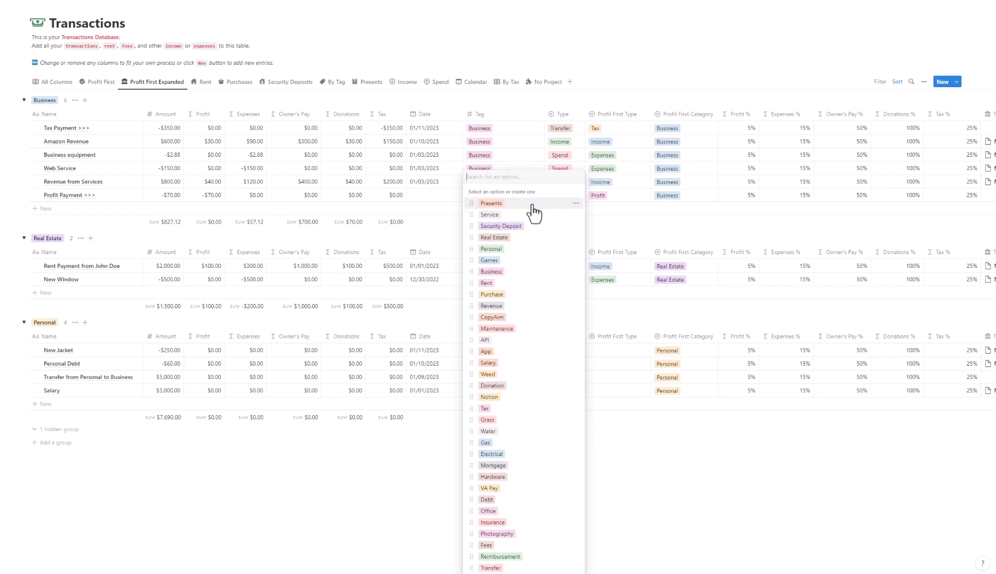
{"action": "type", "text": "Business"}
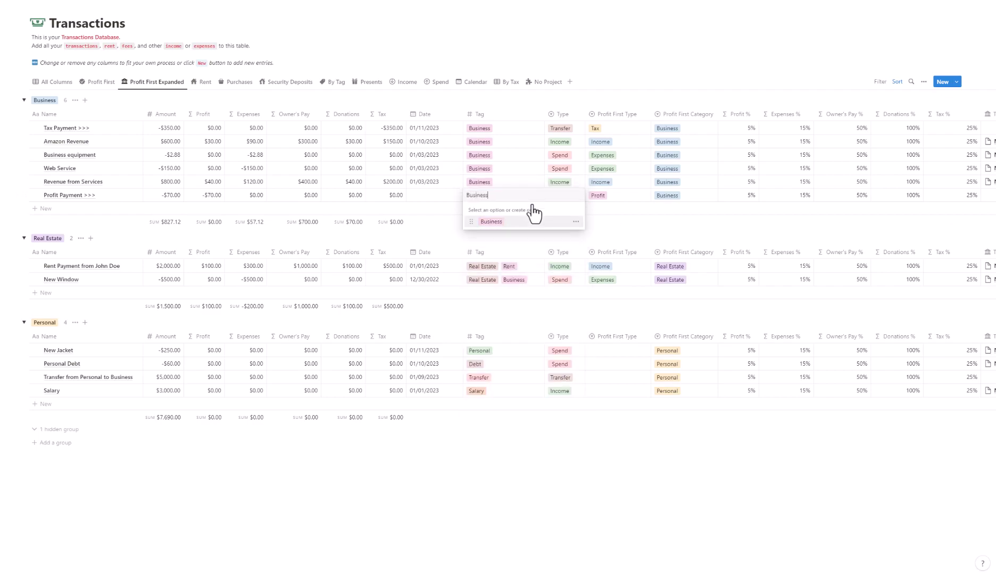
{"action": "left_click", "coordinate": [492, 222]}
{"action": "key", "text": "Escape"}
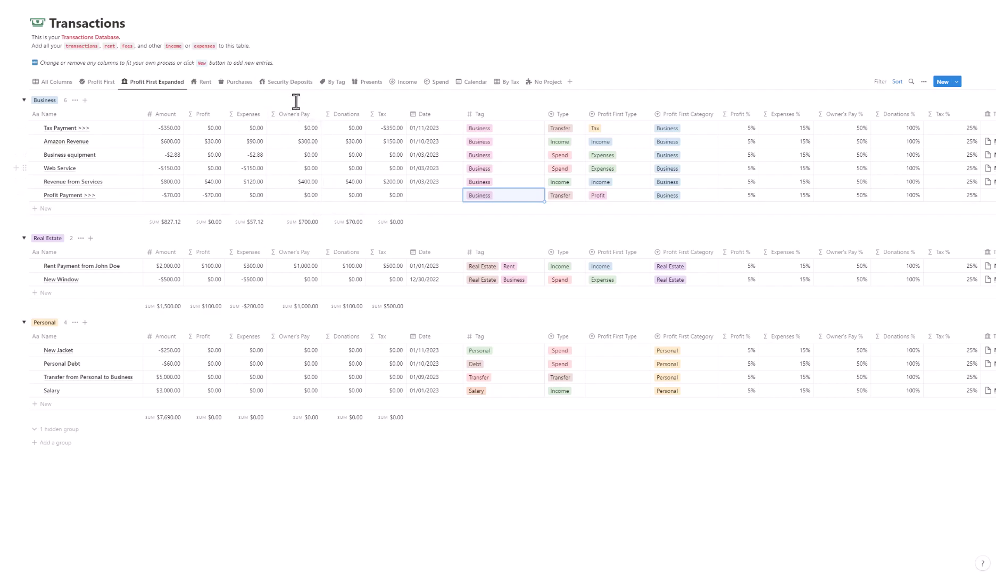
- Add a transaction named Owner's Pay >>> to the Business group with an amount of -$700.00
{"action": "left_click", "coordinate": [63, 208]}
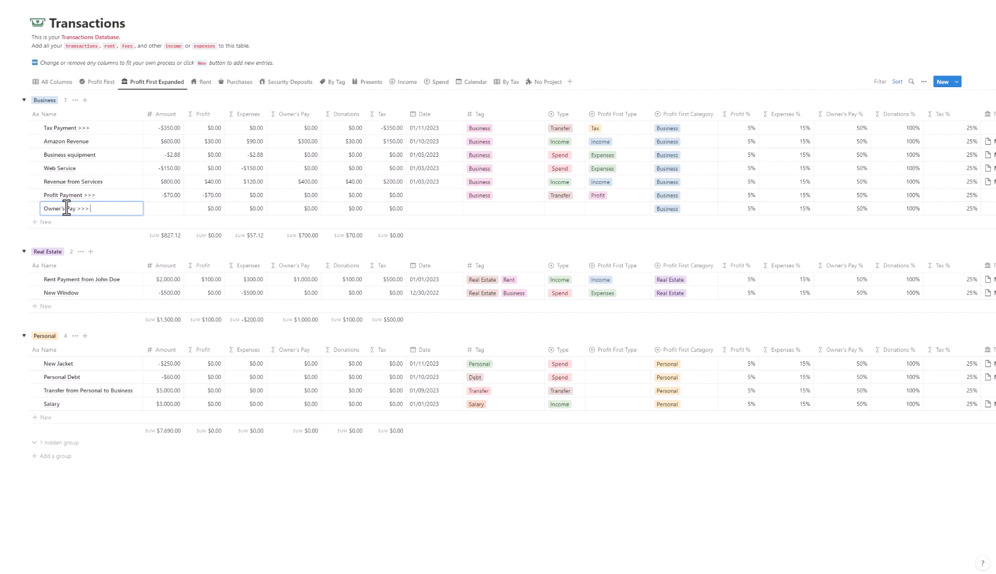
{"action": "left_click", "coordinate": [179, 211]}
{"action": "type", "text": "-700"}
{"action": "key", "text": "Return"}
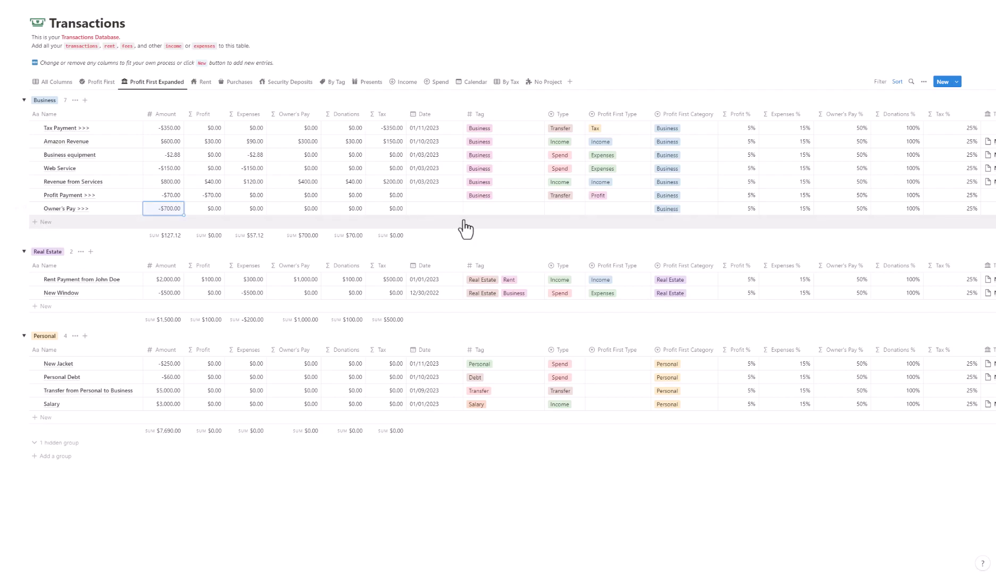
- Set the Owner's Pay transaction's Profit First Type to Owner's Pay and its Type to Transfer
{"action": "left_click", "coordinate": [625, 211]}
{"action": "left_click", "coordinate": [656, 278]}
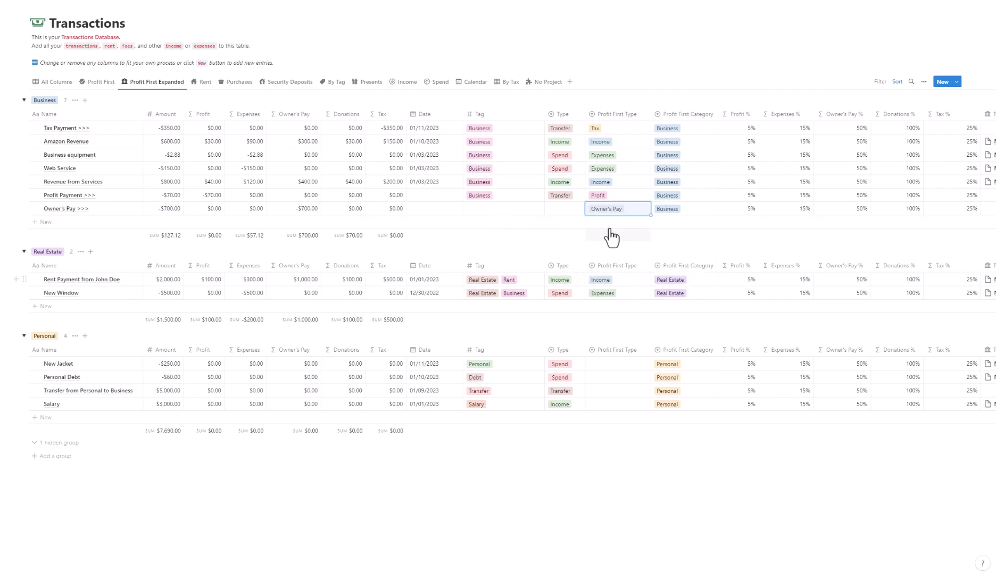
{"action": "left_click", "coordinate": [564, 209]}
{"action": "left_click", "coordinate": [585, 234]}
{"action": "key", "text": "Return"}
{"action": "left_click", "coordinate": [583, 262]}
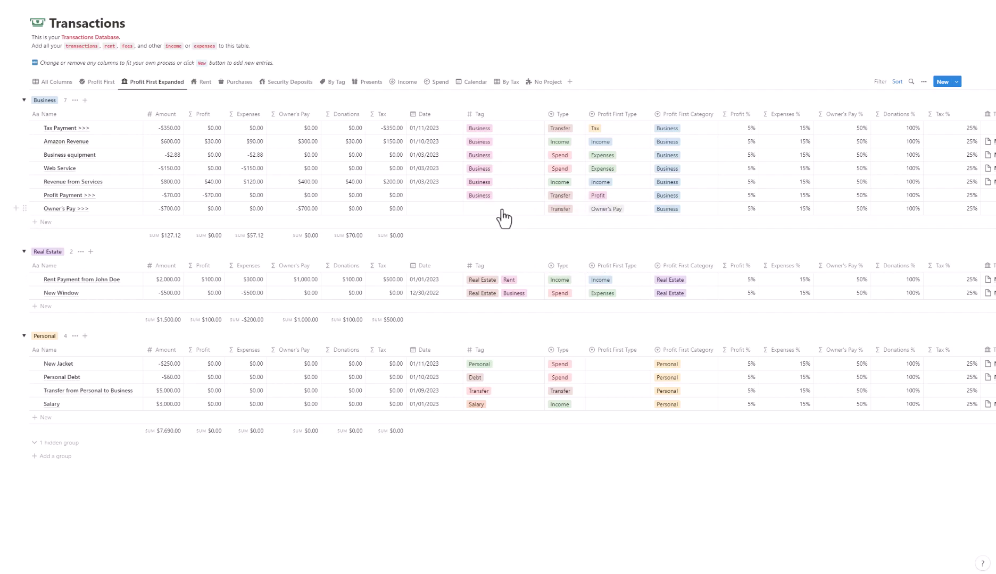
- Give the Owner's Pay transaction the Business tag
{"action": "left_click", "coordinate": [500, 208]}
{"action": "type", "text": "Bus"}
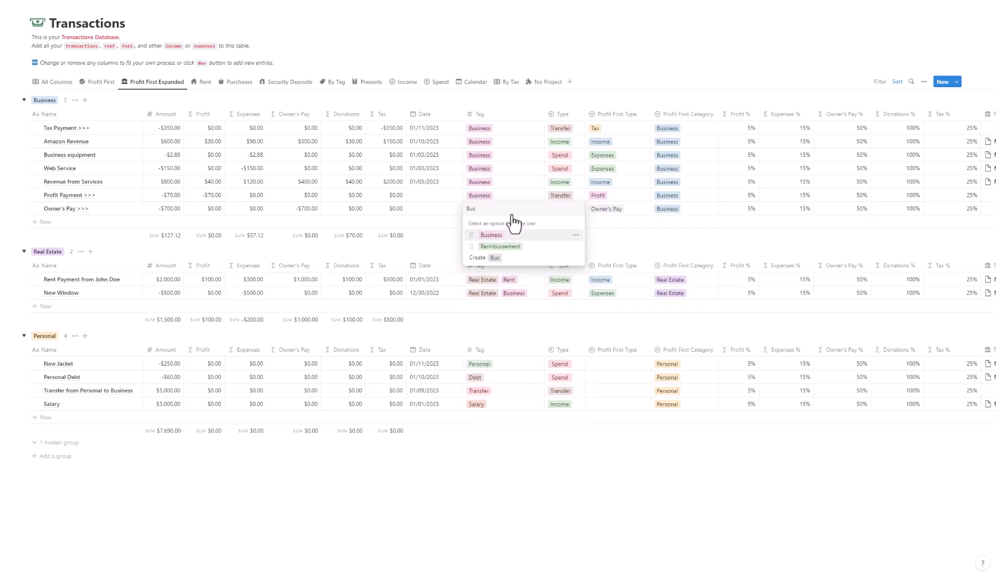
{"action": "key", "text": "Return"}
- Date the Profit Payment transaction 01/11/2023 and the Owner's Pay transaction 01/13/2023
{"action": "left_click", "coordinate": [440, 202]}
{"action": "left_click", "coordinate": [436, 207]}
{"action": "left_click", "coordinate": [448, 279]}
{"action": "left_click", "coordinate": [429, 196]}
{"action": "left_click", "coordinate": [438, 209]}
{"action": "left_click", "coordinate": [474, 292]}
{"action": "left_click", "coordinate": [379, 177]}
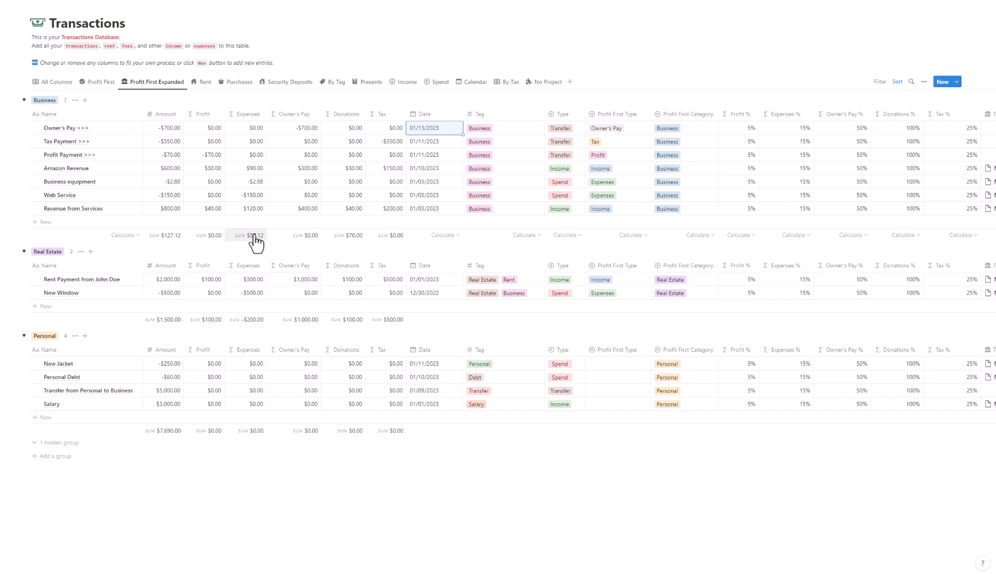
- Add a transaction named Expenses >>> to the Business group with an amount of -$57.12
{"action": "left_click", "coordinate": [80, 223]}
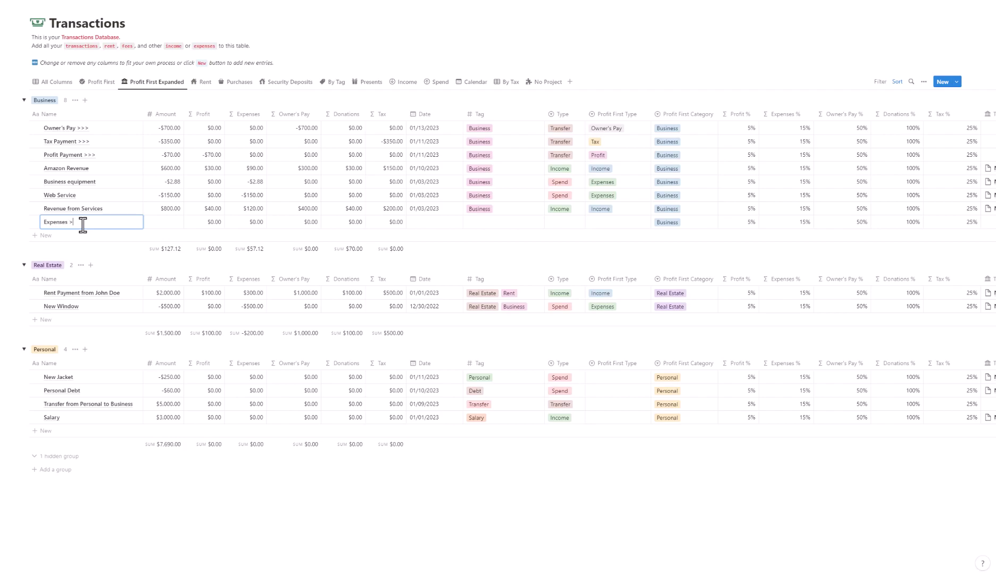
{"action": "left_click", "coordinate": [174, 221]}
{"action": "type", "text": "-57.12"}
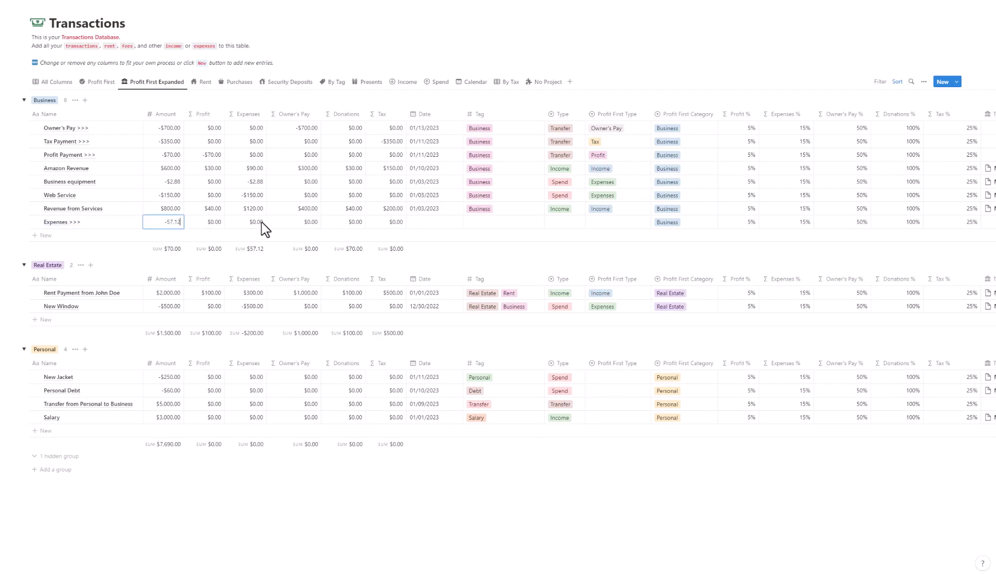
{"action": "key", "text": "Return"}
- Set the new Expenses transaction's Profit First Type to Expenses and its Type to Transfer
{"action": "left_click", "coordinate": [624, 222]}
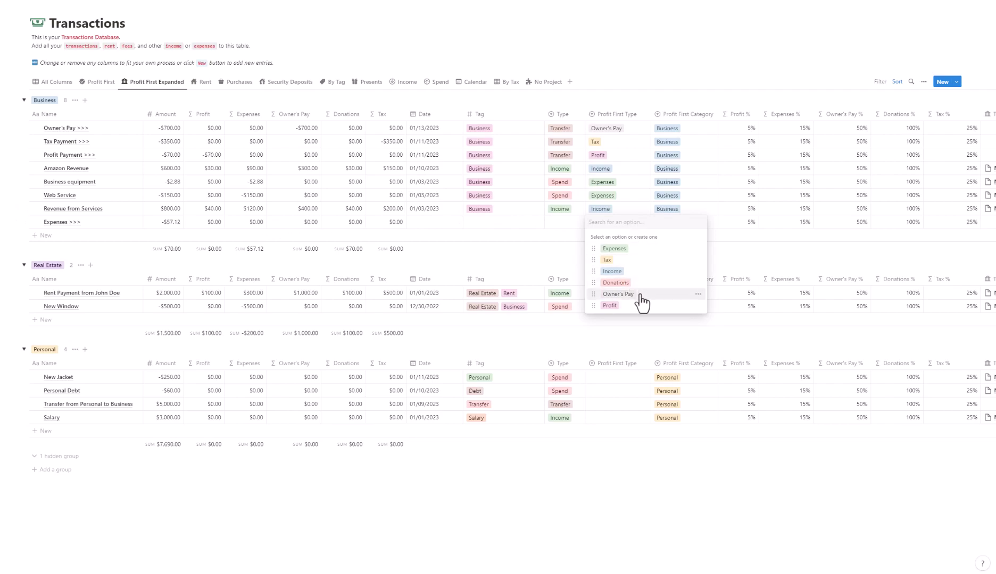
{"action": "left_click", "coordinate": [632, 249]}
{"action": "left_click", "coordinate": [573, 223]}
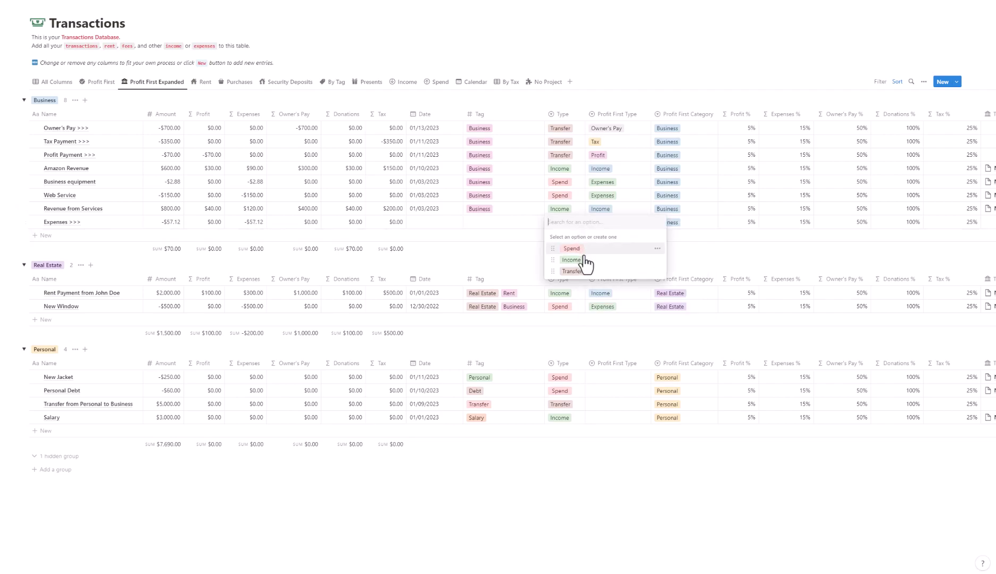
{"action": "left_click", "coordinate": [591, 276]}
- Give the Expenses transaction the Business tag and date it 01/12/2023
{"action": "left_click", "coordinate": [501, 220]}
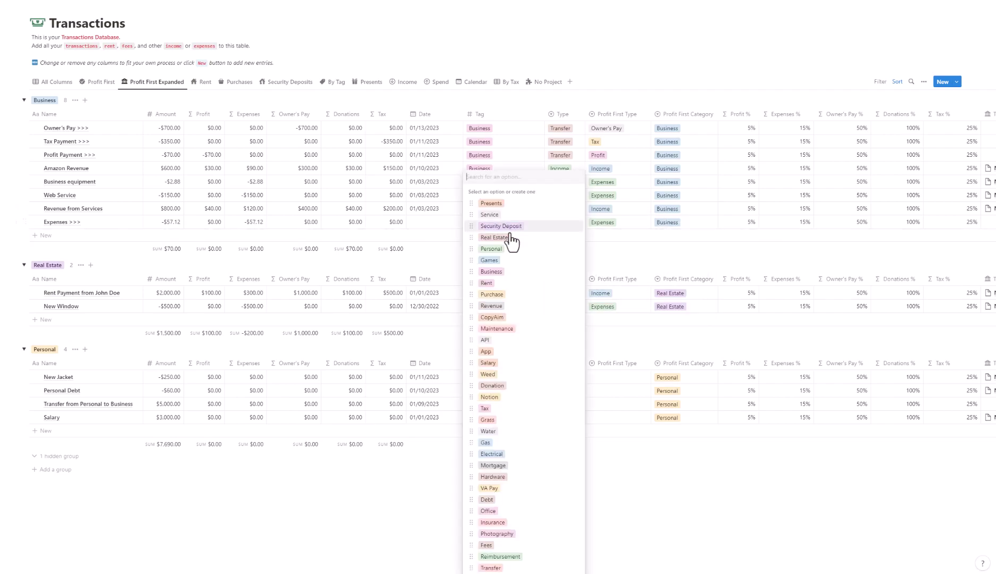
{"action": "left_click", "coordinate": [513, 272]}
{"action": "left_click", "coordinate": [444, 223]}
{"action": "left_click", "coordinate": [444, 222]}
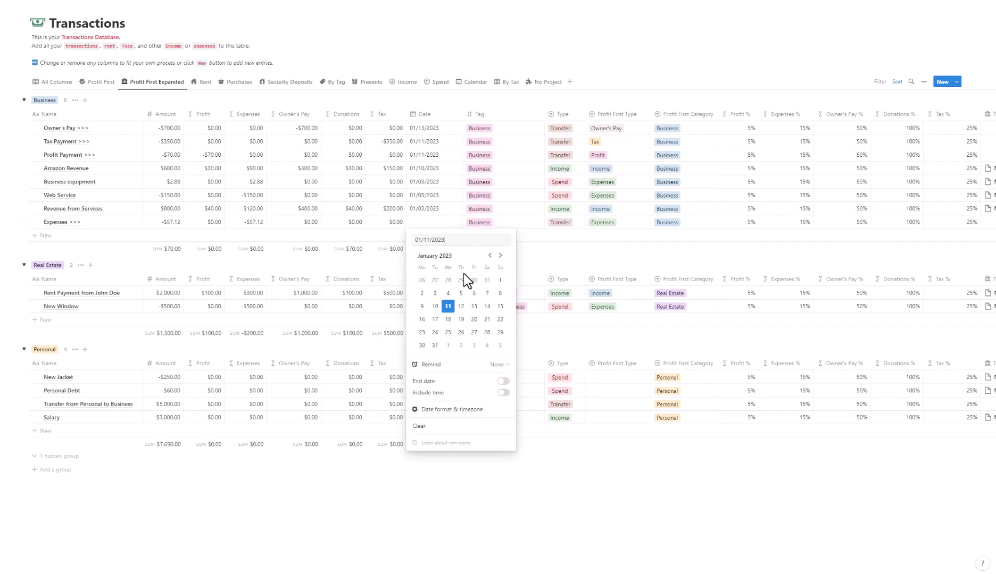
{"action": "left_click", "coordinate": [461, 307]}
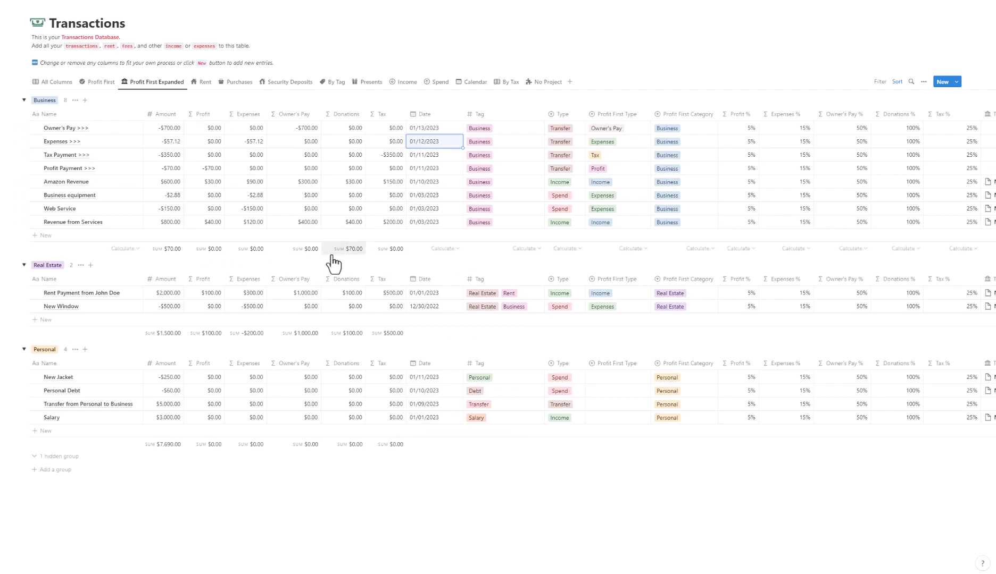
- Add a transaction named Donation to Ukraine to the Business group with an amount of -$70.00
{"action": "left_click", "coordinate": [68, 236]}
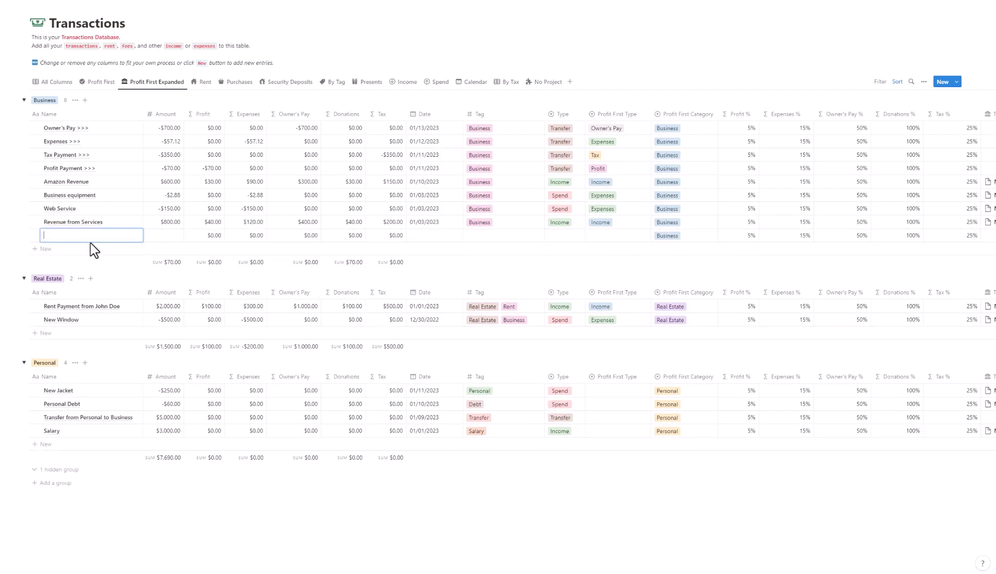
{"action": "type", "text": "Donation to Ukraine"}
{"action": "left_click", "coordinate": [166, 234]}
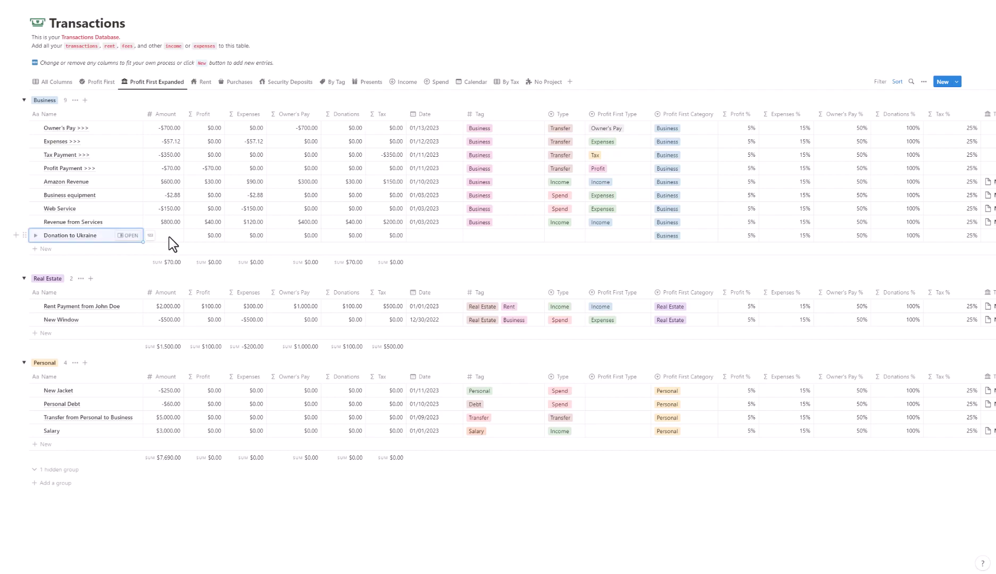
{"action": "type", "text": "-$7"}
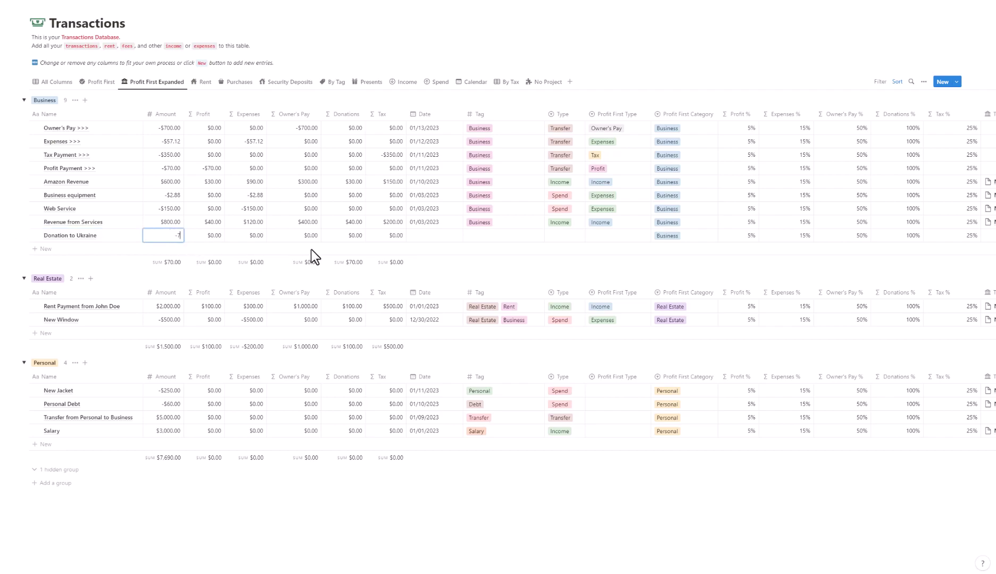
{"action": "type", "text": "0"}
{"action": "key", "text": "Return"}
- Set the Donation to Ukraine transaction's Type to Transfer and its Profit First Type to Donations
{"action": "left_click", "coordinate": [567, 235]}
{"action": "left_click", "coordinate": [642, 304]}
{"action": "key", "text": "Return"}
- Give the Donation to Ukraine transaction the Business tag and date it 01/12/2023
{"action": "left_click", "coordinate": [484, 235]}
{"action": "left_click", "coordinate": [484, 235]}
{"action": "left_click", "coordinate": [512, 273]}
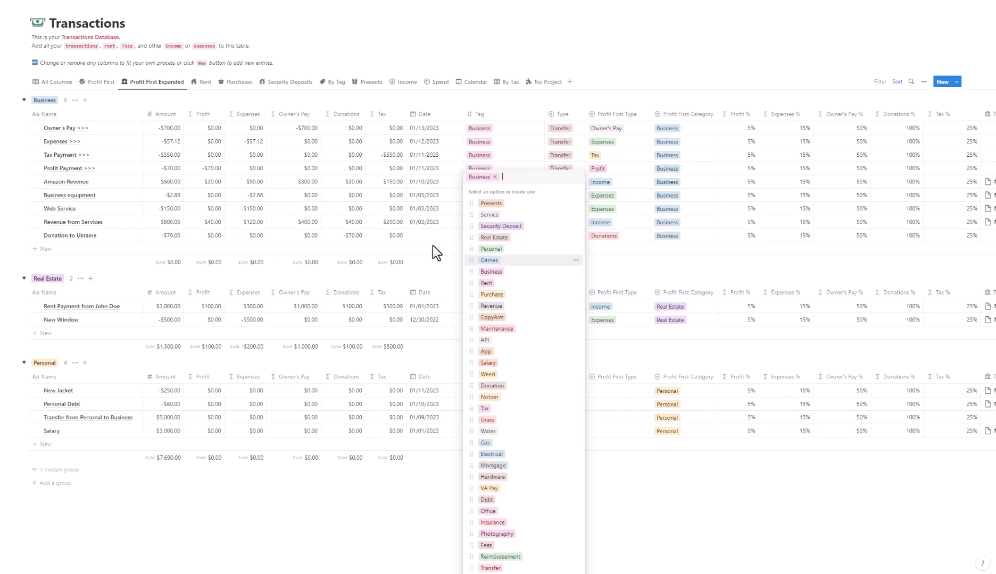
{"action": "left_click", "coordinate": [445, 236]}
{"action": "left_click", "coordinate": [445, 235]}
{"action": "left_click", "coordinate": [460, 319]}
{"action": "key", "text": "Escape"}
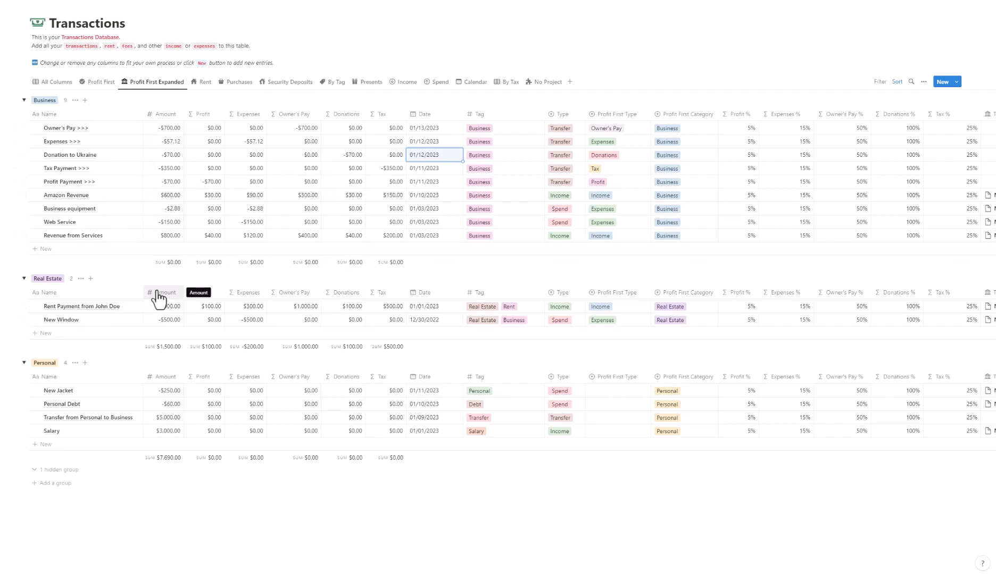
- Rename the donation transaction as Donation to Ukraine >>> to match the other transfer entries
{"action": "left_click", "coordinate": [91, 185]}
{"action": "left_click", "coordinate": [87, 165]}
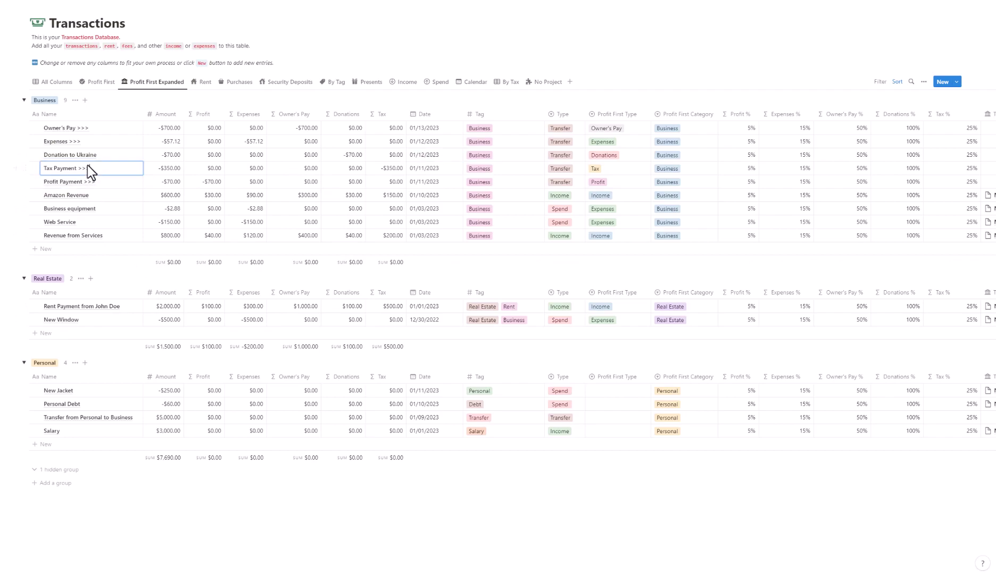
{"action": "left_click", "coordinate": [96, 142]}
{"action": "left_click", "coordinate": [105, 154]}
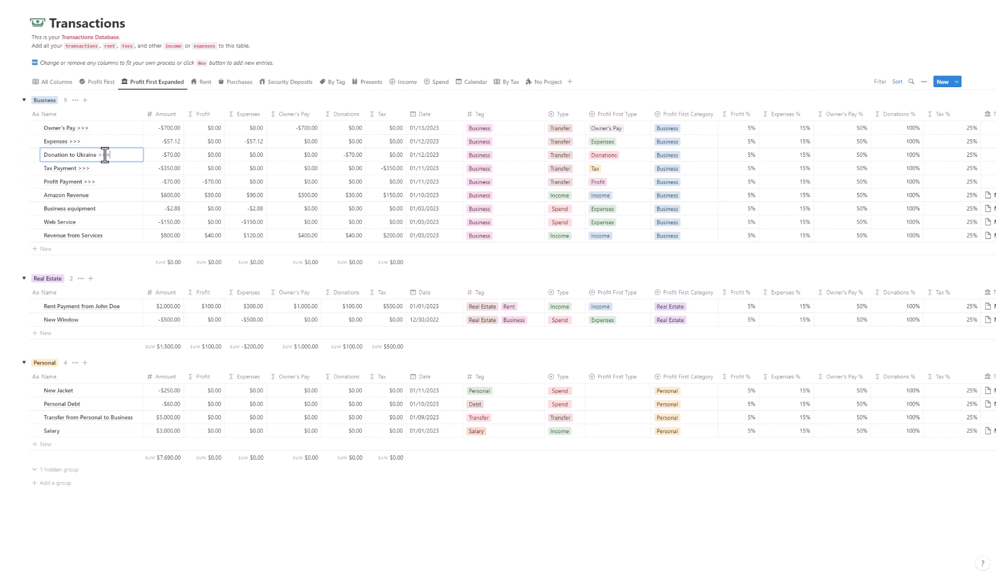
{"action": "key", "text": "Escape"}
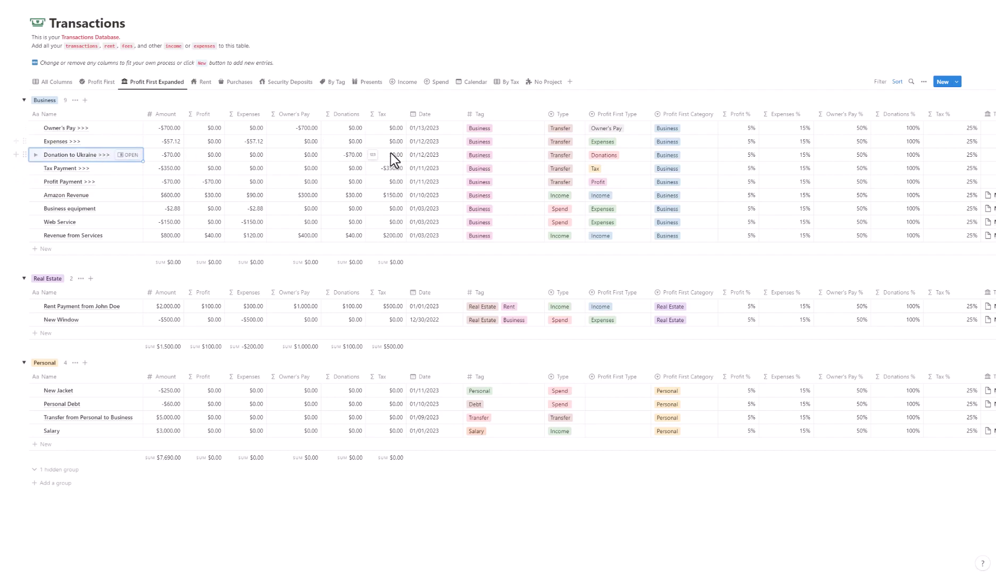
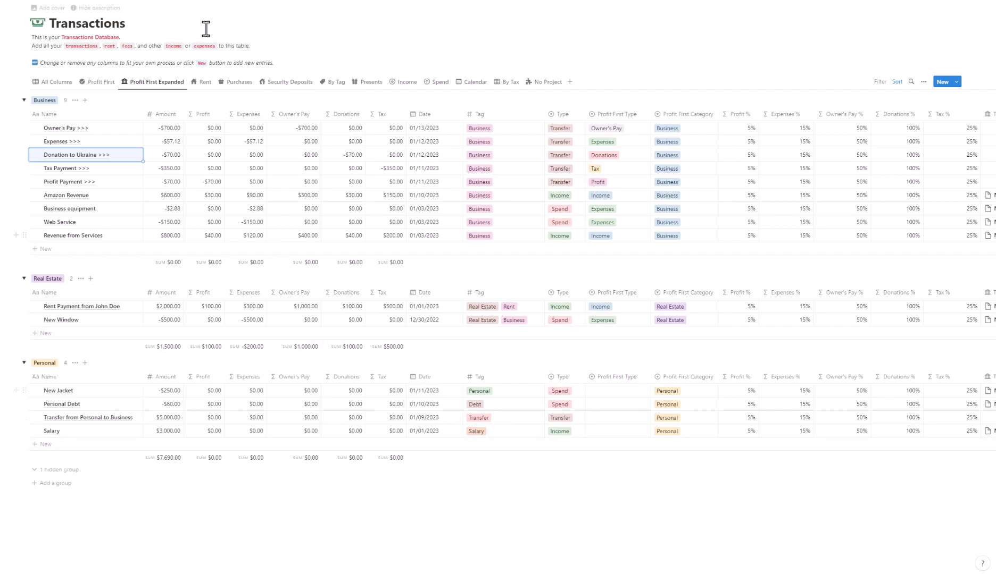
- Leave the Transactions database, look over the Databases page and return to the Wealth Management 3.0 home page
{"action": "left_click", "coordinate": [133, 6]}
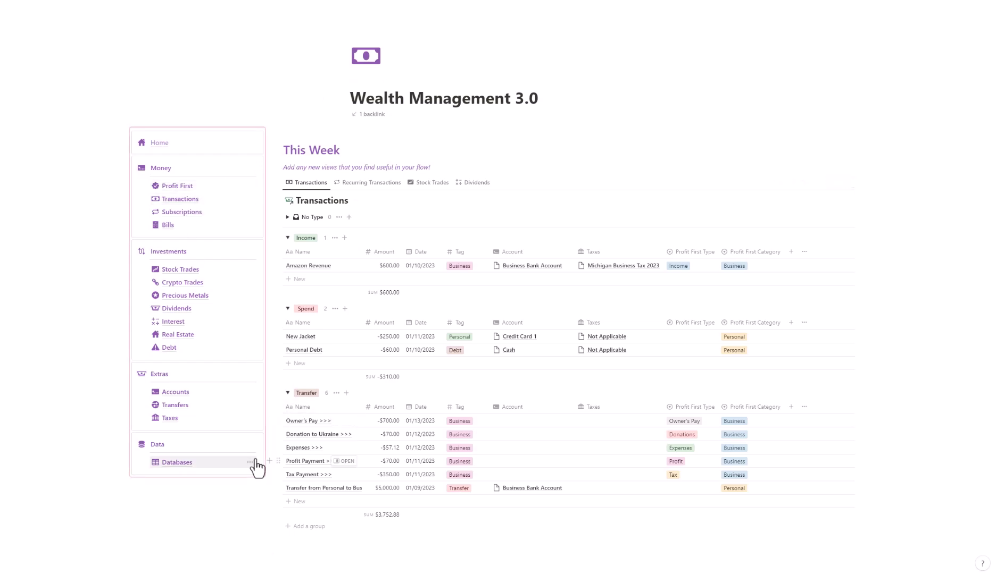
{"action": "left_click", "coordinate": [220, 464]}
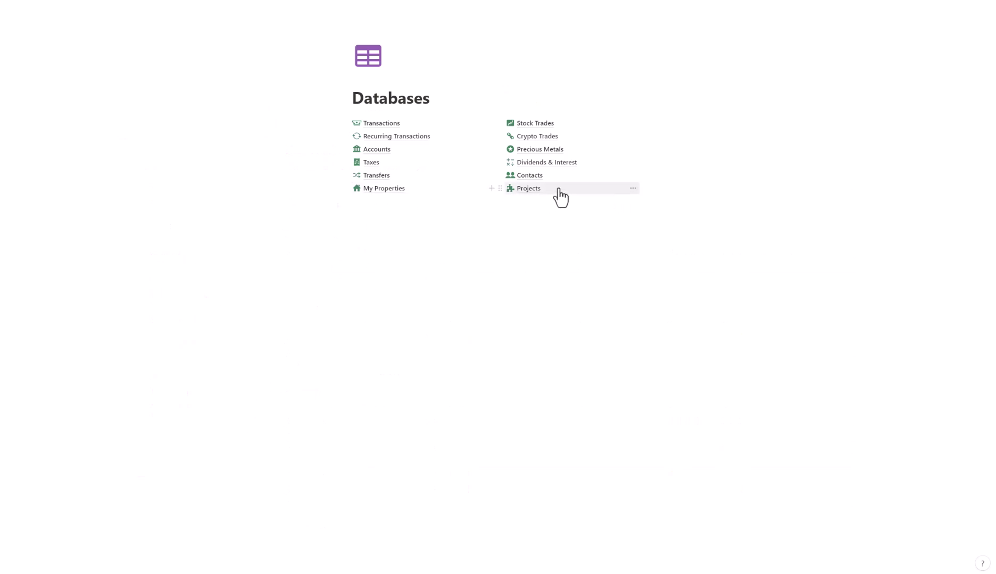
{"action": "left_click", "coordinate": [89, 1]}
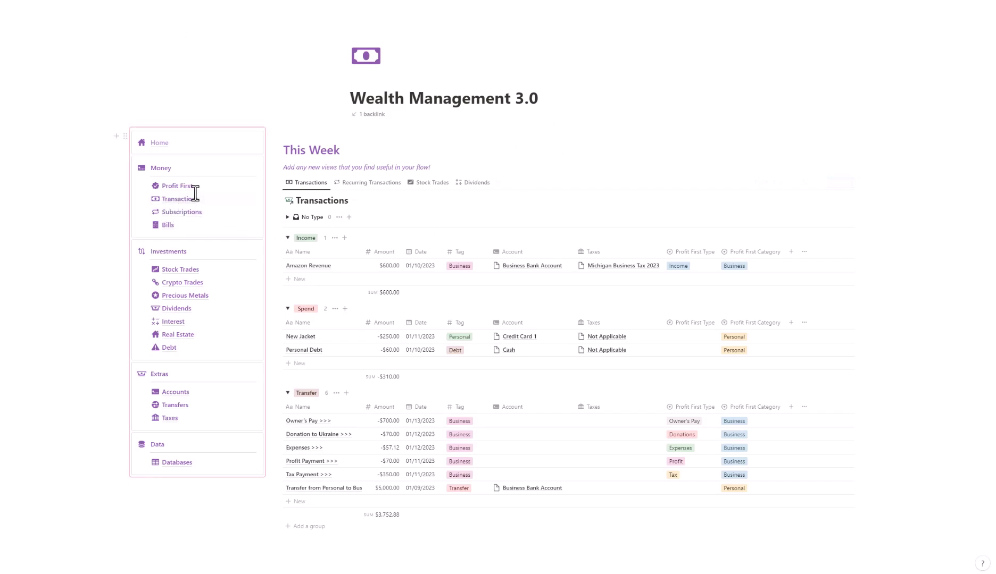
- Open the Transactions page and check which projects can be linked to the rent payment in the Income group
{"action": "left_click", "coordinate": [202, 197]}
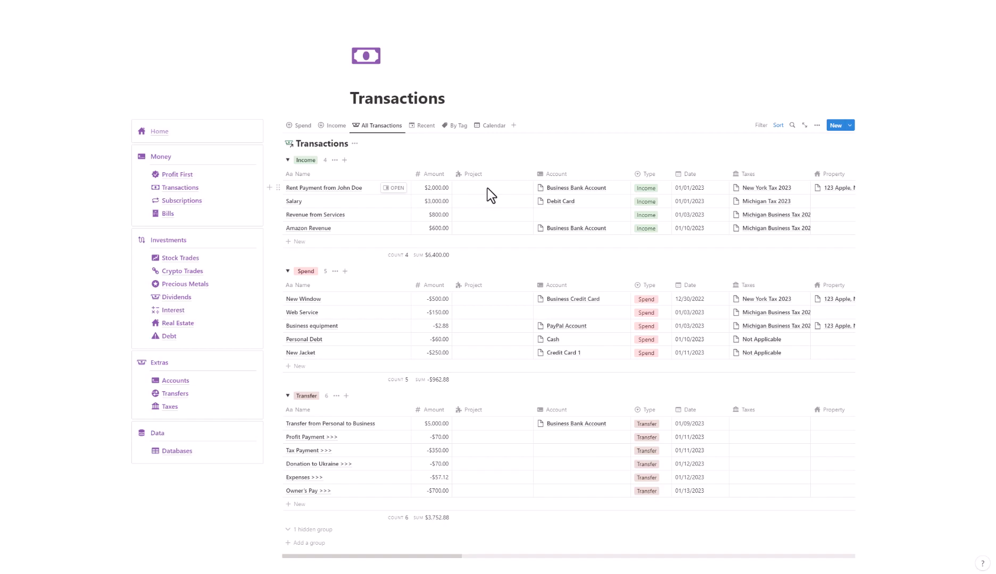
{"action": "left_click", "coordinate": [487, 188]}
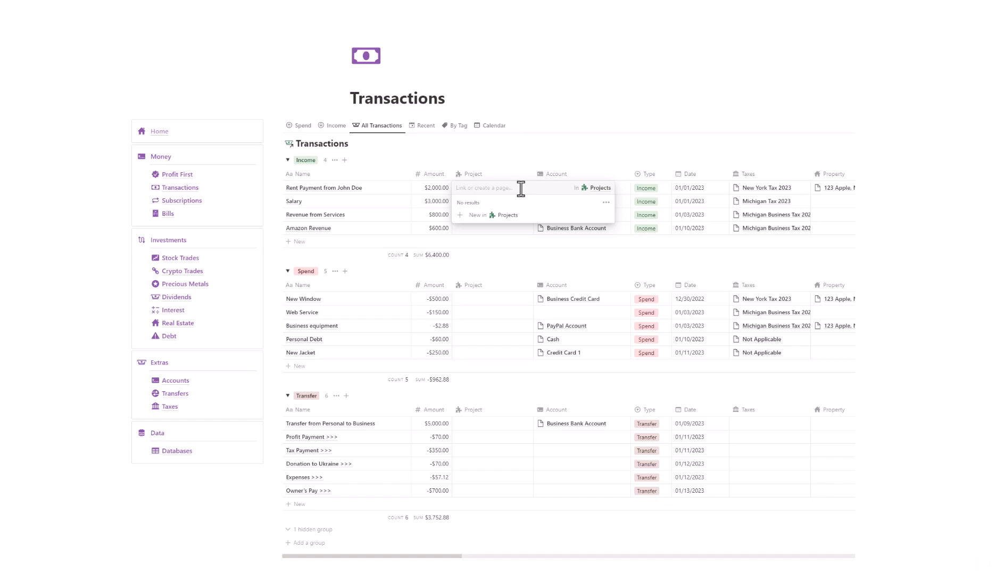
{"action": "left_click", "coordinate": [525, 167]}
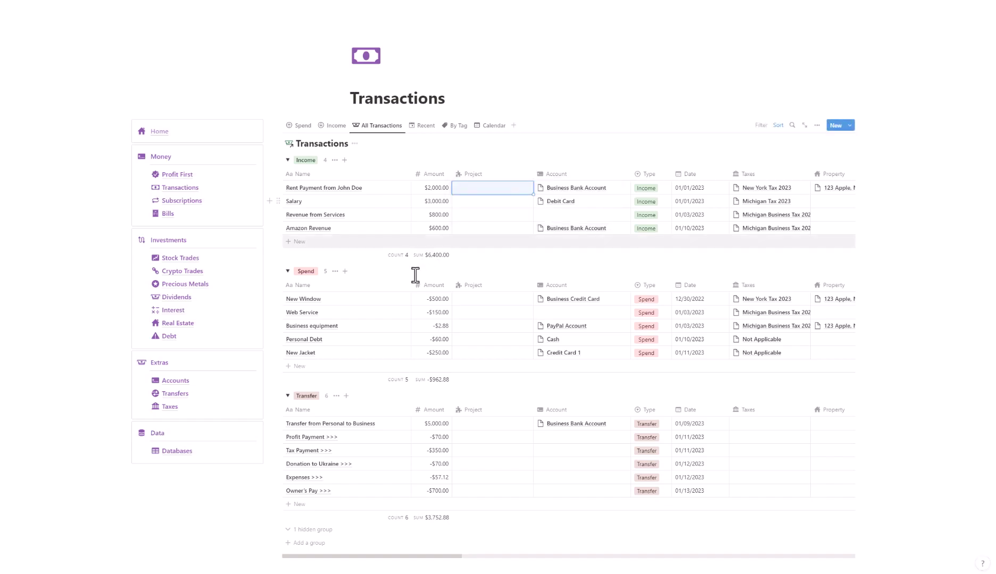
- Create a project named Replace Doors & Windows from the New Window transaction's Project field and open the project's page
{"action": "left_click", "coordinate": [492, 301]}
{"action": "type", "text": "R"}
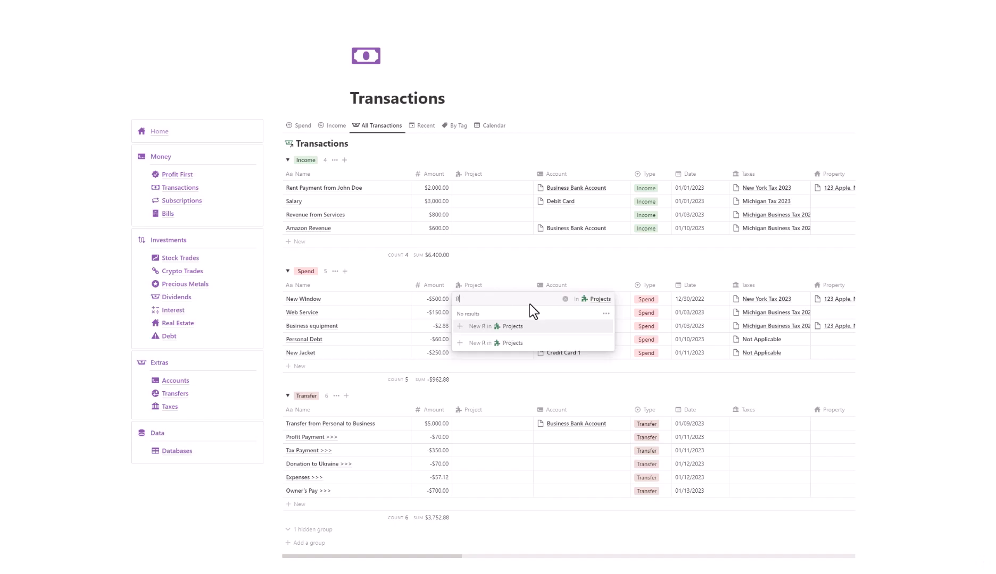
{"action": "type", "text": "eplace Doors"}
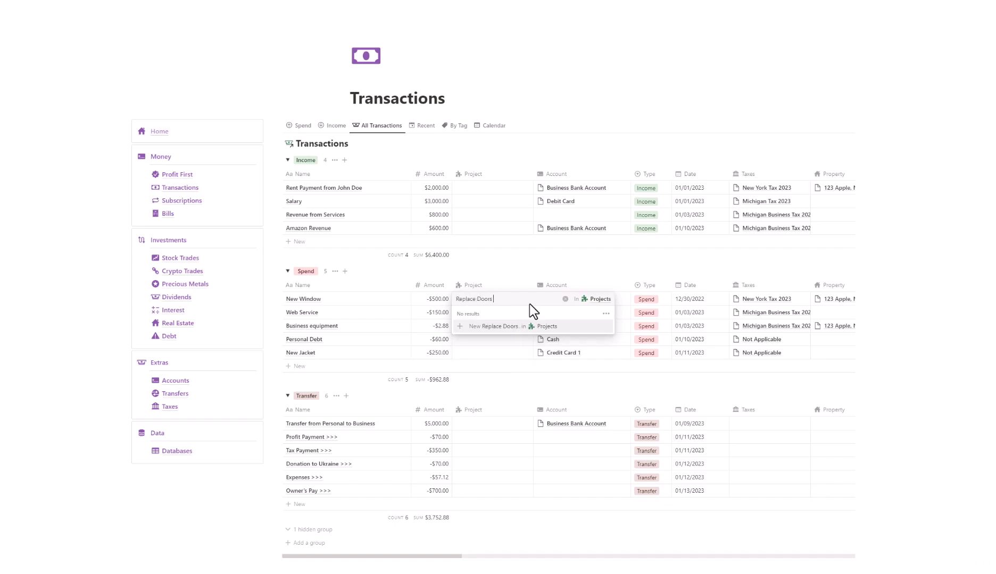
{"action": "type", "text": " & Windows"}
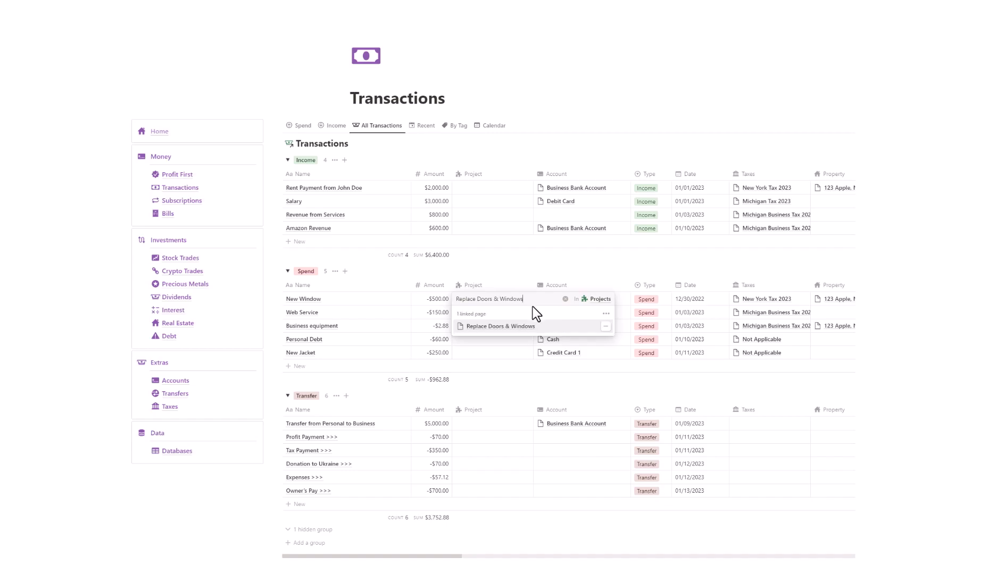
{"action": "left_click", "coordinate": [517, 327]}
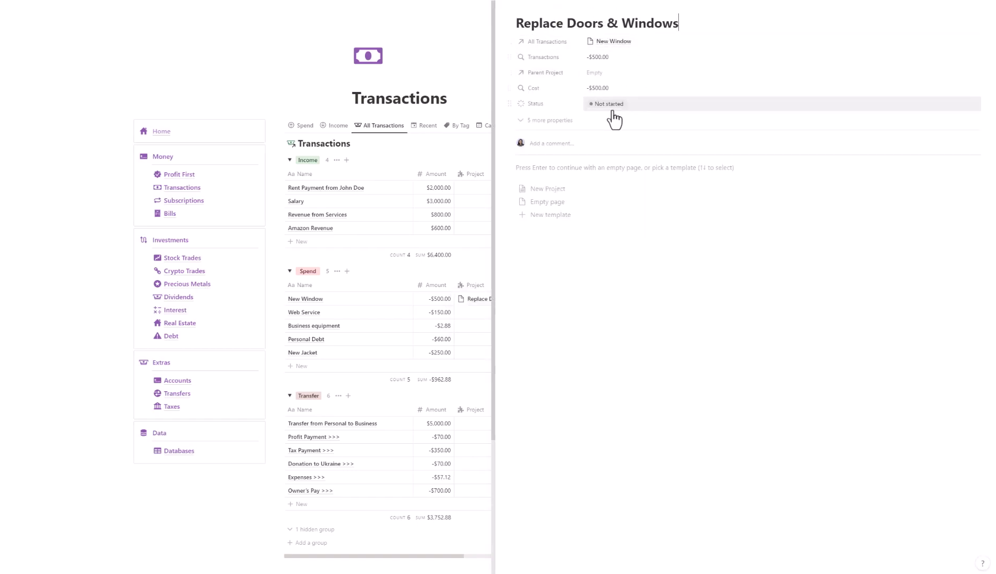
- Show the hidden properties of the Replace Doors & Windows project and link it to the listed property from My Properties
{"action": "left_click", "coordinate": [562, 121]}
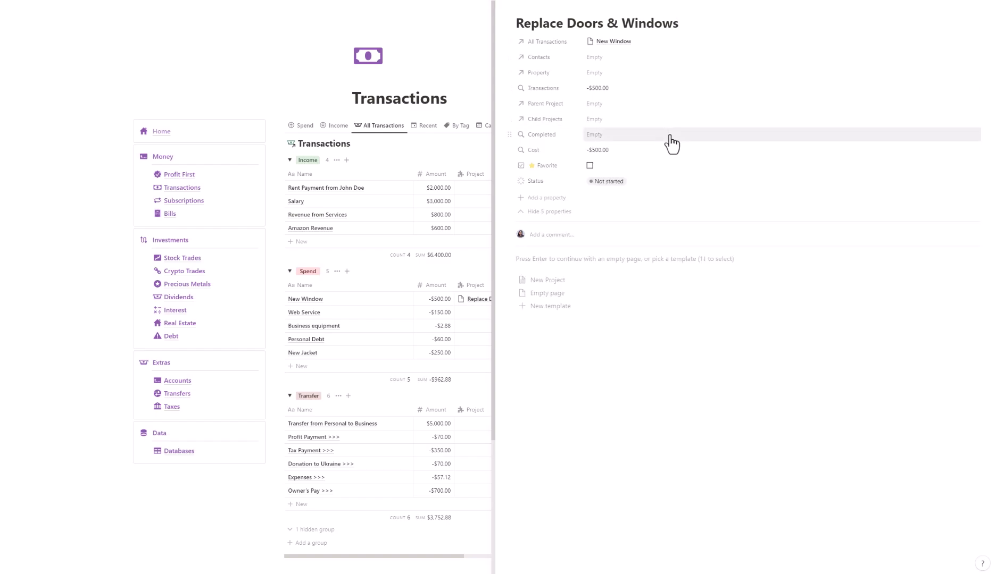
{"action": "left_click", "coordinate": [605, 73]}
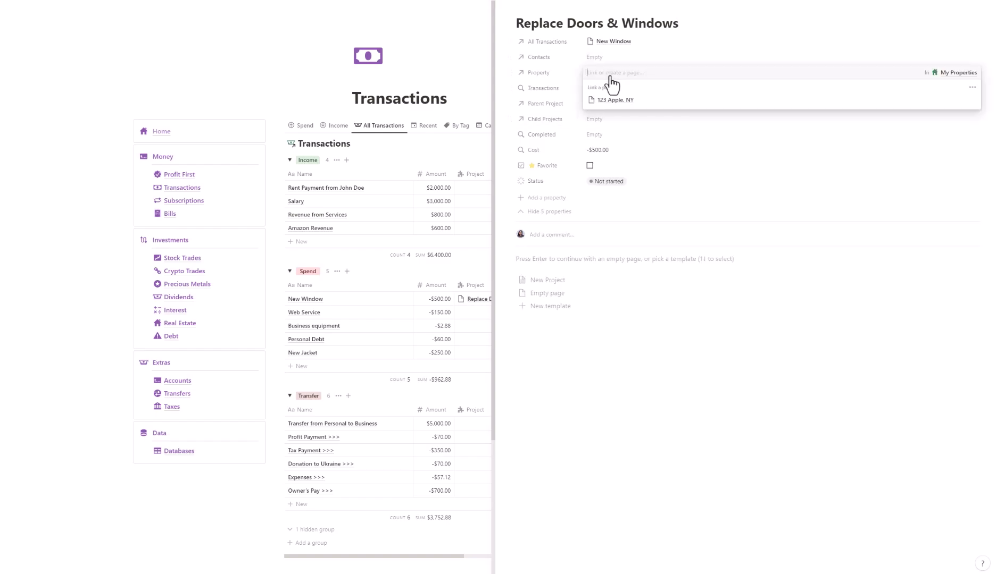
{"action": "left_click", "coordinate": [625, 100]}
{"action": "left_click", "coordinate": [629, 52]}
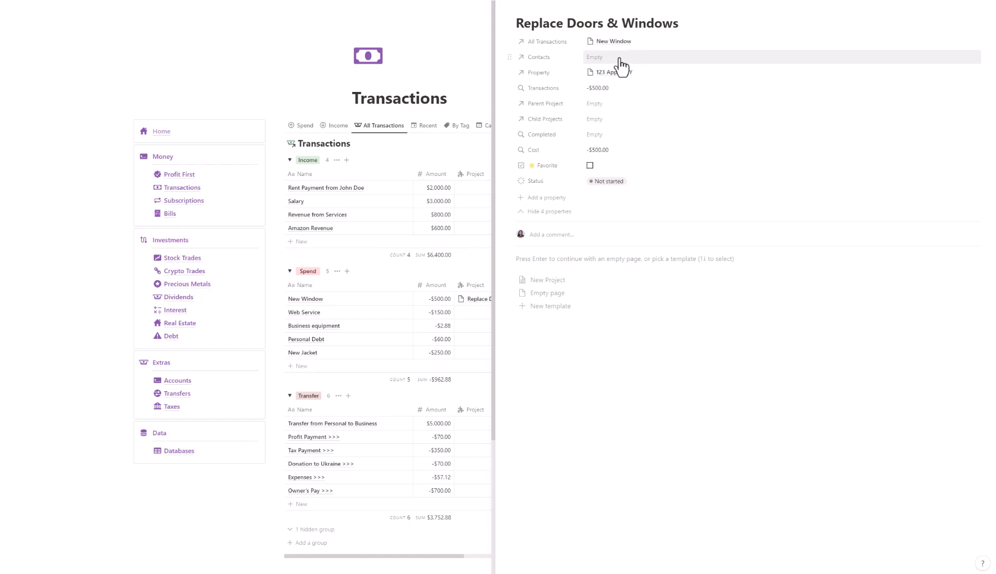
{"action": "left_click", "coordinate": [626, 137]}
{"action": "left_click", "coordinate": [637, 124]}
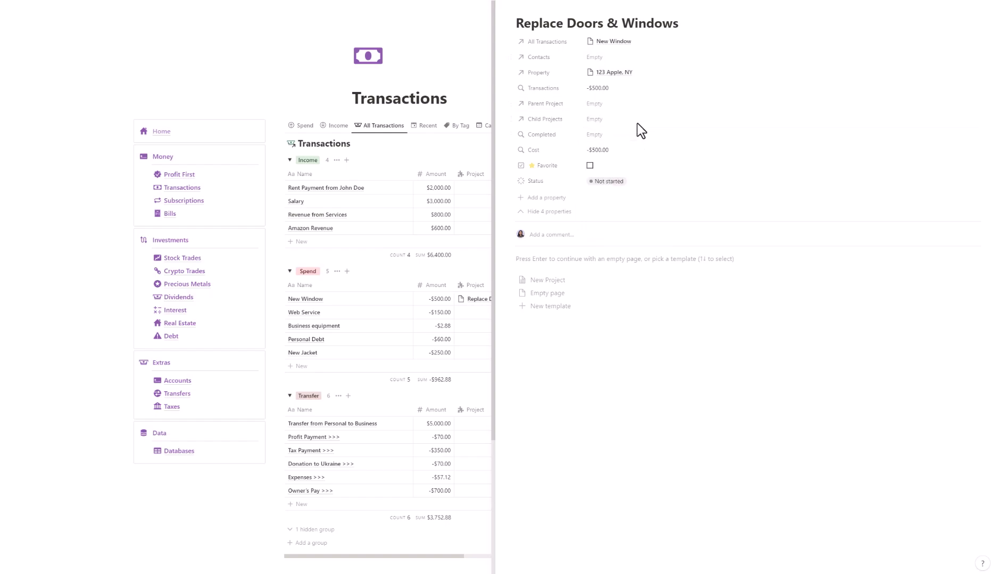
- Set the Replace Doors & Windows project's status to Active, mark it as a favorite and close its page
{"action": "left_click", "coordinate": [592, 183]}
{"action": "left_click", "coordinate": [655, 264]}
{"action": "left_click", "coordinate": [590, 166]}
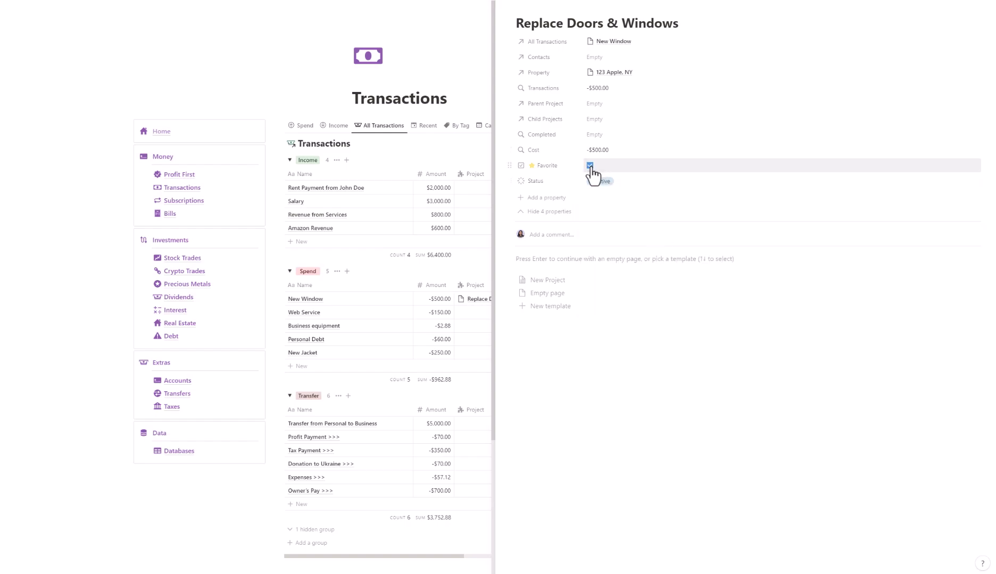
{"action": "left_click", "coordinate": [300, 75]}
- Go back to the Wealth Management 3.0 home page, look over the Databases list and return home
{"action": "left_click", "coordinate": [109, 8]}
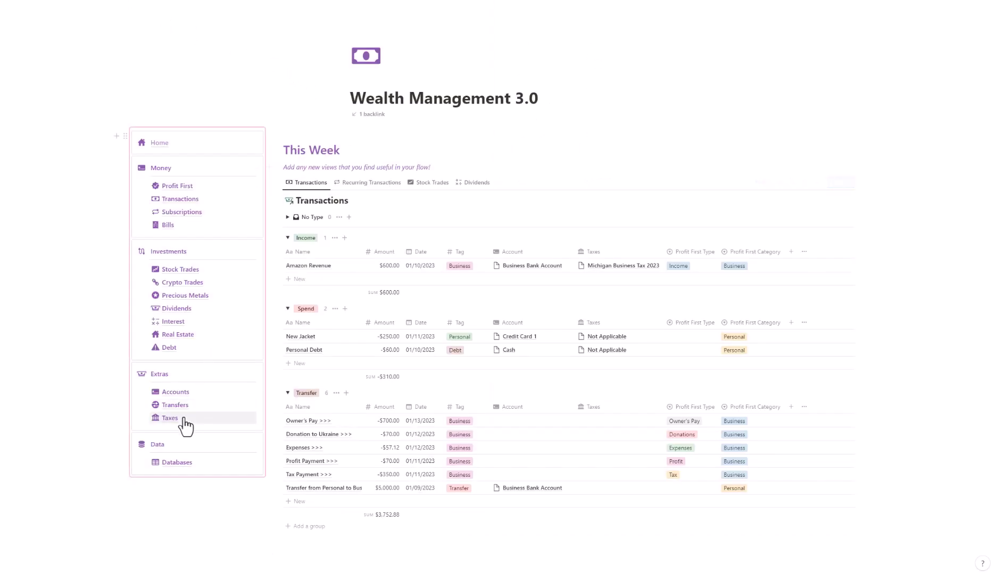
{"action": "left_click", "coordinate": [177, 461]}
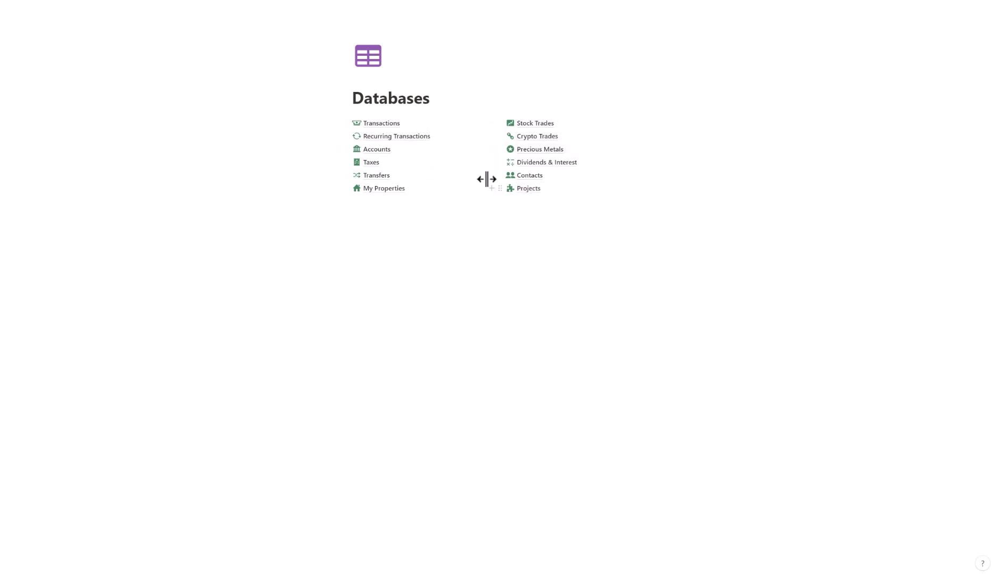
{"action": "left_click", "coordinate": [78, 6]}
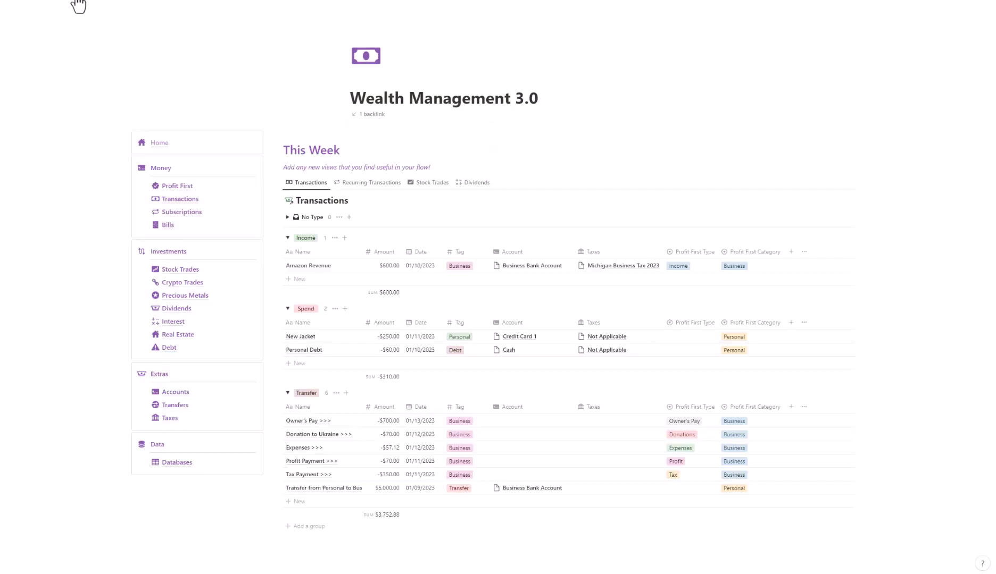